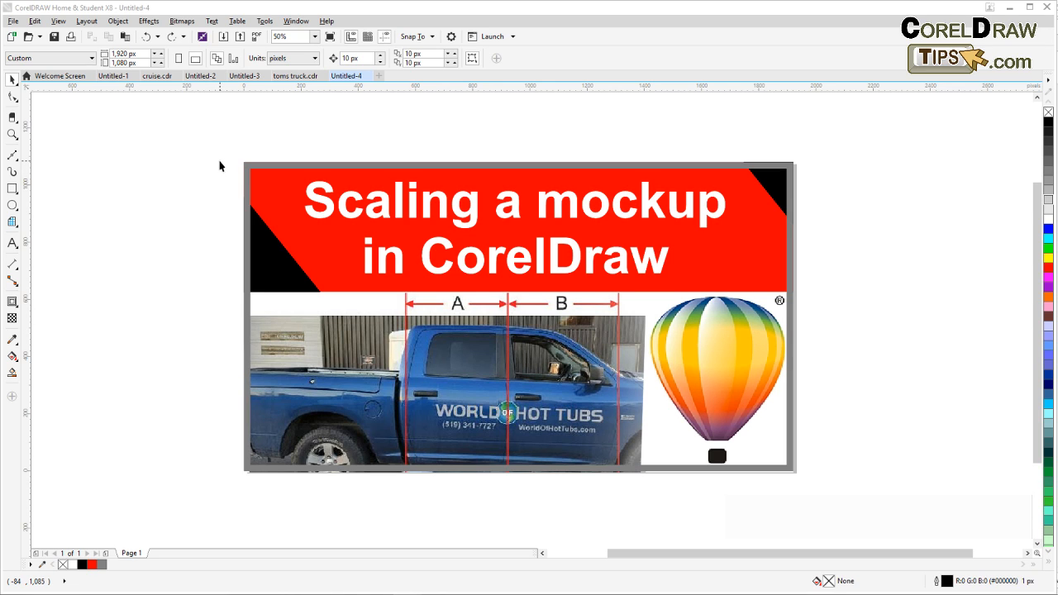
Switch to the toms truck.cdr drawing, clear the selection and bring the side-view truck mockup into view.
click(295, 76)
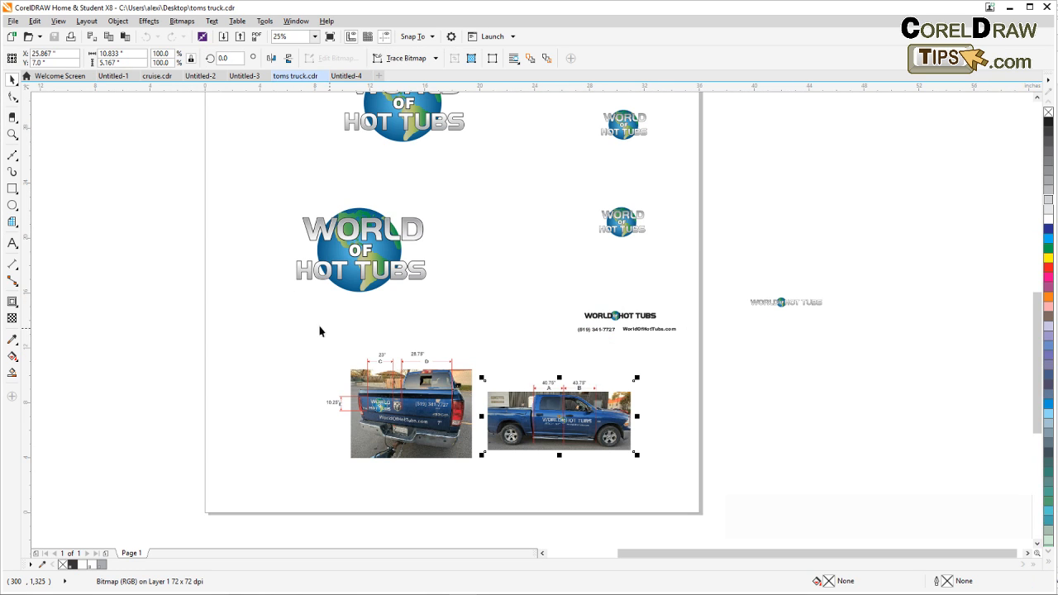
key(Escape)
scroll(628, 446, up, 1)
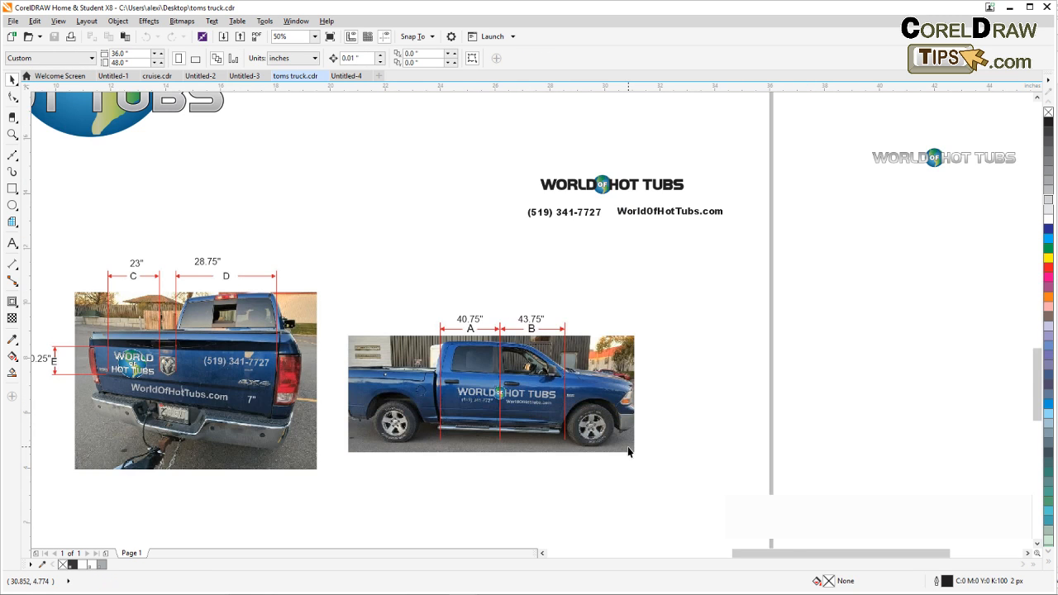
scroll(627, 447, up, 1)
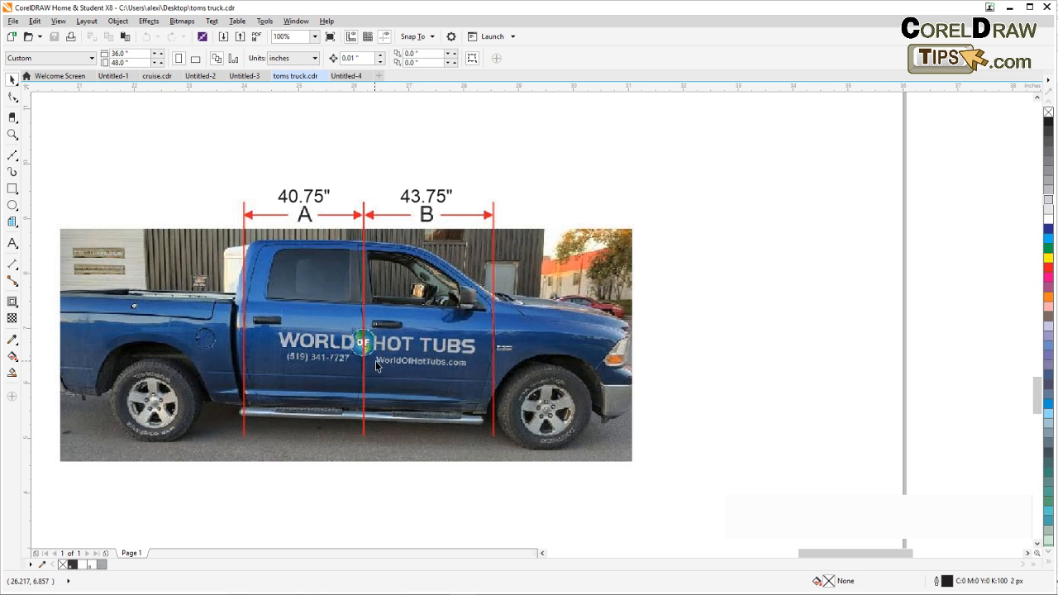
Look over the tailgate mockup, the side-view mockup and the logo artwork on the page.
scroll(356, 353, left, 3)
scroll(339, 299, down, 1)
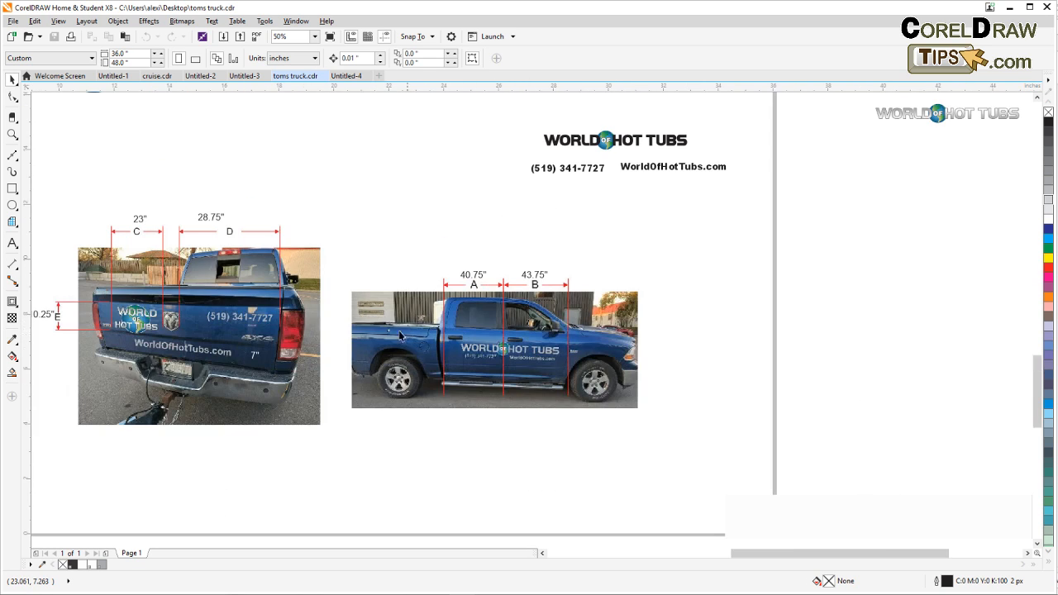
drag(340, 262, 376, 350)
drag(437, 232, 476, 308)
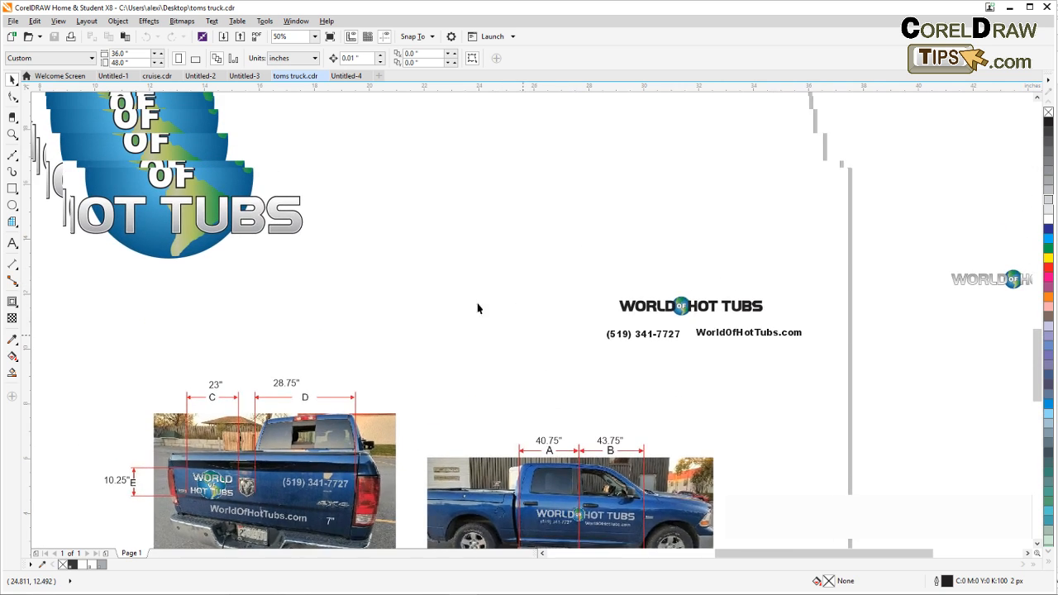
drag(393, 256, 458, 309)
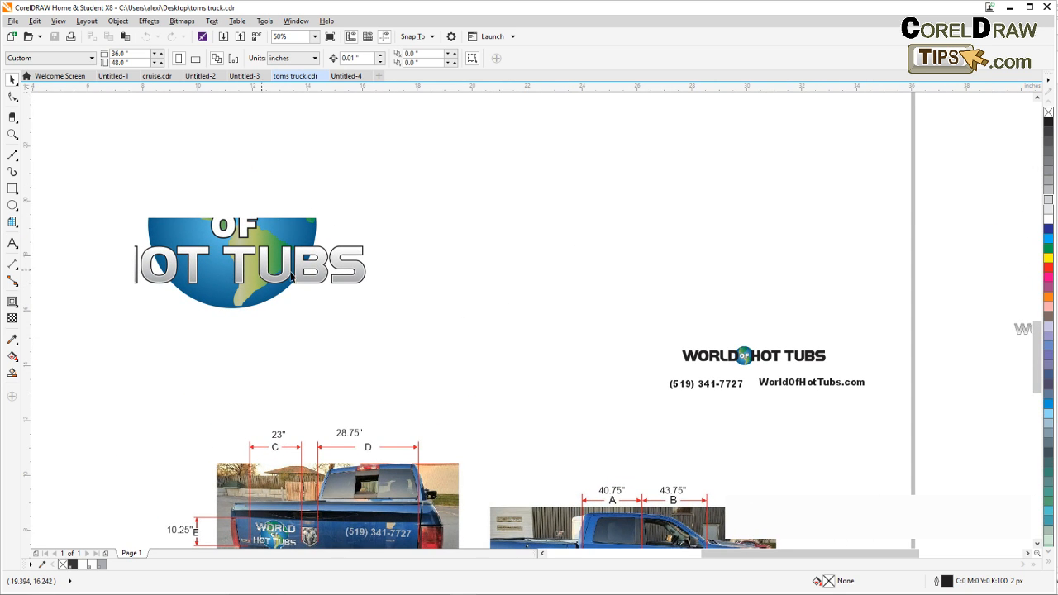
mouse_move(507, 382)
mouse_down()
mouse_move(472, 370)
mouse_move(375, 274)
mouse_up()
drag(490, 449, 447, 382)
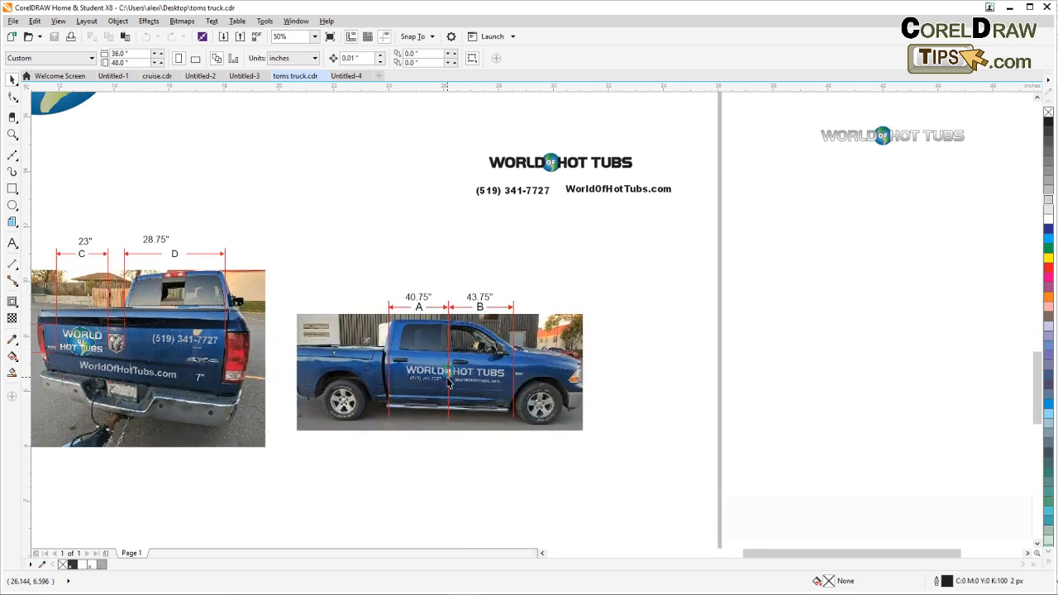
Examine the door lettering on the side-view truck mockup against its A and B dimension lines.
scroll(447, 382, up, 2)
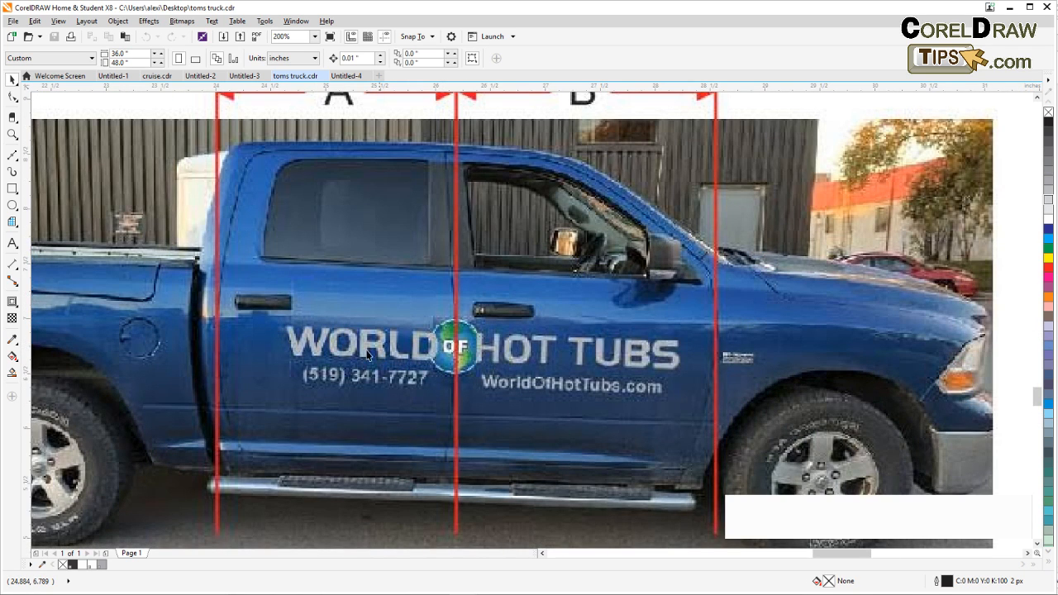
scroll(555, 381, down, 1)
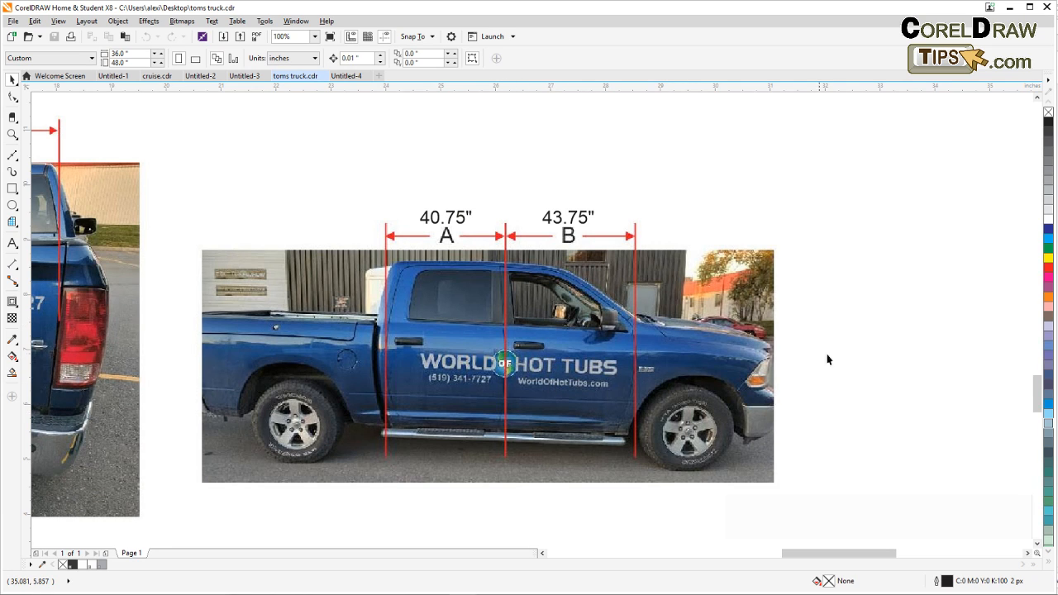
drag(843, 349, 823, 303)
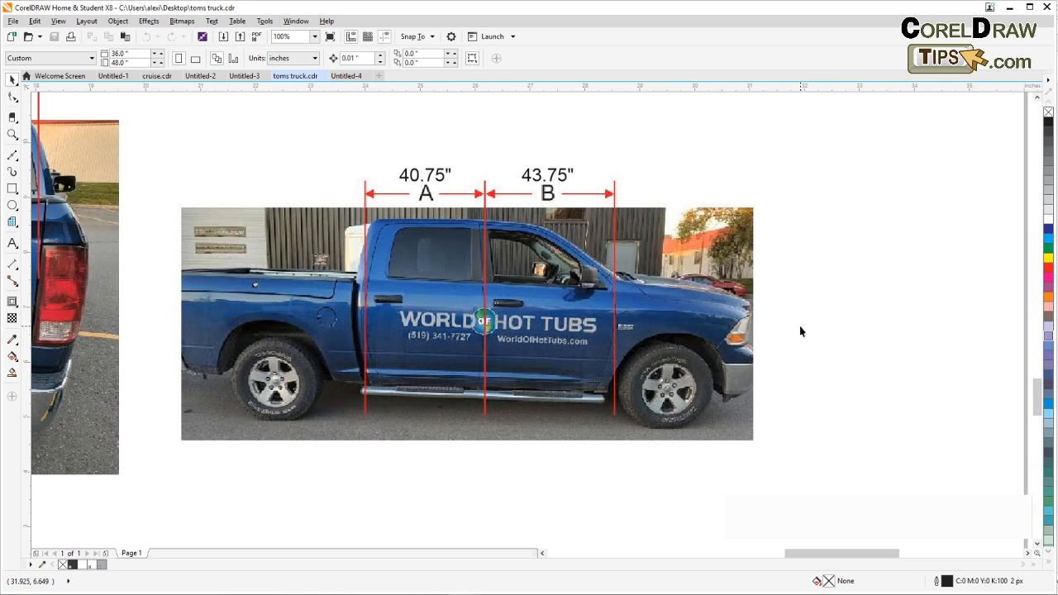
drag(796, 325, 760, 302)
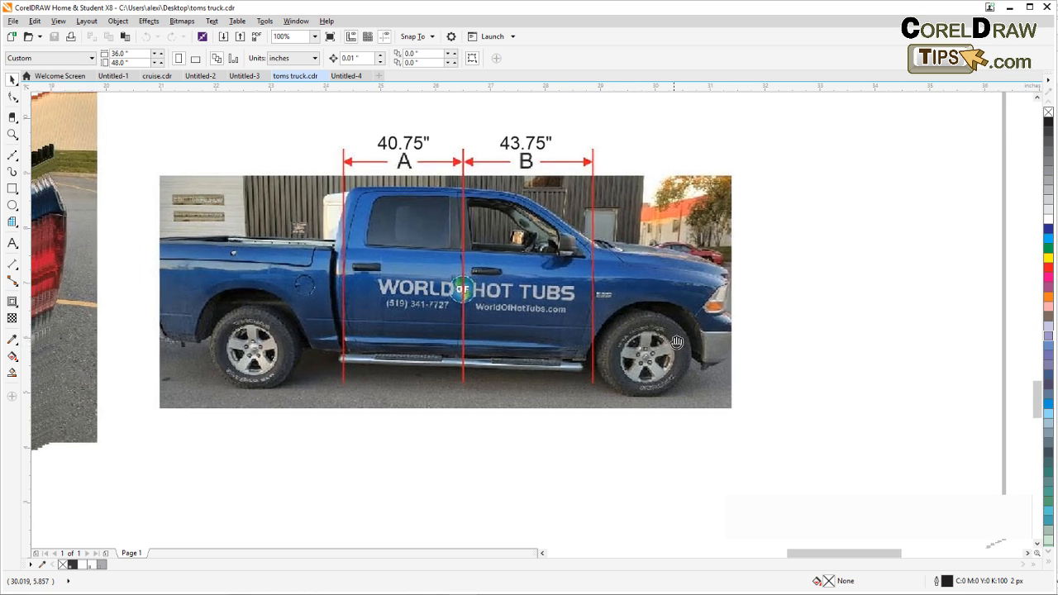
scroll(657, 351, down, 2)
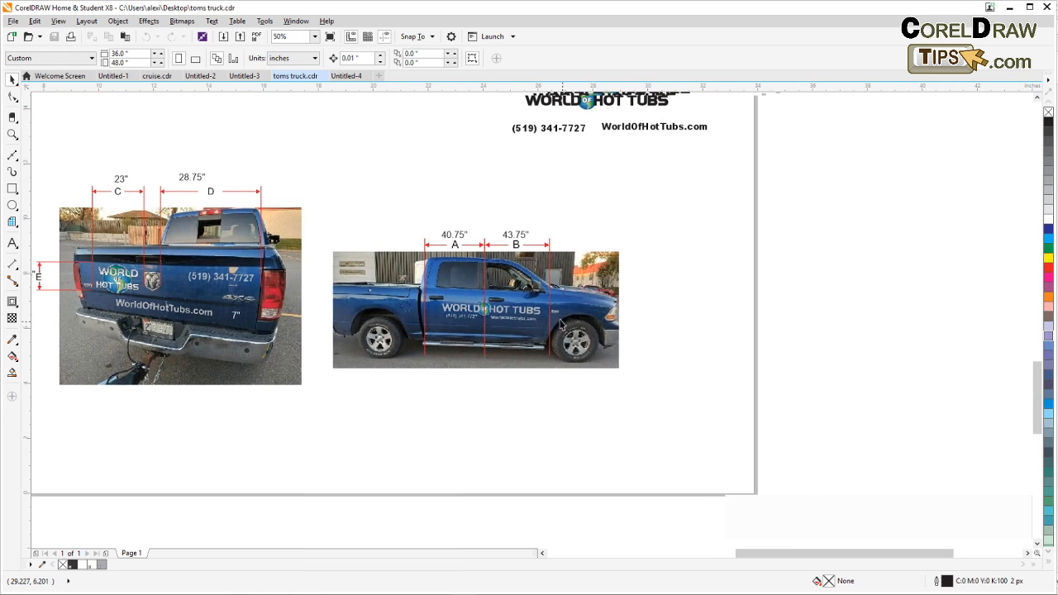
scroll(505, 296, up, 2)
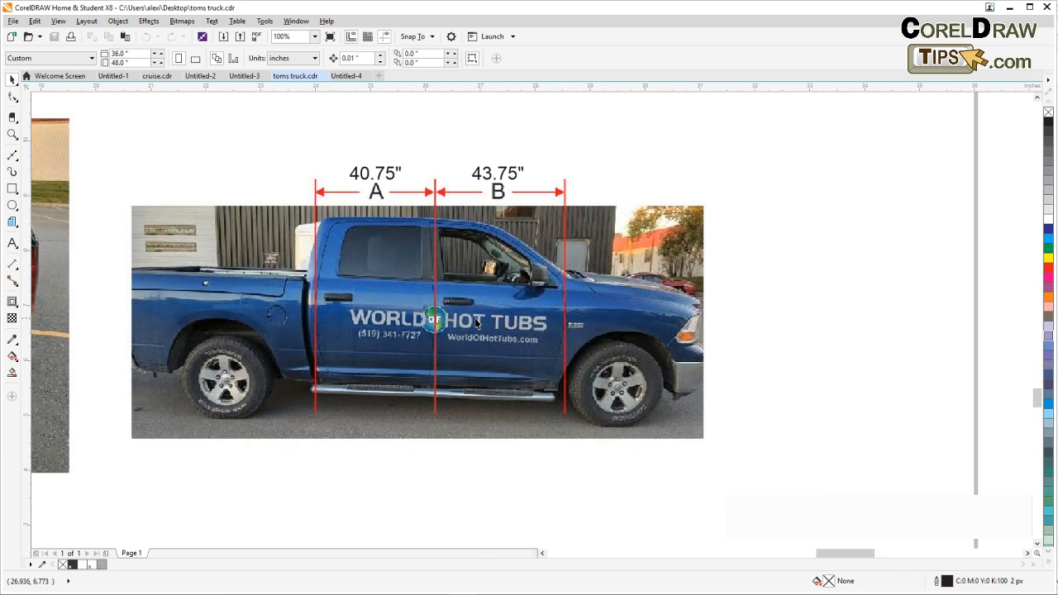
scroll(478, 317, up, 2)
scroll(165, 328, up, 2)
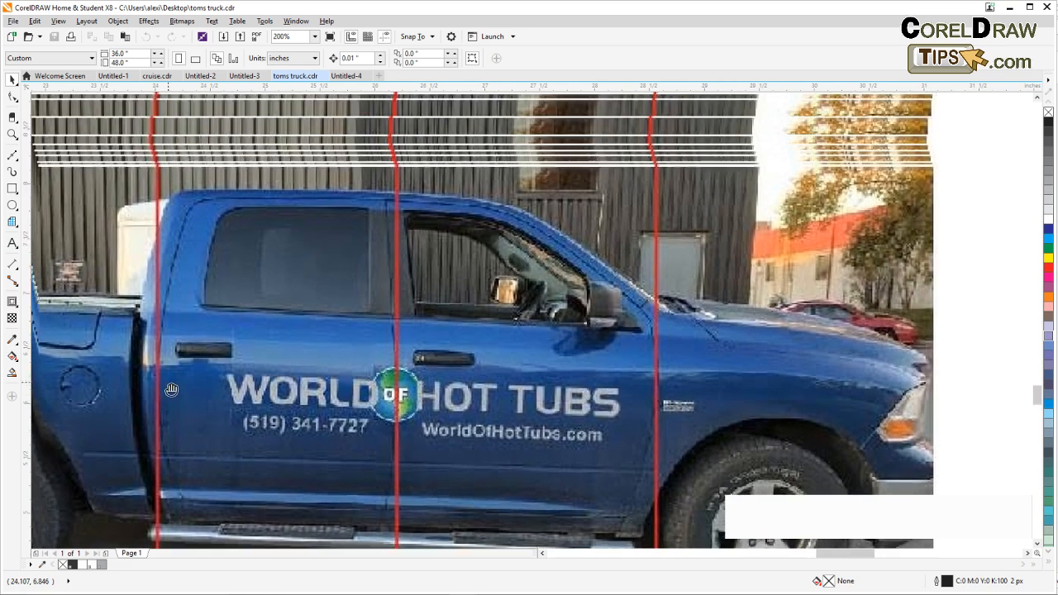
drag(449, 438, 420, 461)
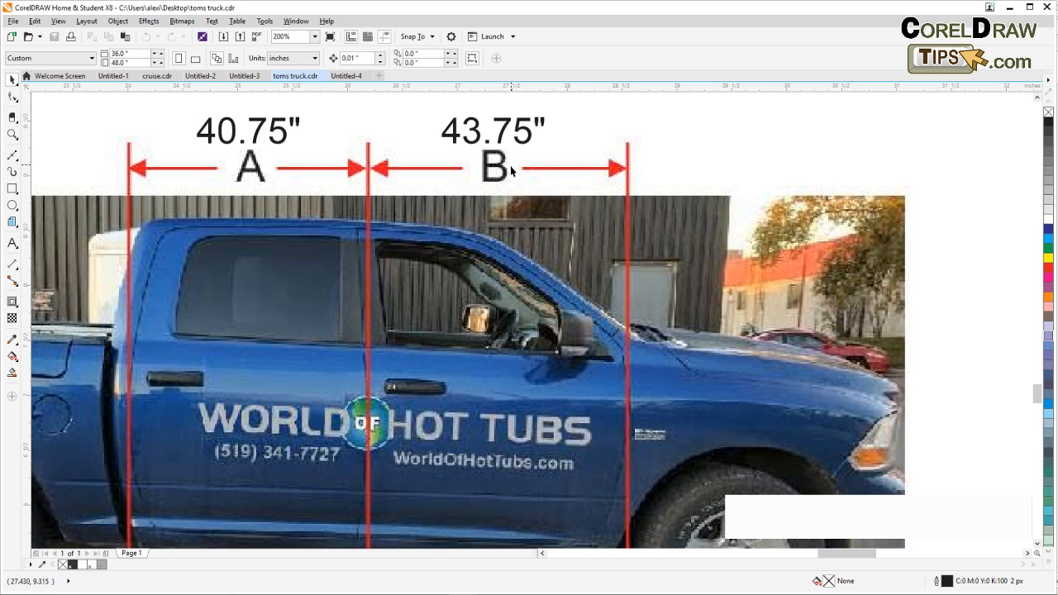
scroll(508, 192, down, 2)
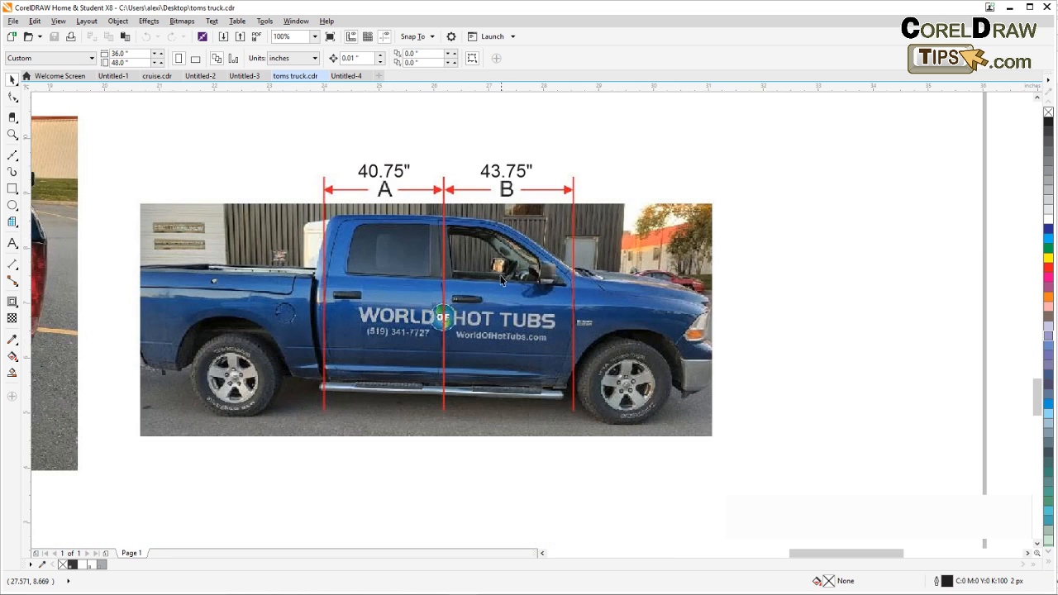
scroll(477, 364, up, 2)
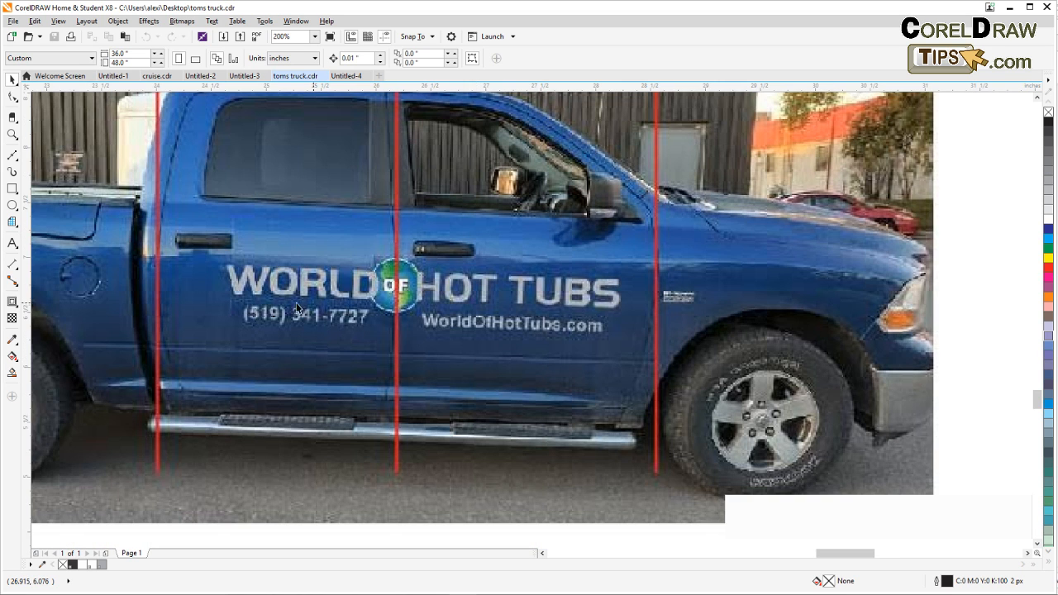
scroll(308, 301, down, 2)
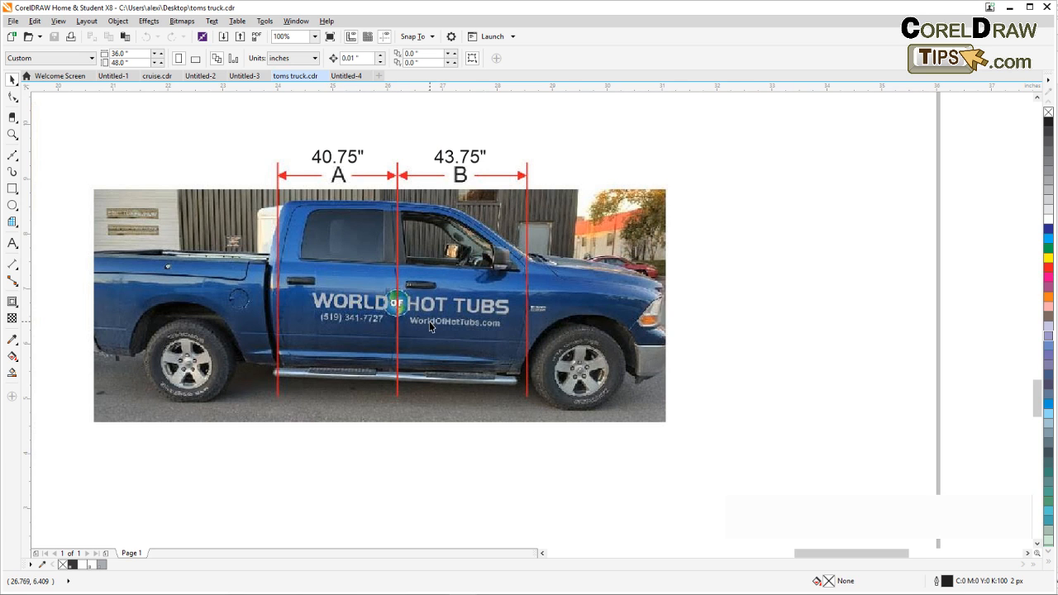
scroll(405, 273, left, 1)
drag(367, 236, 350, 262)
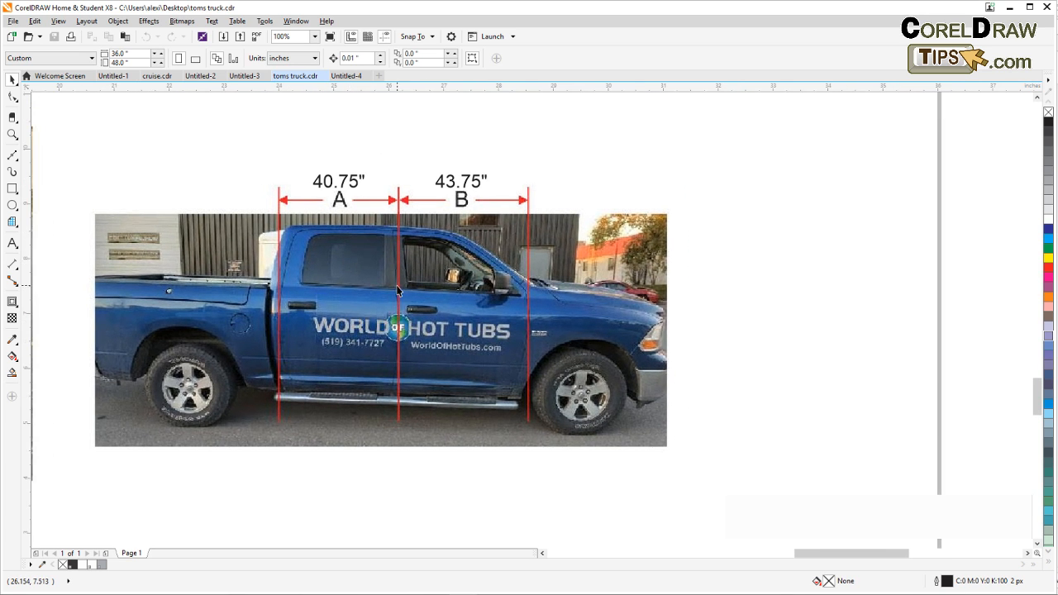
scroll(398, 291, up, 1)
scroll(376, 301, down, 1)
scroll(365, 314, up, 1)
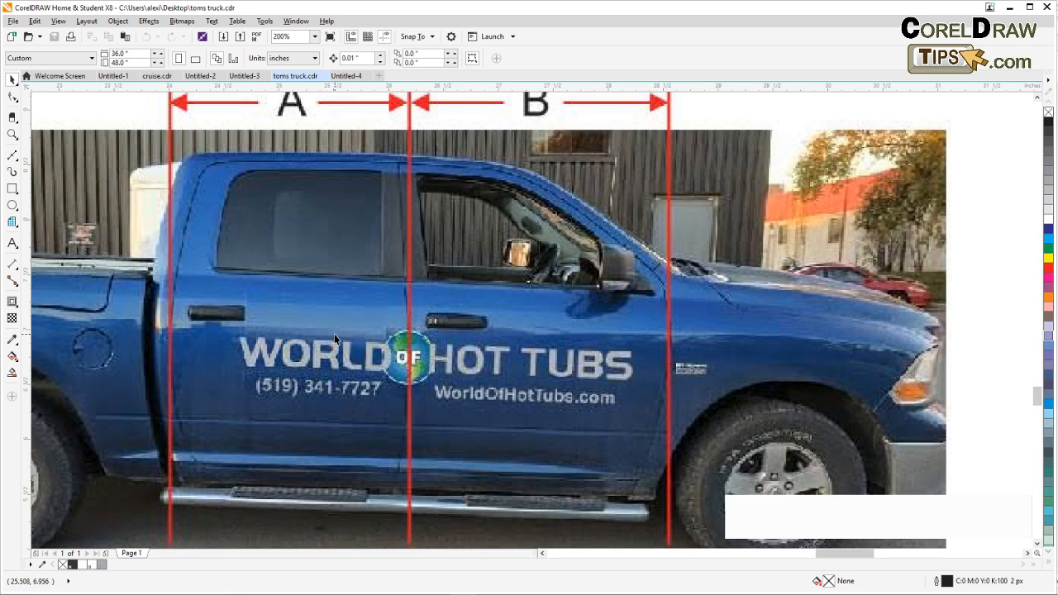
scroll(321, 328, down, 1)
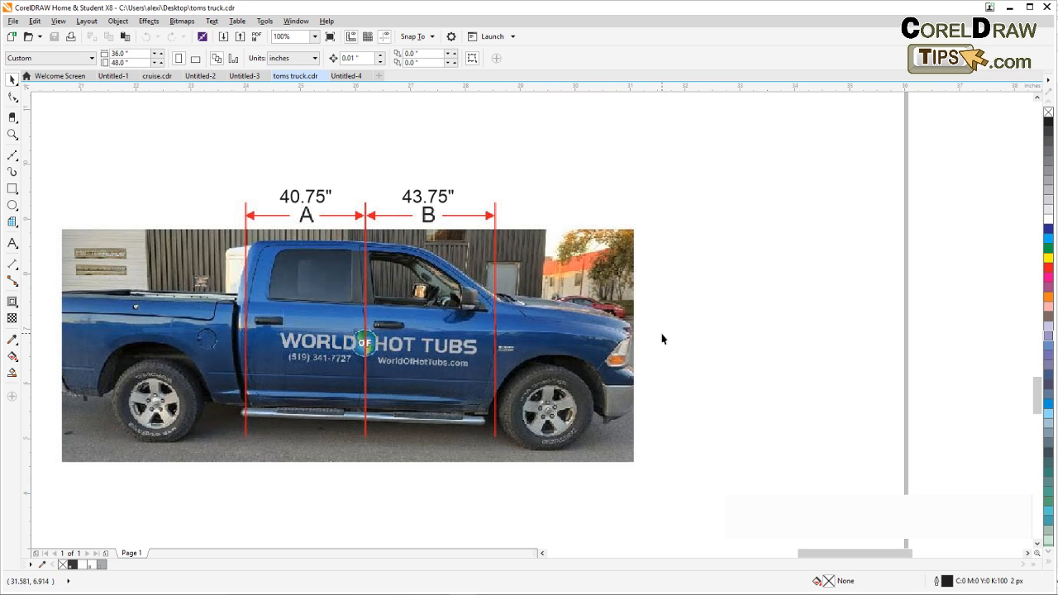
Compare the side-view mockup with the whole layout and inspect the logo placement across the gap between the doors.
scroll(662, 339, down, 2)
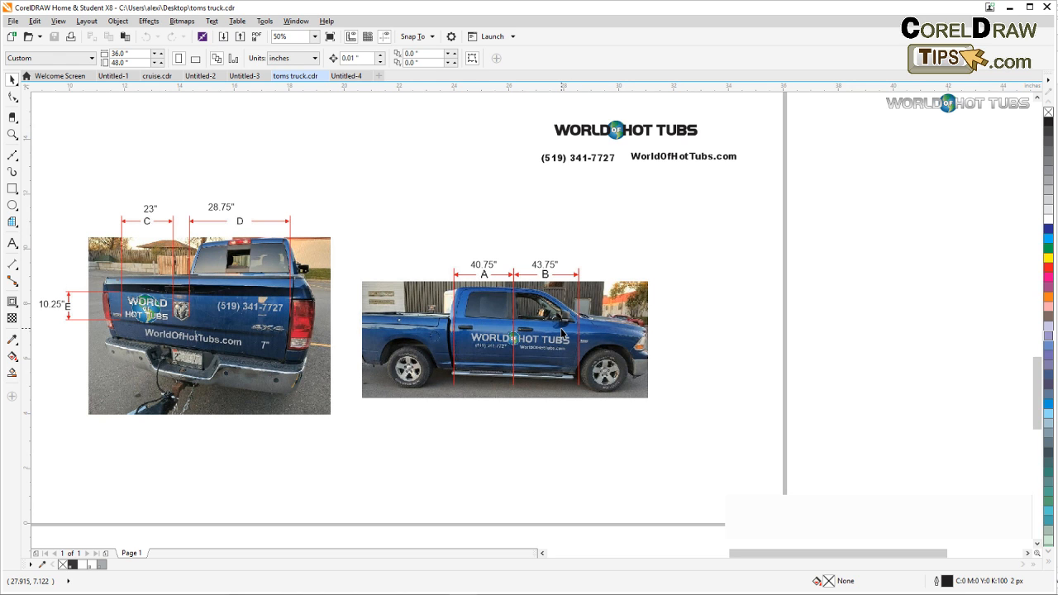
scroll(545, 331, down, 2)
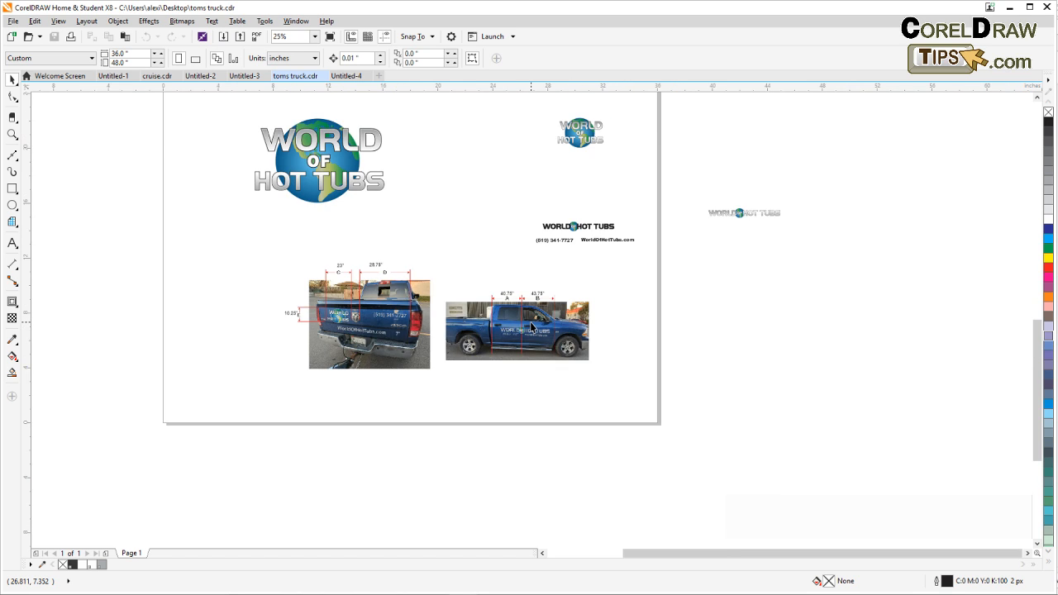
scroll(533, 330, up, 2)
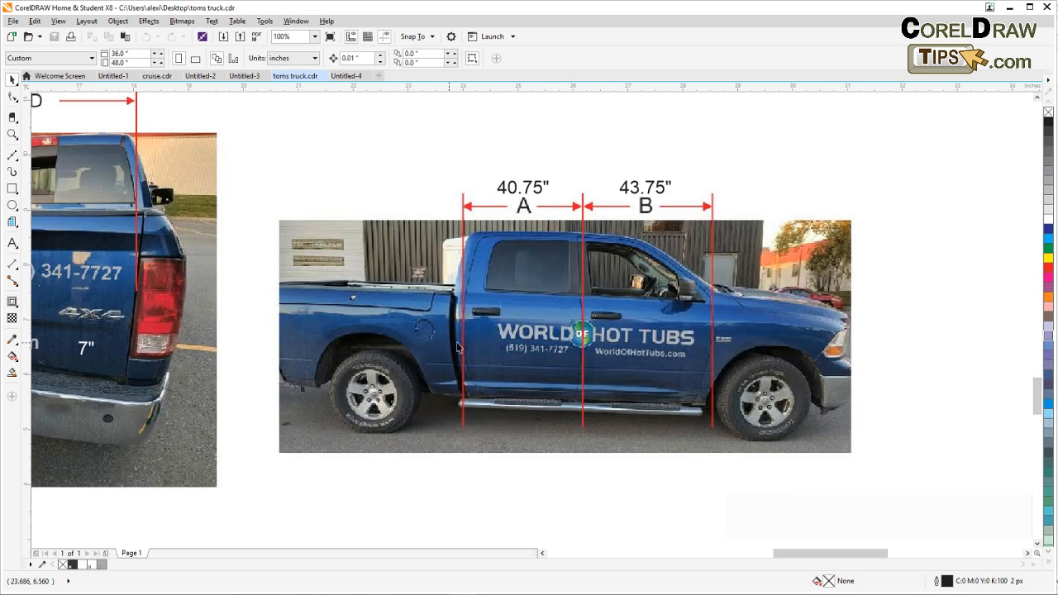
scroll(526, 329, up, 2)
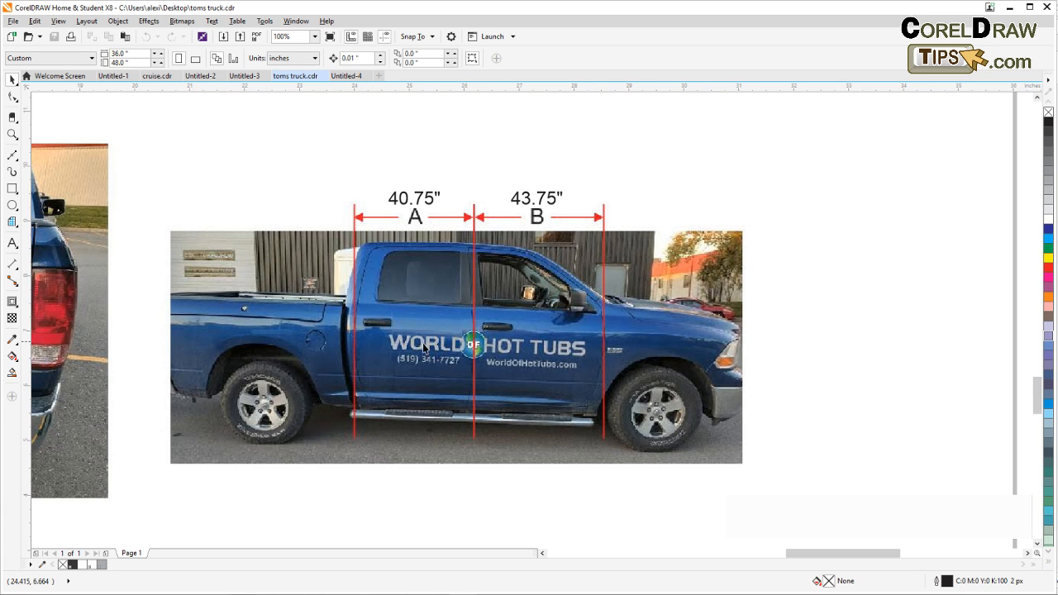
scroll(524, 369, up, 1)
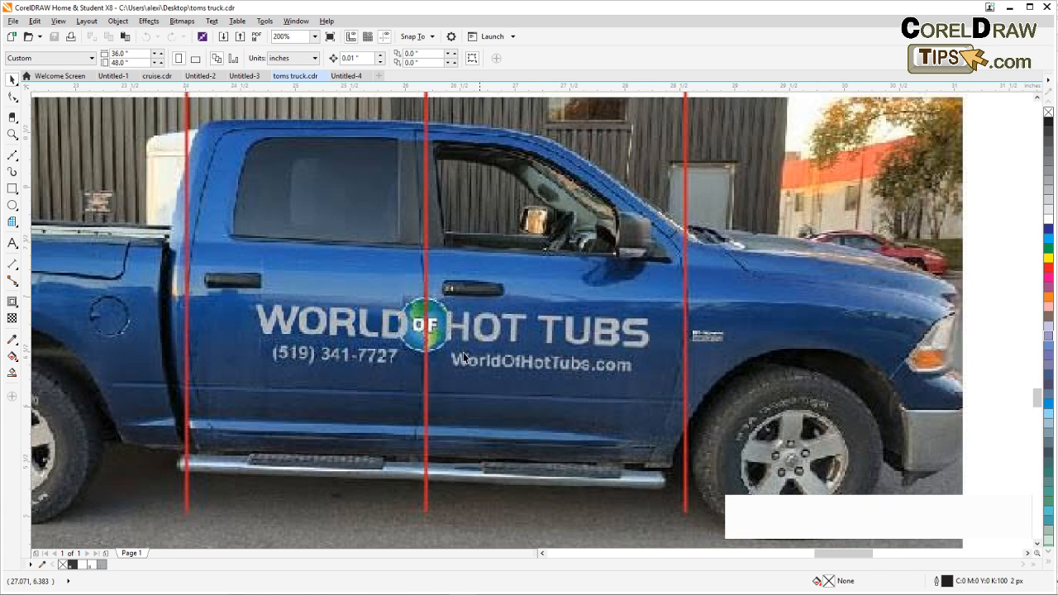
scroll(310, 332, up, 1)
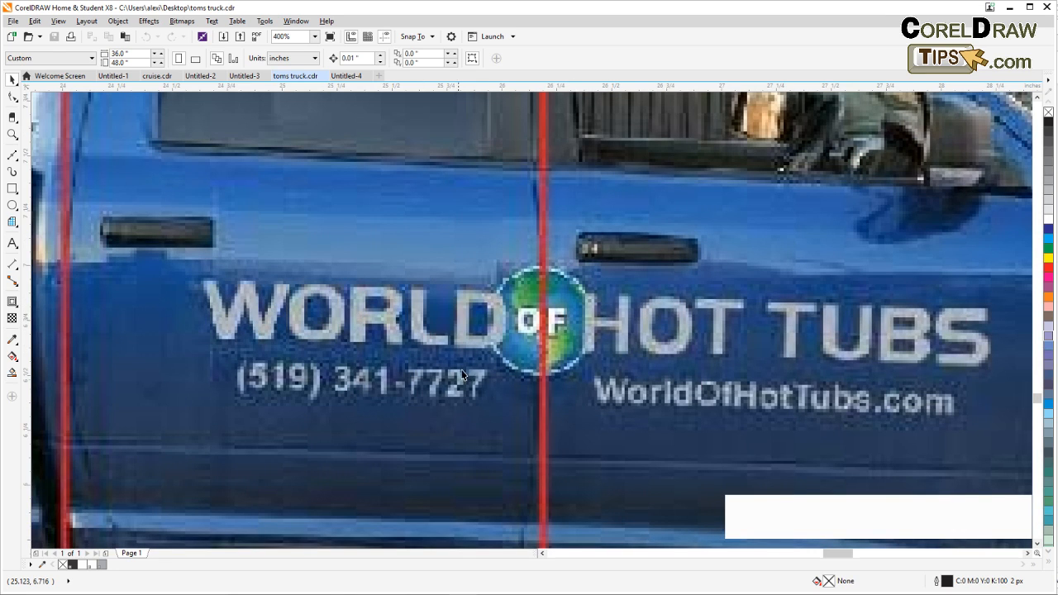
scroll(577, 358, down, 3)
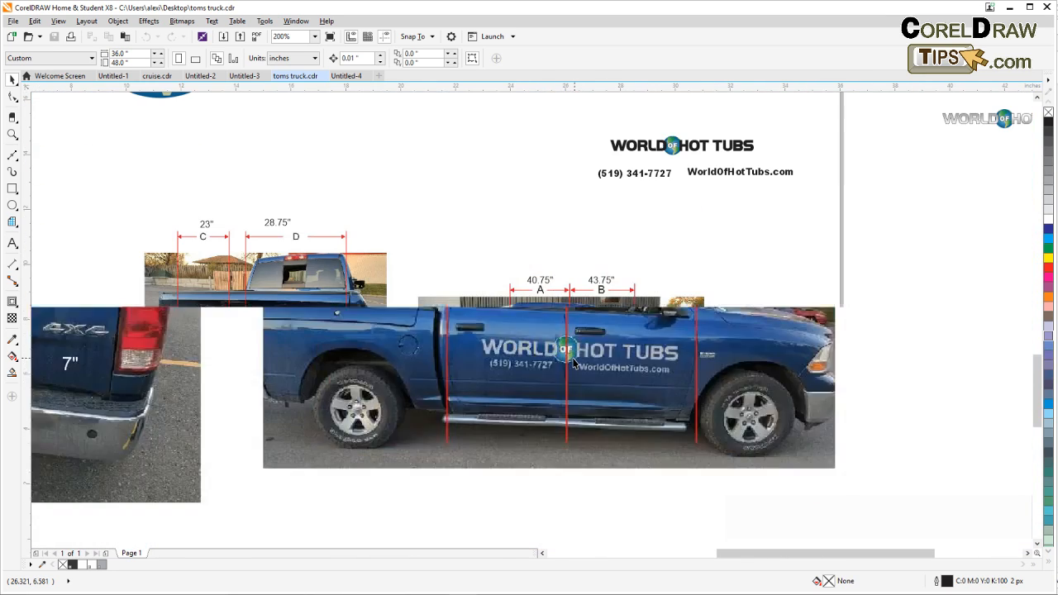
drag(517, 362, 518, 355)
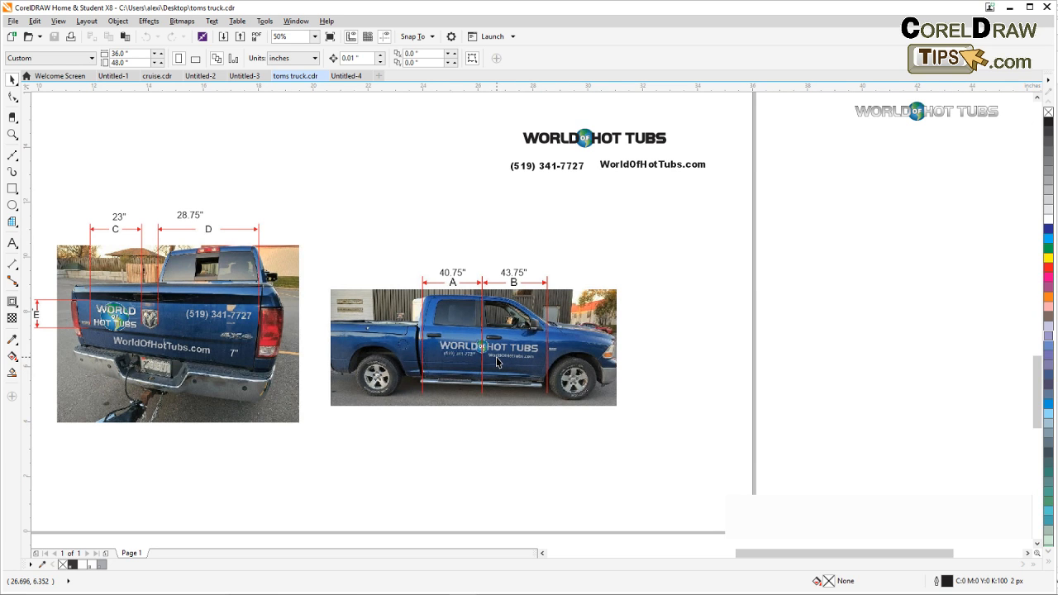
scroll(497, 362, up, 1)
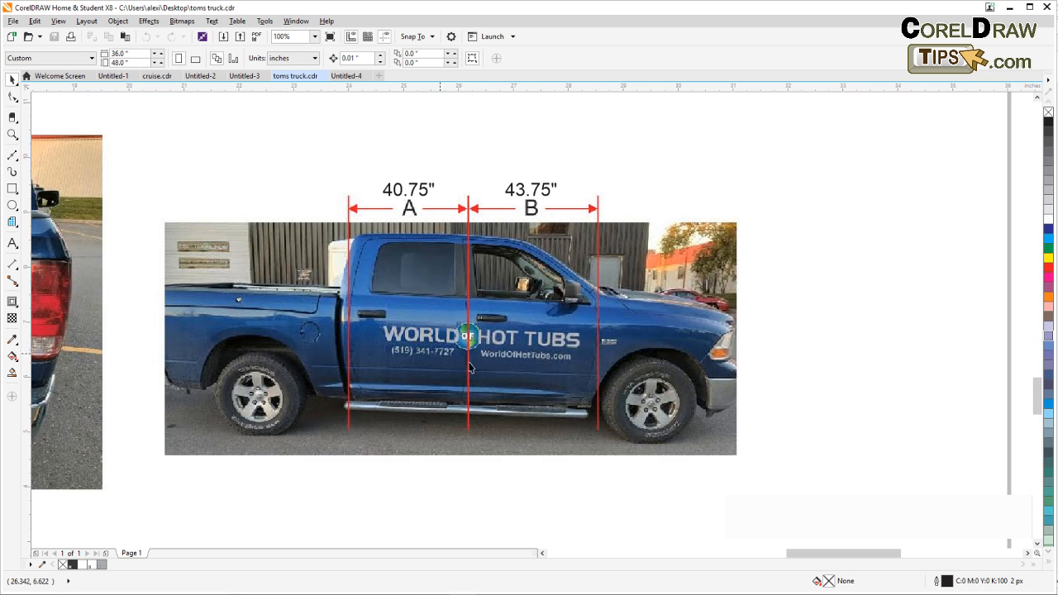
Select all the logos, lettering and truck mockups and move them together off the page to its left side.
scroll(459, 355, down, 1)
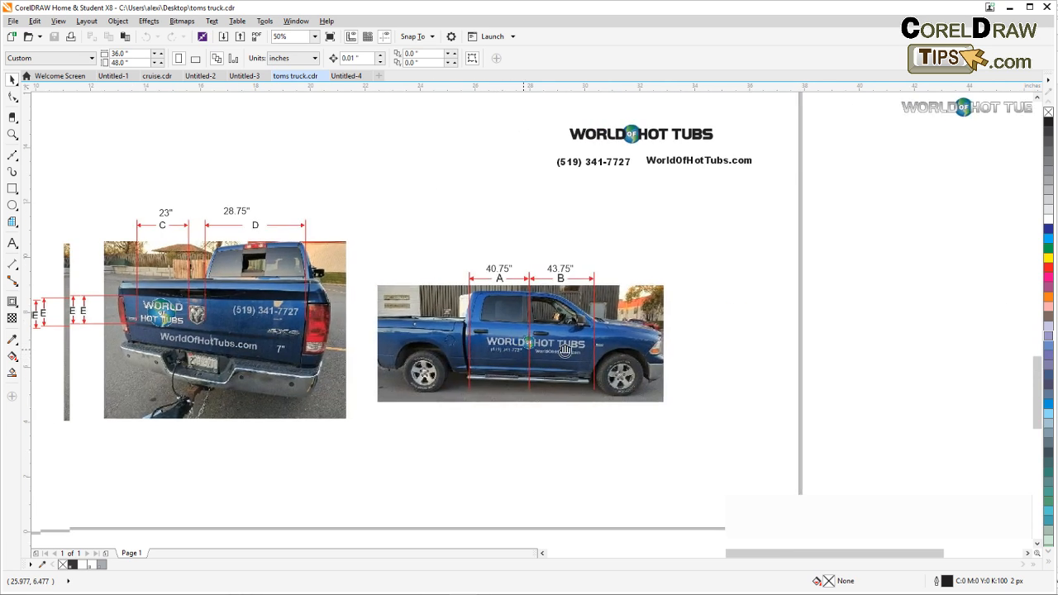
scroll(558, 353, down, 1)
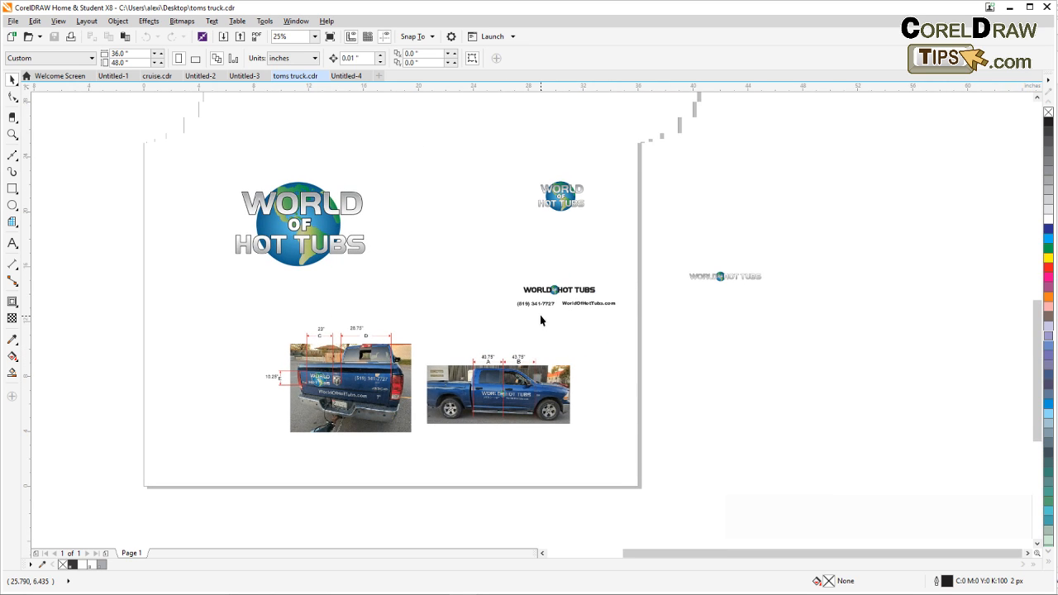
scroll(524, 355, down, 1)
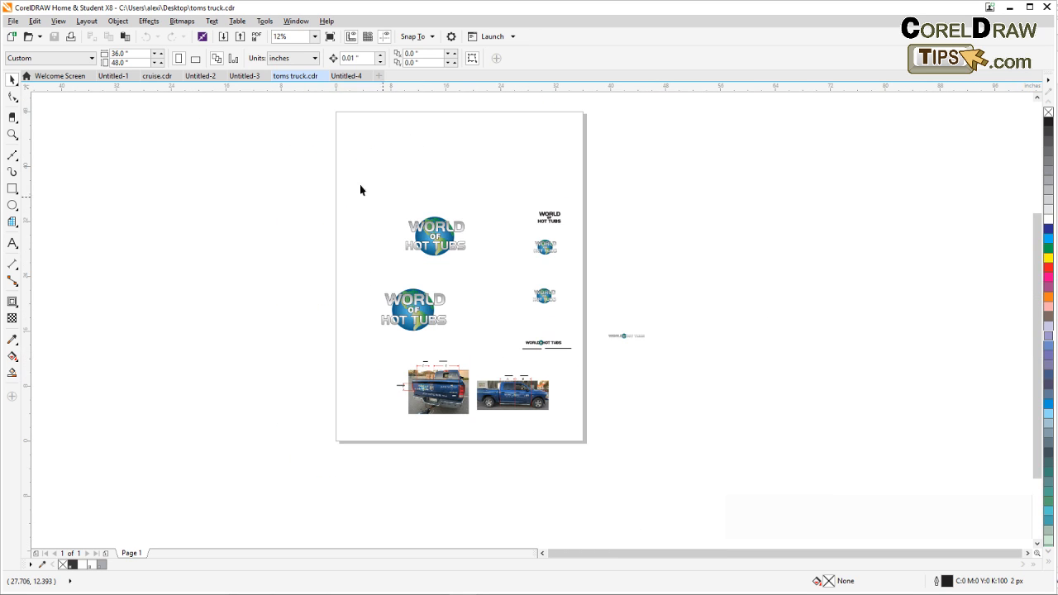
drag(304, 173, 722, 486)
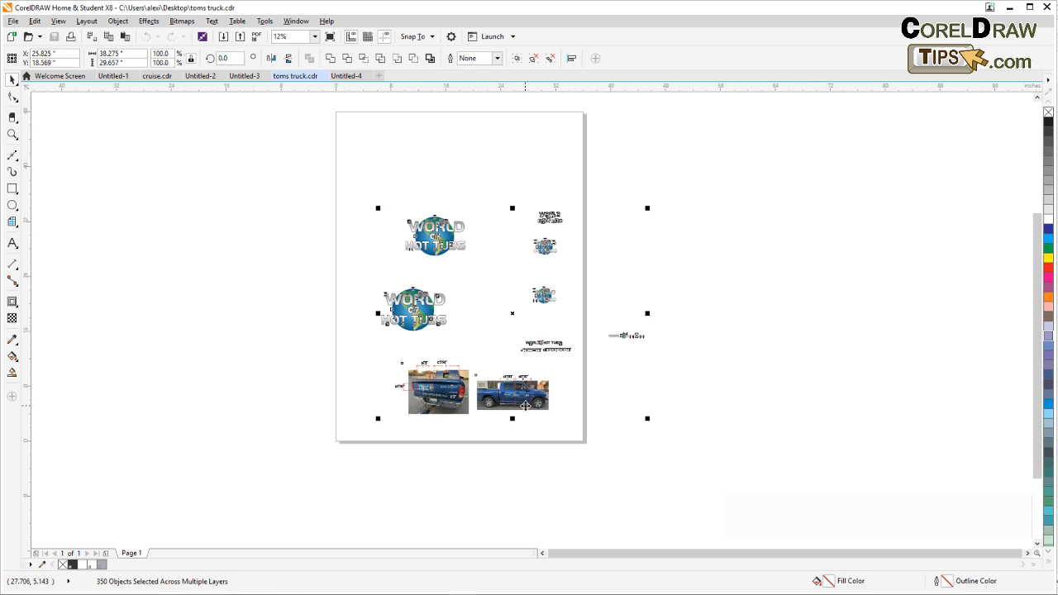
drag(541, 406, 163, 410)
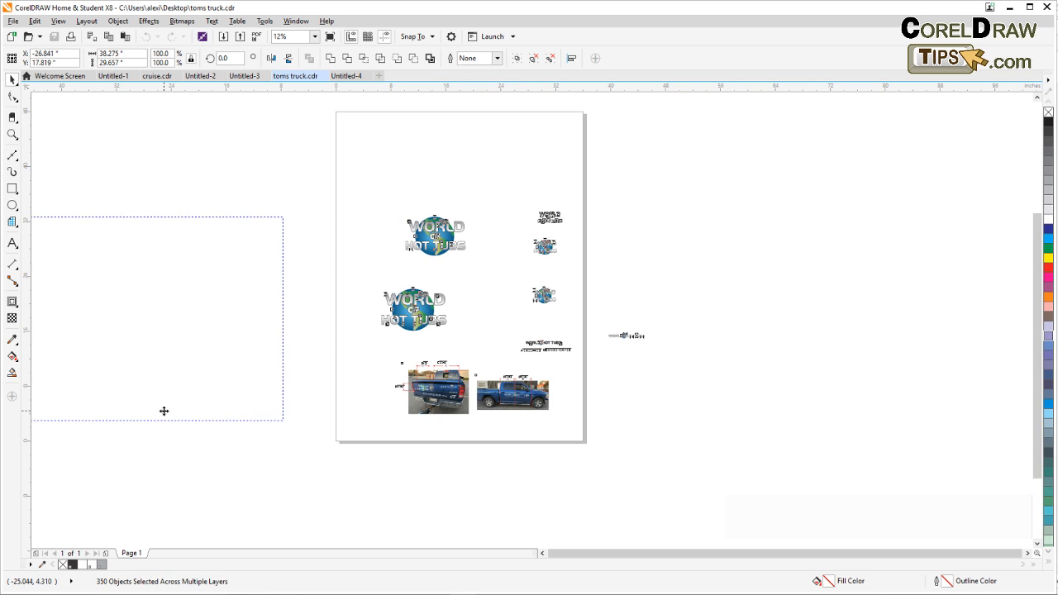
Leave the artwork beside the page and set the page size to 300 by 200 inches.
key(Escape)
click(356, 298)
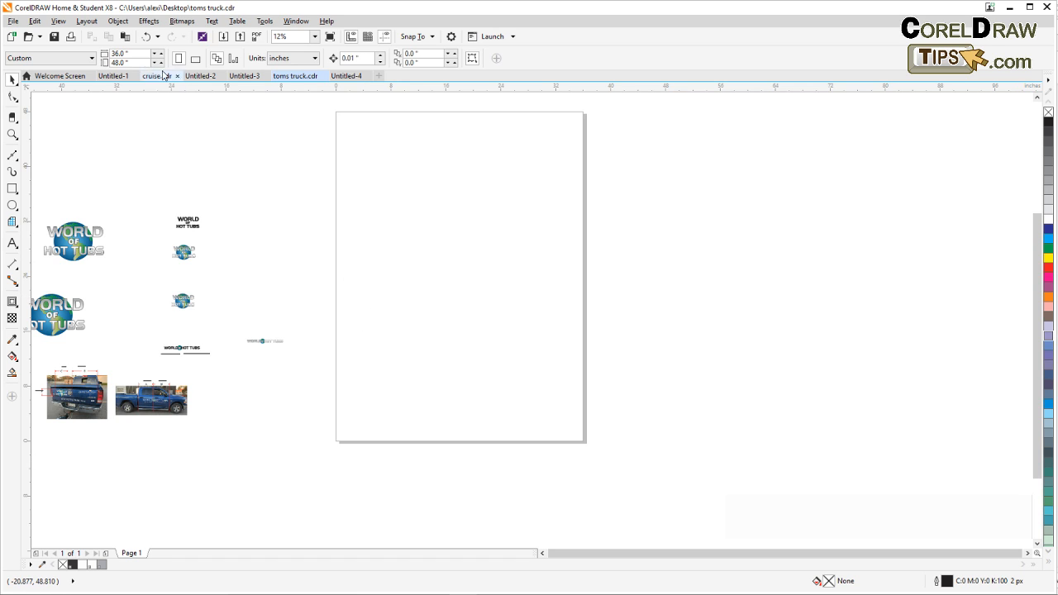
click(121, 51)
drag(135, 53, 72, 47)
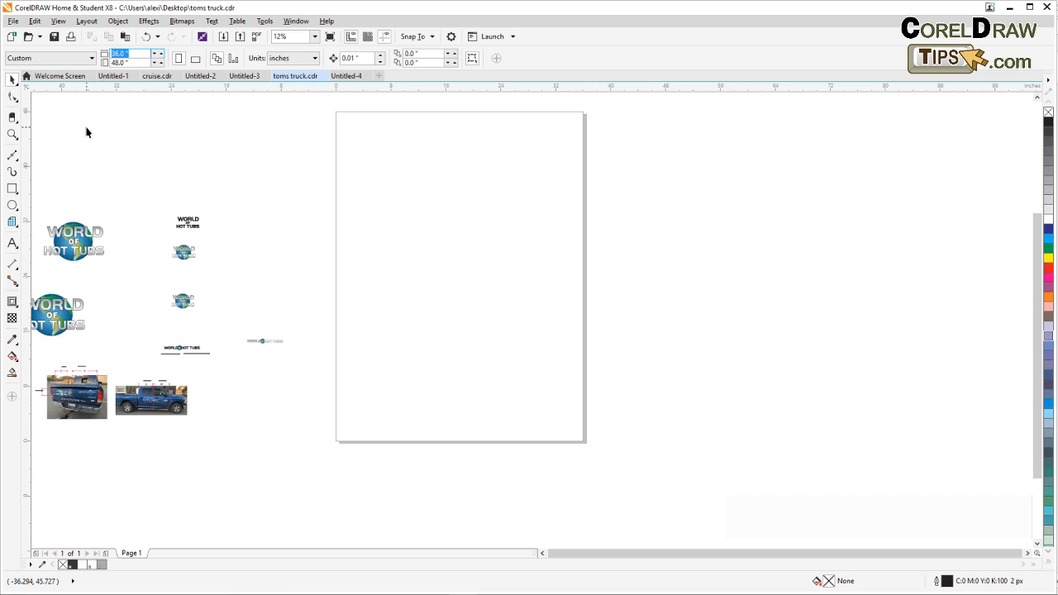
text(300)
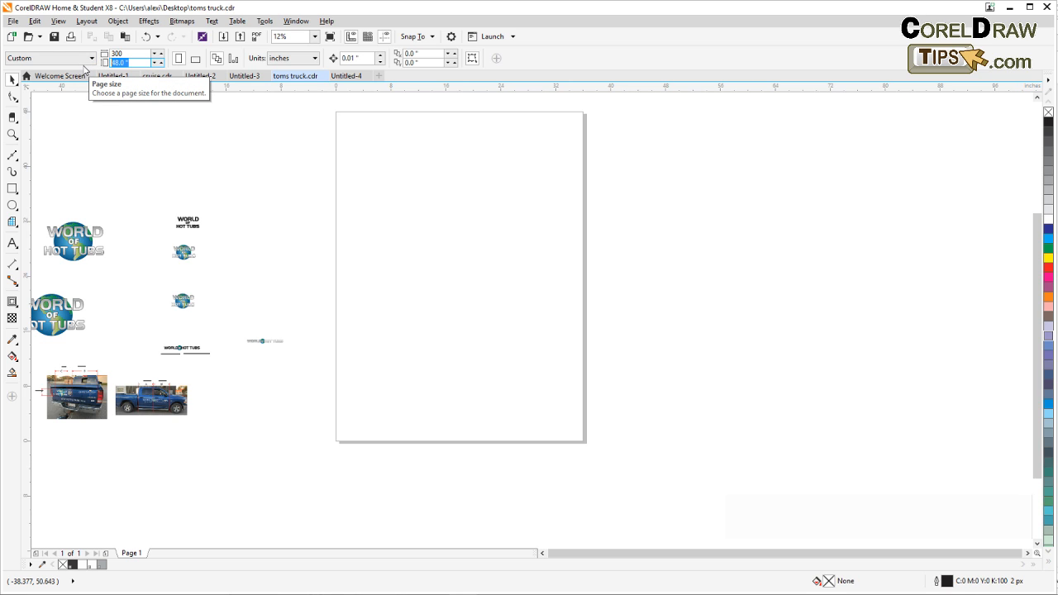
text(200)
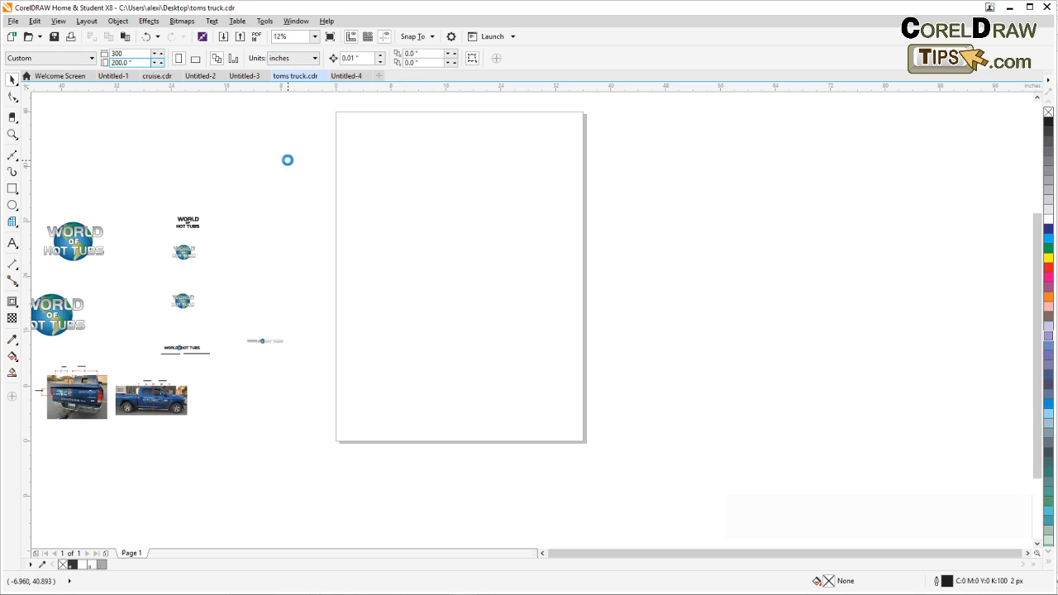
key(Return)
Enlarge all the artwork together to about 255 by 197 inches and move it off the page to its right side.
scroll(316, 207, down, 2)
scroll(352, 215, down, 2)
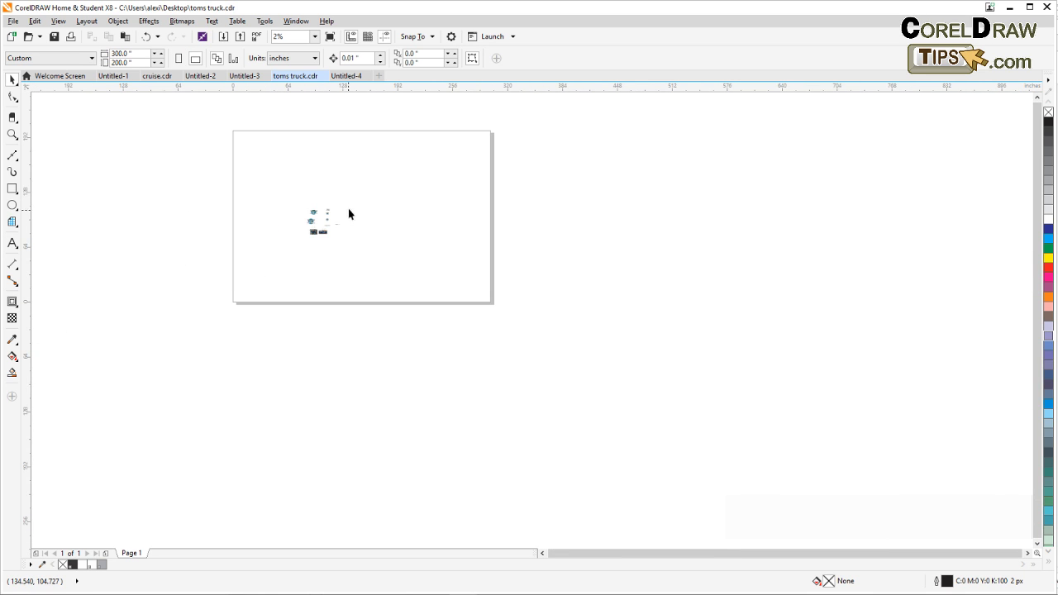
drag(349, 212, 390, 283)
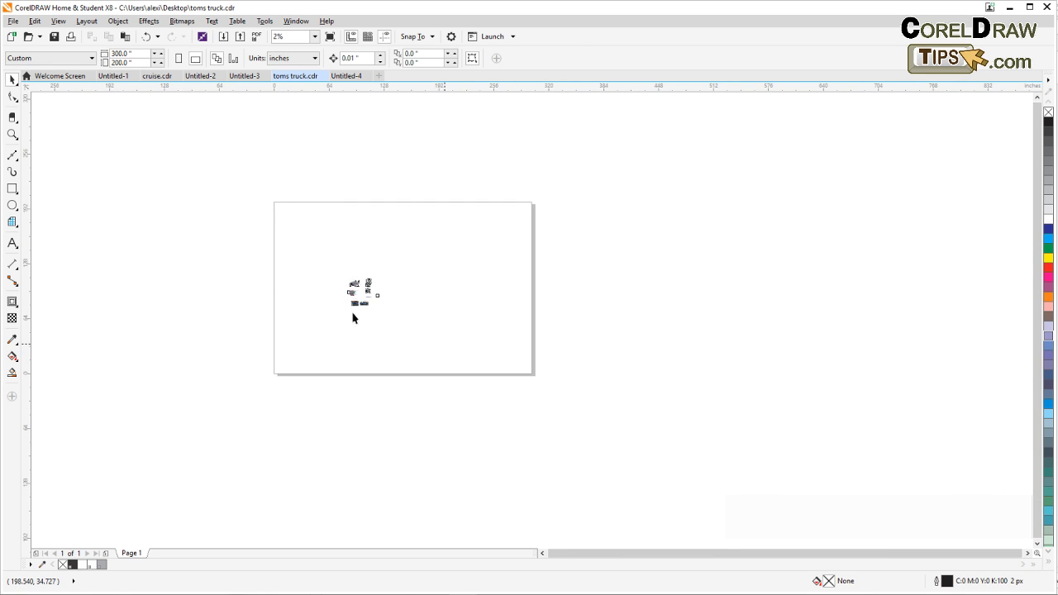
key(ctrl+a)
drag(345, 304, 135, 454)
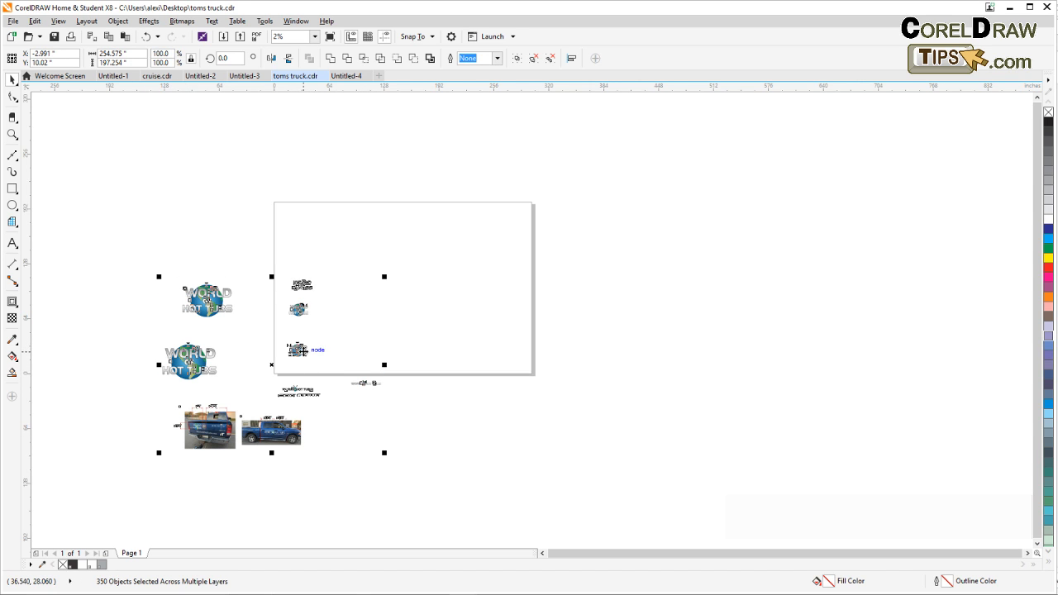
drag(335, 353, 694, 286)
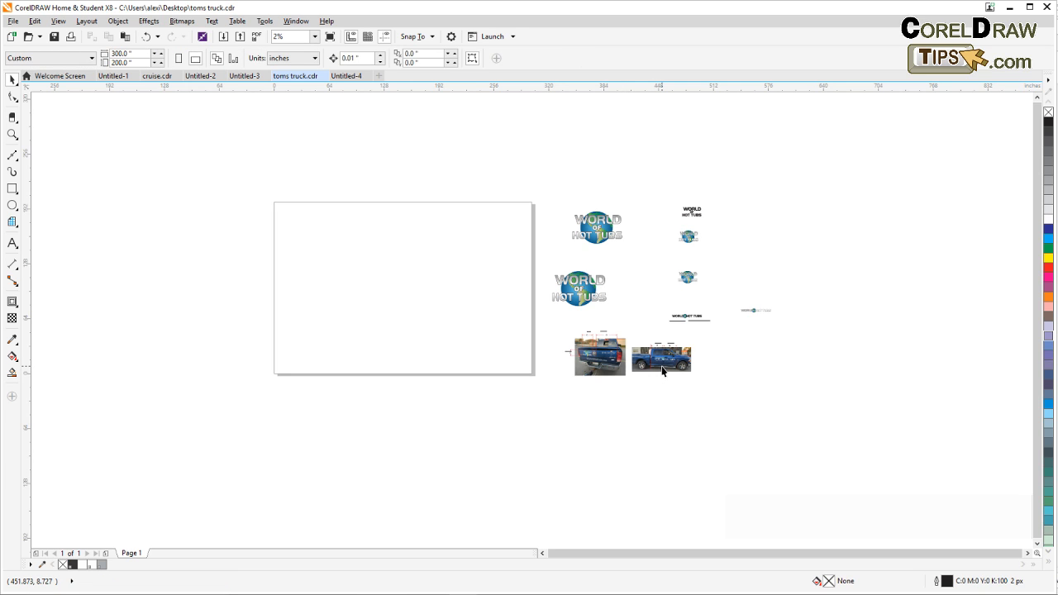
Move the side-view truck photo on its own onto the blank page.
mouse_move(661, 370)
mouse_down()
mouse_move(607, 372)
mouse_move(382, 297)
mouse_up()
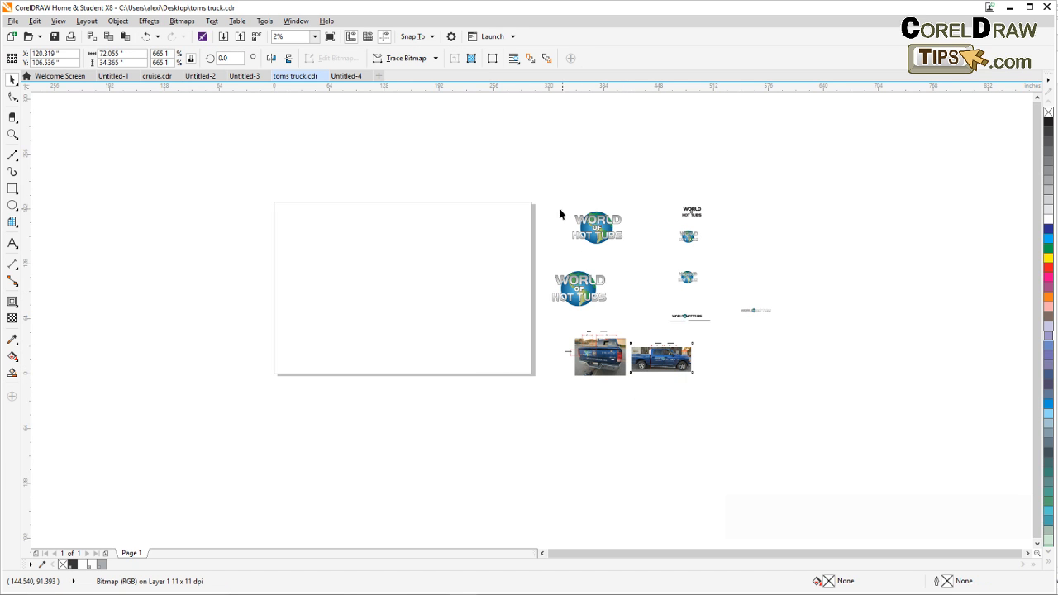
drag(619, 257, 354, 276)
scroll(478, 278, up, 1)
scroll(373, 240, up, 1)
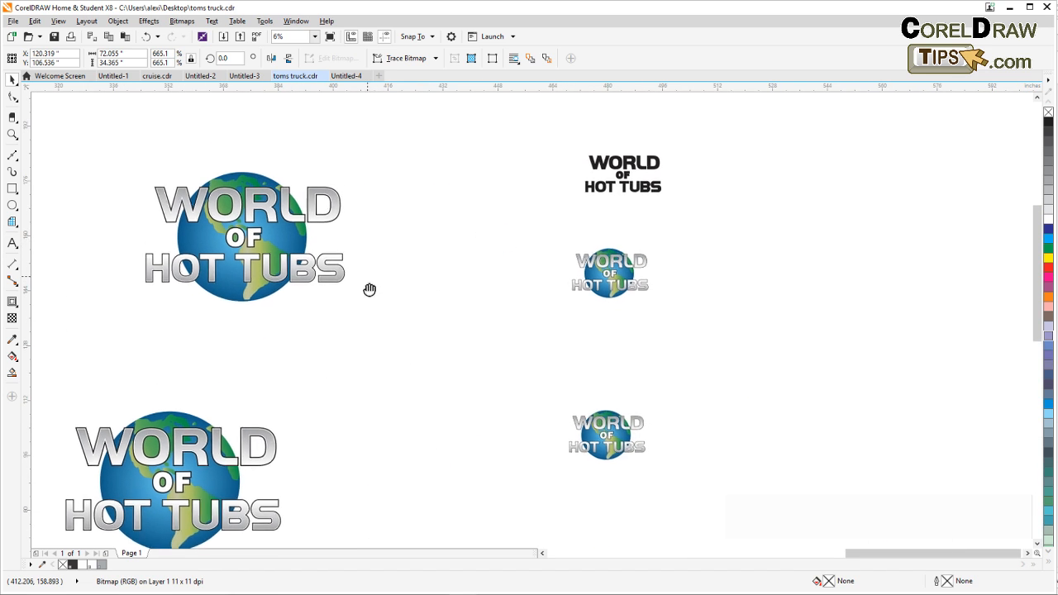
Inspect the logos and truck photos in Simple Wireframe view and return to Enhanced view.
click(59, 21)
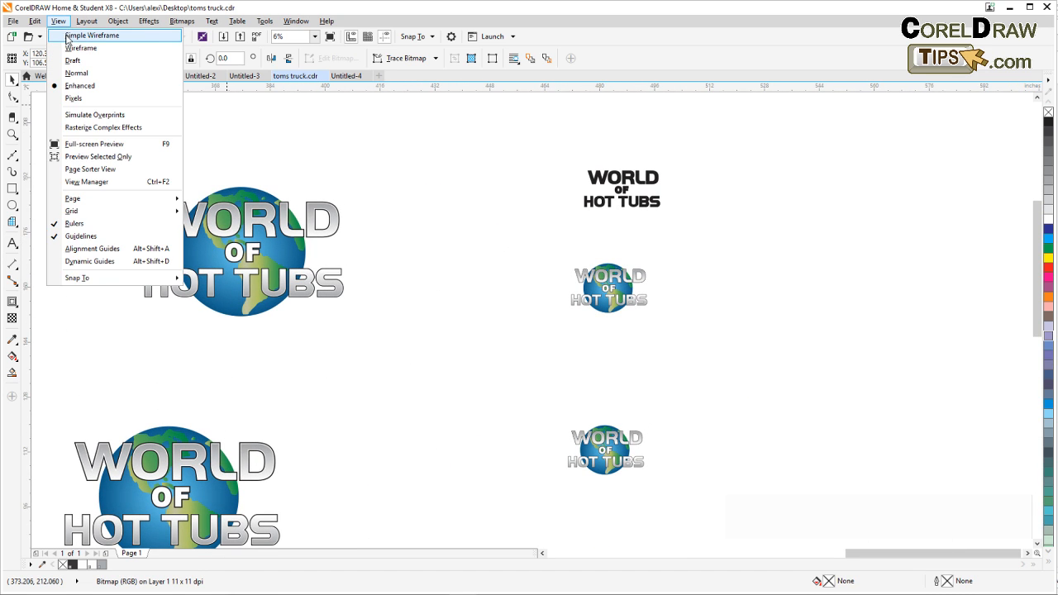
click(68, 36)
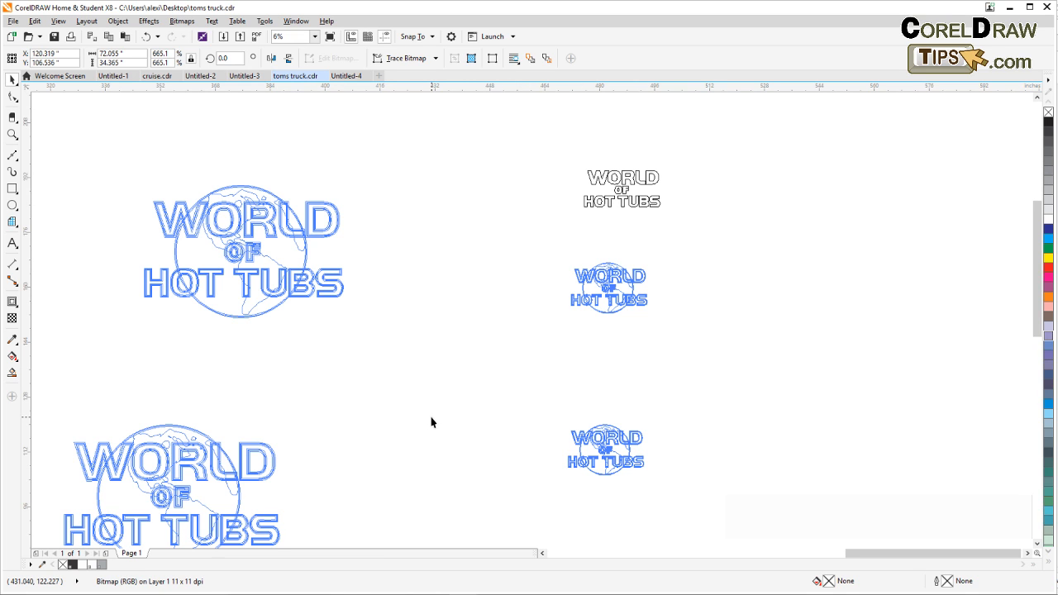
scroll(430, 416, down, 1)
drag(430, 417, 552, 300)
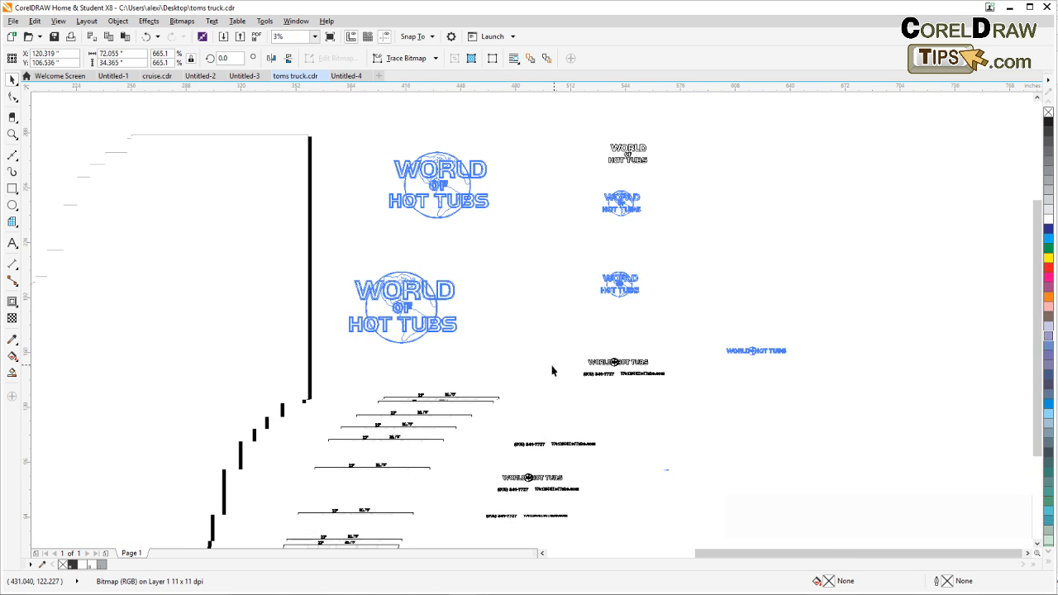
drag(489, 358, 632, 385)
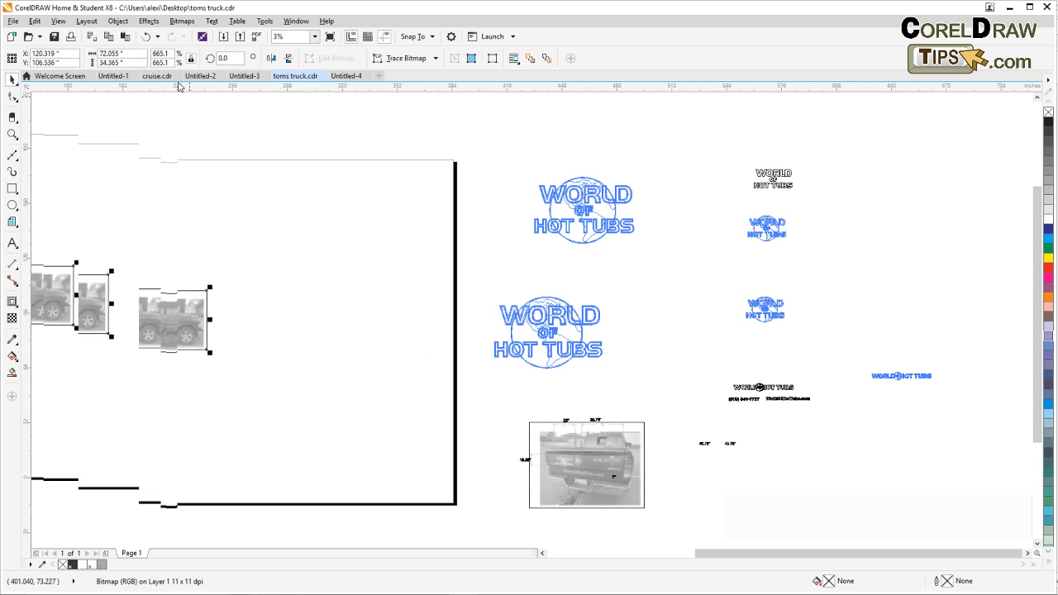
click(58, 21)
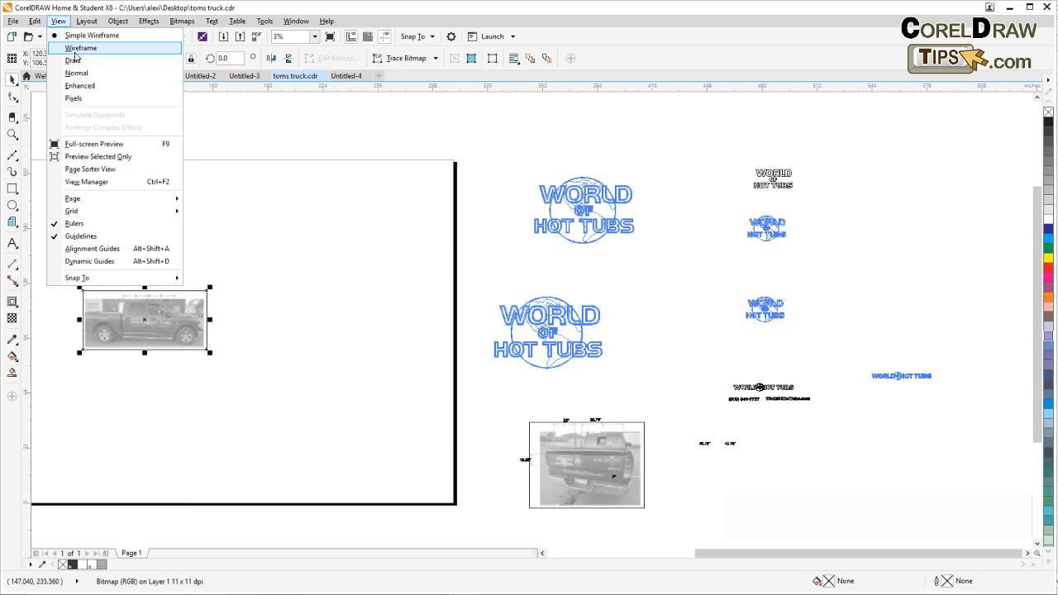
click(73, 86)
scroll(165, 237, down, 1)
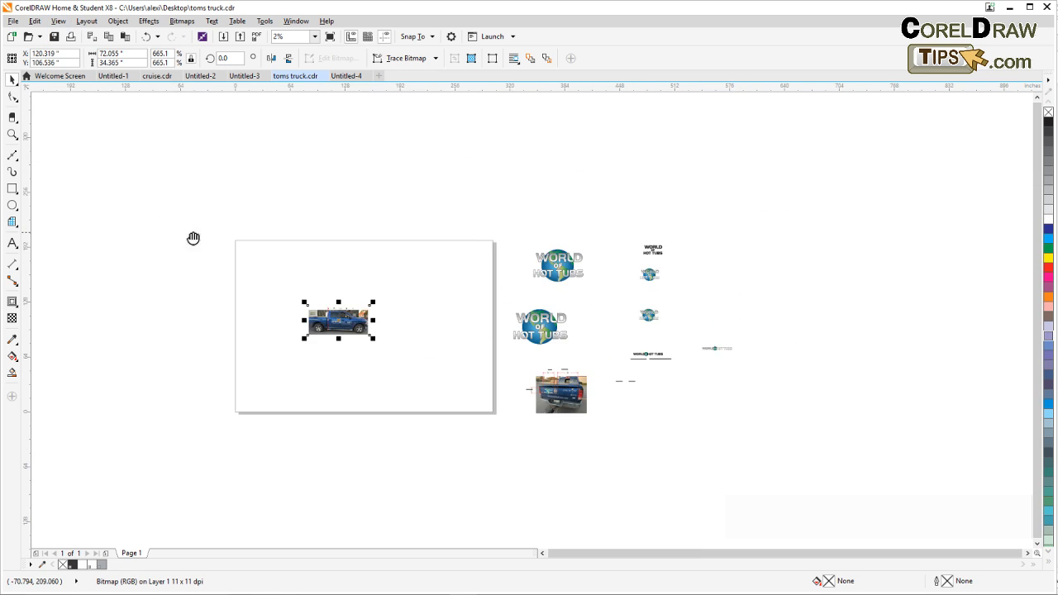
Enlarge the side-view truck photo proportionally to about 257 by 123 inches so it fills most of the page's width.
drag(194, 239, 236, 251)
click(350, 344)
click(348, 347)
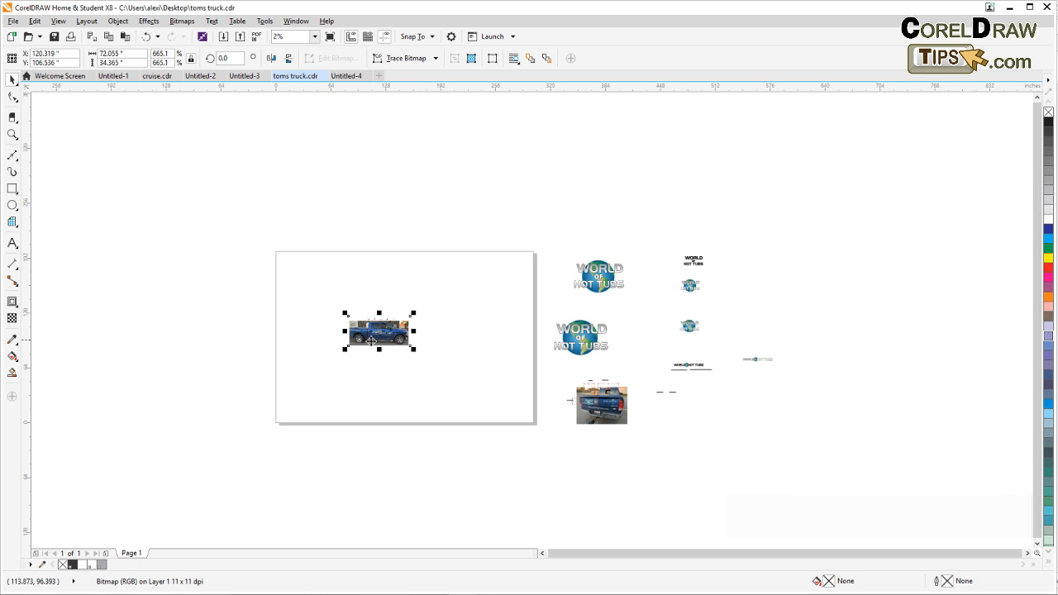
drag(346, 351, 278, 382)
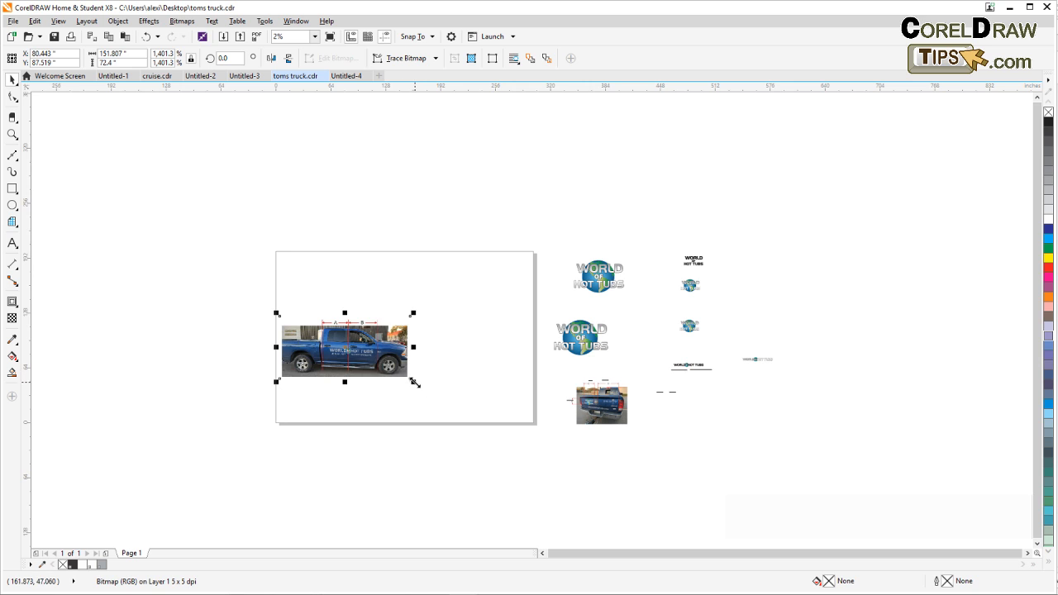
drag(412, 382, 519, 428)
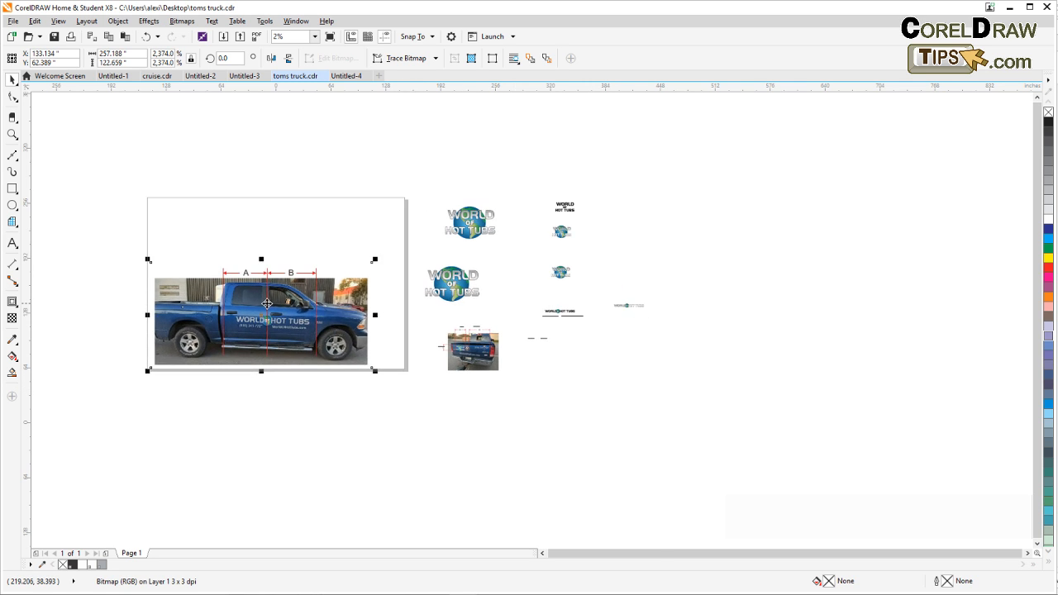
scroll(266, 304, up, 1)
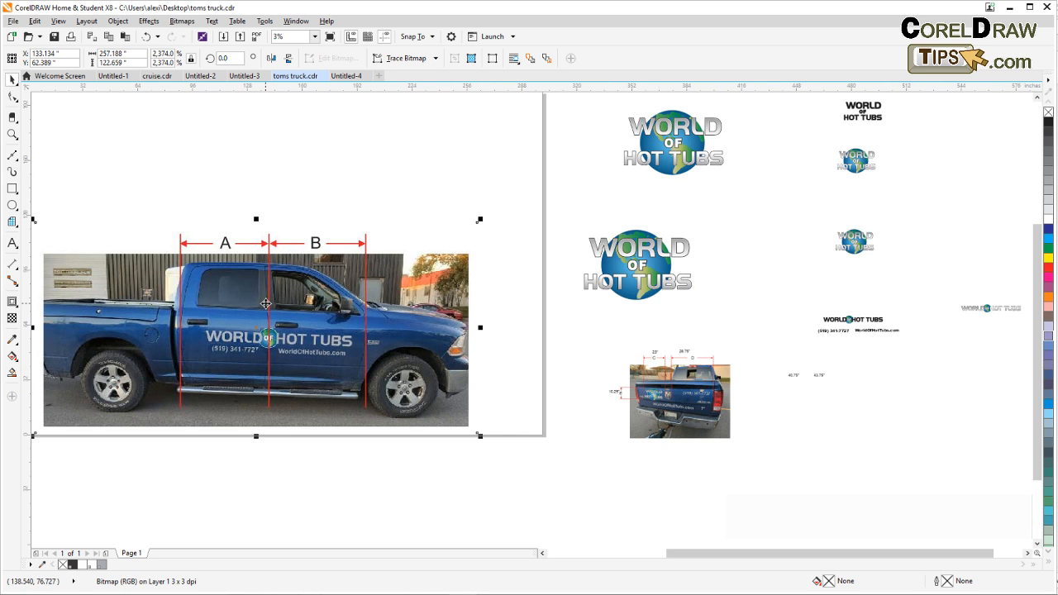
click(654, 352)
click(723, 339)
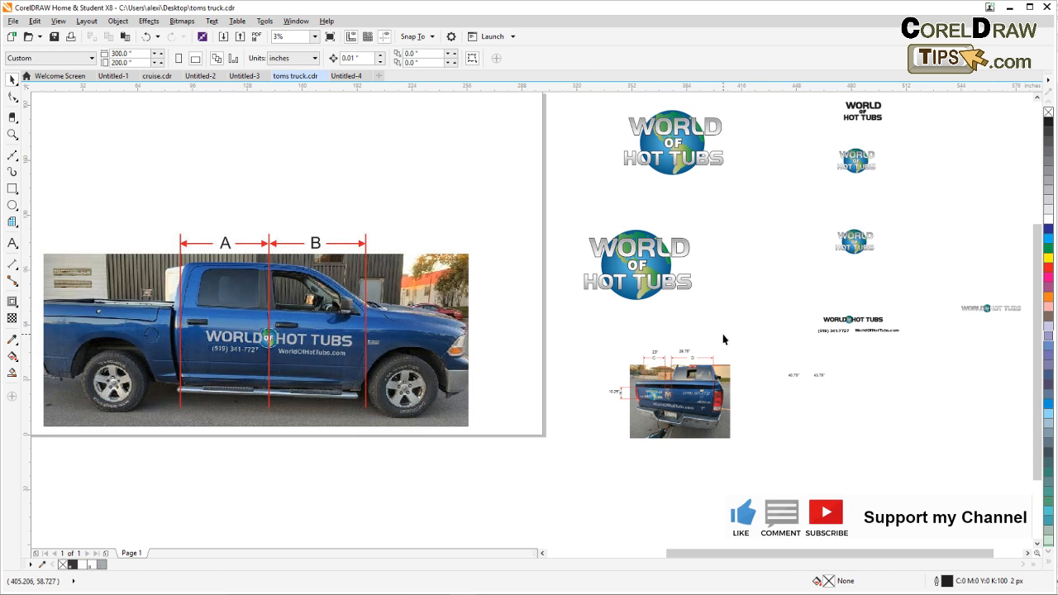
Enlarge the 40.75" and 43.75" labels together to about 129 inches wide and move them above the side-view truck photo.
scroll(721, 389, up, 1)
scroll(720, 389, down, 2)
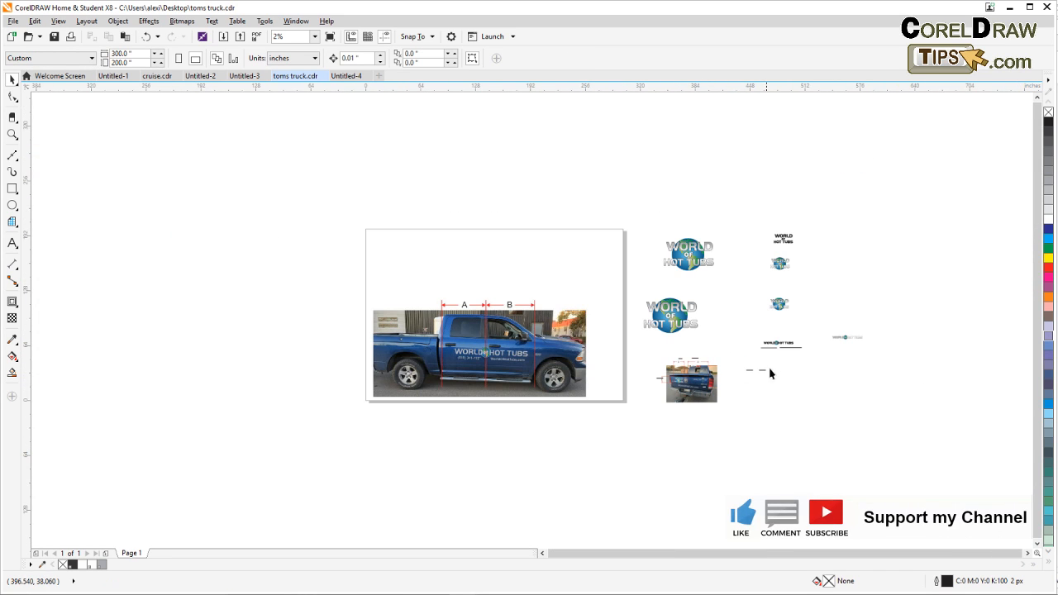
drag(744, 383, 650, 460)
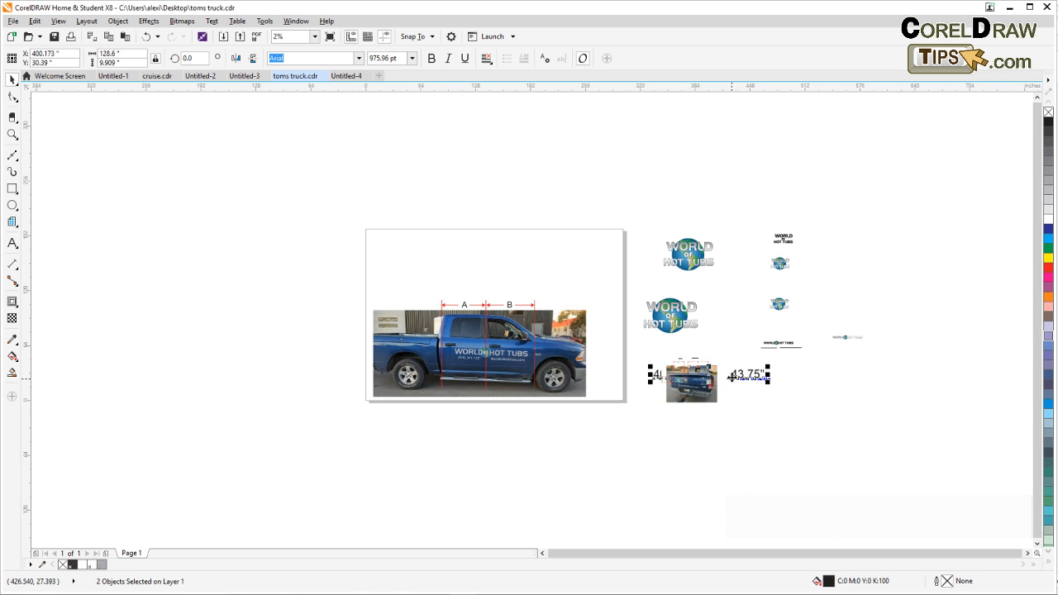
drag(731, 379, 505, 279)
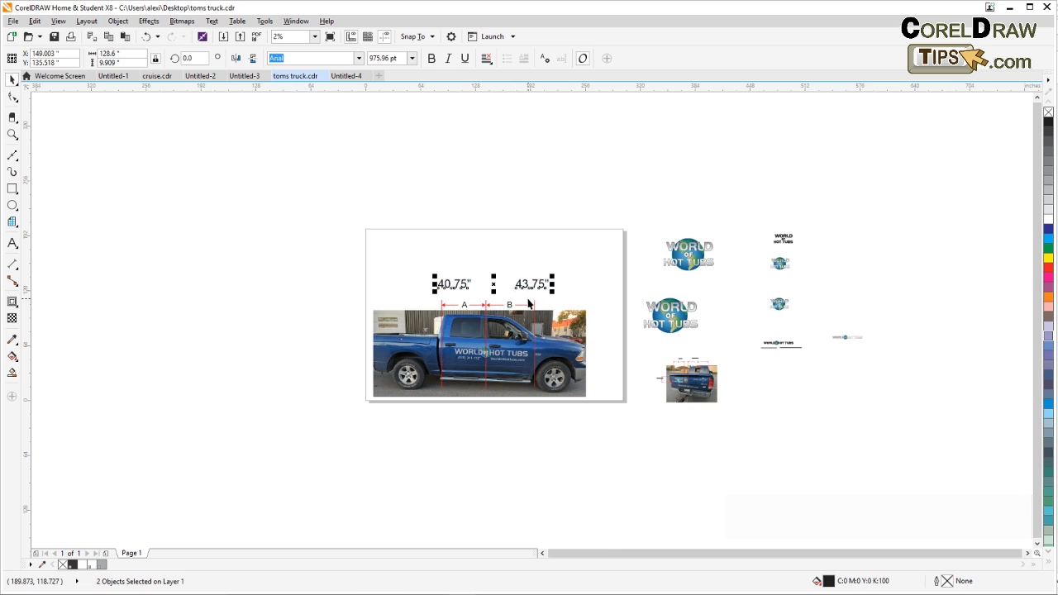
Position the 40.75" label directly above dimension A and the 43.75" label directly above dimension B.
scroll(526, 305, up, 1)
drag(491, 243, 589, 303)
drag(539, 269, 506, 270)
click(401, 152)
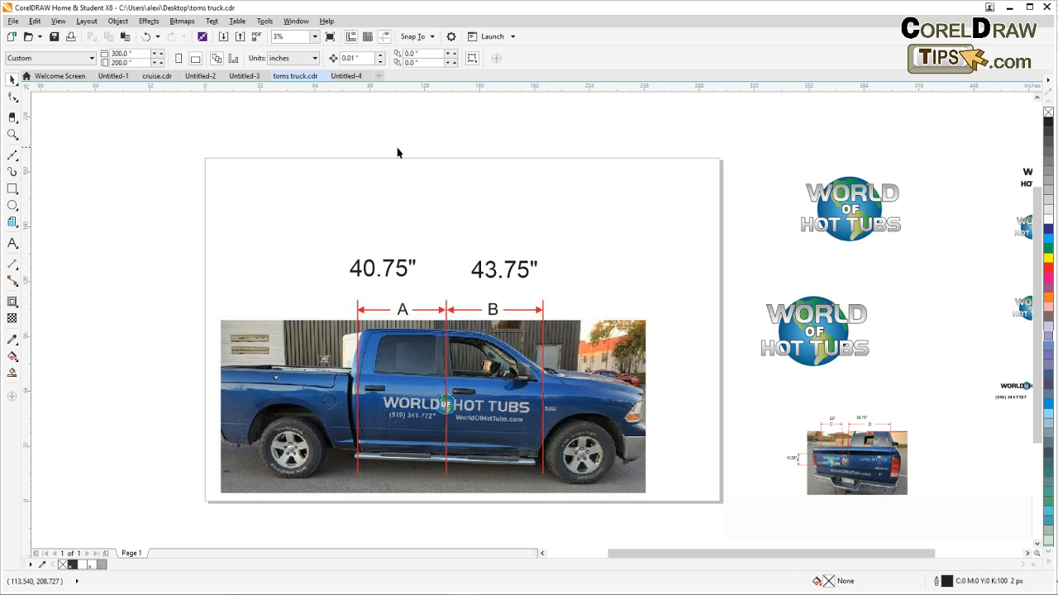
drag(369, 378, 337, 360)
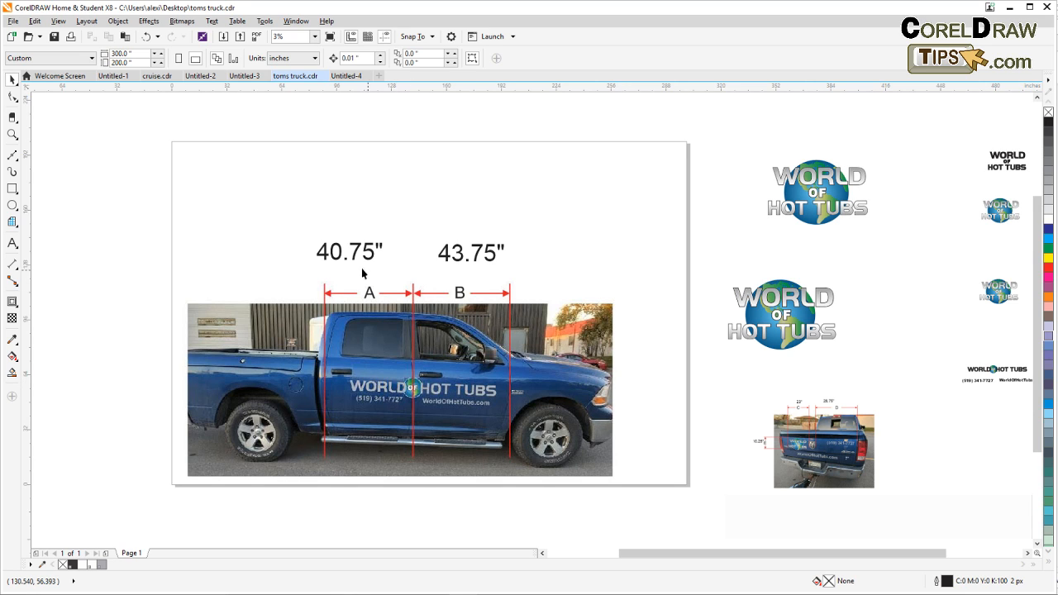
drag(355, 258, 370, 267)
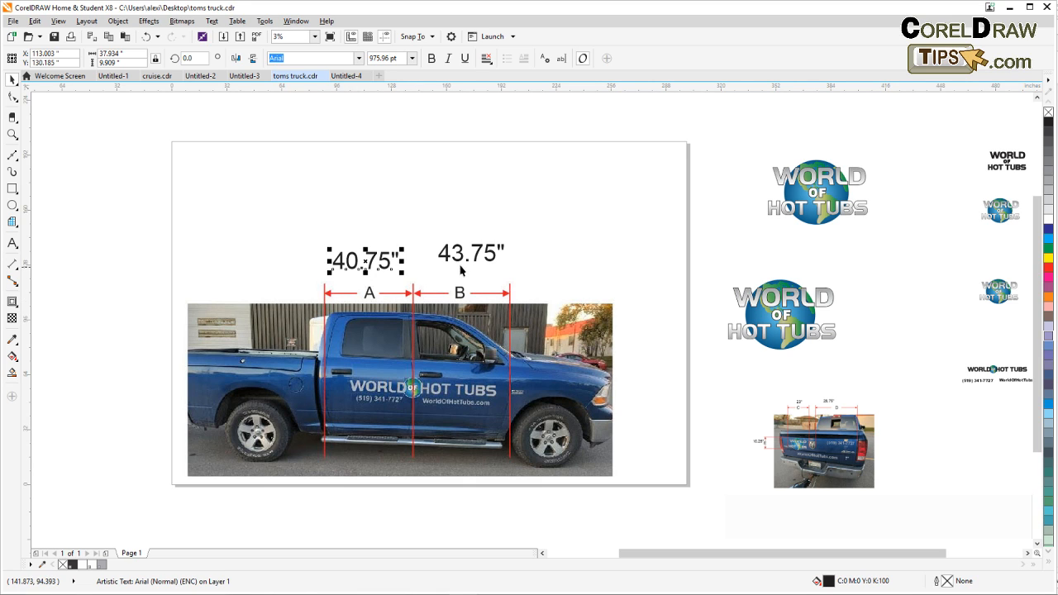
drag(461, 270, 453, 280)
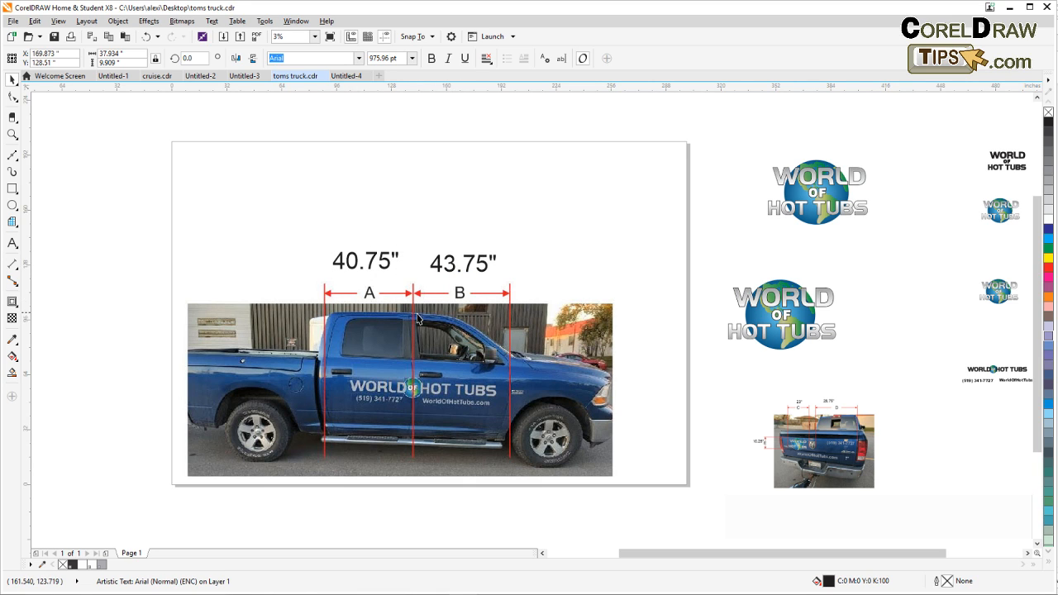
click(513, 331)
click(560, 232)
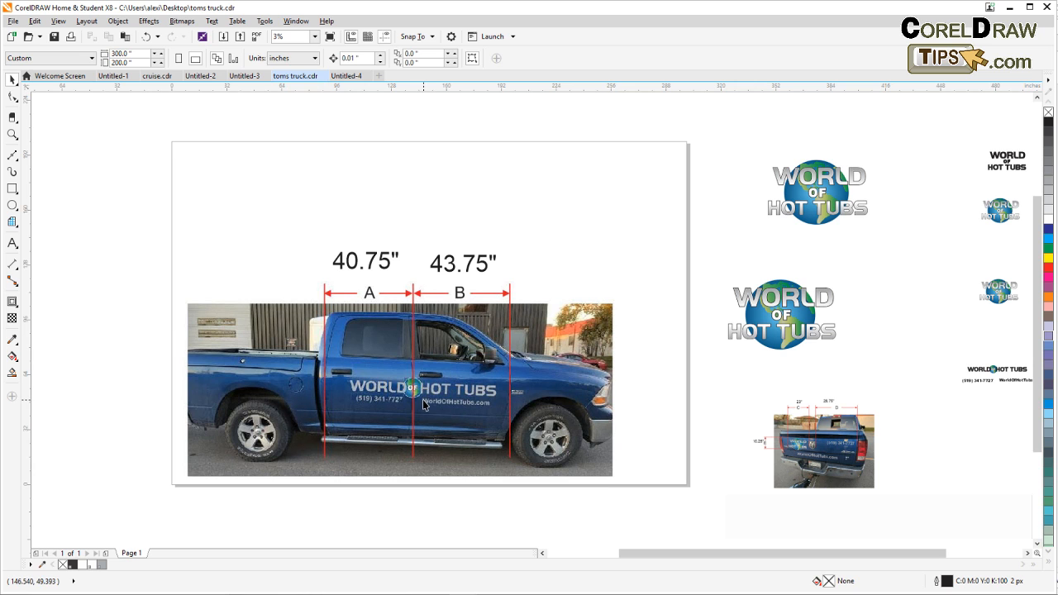
Draw a rectangle about 52 by 114 inches over the rear door, spanning the red lines of dimension A.
drag(379, 338, 337, 258)
scroll(363, 306, up, 2)
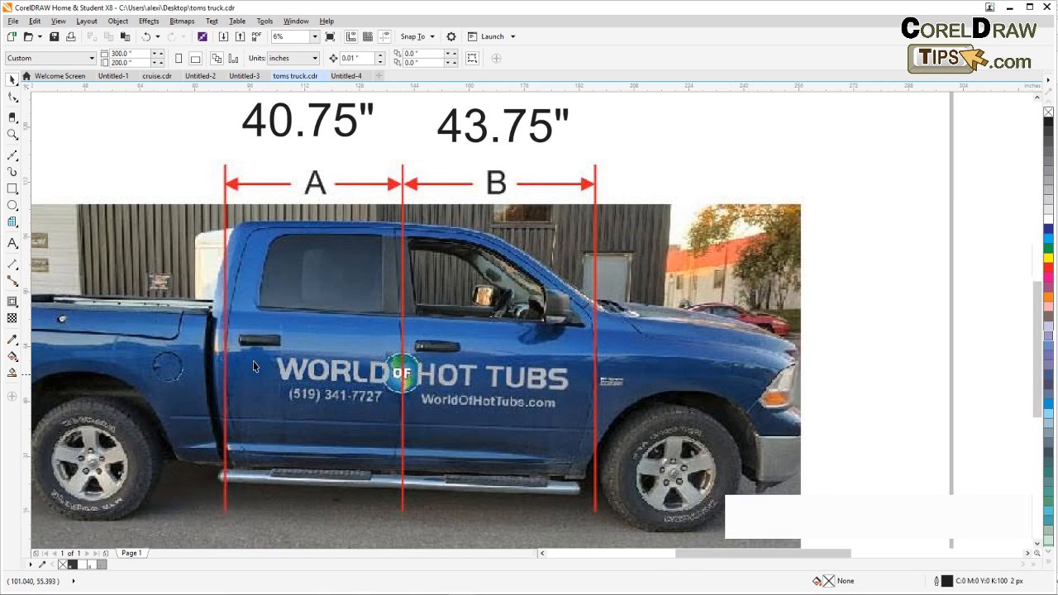
click(13, 189)
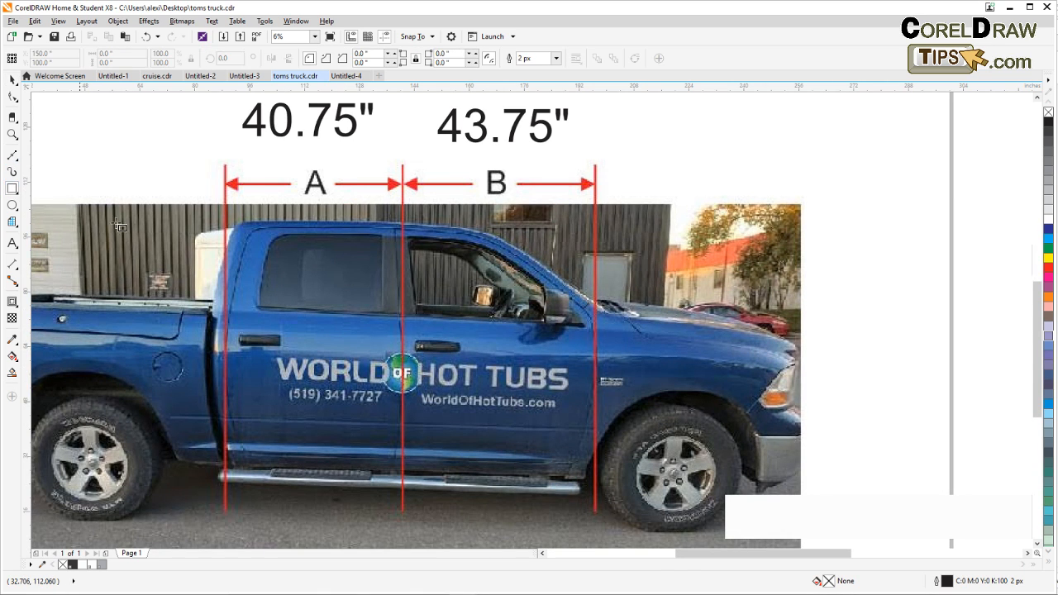
scroll(215, 271, down, 2)
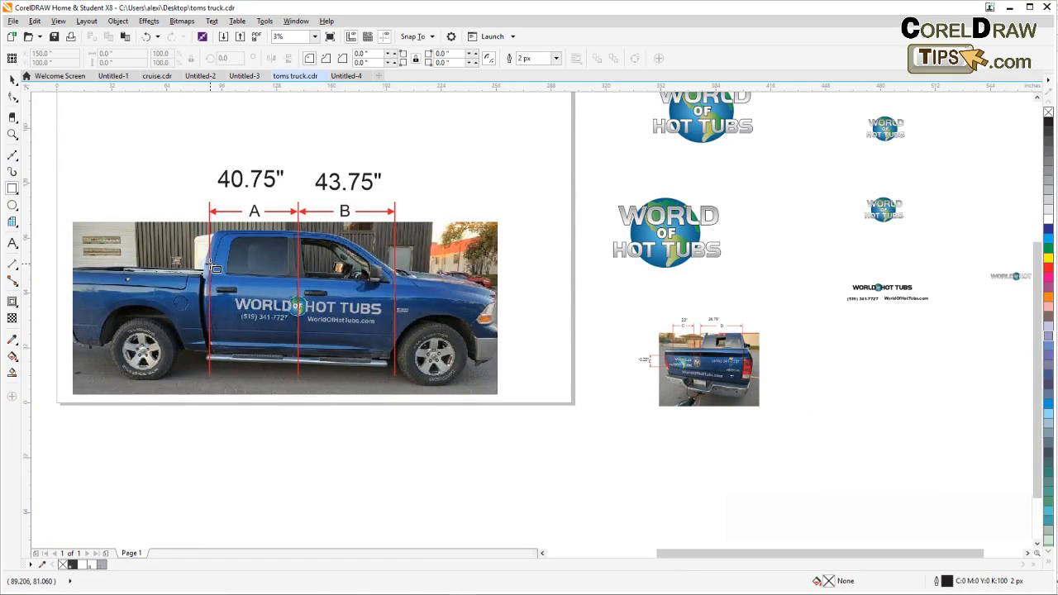
scroll(215, 279, up, 2)
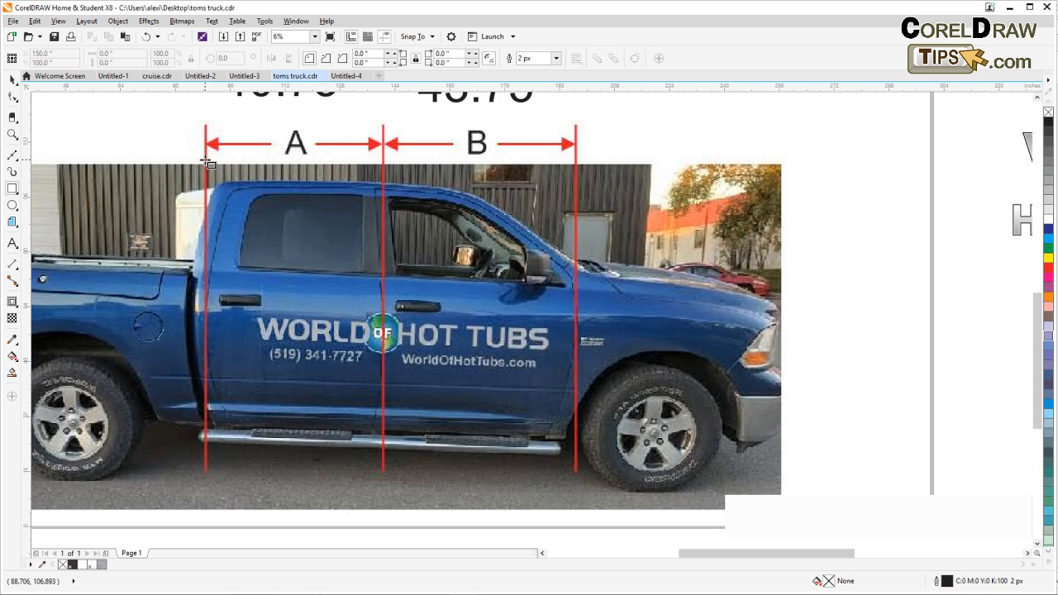
scroll(202, 167, down, 2)
drag(204, 169, 205, 224)
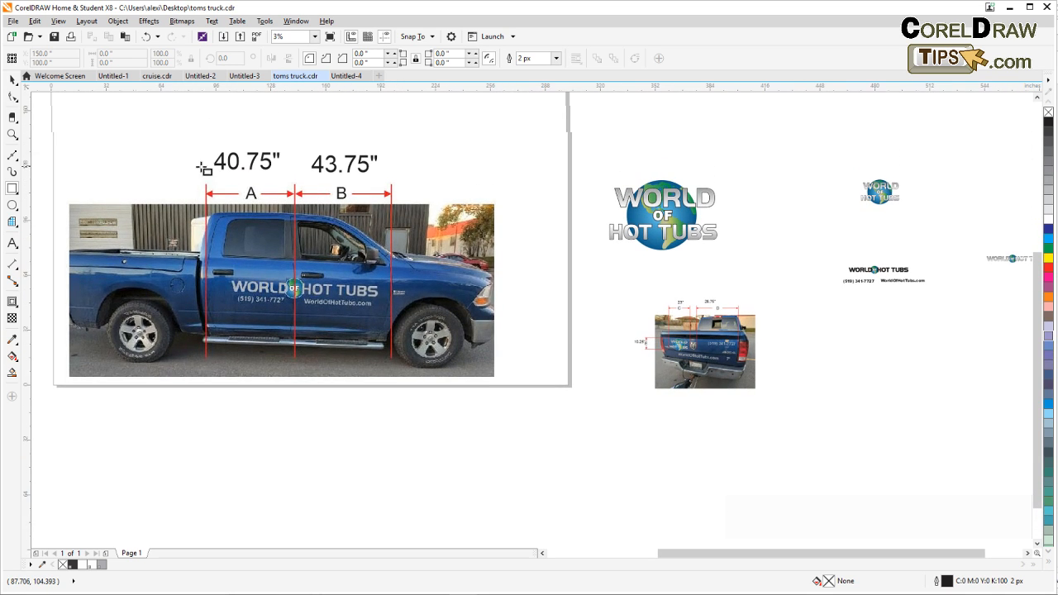
drag(206, 180, 296, 378)
scroll(270, 286, up, 3)
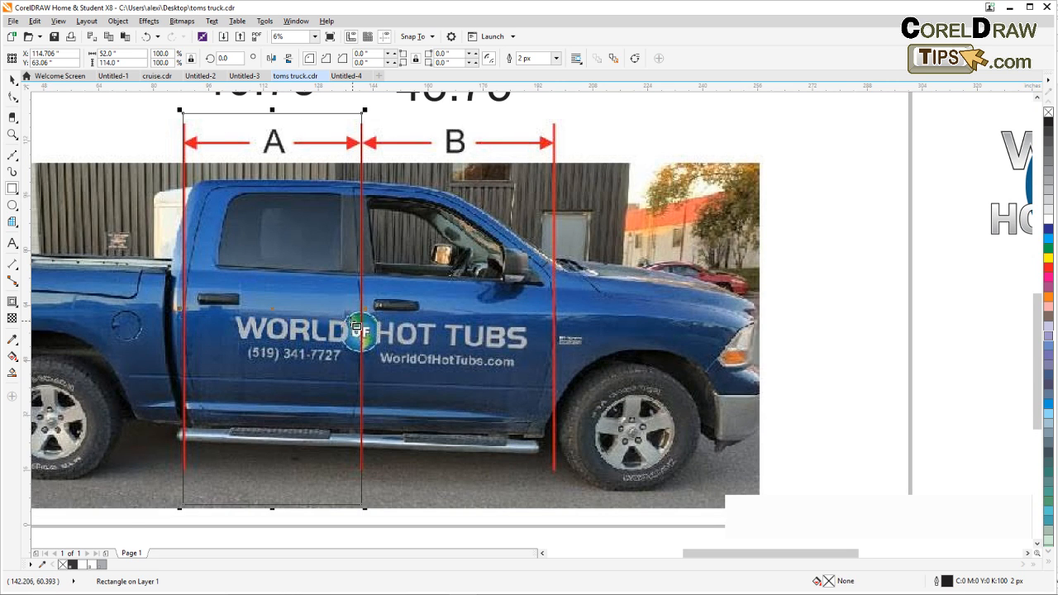
PowerClip the side-view truck photo inside the rectangle drawn over dimension A.
scroll(284, 282, down, 3)
click(12, 79)
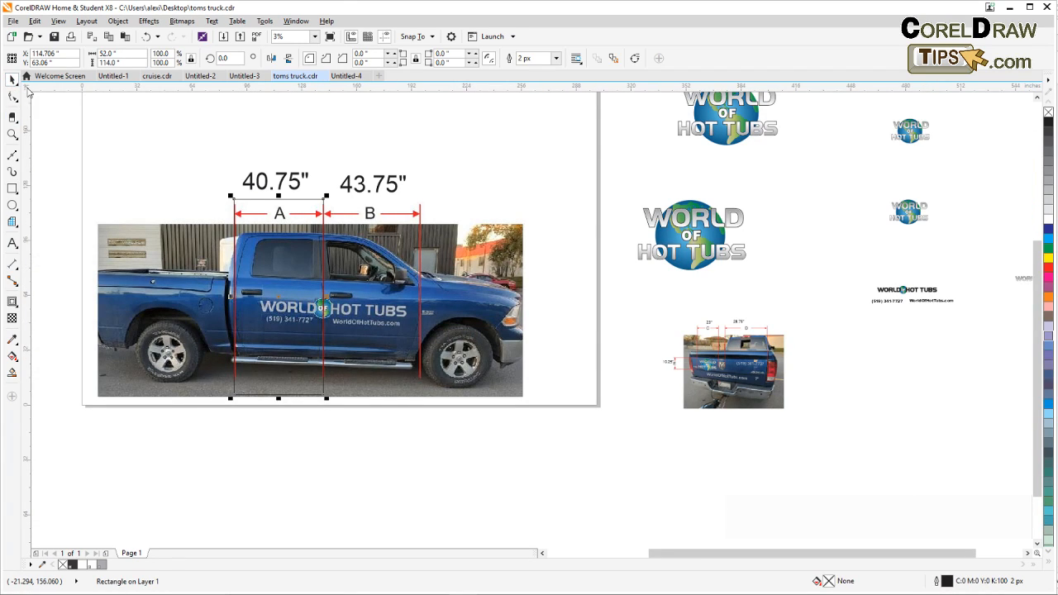
click(170, 268)
click(160, 246)
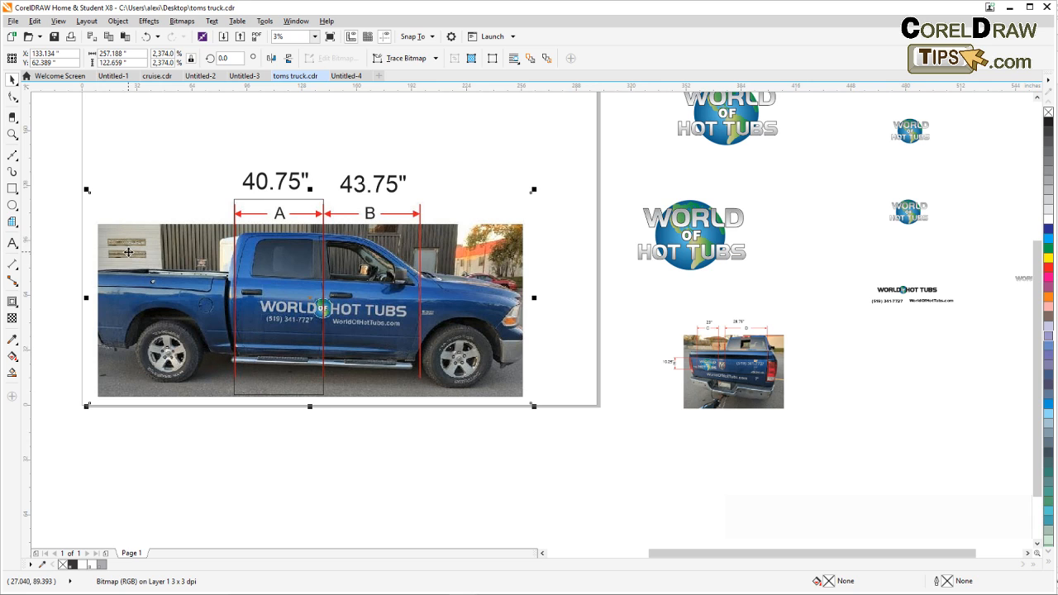
click(116, 21)
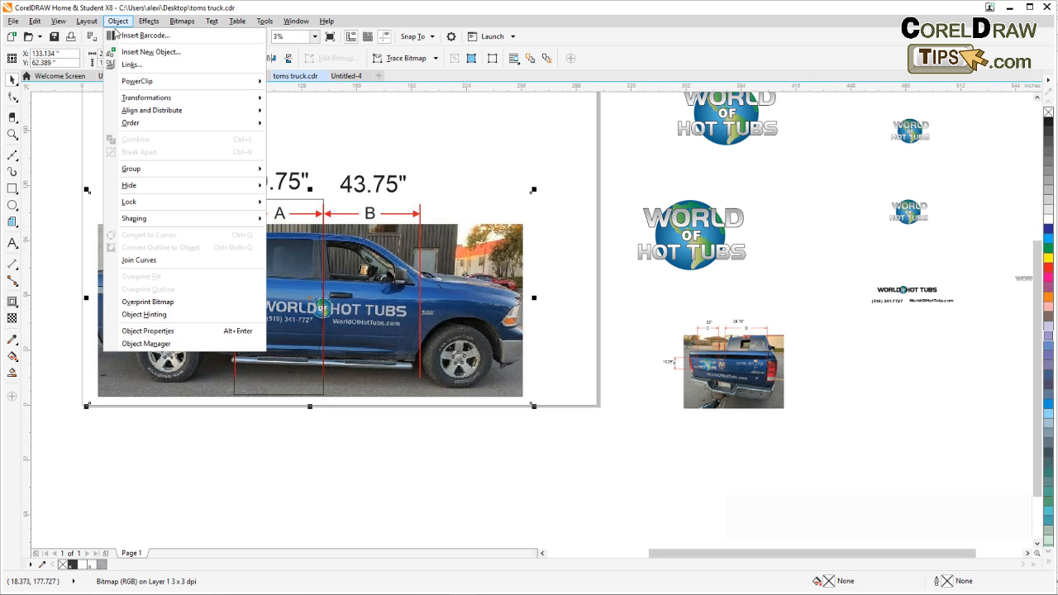
mouse_move(140, 86)
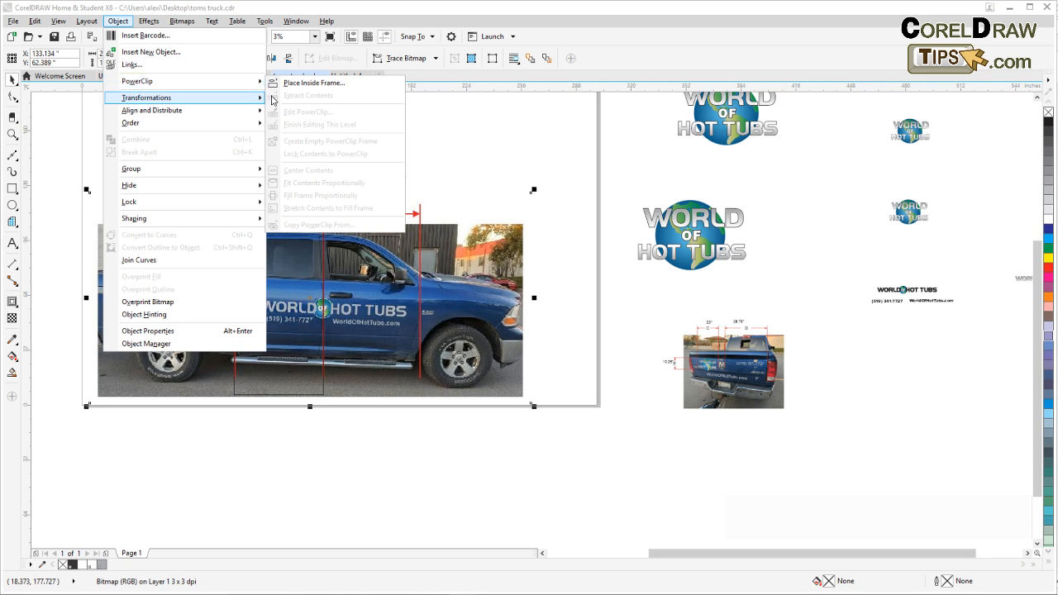
click(311, 83)
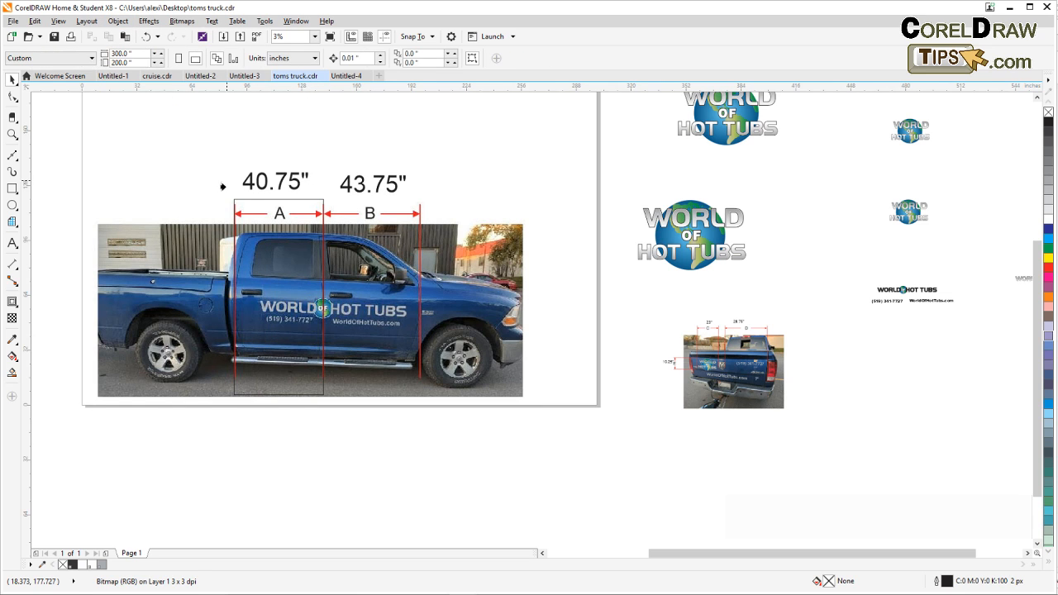
click(232, 205)
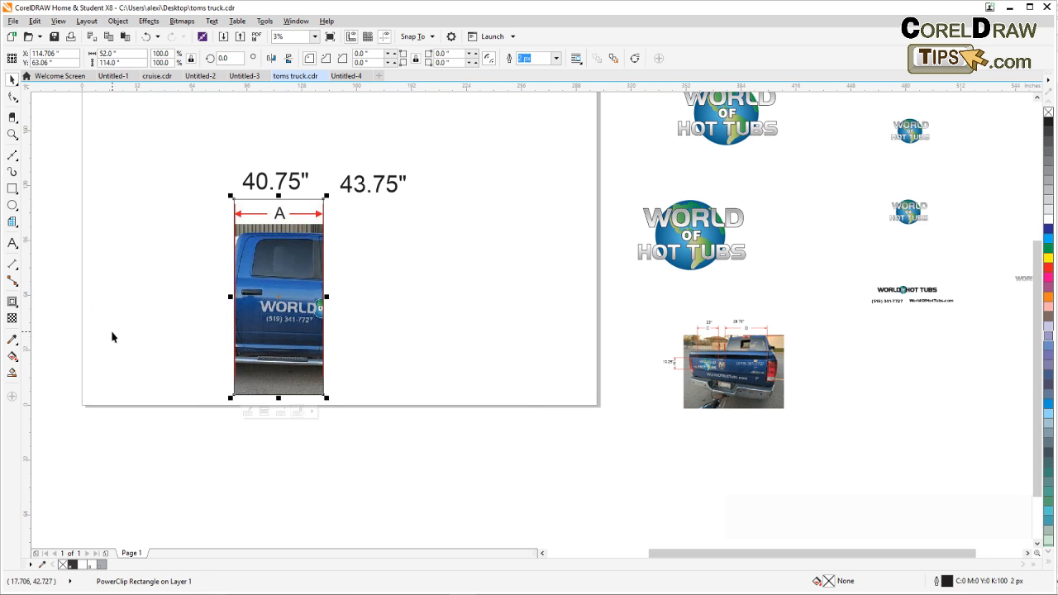
Move the 40.75" and 43.75" labels together above the page, clear of the clipped truck photo.
scroll(112, 338, down, 1)
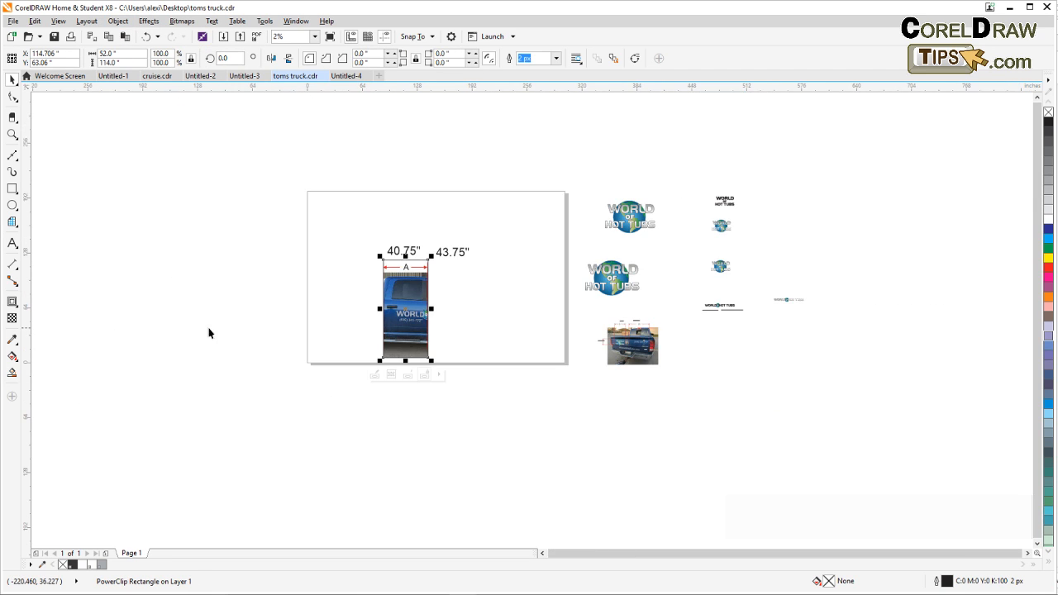
drag(230, 328, 106, 310)
scroll(307, 272, up, 1)
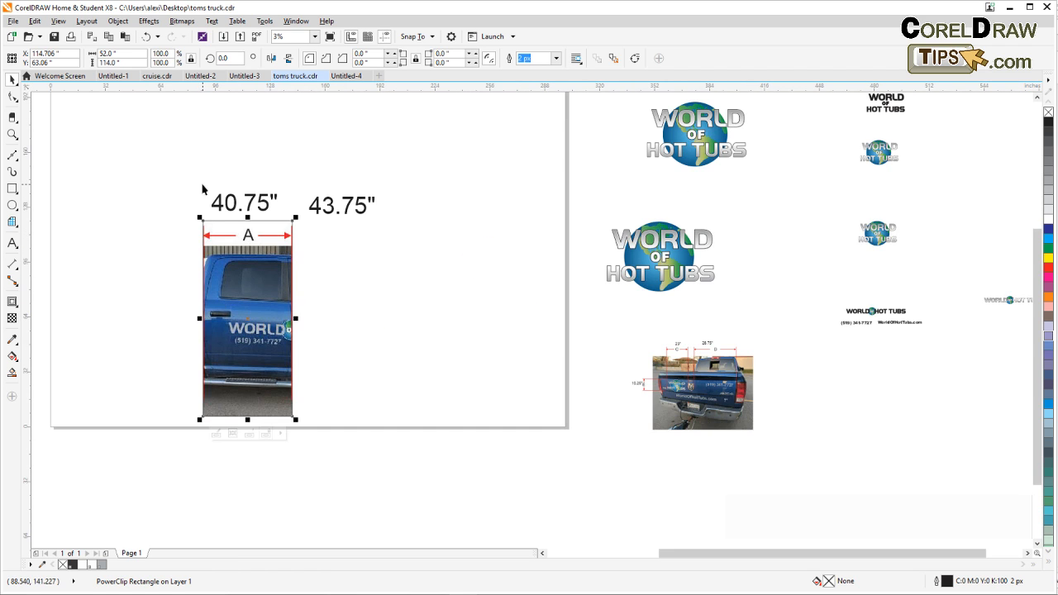
scroll(199, 232, up, 2)
drag(195, 265, 385, 333)
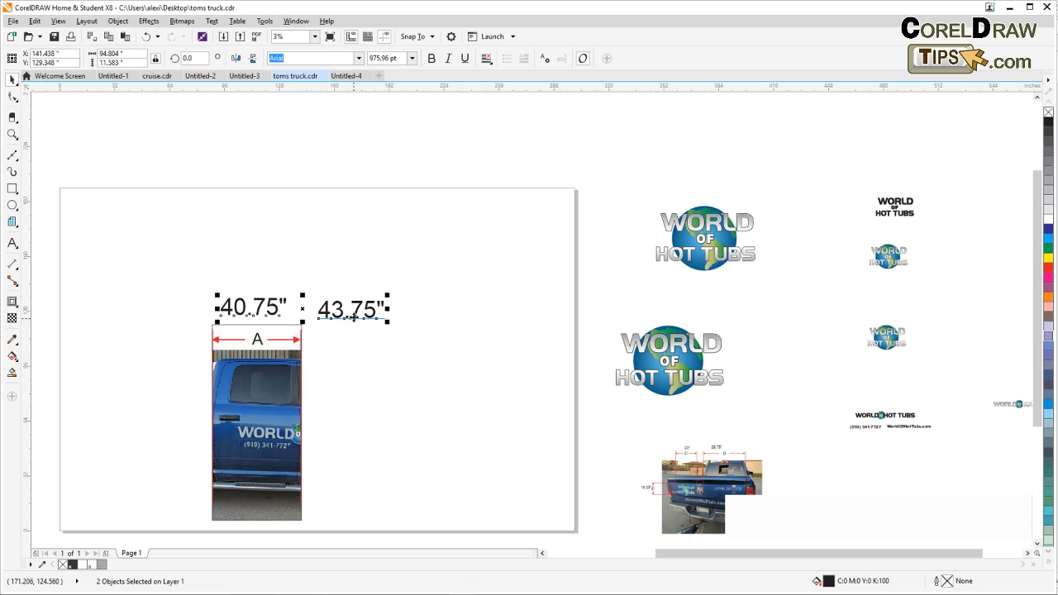
drag(354, 316, 340, 157)
click(233, 230)
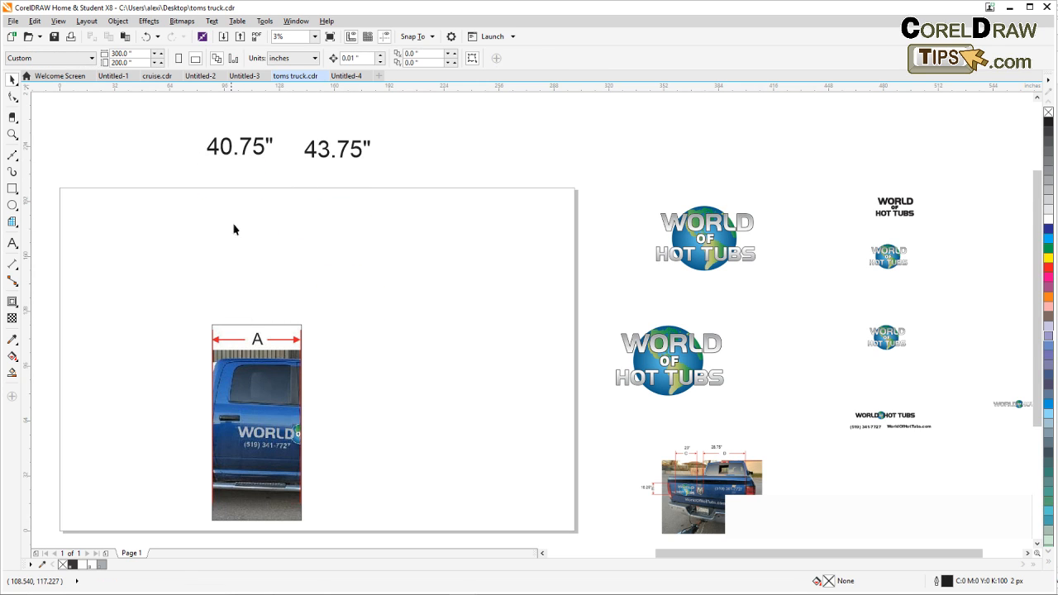
Place the 40.75" label back on the page, above dimension A of the clipped photo.
drag(244, 157, 261, 301)
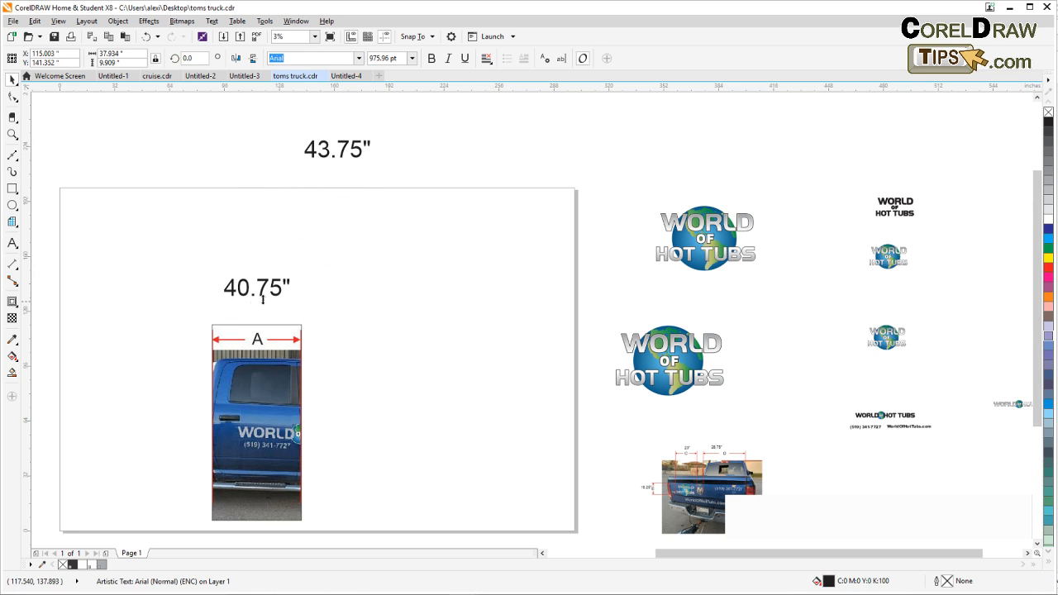
scroll(288, 411, down, 3)
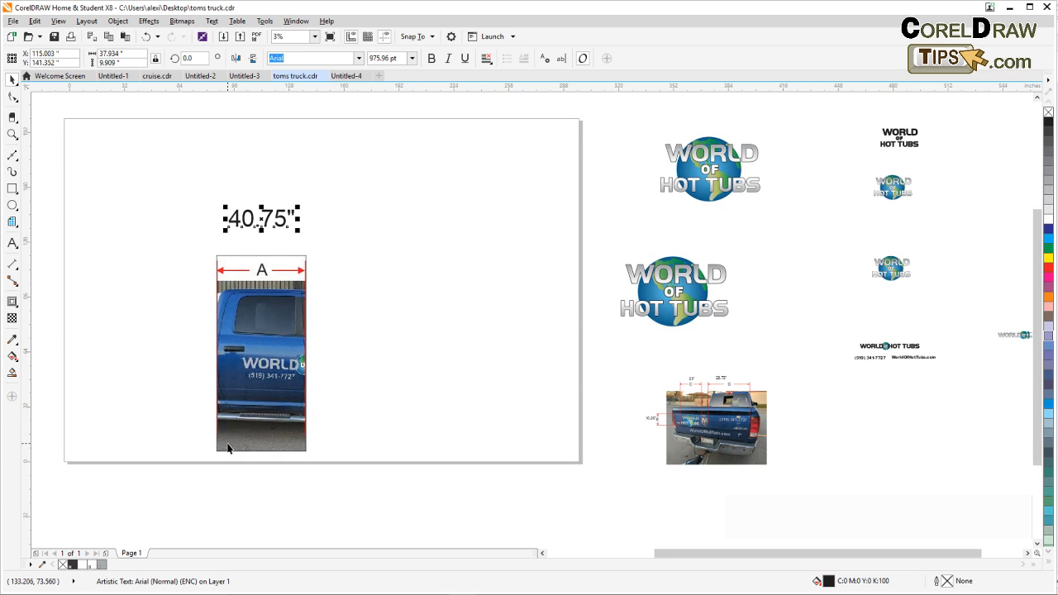
click(238, 492)
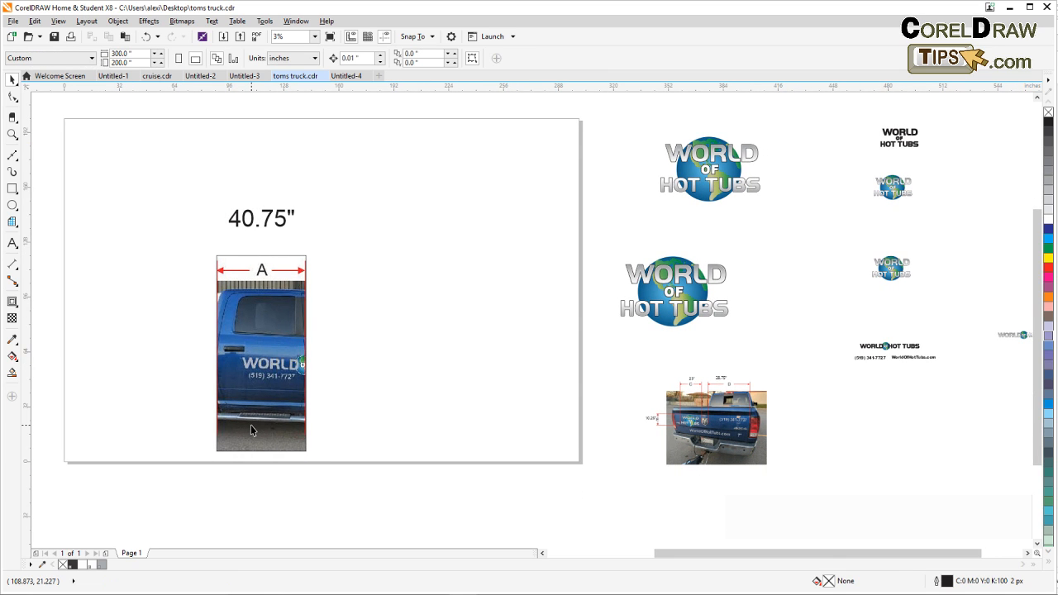
Scale the clipped truck photo proportionally to a width of 47.75 inches.
click(247, 370)
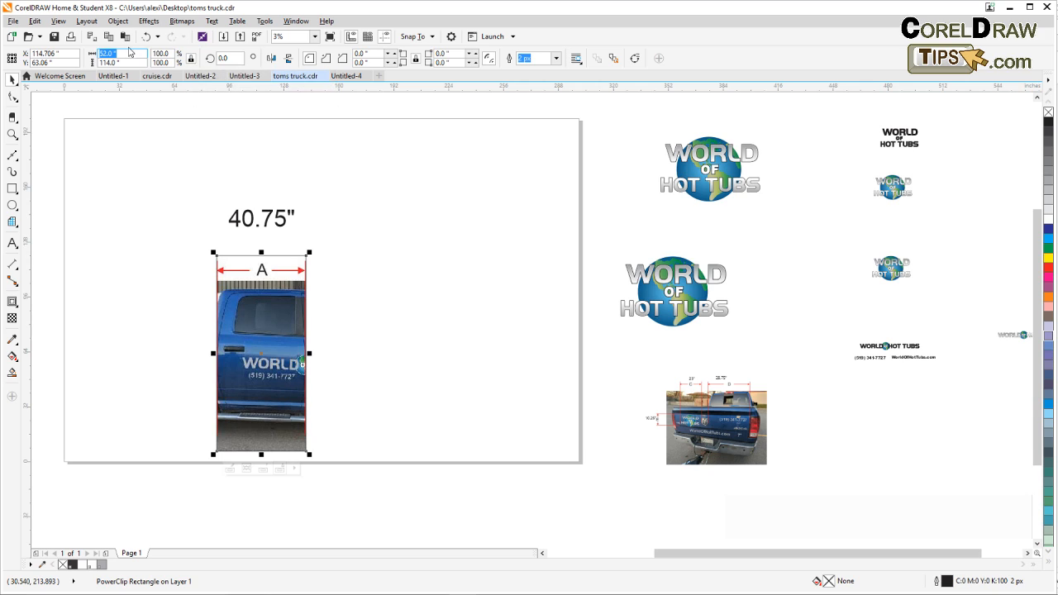
text(47.7)
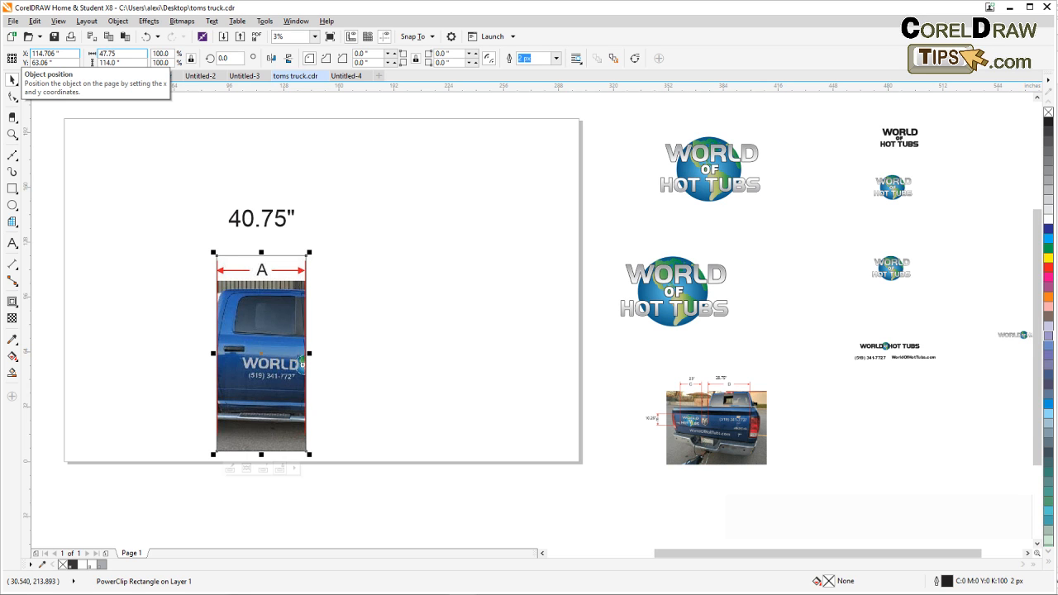
key(Return)
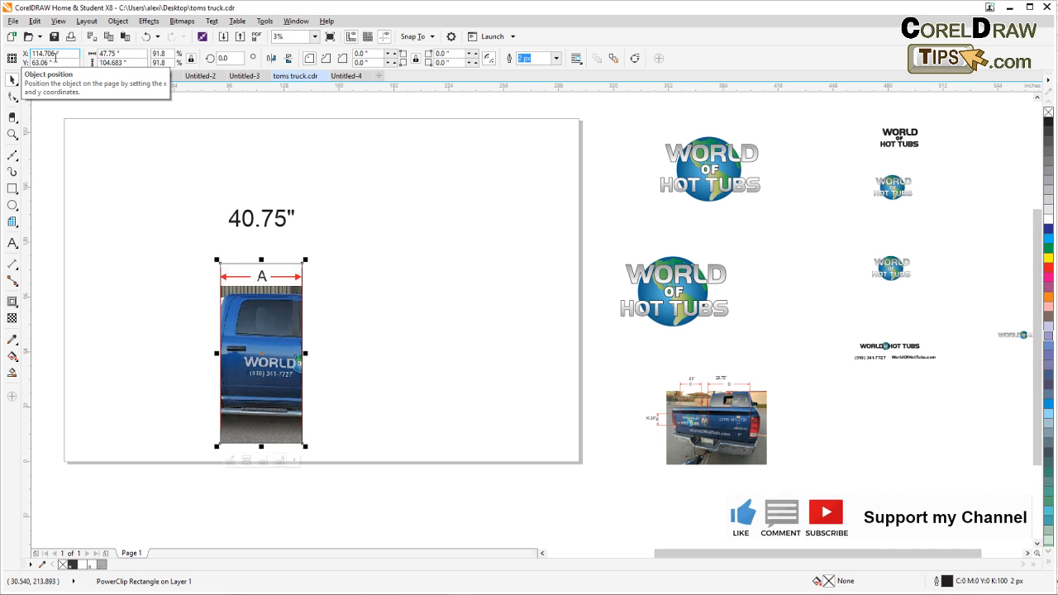
Move the clipped truck photo up so that dimension A sits directly beneath the 40.75" label.
drag(281, 339, 256, 286)
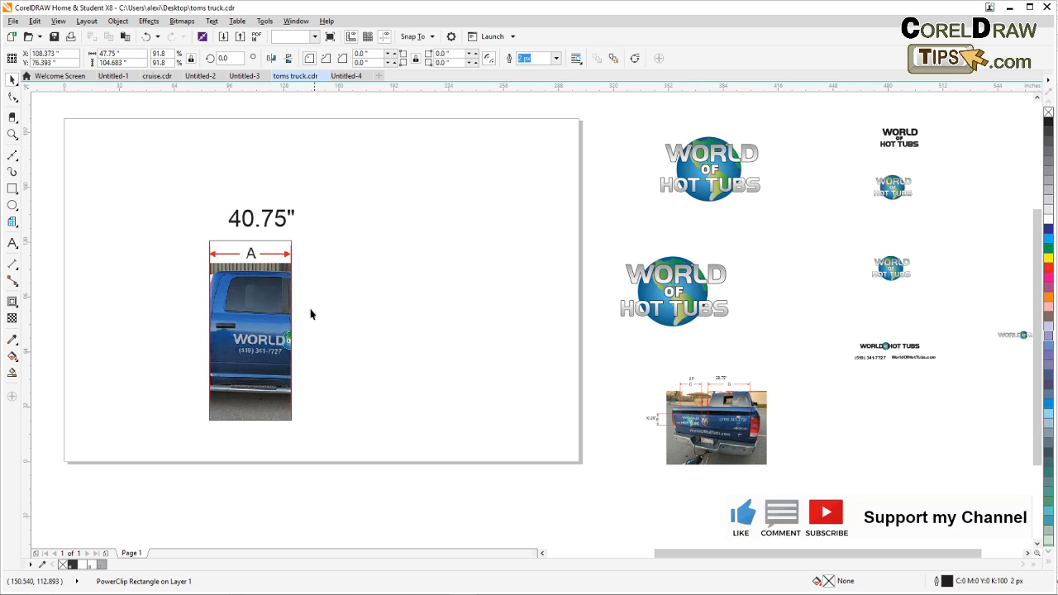
click(309, 310)
click(275, 391)
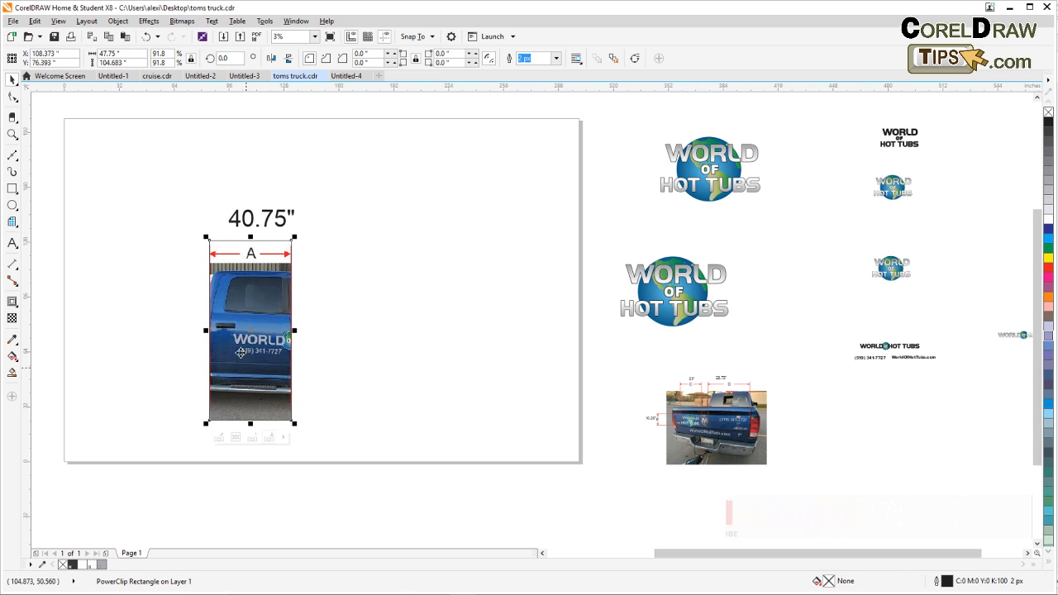
scroll(211, 338, up, 1)
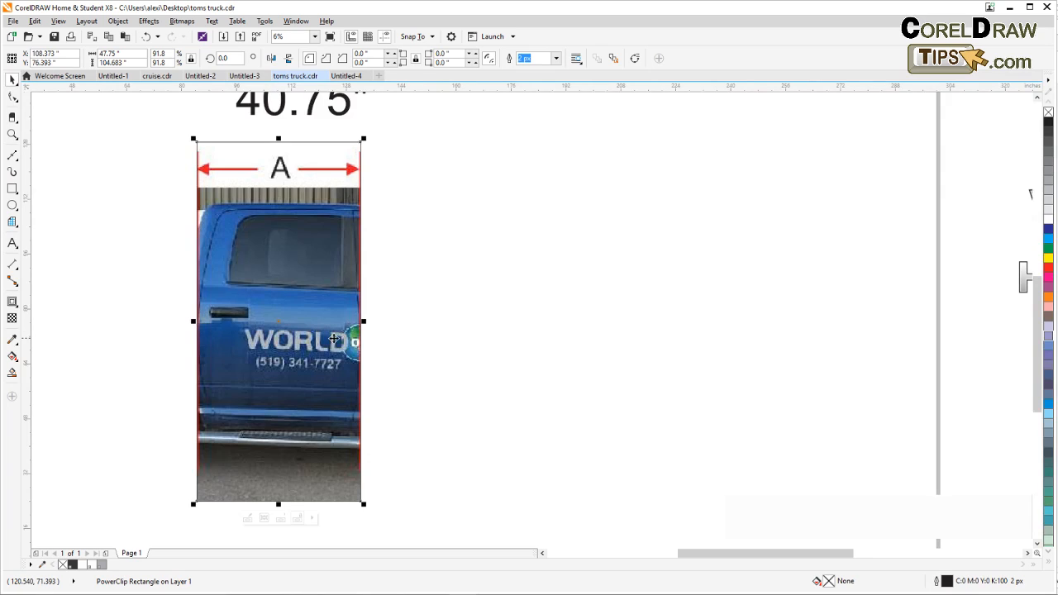
scroll(332, 342, down, 1)
drag(318, 334, 329, 337)
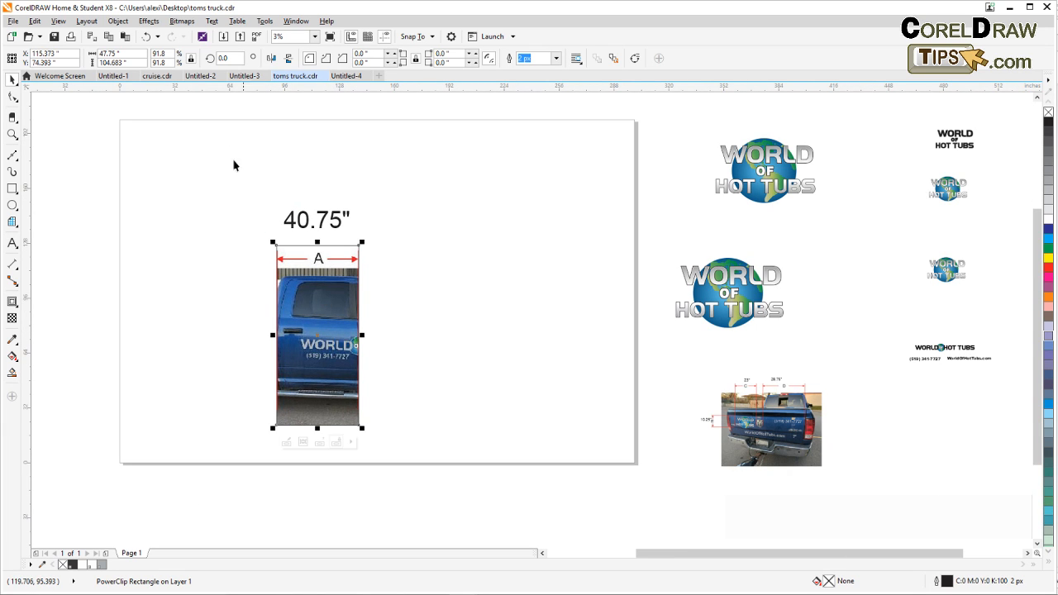
Extract the truck photo from its PowerClip and remove the rectangular frame.
click(117, 20)
mouse_move(138, 86)
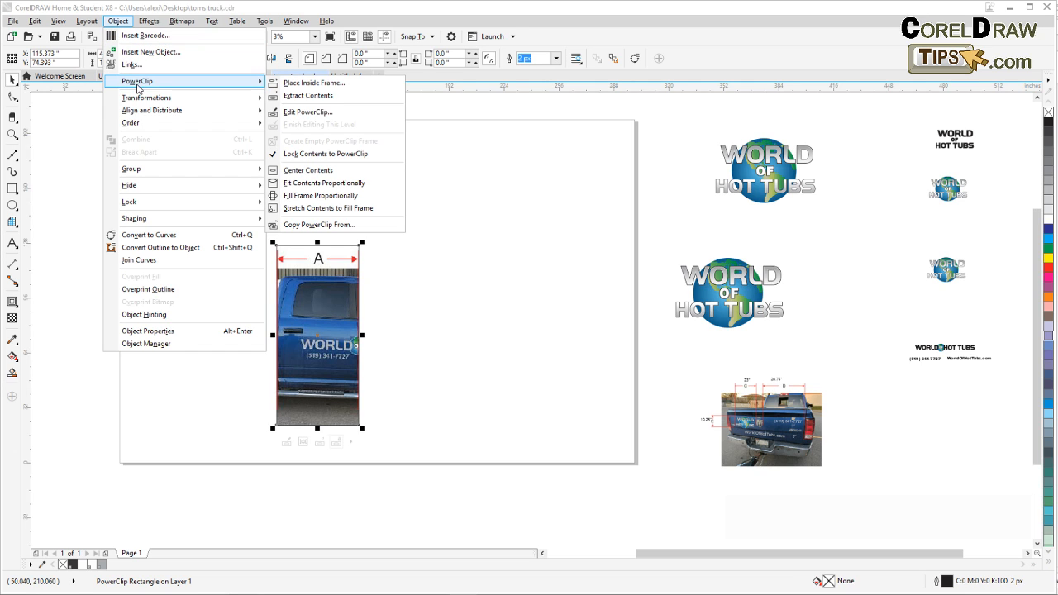
click(291, 98)
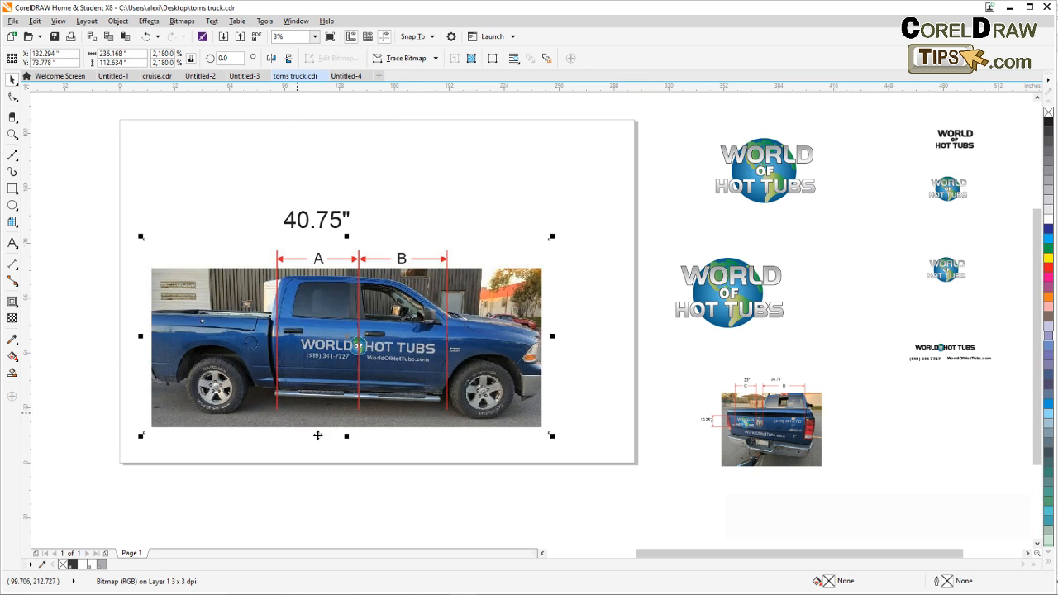
click(317, 498)
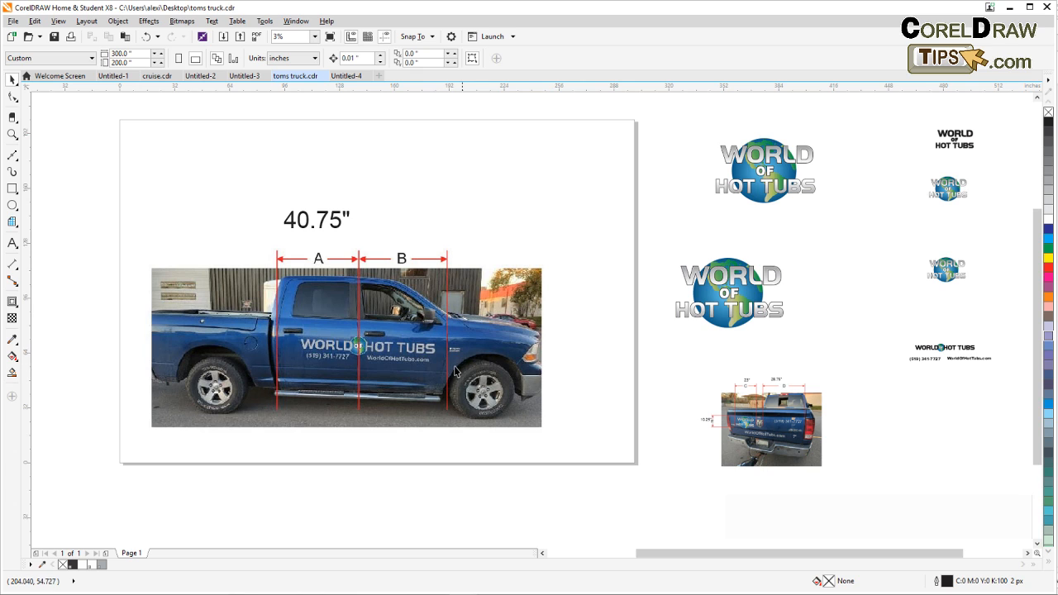
Move the 43.75" label onto the page above dimension B, level with the 40.75" label.
click(320, 255)
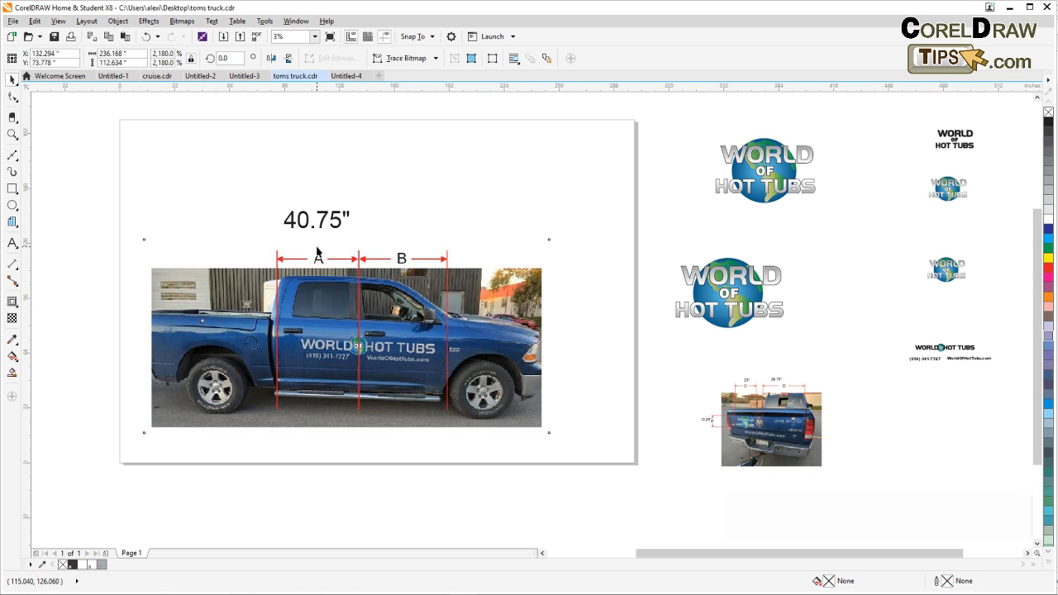
drag(511, 220, 487, 302)
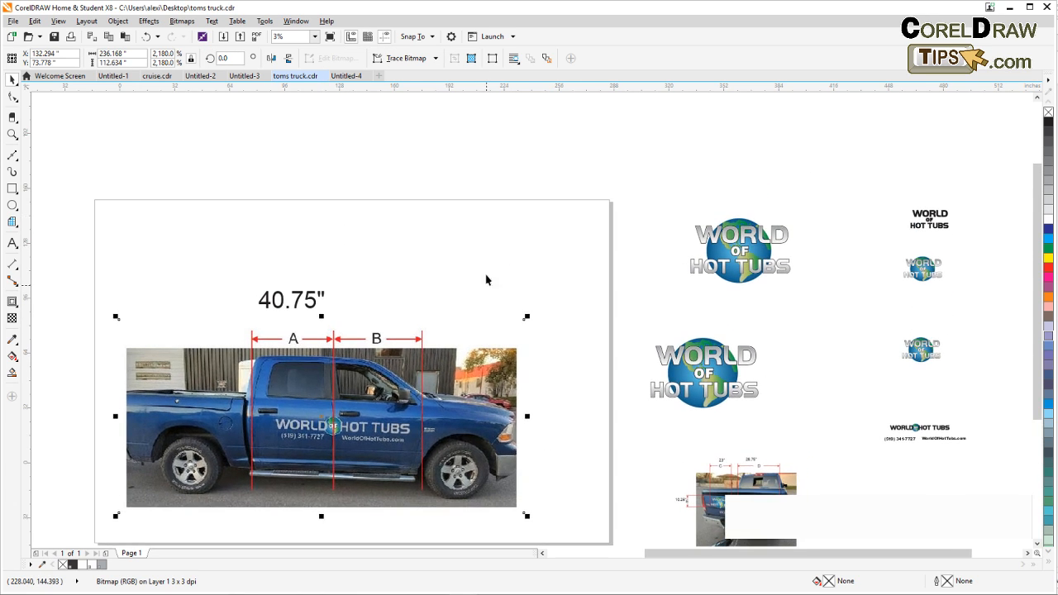
click(391, 175)
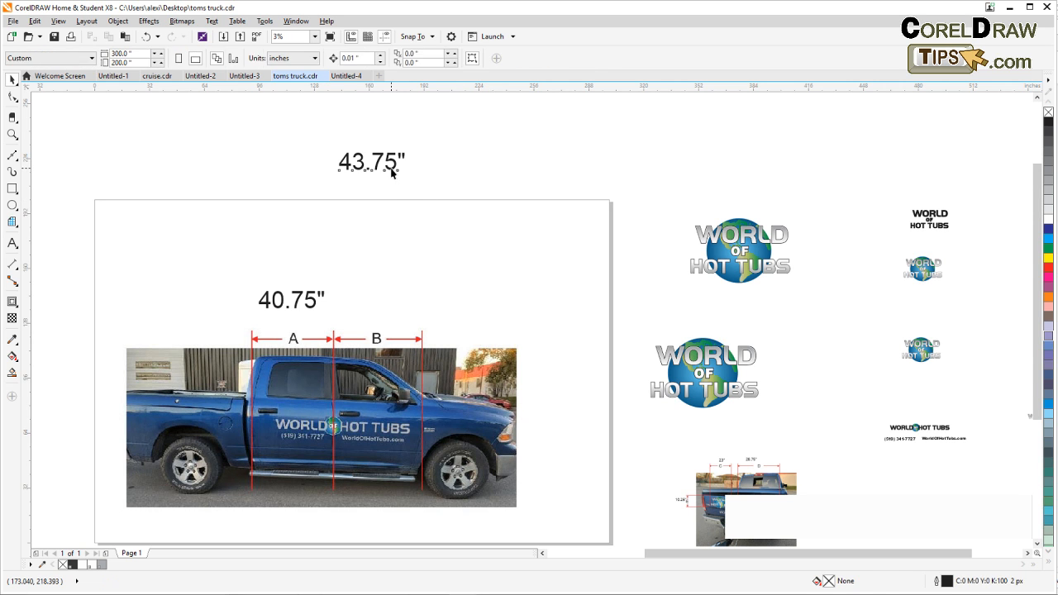
drag(392, 171, 404, 309)
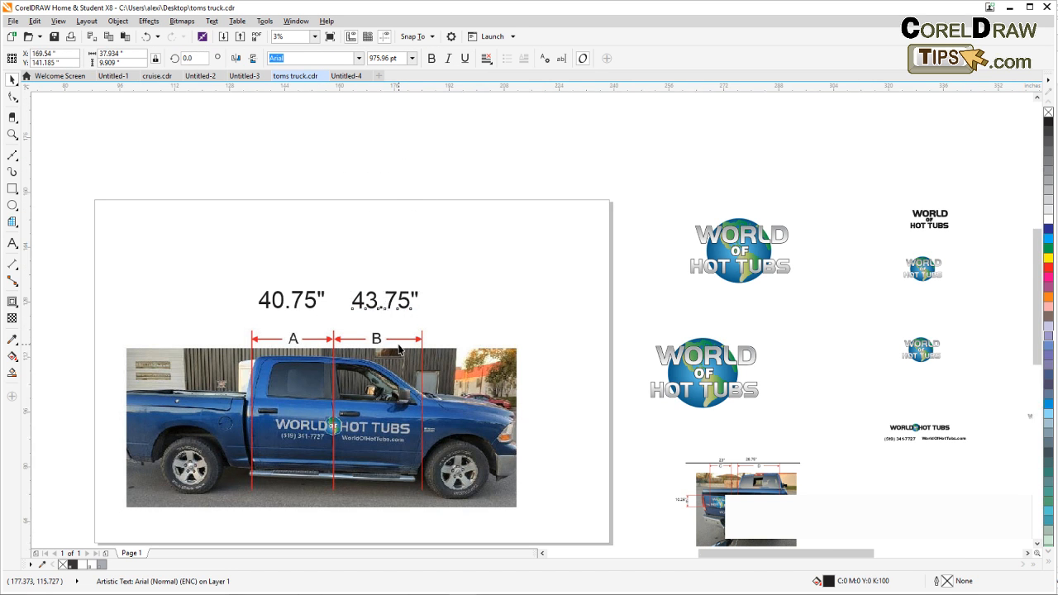
Draw a rectangle about 47.75 by 88.5 inches between the red lines of dimension A.
scroll(399, 350, up, 3)
drag(407, 404, 432, 367)
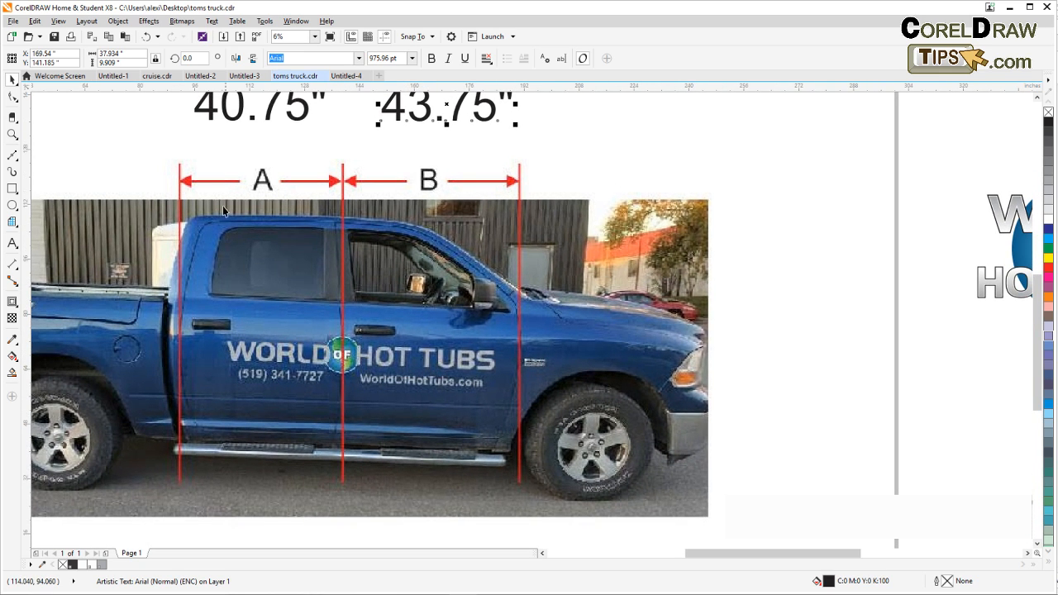
click(11, 189)
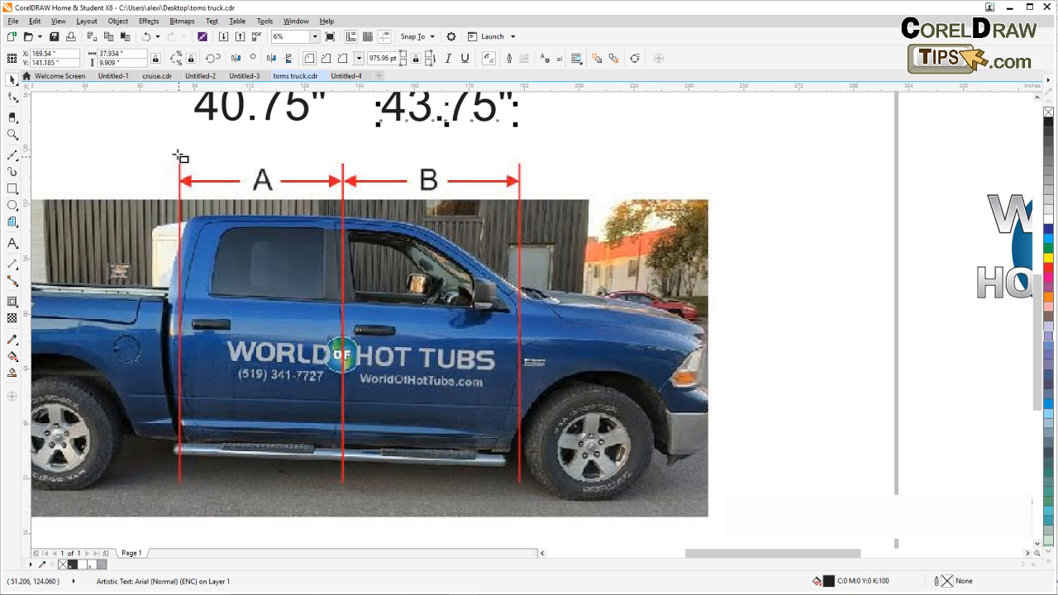
drag(181, 156, 344, 460)
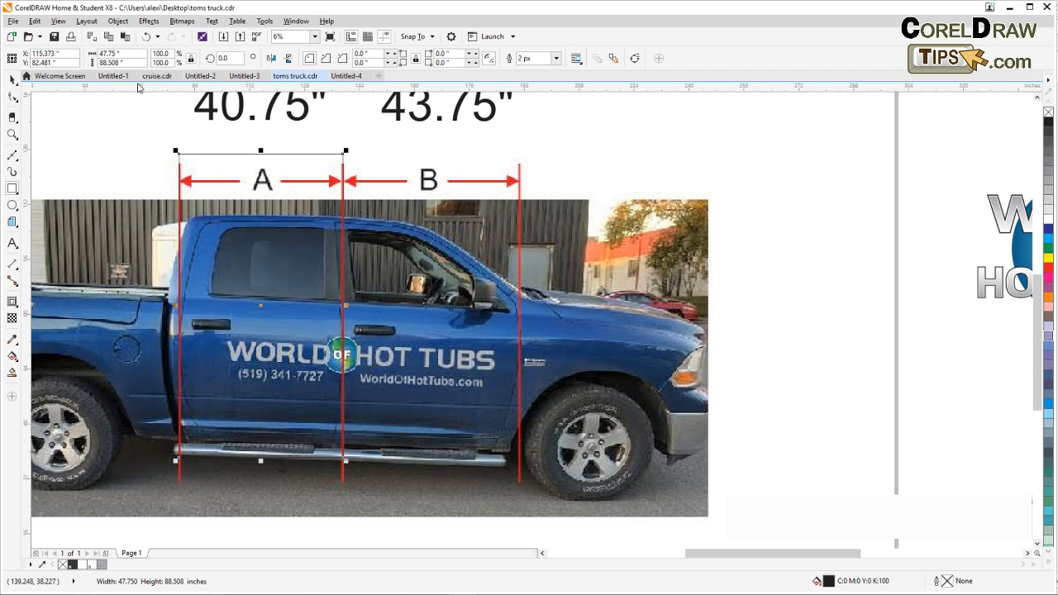
key(space)
drag(133, 132, 143, 183)
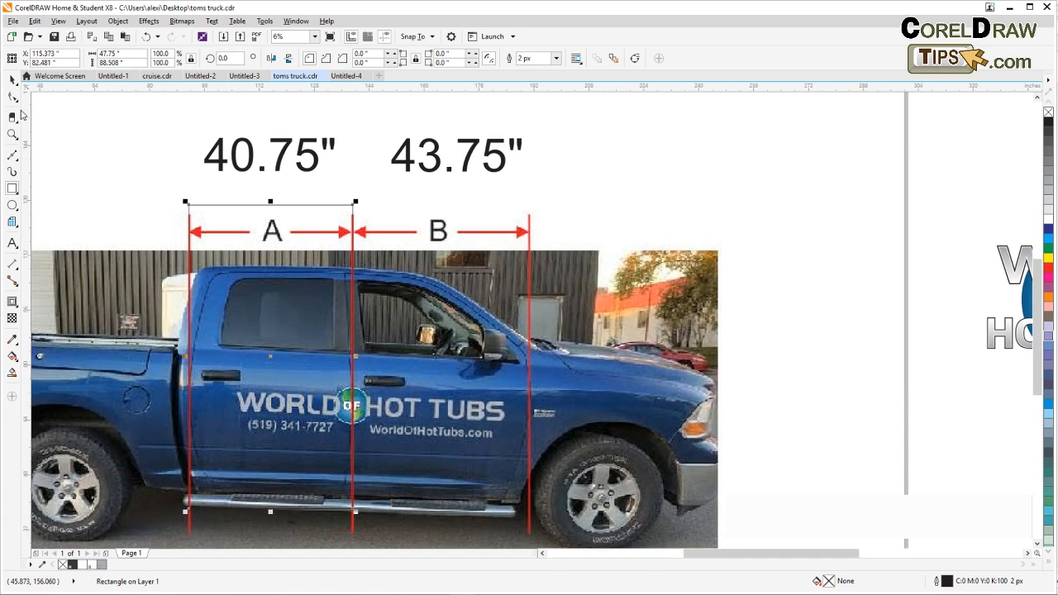
key(space)
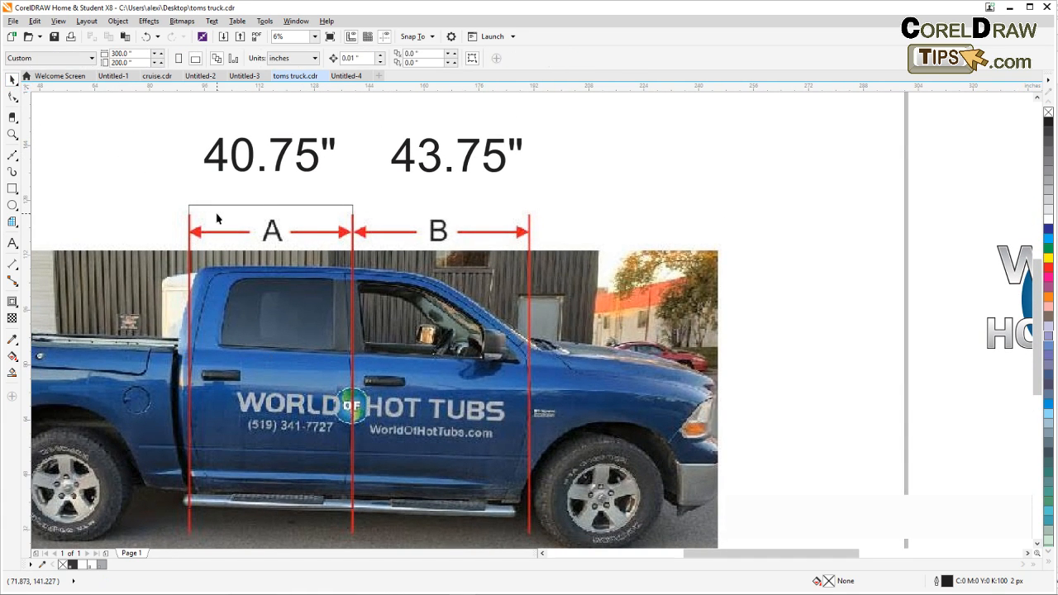
Undo the check rectangle, label placement and photo extraction, back to the clipped truck photo below the 40.75" label.
scroll(211, 244, down, 2)
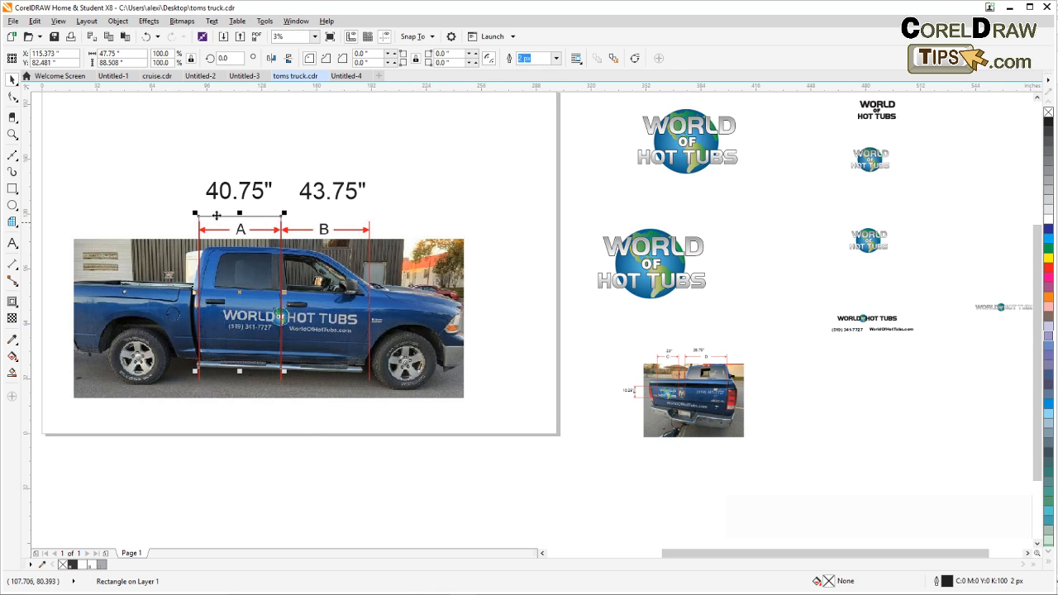
click(139, 177)
key(ctrl+z)
key(ctrl+z)
key(ctrl+z)
key(ctrl+z)
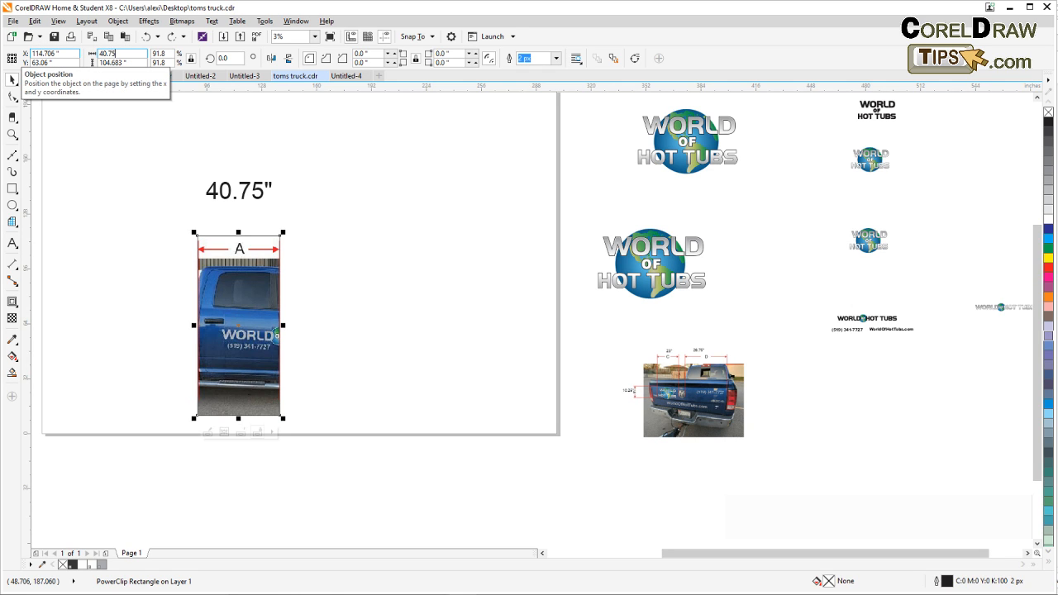
Scale the clipped truck photo proportionally to a width of 40.75 inches.
key(Return)
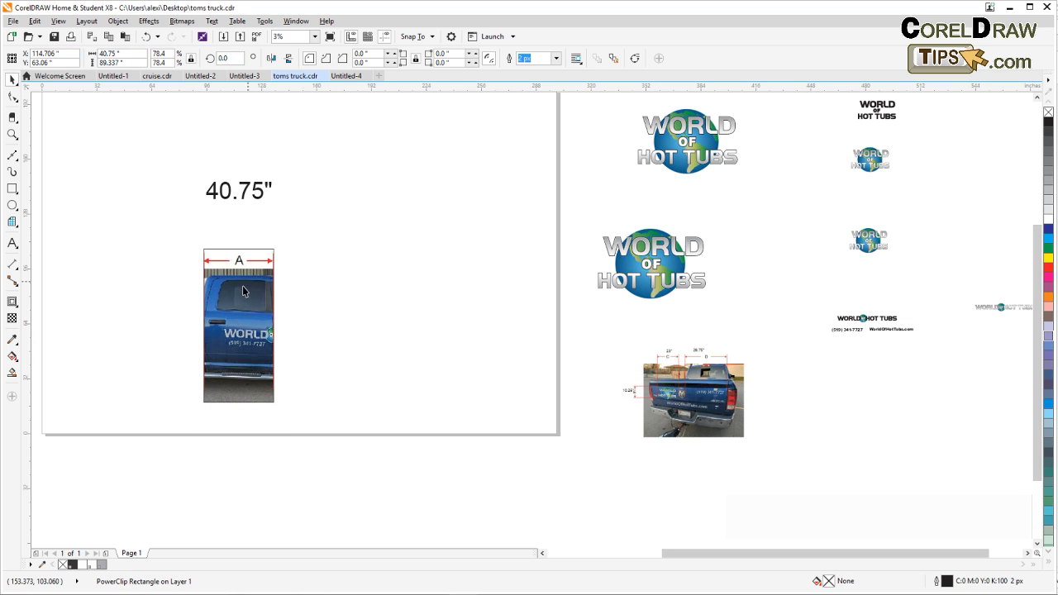
Extract the full truck photo from its PowerClip rectangle and clear away the empty frame.
click(244, 293)
click(118, 21)
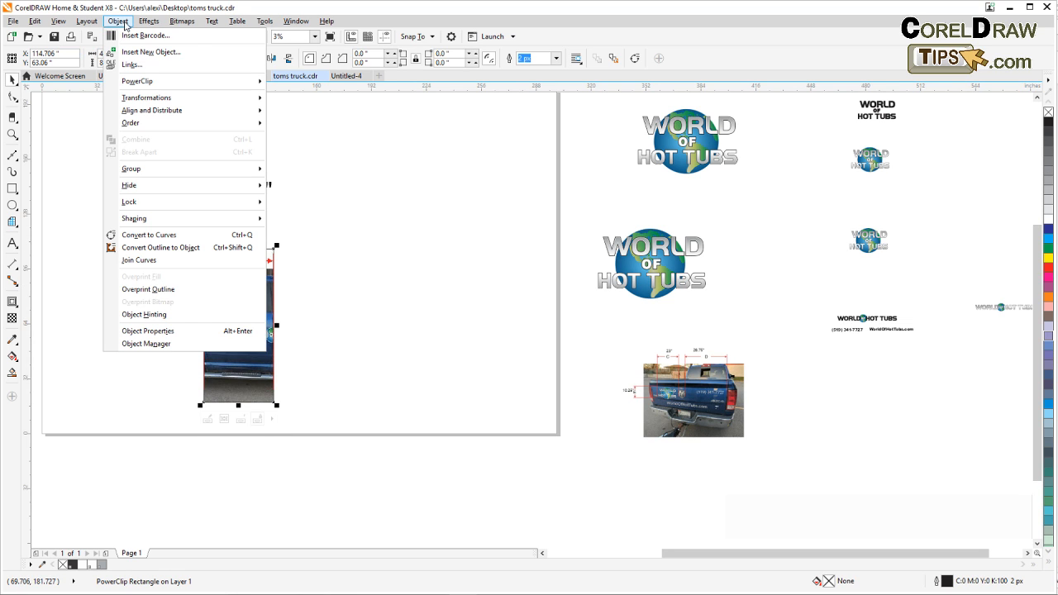
mouse_move(151, 82)
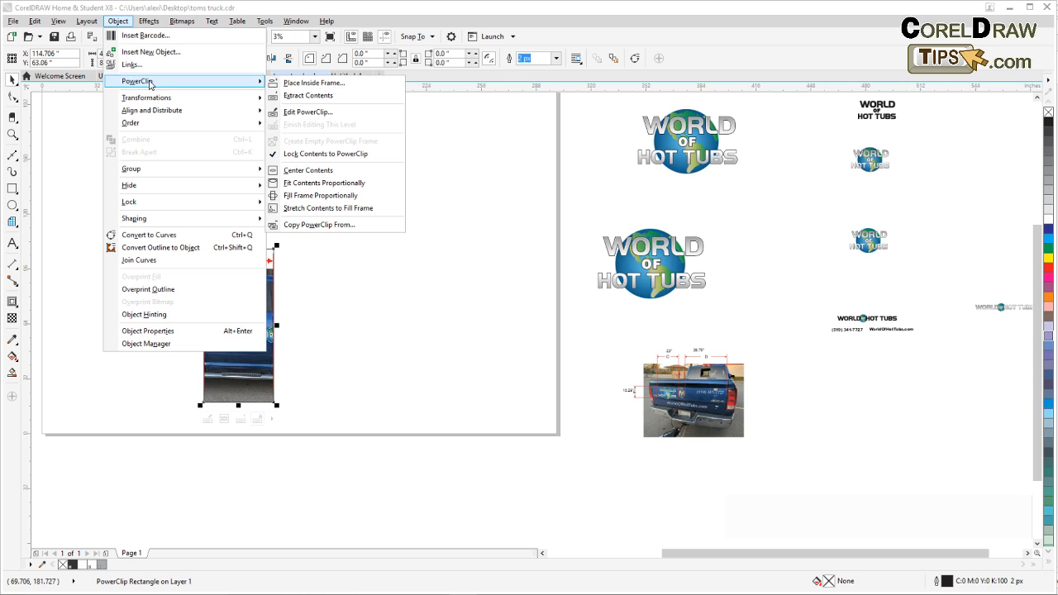
click(302, 96)
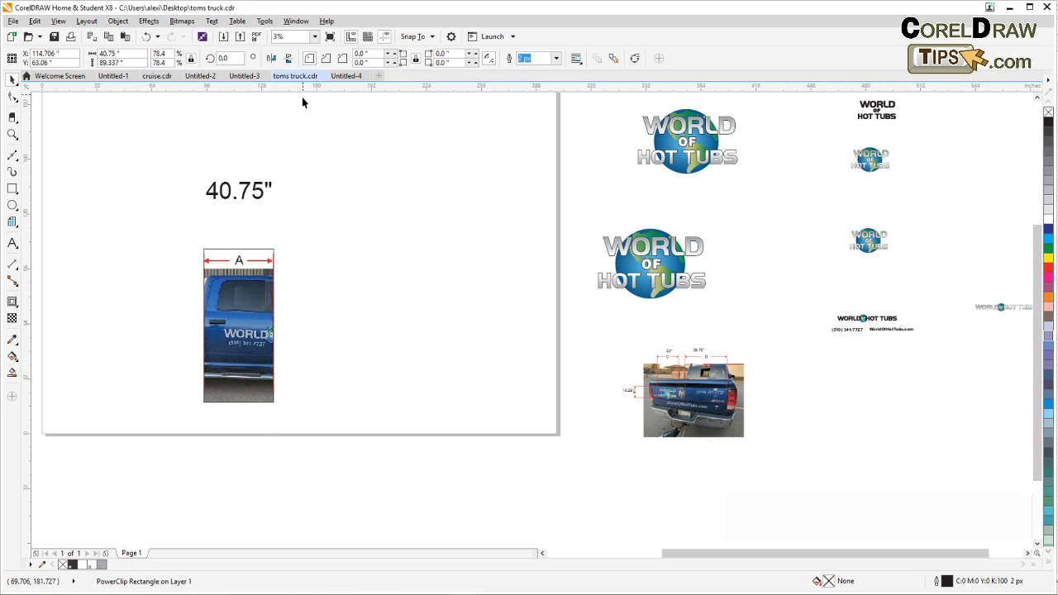
click(342, 158)
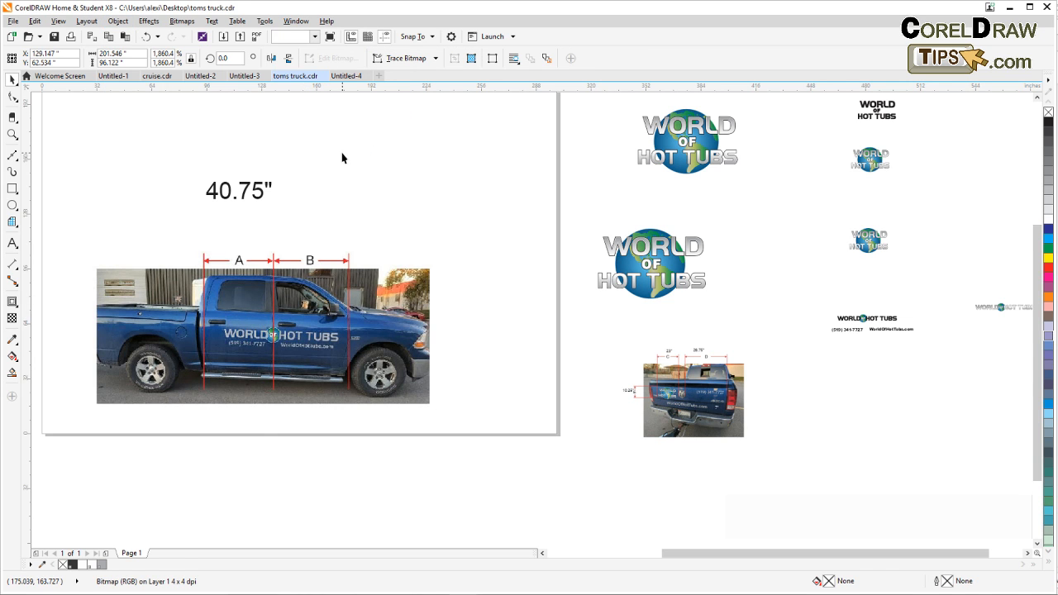
Draw a check rectangle about 40.75 by 84 inches between the red lines of dimension A.
click(13, 188)
drag(203, 249, 275, 395)
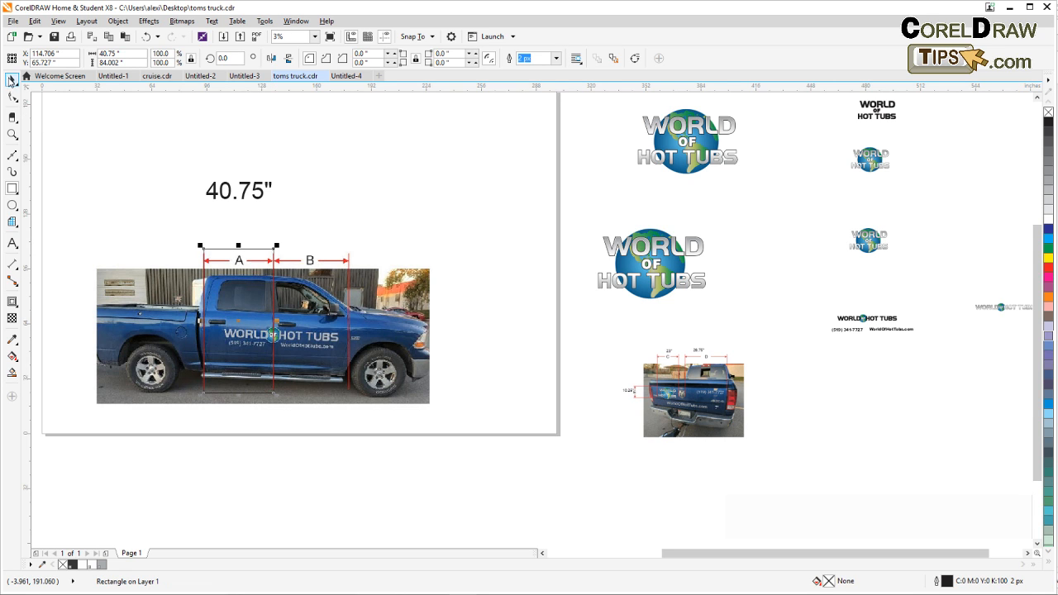
click(12, 80)
click(124, 62)
scroll(238, 287, up, 2)
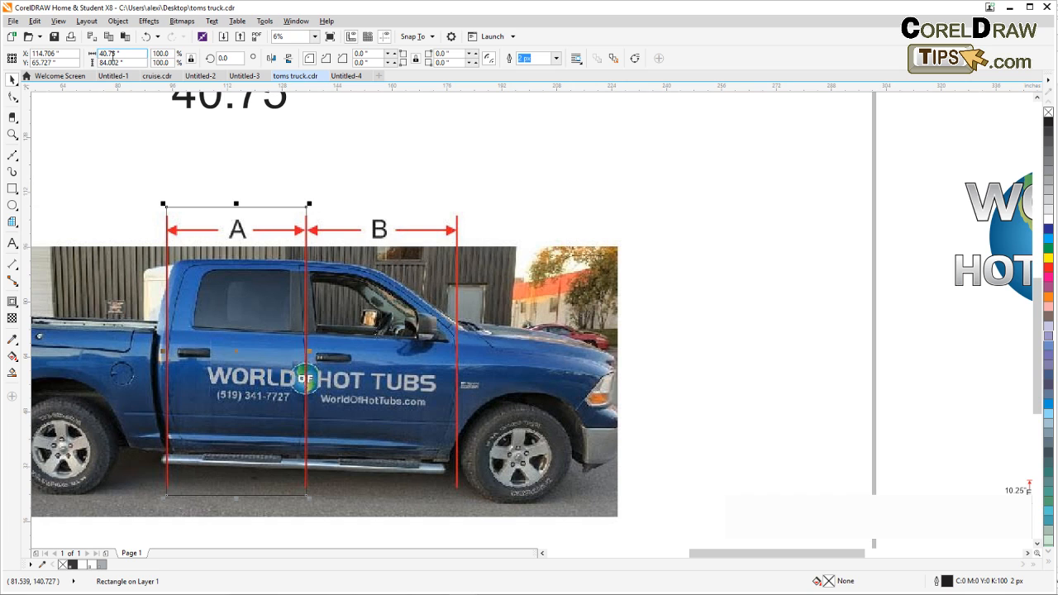
scroll(148, 107, down, 2)
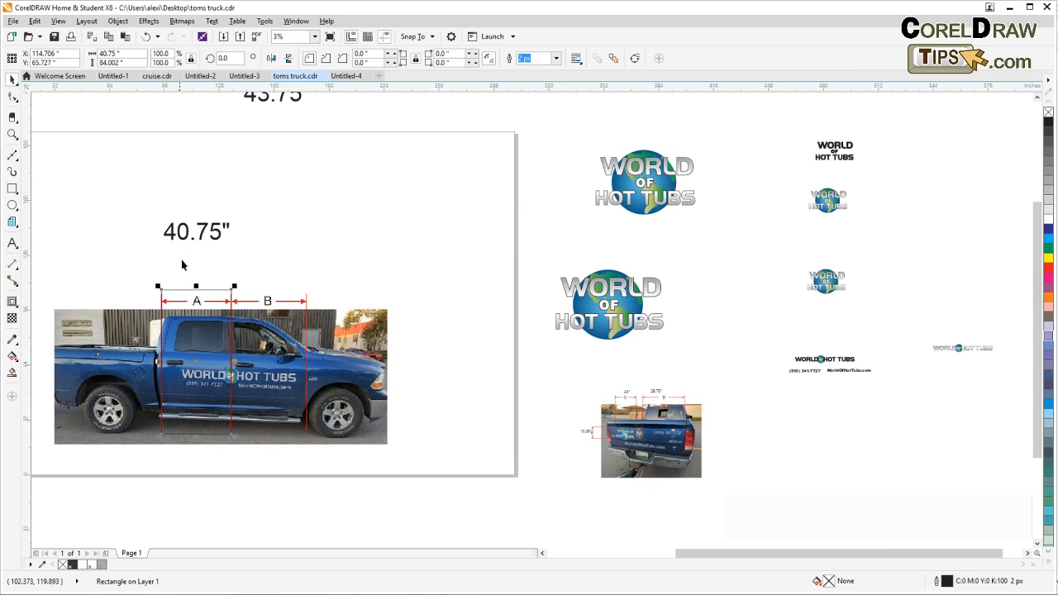
Move the 43.75" label above dimension B and draw a check rectangle about 43.8 by 31.5 inches between B's red lines.
drag(261, 102, 268, 265)
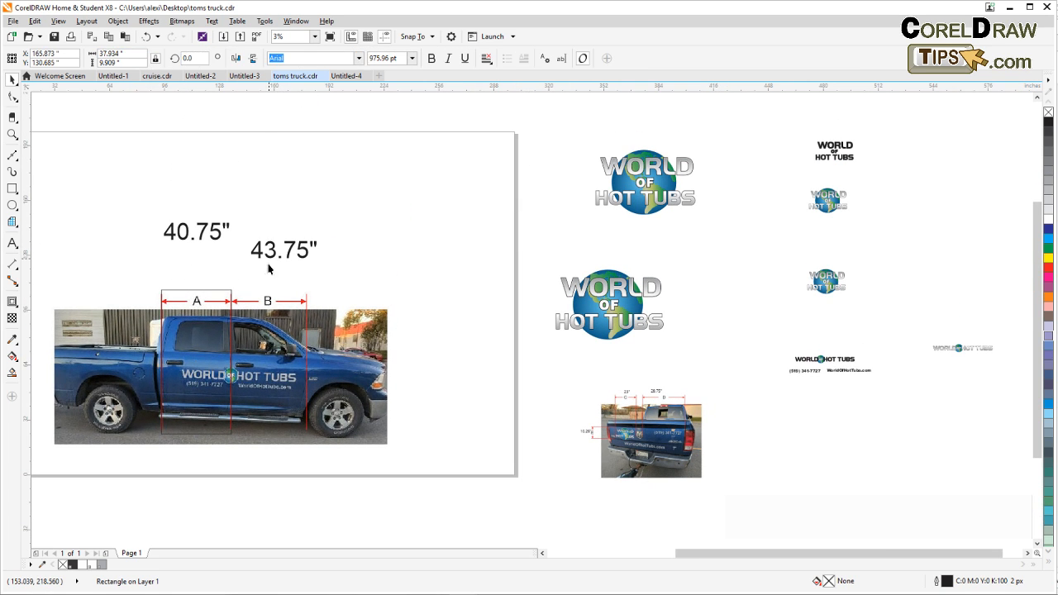
scroll(269, 367, up, 2)
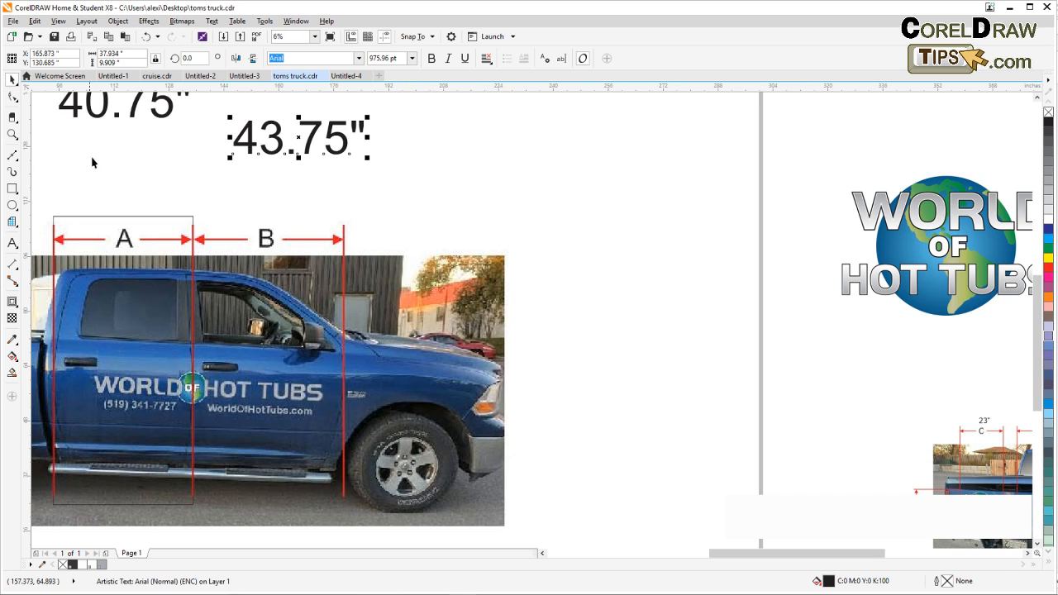
click(33, 180)
click(13, 188)
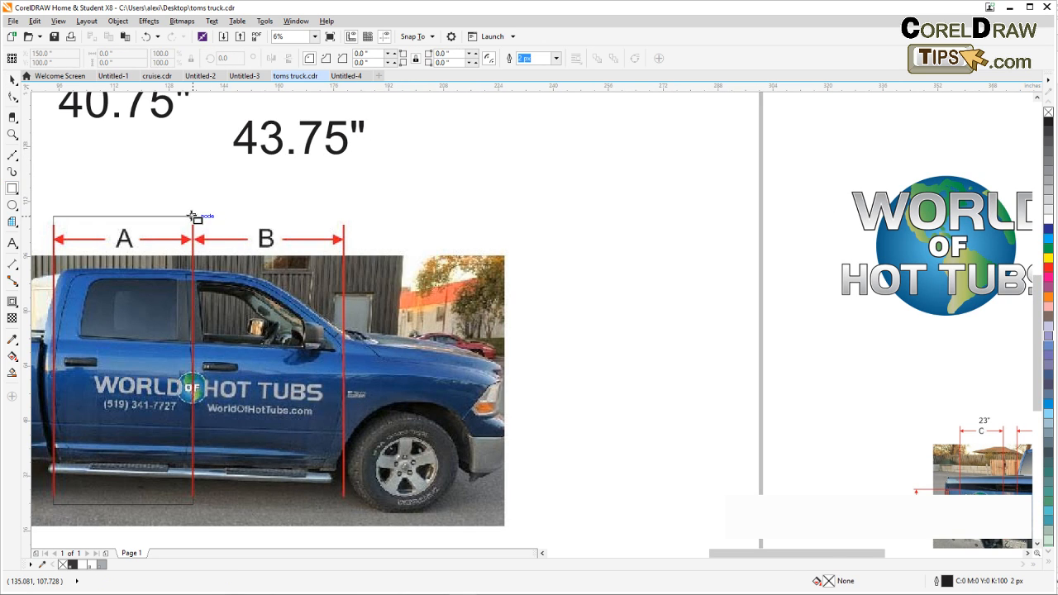
drag(193, 217, 347, 329)
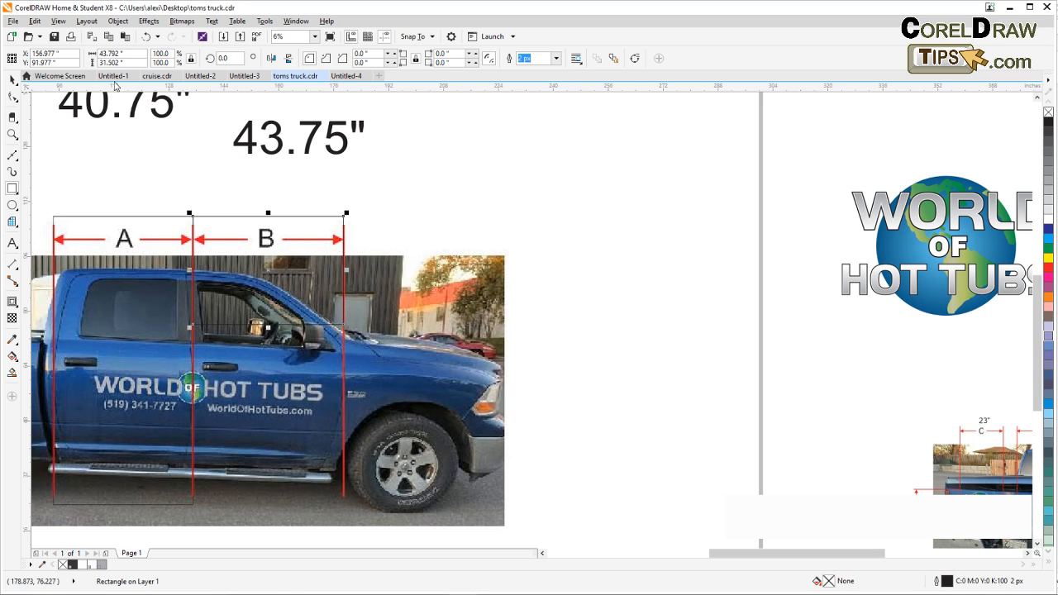
click(101, 52)
key(Return)
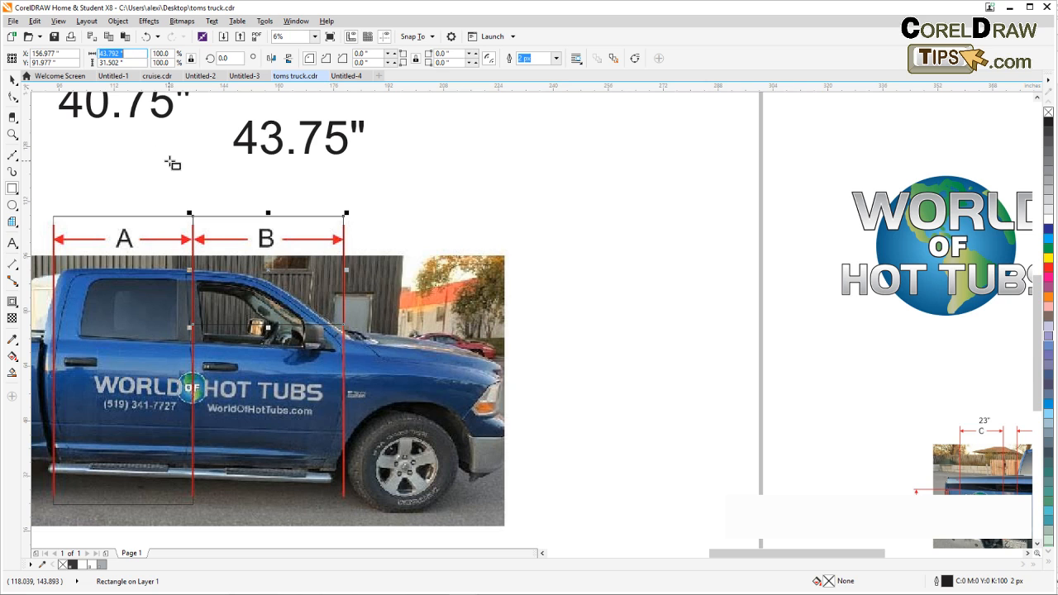
key(space)
scroll(195, 182, down, 2)
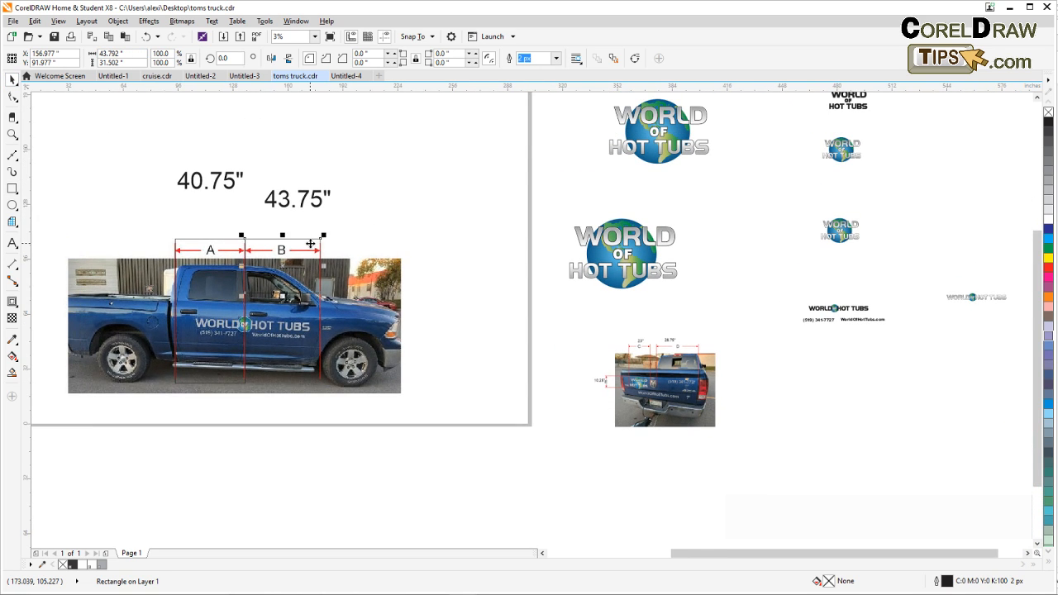
Delete the two check rectangles together with the 40.75" and 43.75" labels above the truck.
click(229, 244)
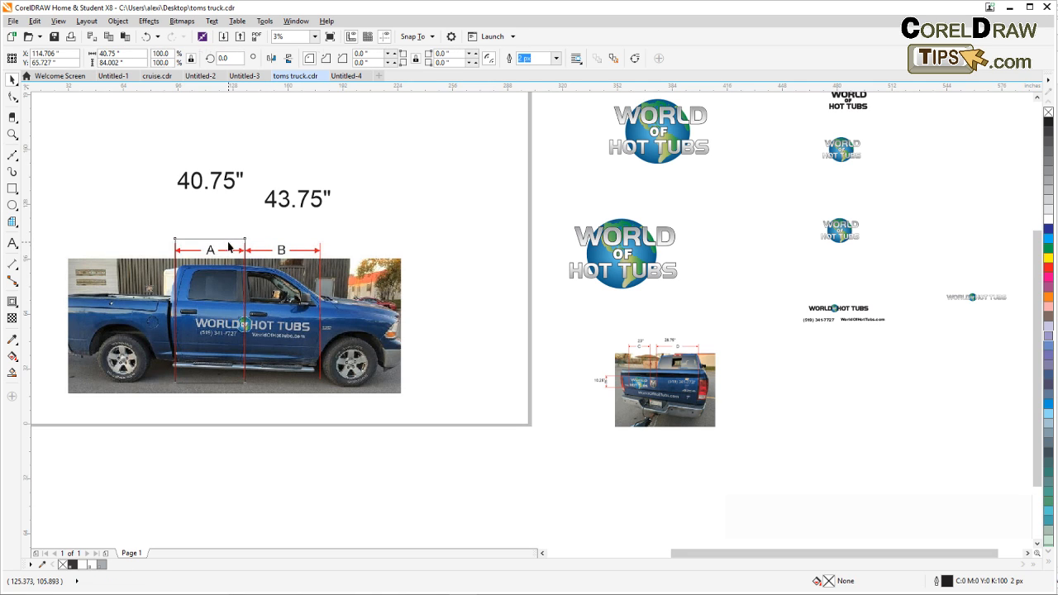
drag(157, 148, 359, 245)
key(Delete)
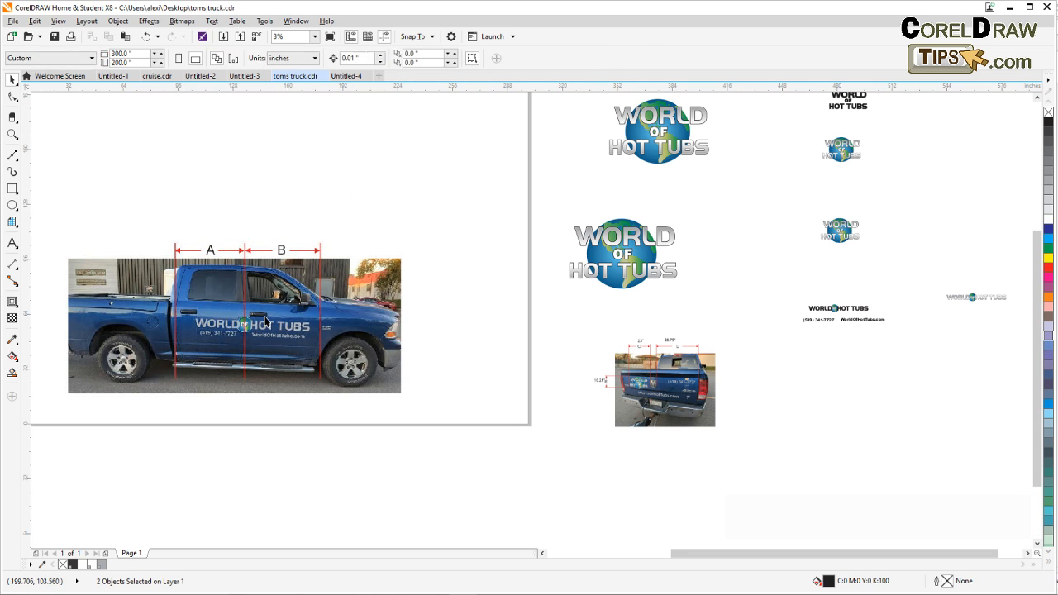
Measure the truck's full length with a temporary rectangle about 199.7 by 25.3 inches, and remove that rectangle.
scroll(260, 318, up, 1)
drag(286, 296, 345, 262)
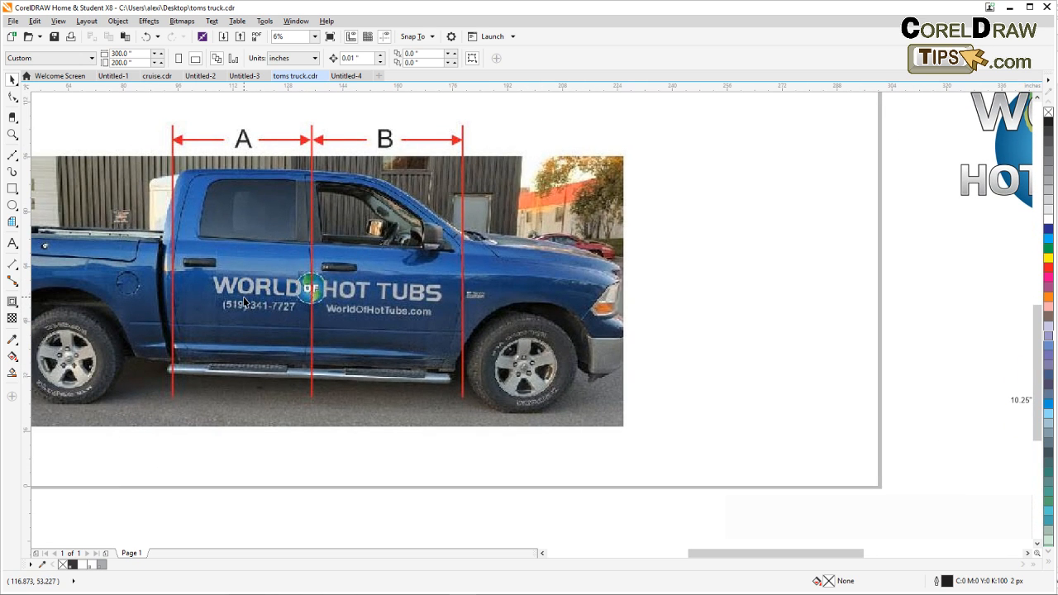
drag(269, 307, 369, 300)
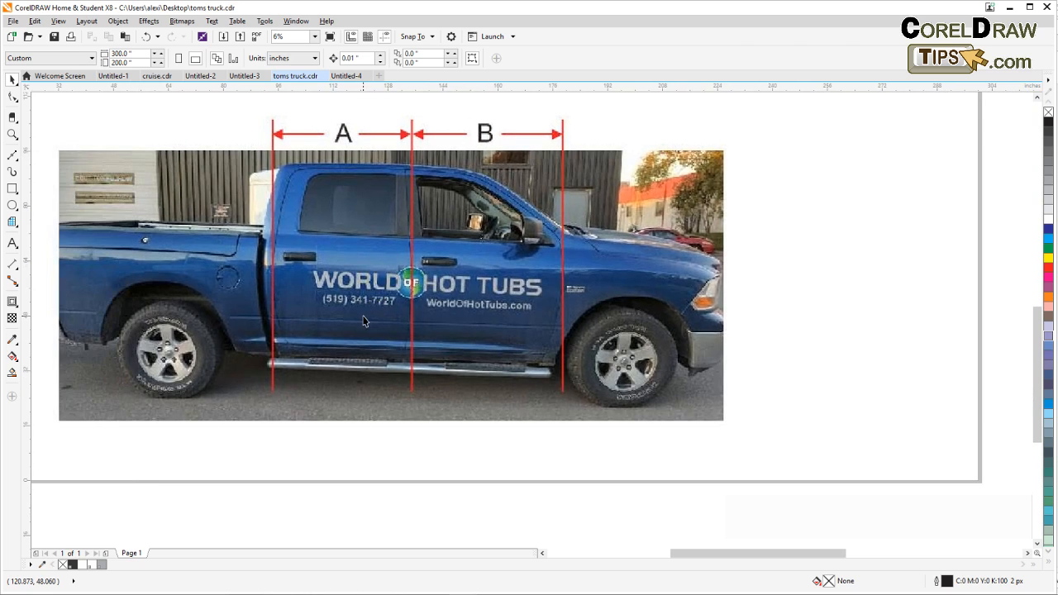
scroll(363, 320, down, 1)
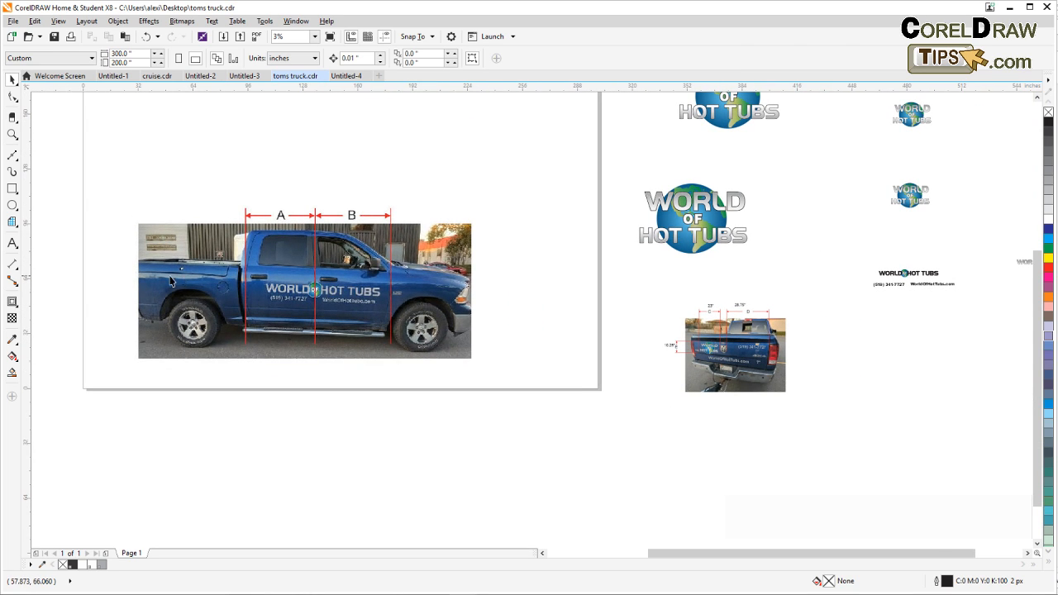
click(13, 189)
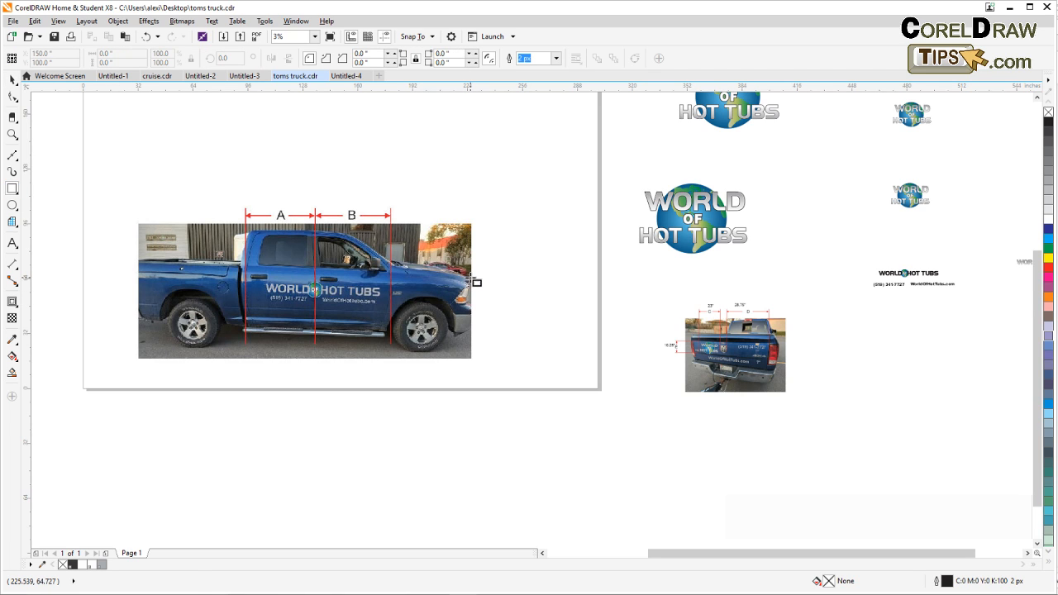
drag(472, 280, 125, 324)
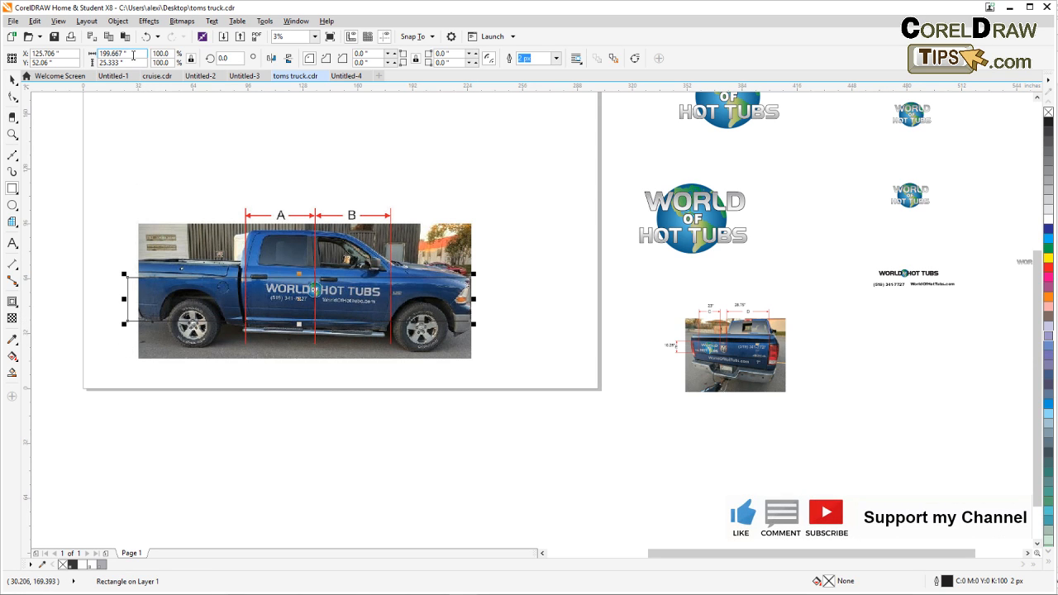
click(13, 78)
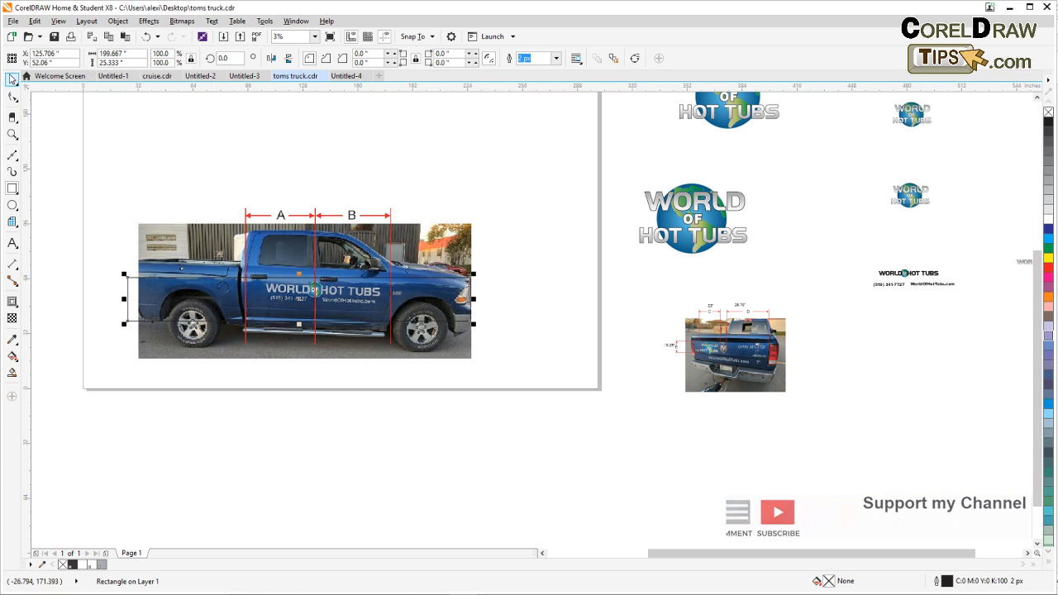
click(133, 289)
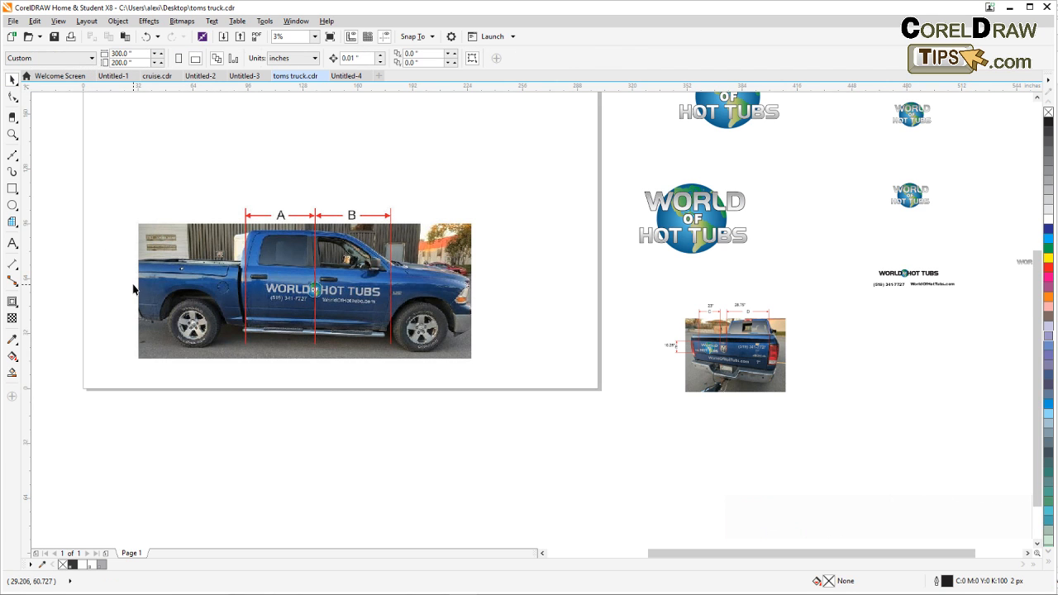
Move the one-line World of Hot Tubs logo with its phone and website text above the truck and enlarge it to about 116 inches wide.
drag(529, 349, 494, 426)
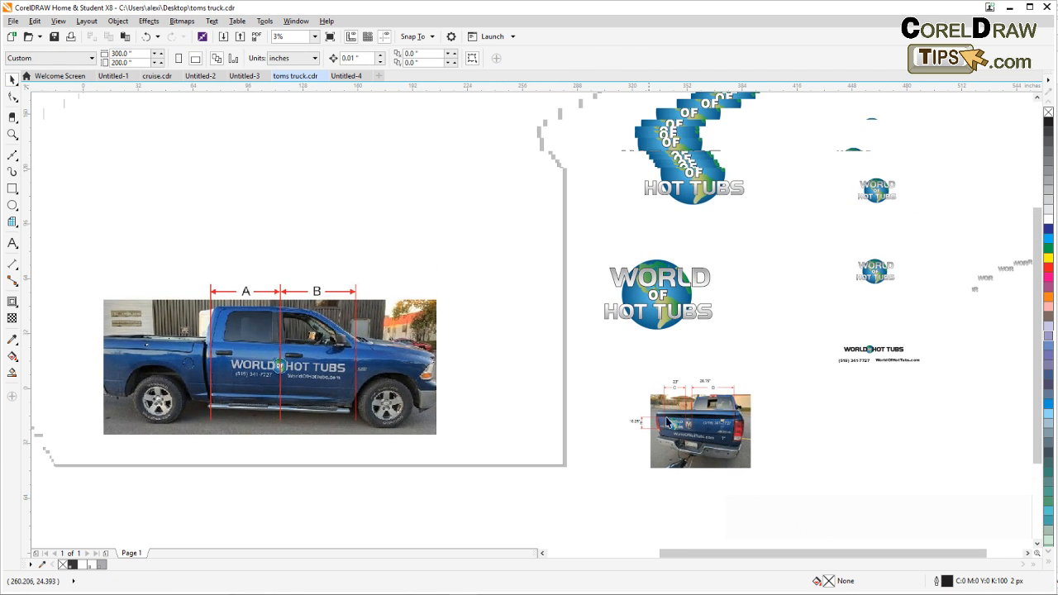
drag(942, 339, 233, 259)
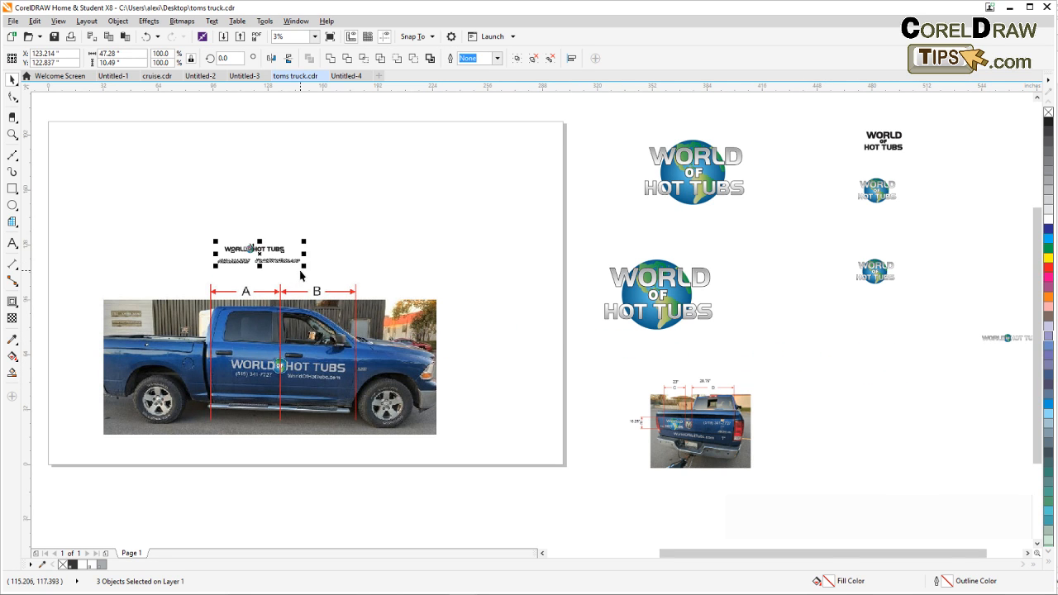
drag(303, 267, 422, 290)
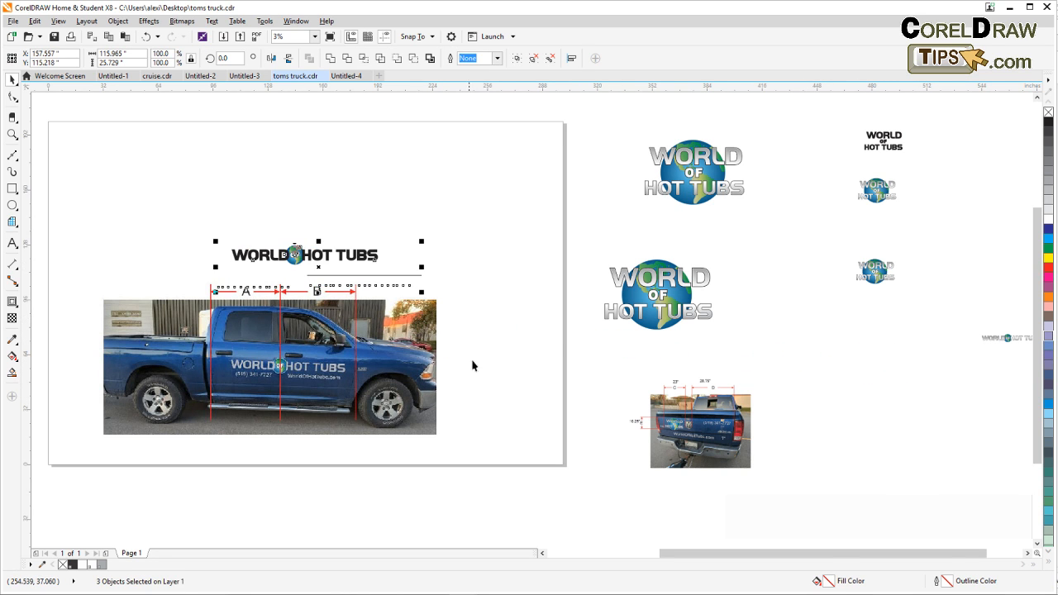
Bring the logo, phone and website text in front of everything else on the page, accepting the move to another layer.
click(117, 21)
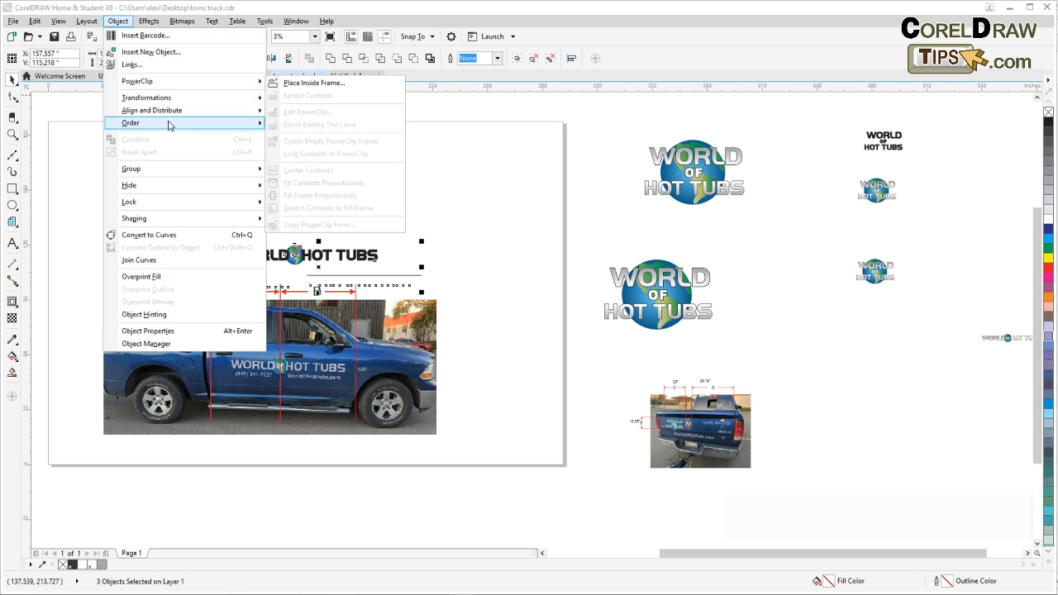
mouse_move(208, 124)
click(298, 125)
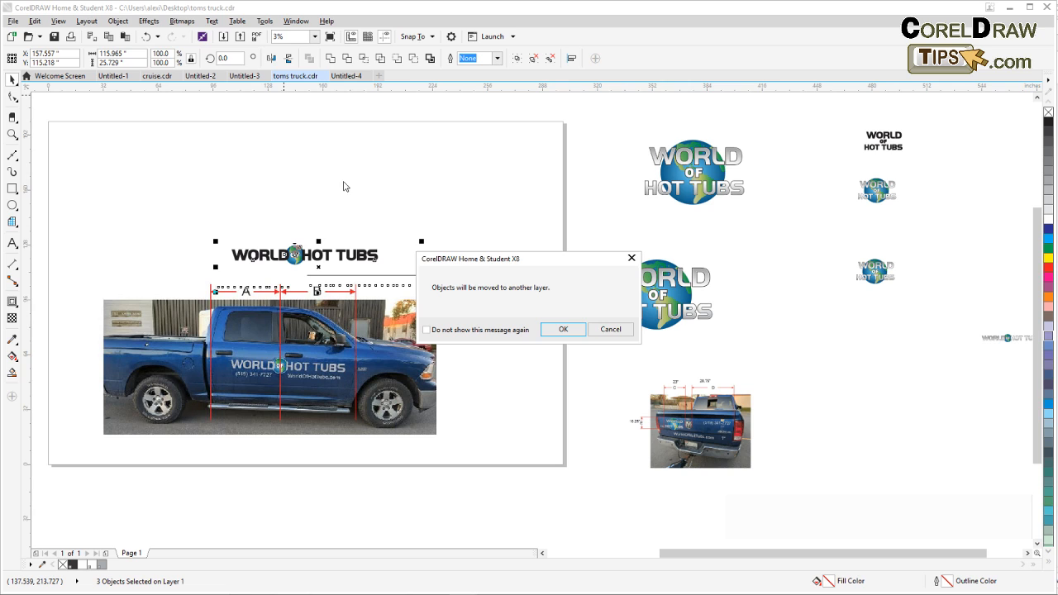
click(559, 329)
click(430, 244)
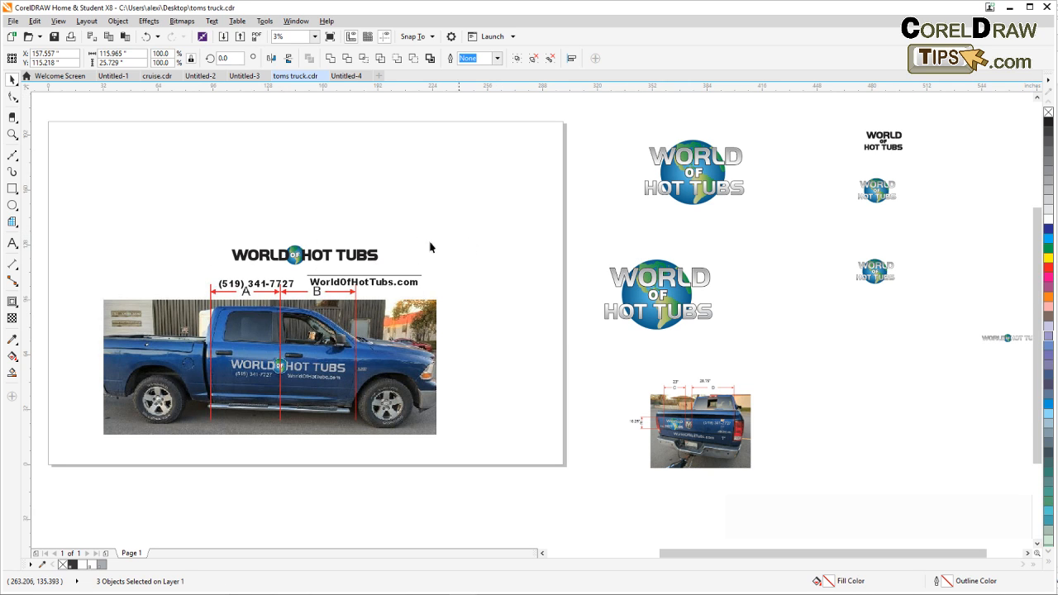
Move the World of Hot Tubs logo up, clear of the phone and website text, and ungroup it.
click(288, 260)
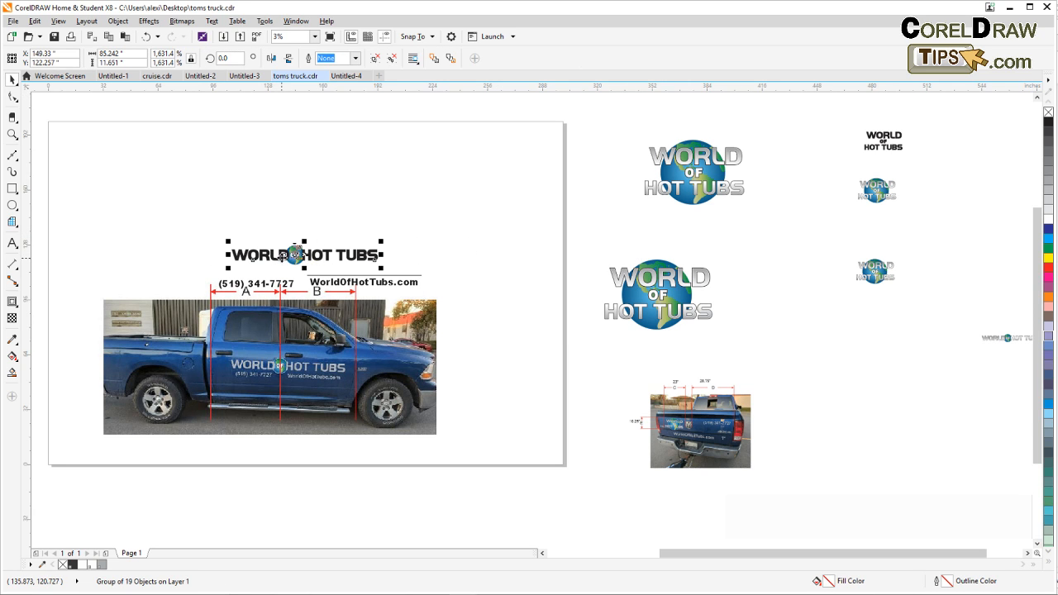
drag(283, 257, 293, 228)
scroll(292, 228, up, 1)
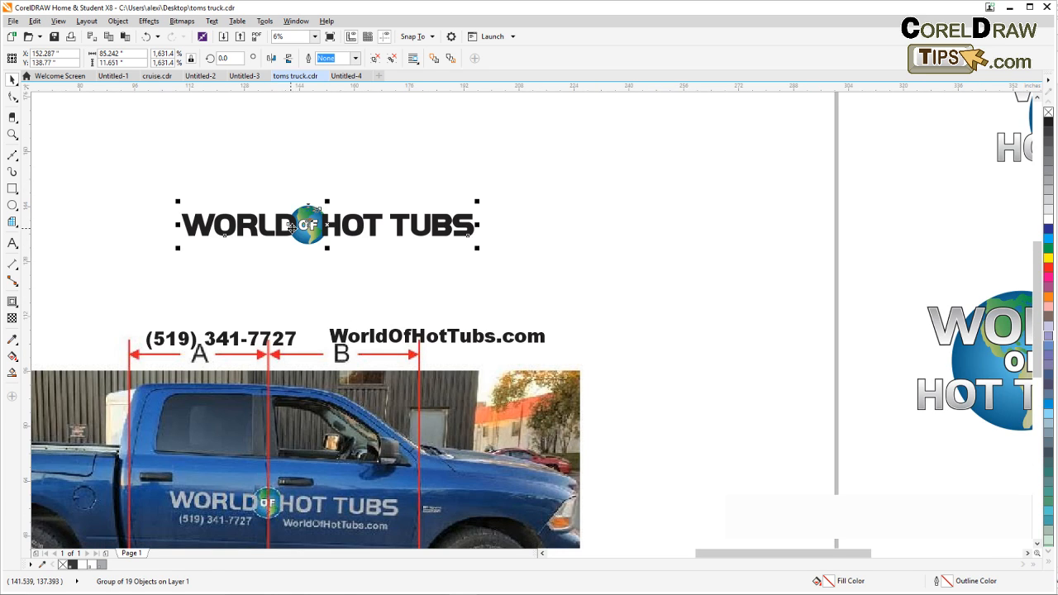
scroll(306, 172, up, 1)
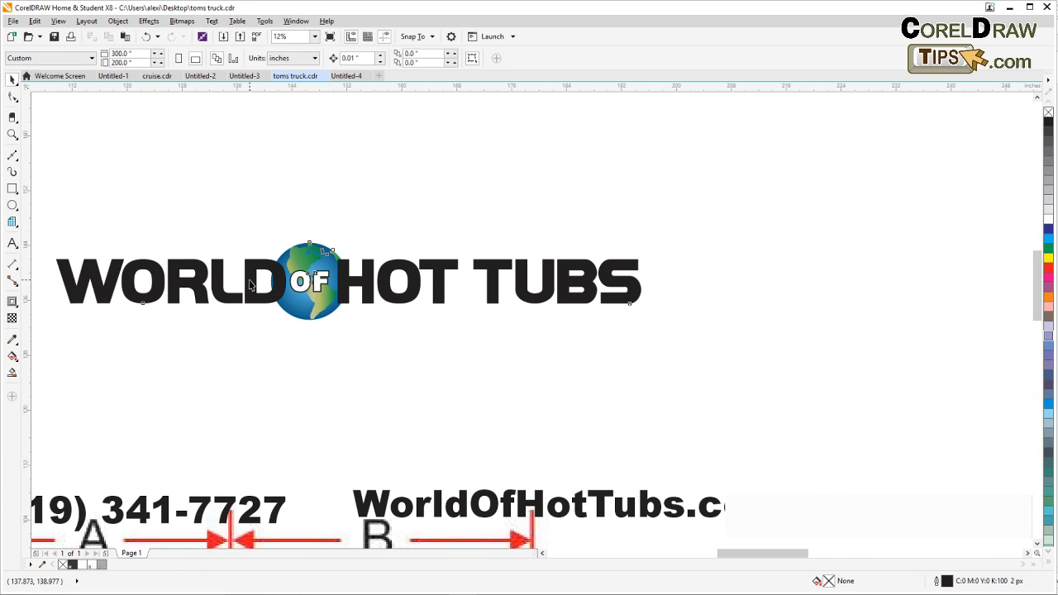
click(374, 58)
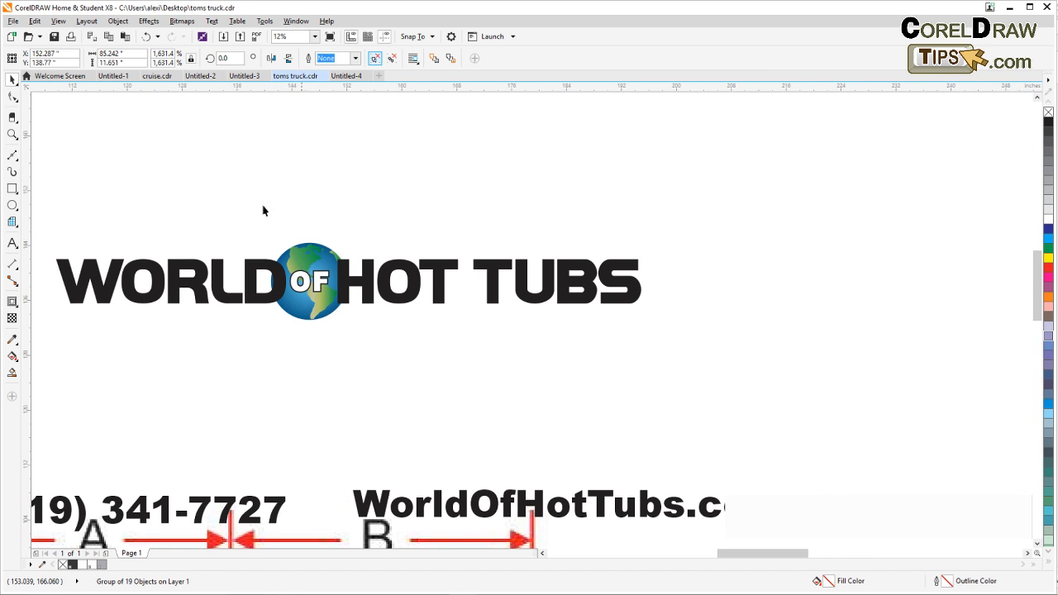
Fill the word WORLD in the logo with 30% black grey.
click(110, 282)
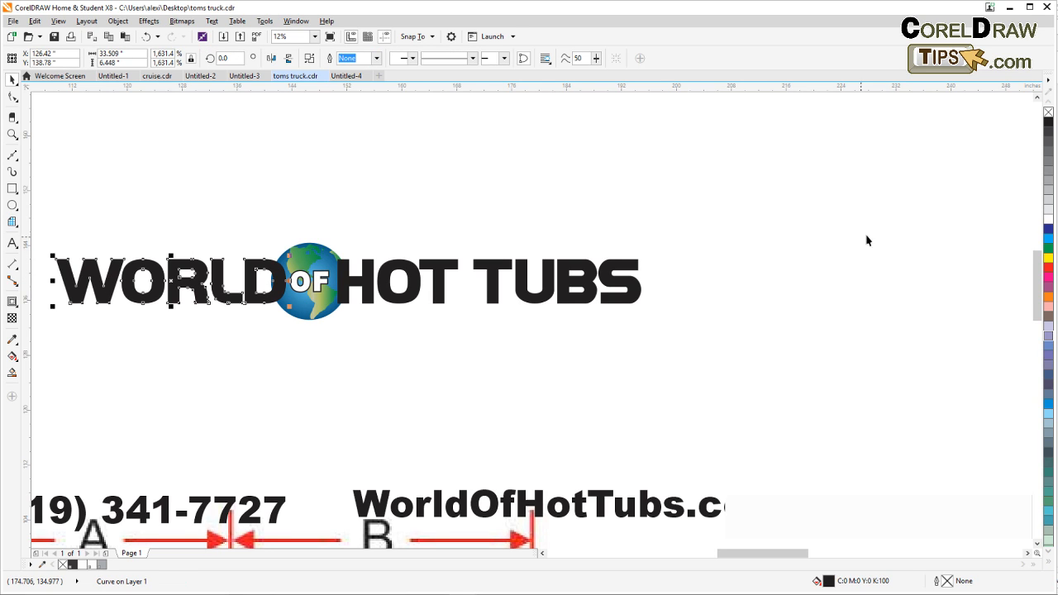
click(1048, 202)
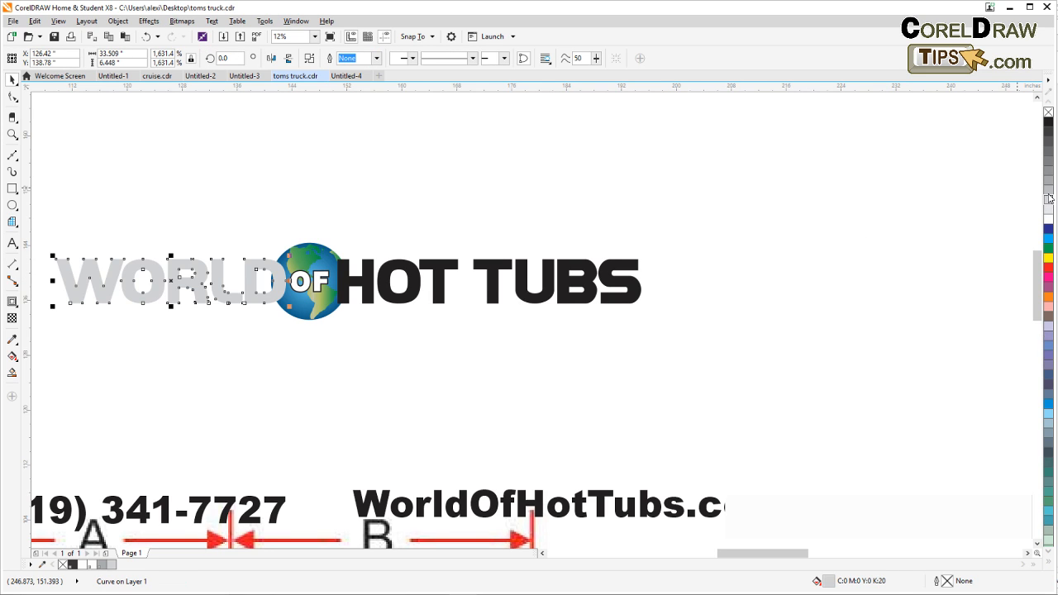
click(1048, 195)
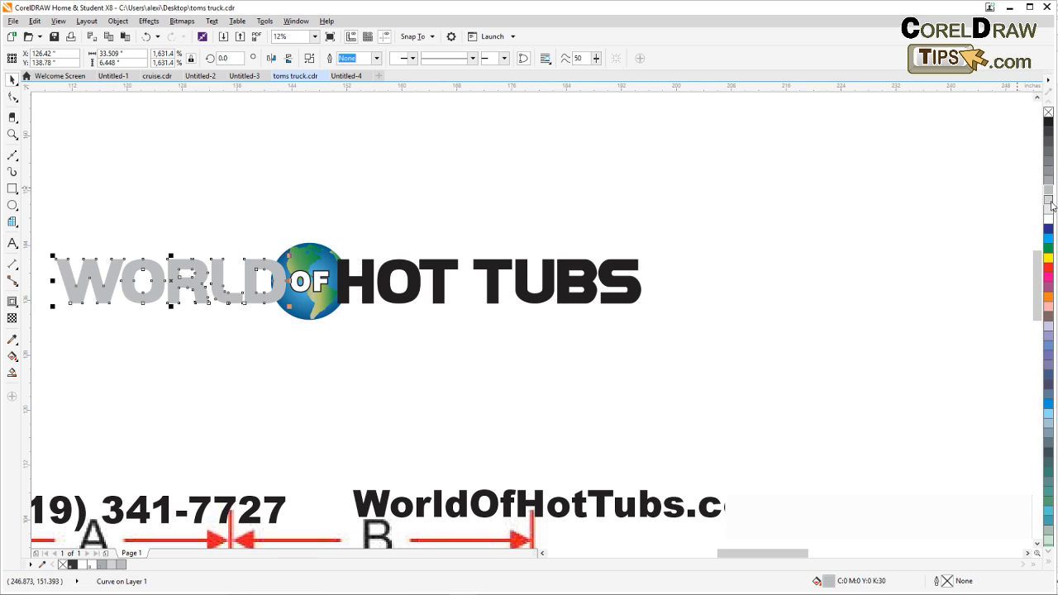
Fill the words HOT TUBS in the logo with 30% black grey and group the whole World of Hot Tubs logo.
drag(767, 238, 333, 348)
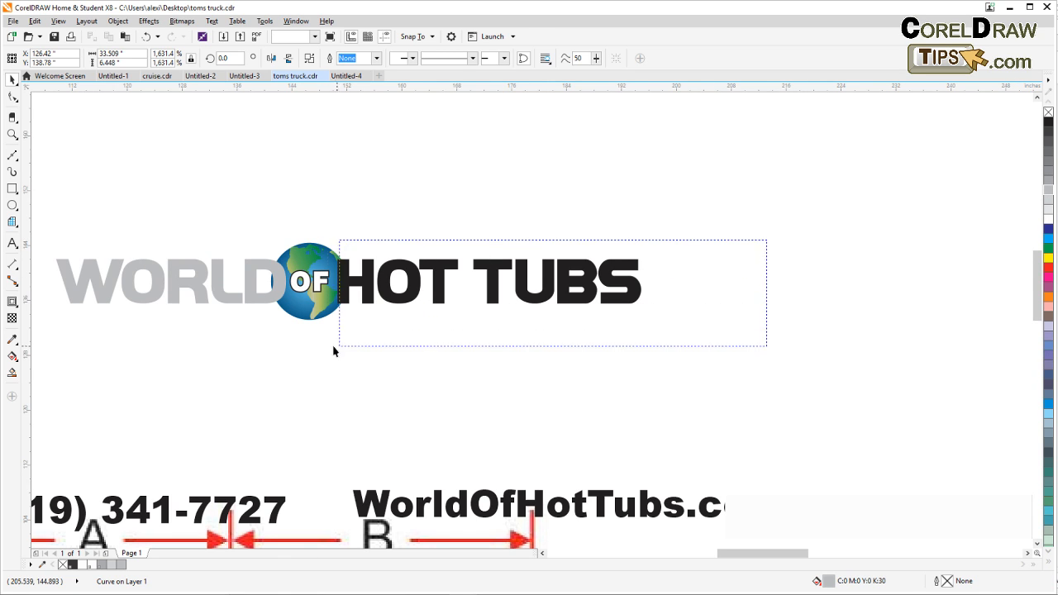
click(1048, 196)
drag(864, 202, 94, 410)
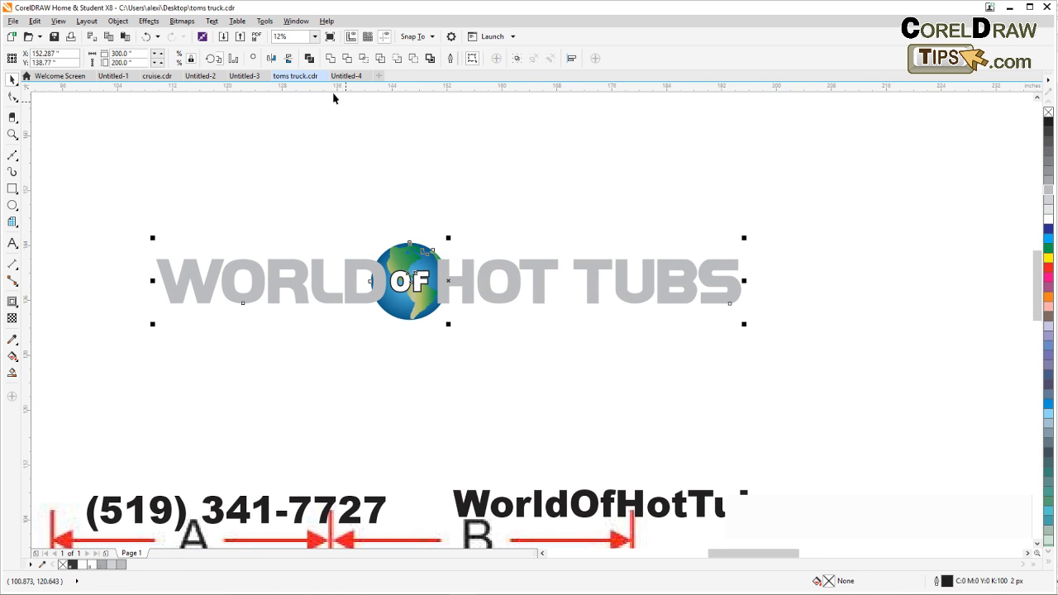
click(517, 58)
Move the grouped logo onto the truck doors and shrink it to about 67 inches wide over the matching lettering in the photo.
scroll(518, 244, down, 1)
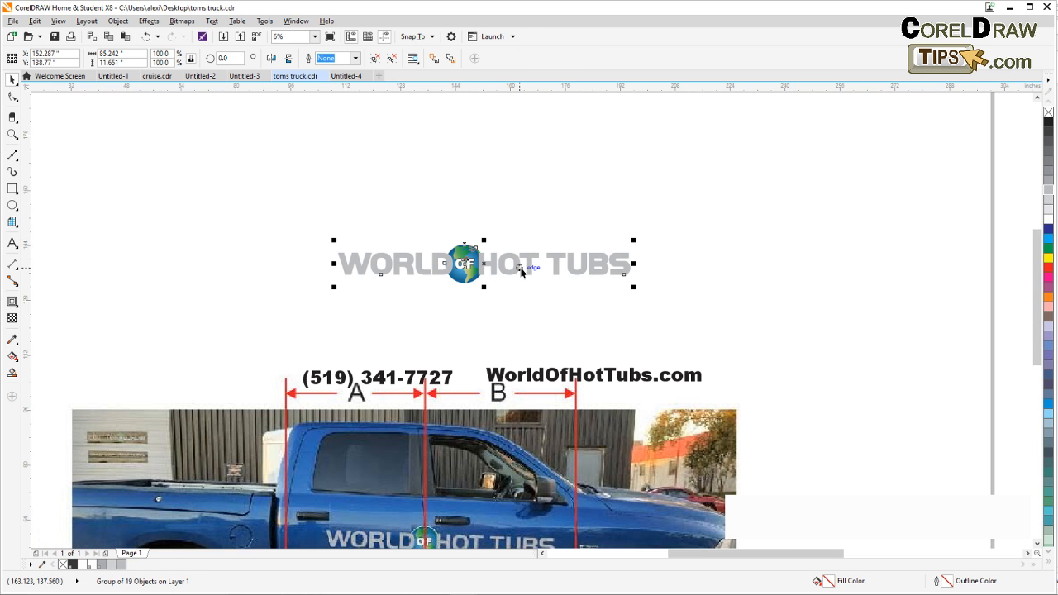
scroll(508, 295, down, 1)
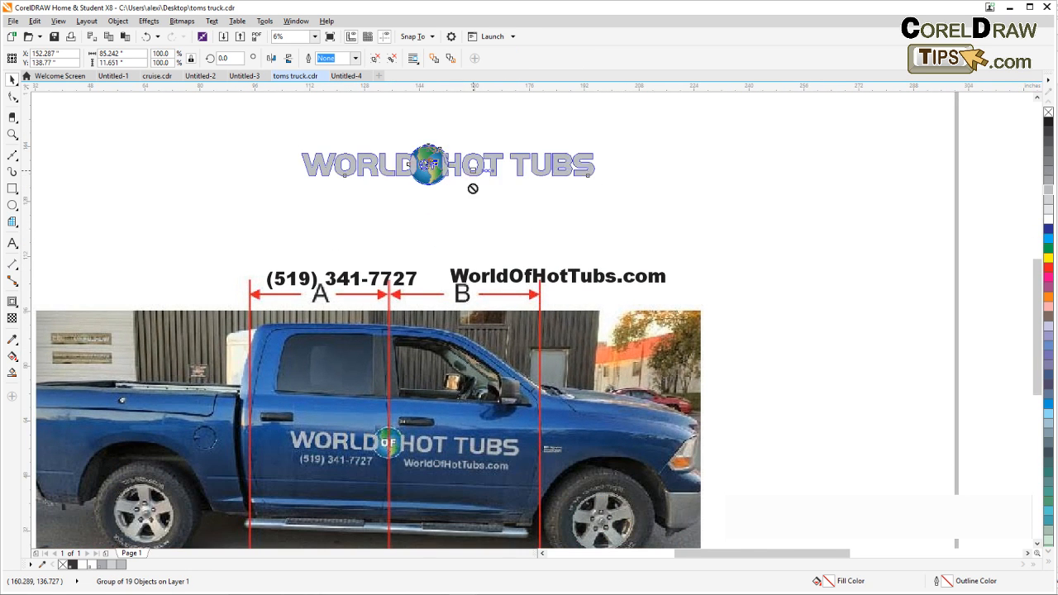
drag(472, 186, 461, 465)
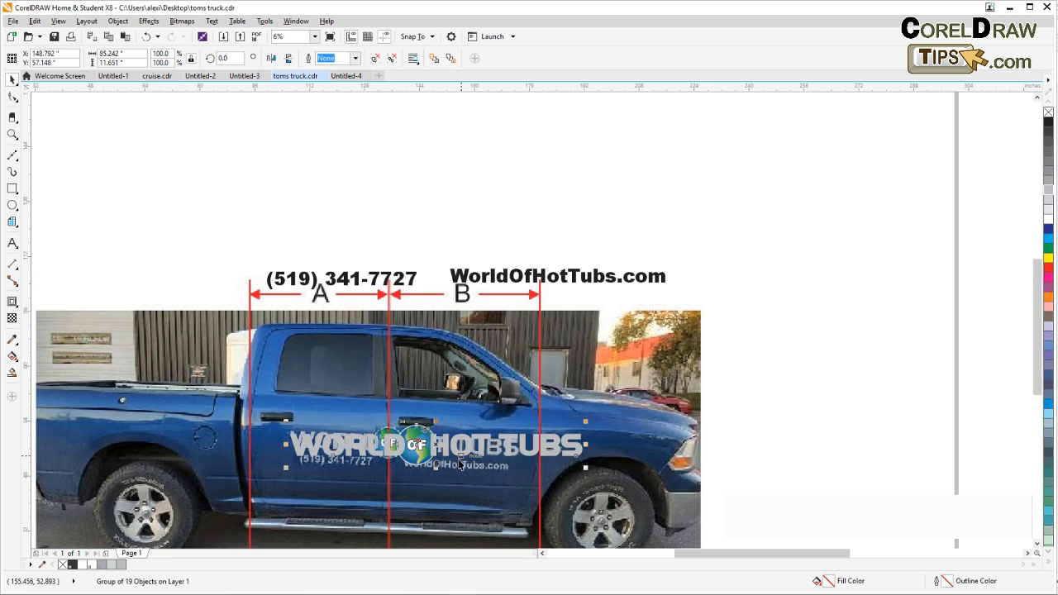
scroll(460, 465, up, 1)
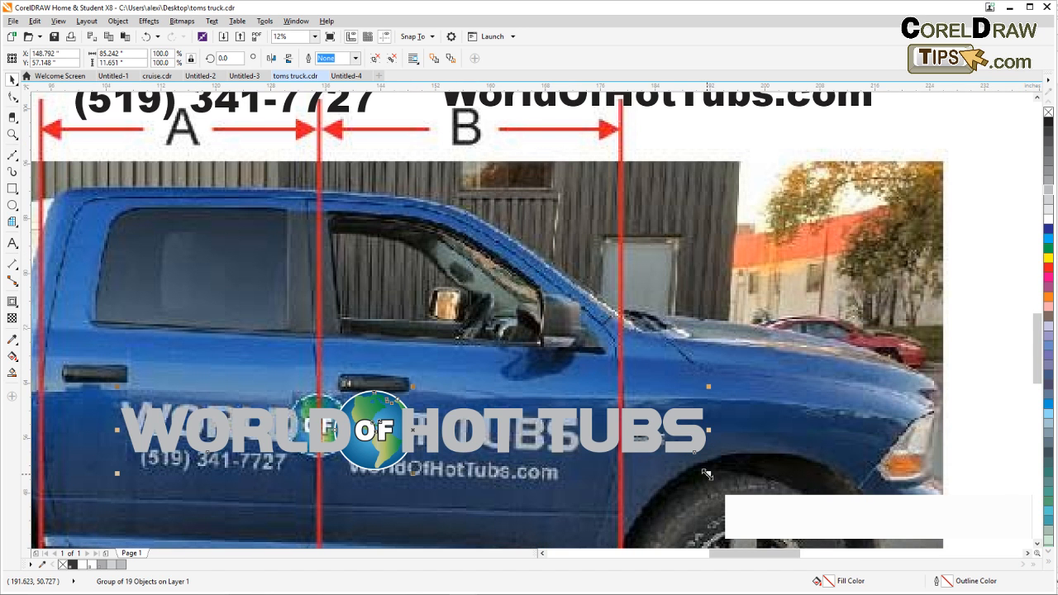
drag(707, 474, 591, 363)
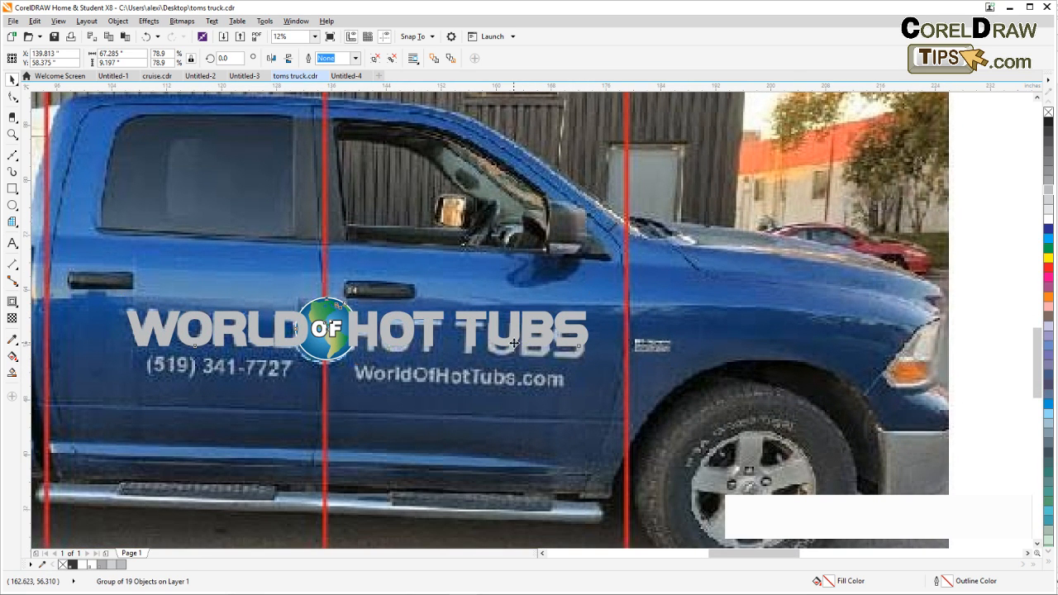
drag(514, 342, 513, 352)
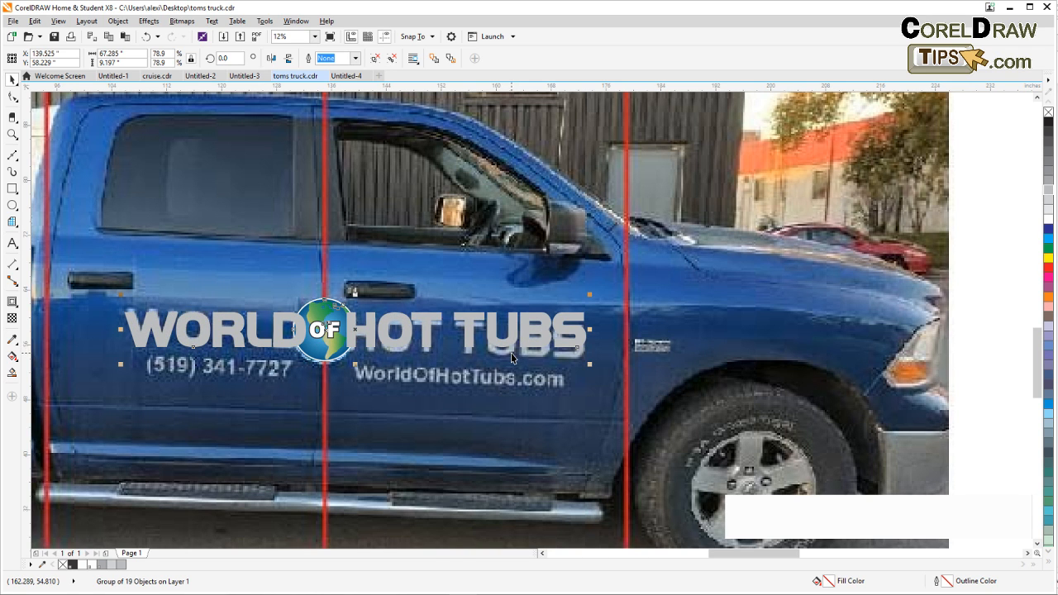
scroll(512, 352, down, 1)
scroll(512, 352, up, 1)
scroll(506, 361, down, 1)
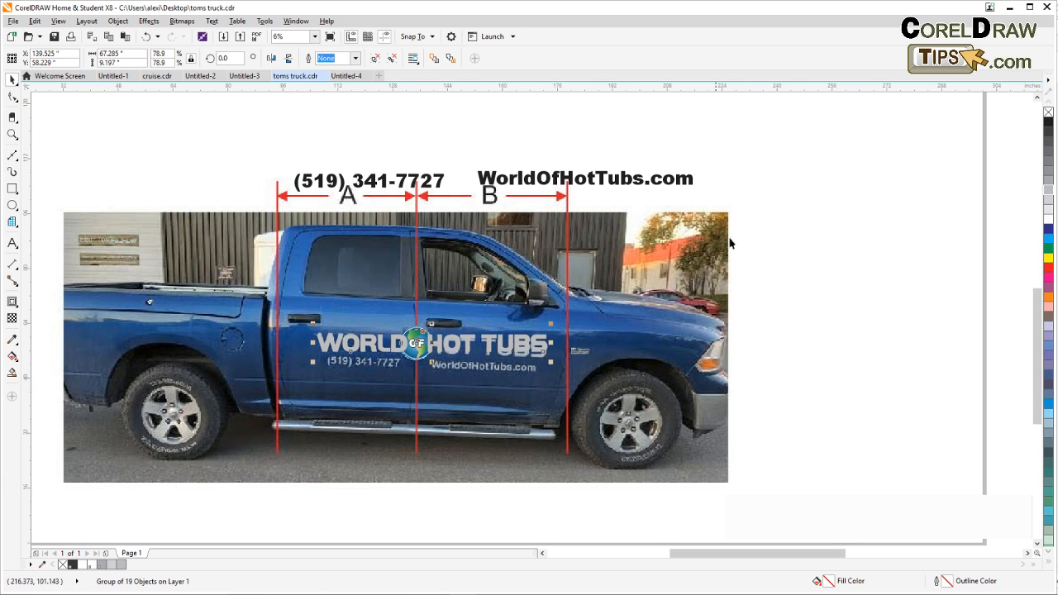
key(Escape)
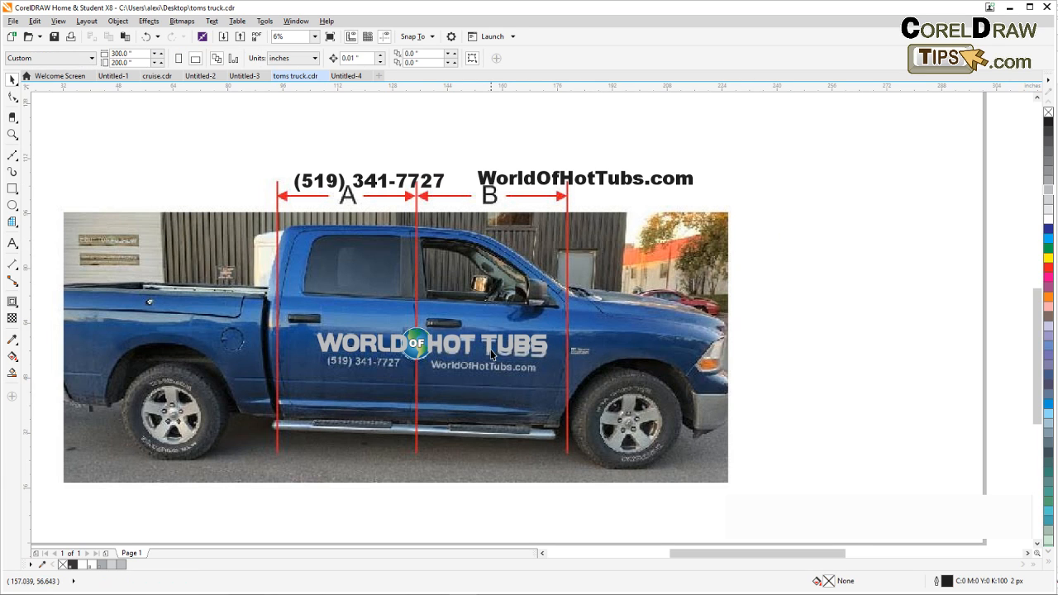
click(489, 355)
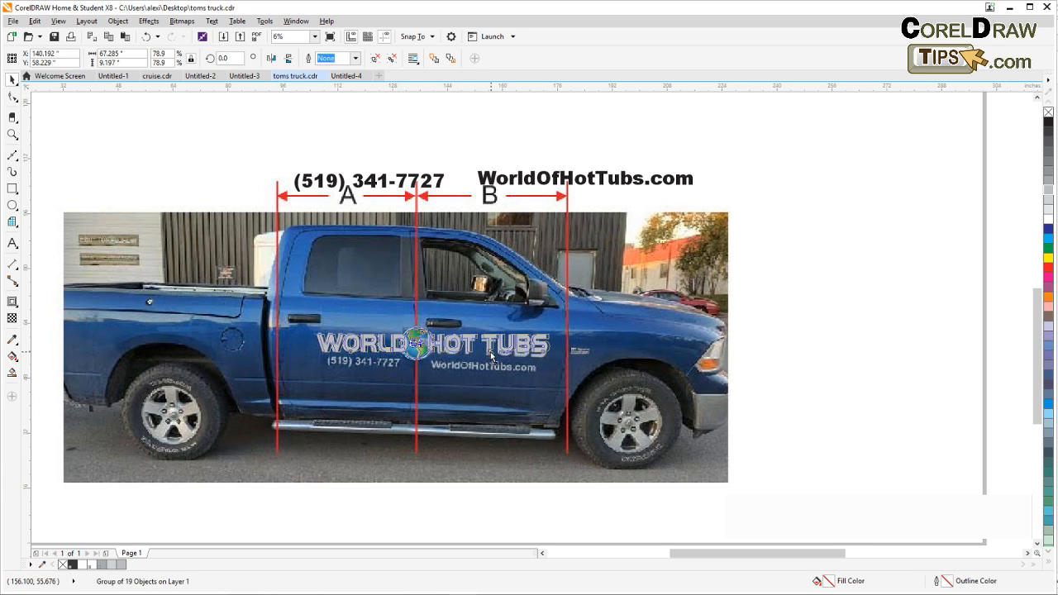
key(Escape)
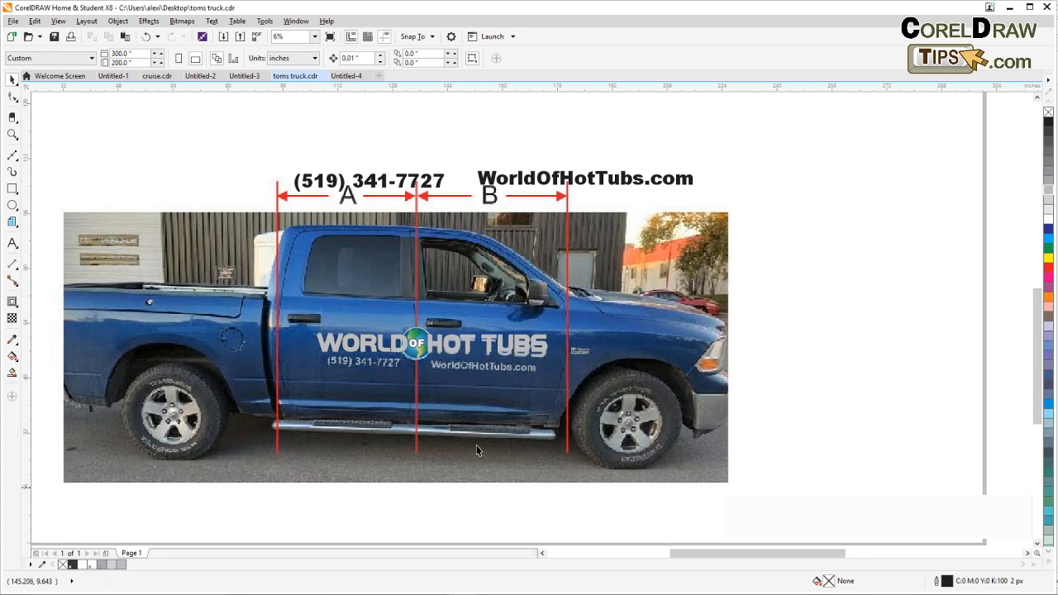
drag(390, 187, 395, 395)
scroll(396, 395, up, 1)
scroll(415, 389, down, 1)
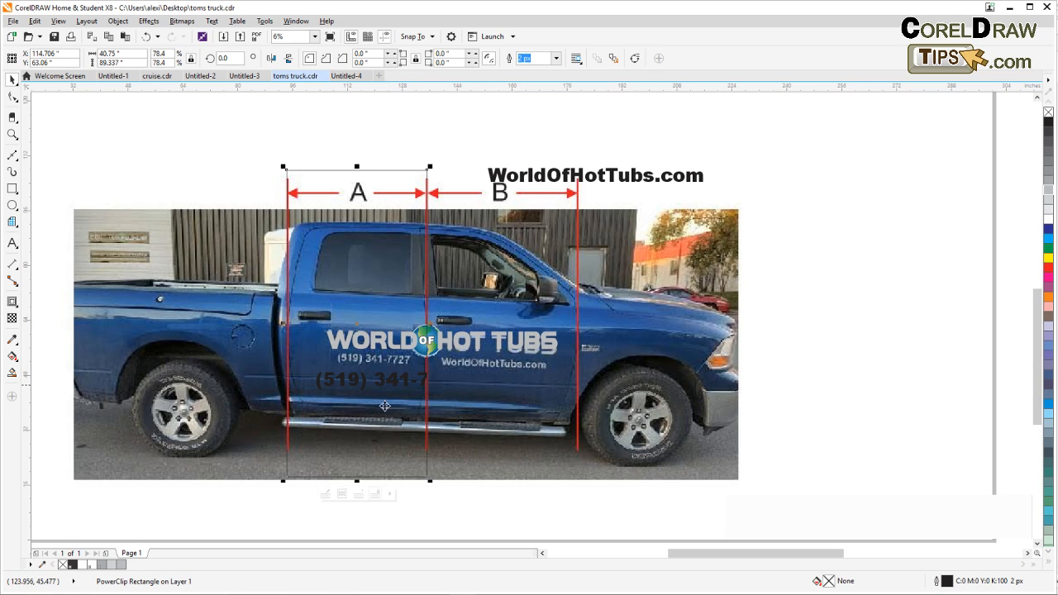
drag(400, 466, 296, 501)
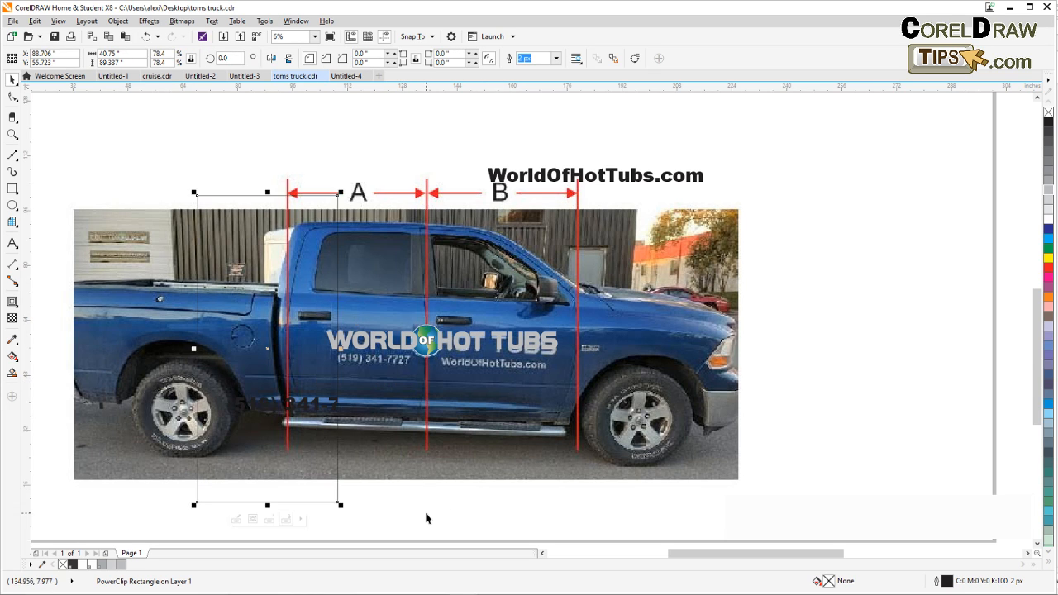
key(ctrl+z)
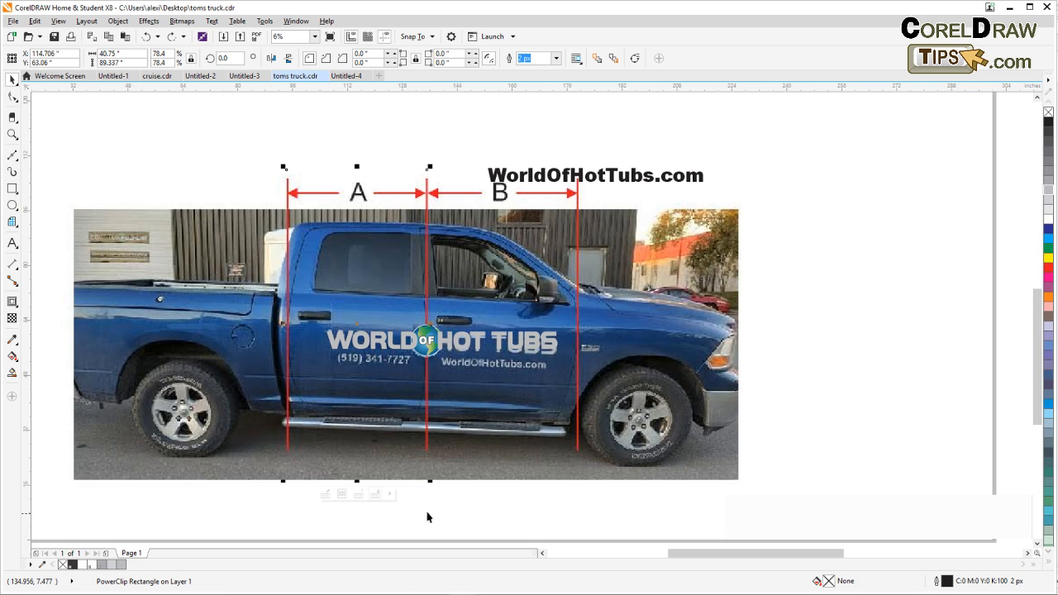
key(ctrl+z)
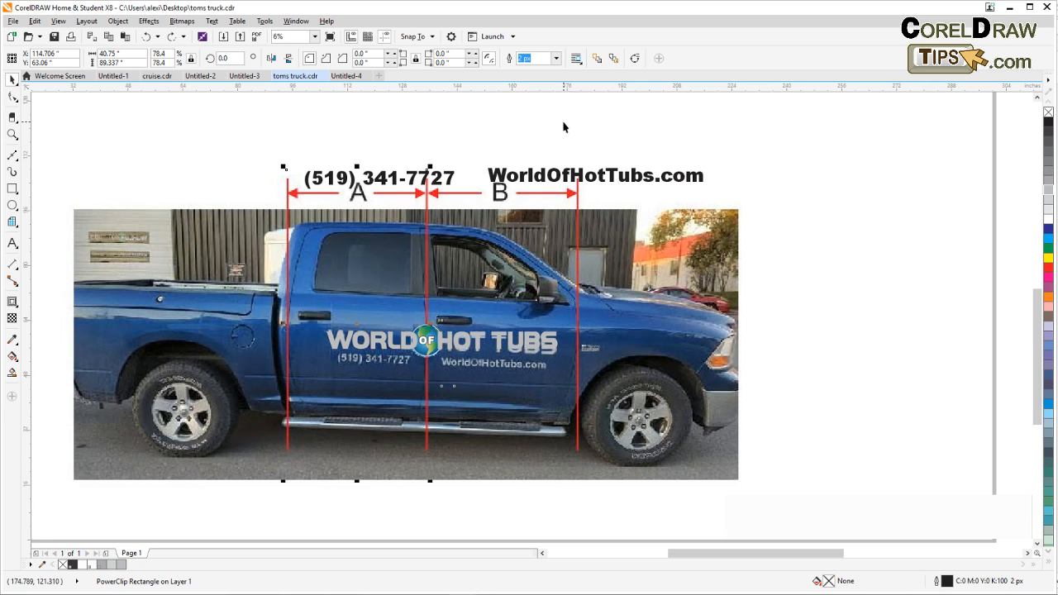
Move the phone number text onto the doors, fill it with 30% black grey and shrink it to match the photographed number.
drag(451, 179, 557, 394)
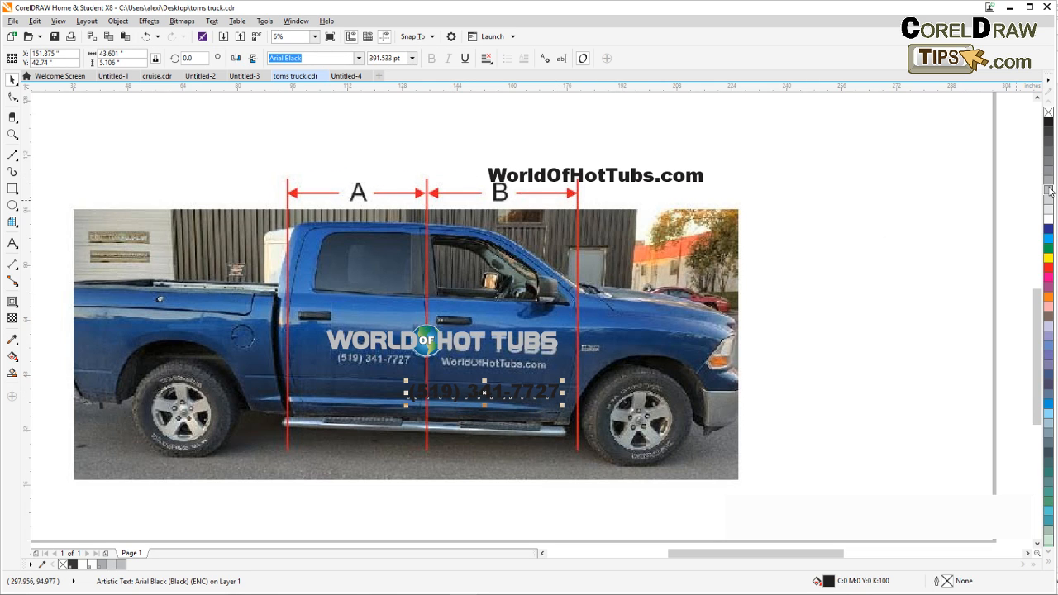
drag(1050, 192, 474, 374)
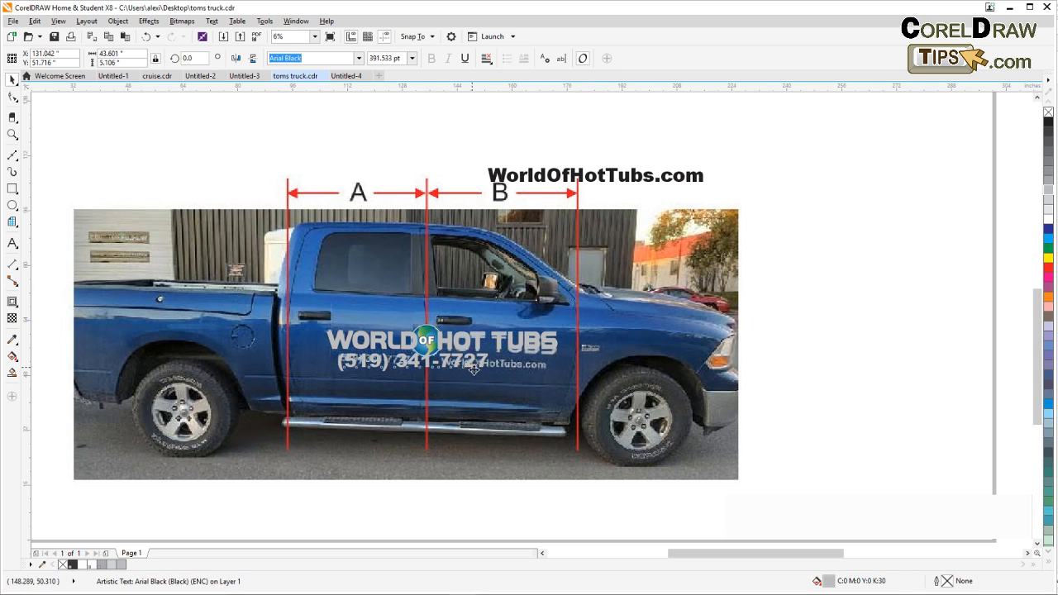
scroll(498, 382, up, 1)
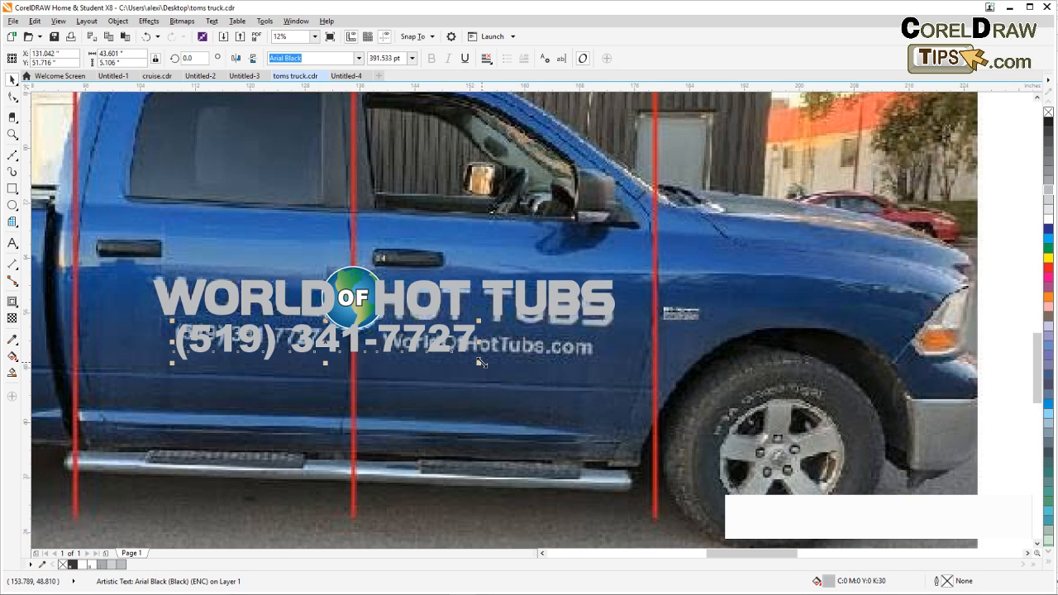
drag(477, 368, 325, 350)
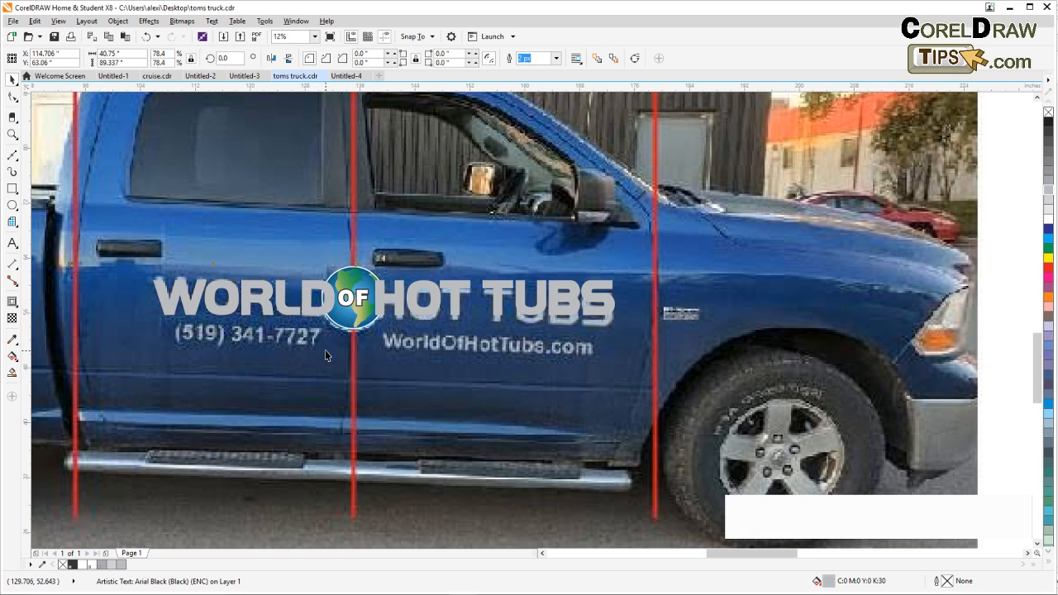
Undo the last move of the phone number text and try nudging it over the photographed number.
scroll(311, 351, down, 2)
scroll(311, 350, up, 2)
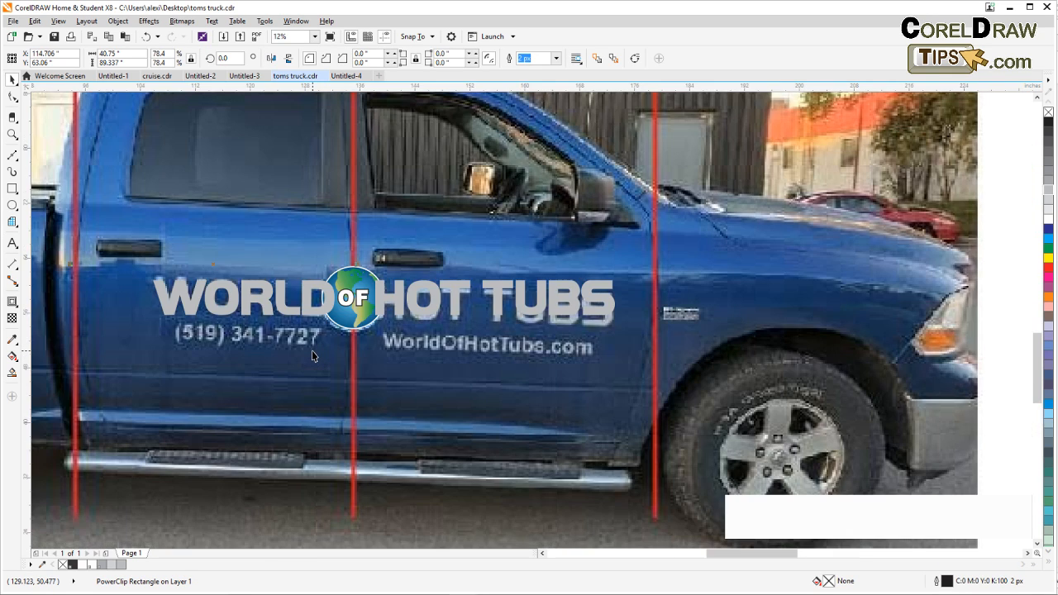
scroll(311, 351, down, 2)
key(ctrl+z)
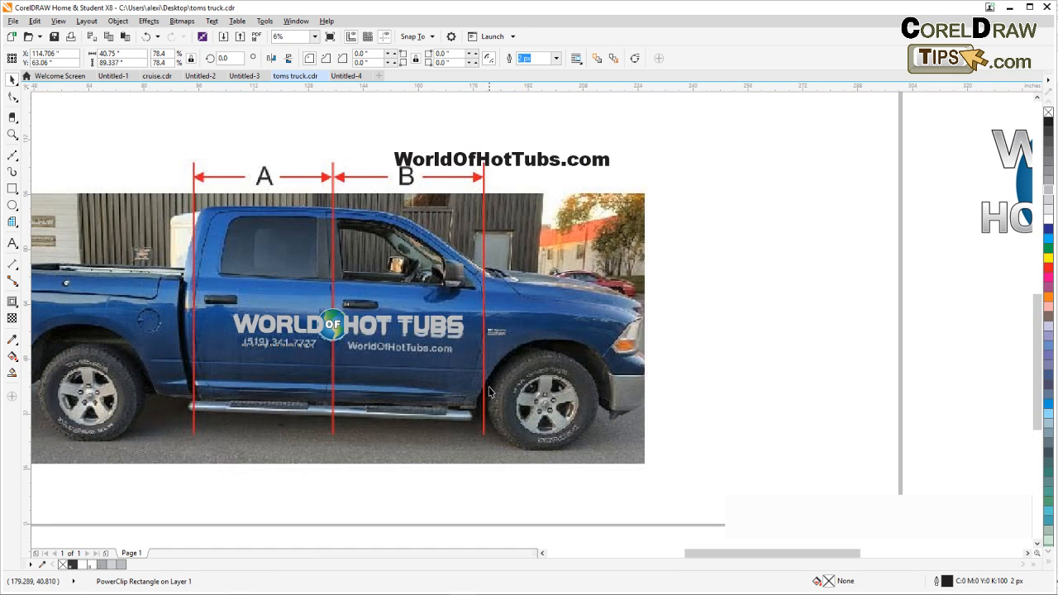
key(Escape)
scroll(307, 353, up, 2)
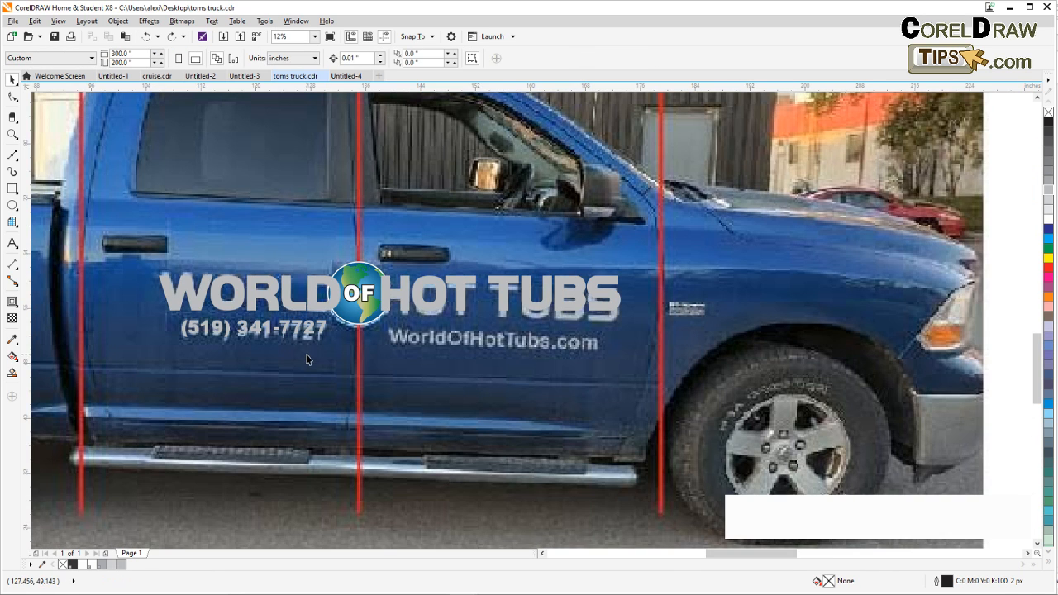
drag(312, 338, 314, 340)
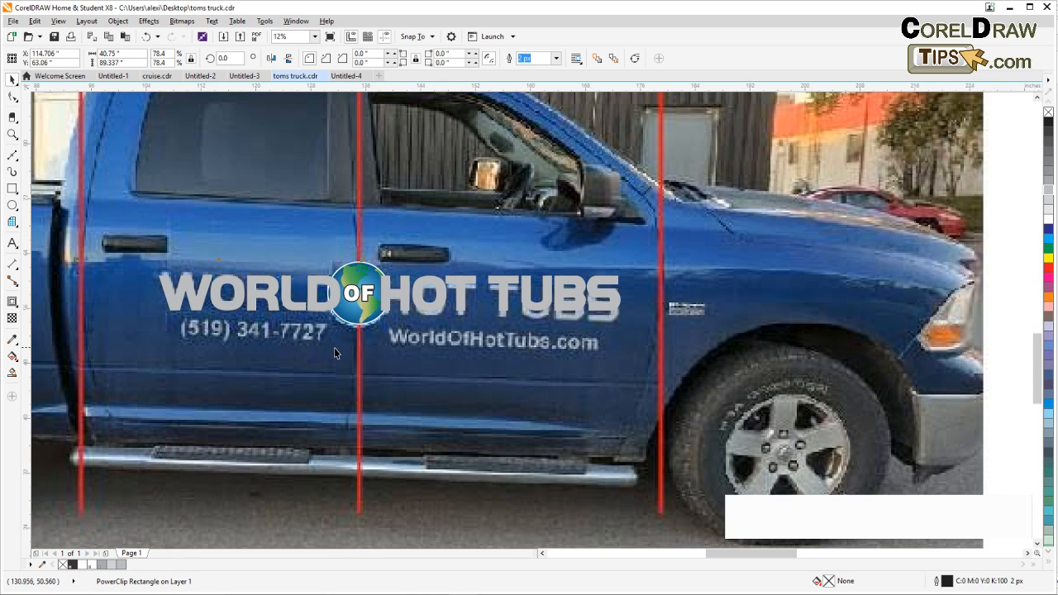
scroll(510, 382, down, 2)
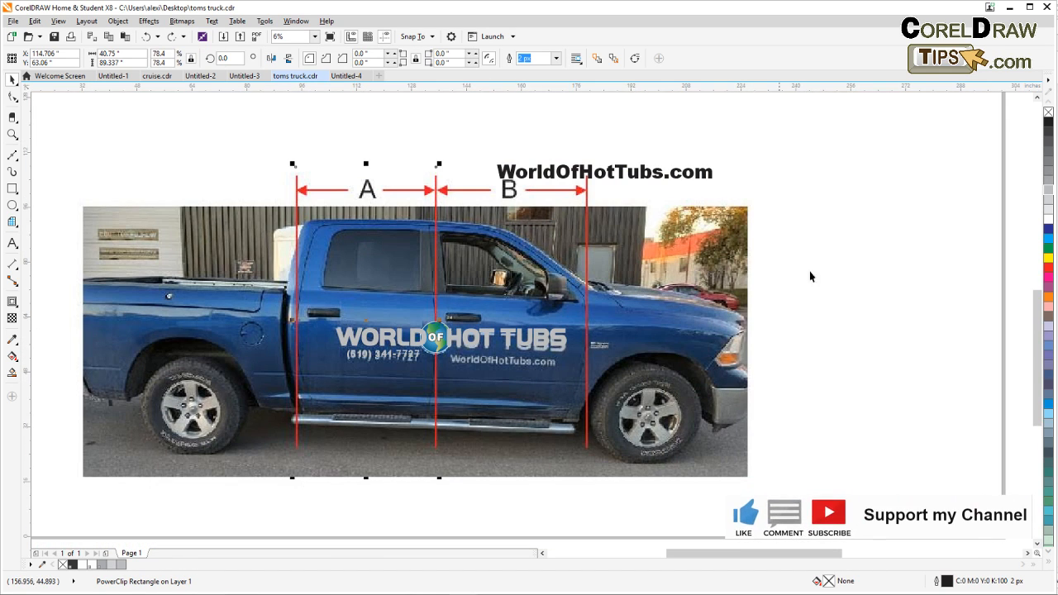
Place the WorldOfHotTubs.com text over its photographed version on the front door, filled with 30% black grey and about 31 inches wide.
click(659, 175)
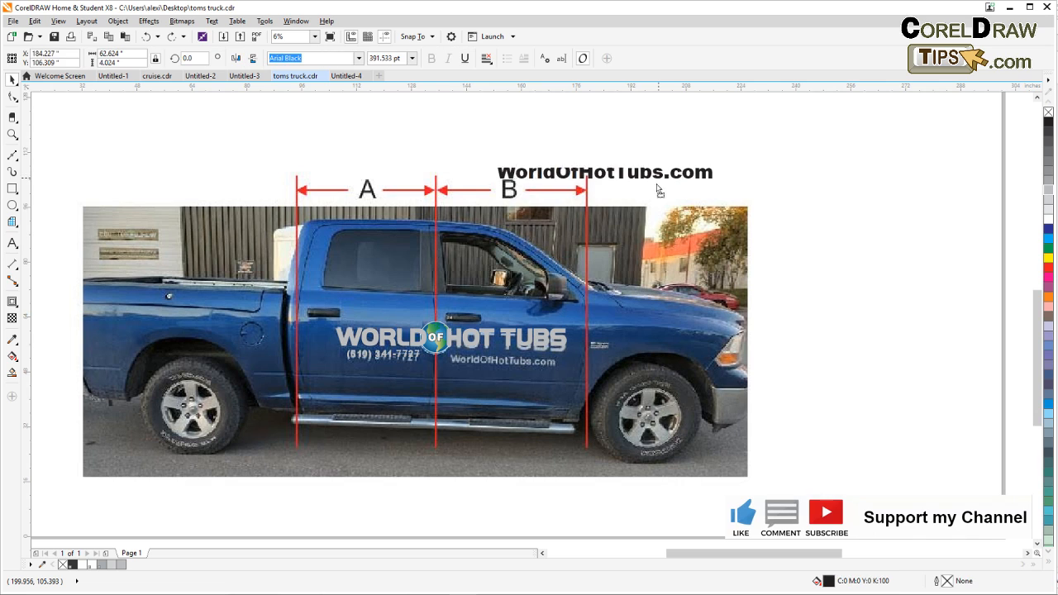
drag(658, 175, 561, 375)
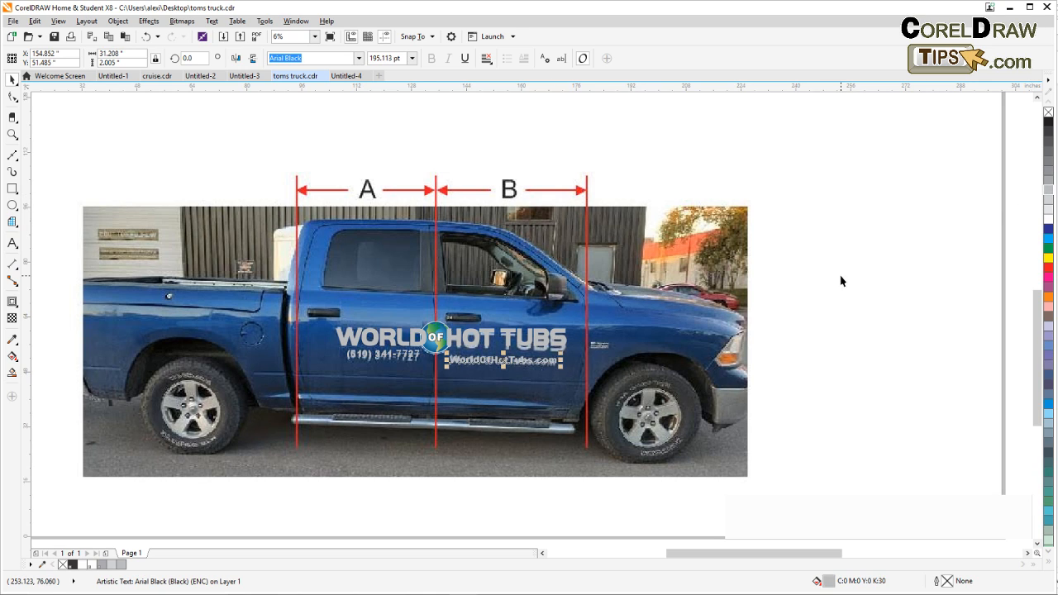
key(Escape)
scroll(436, 376, up, 2)
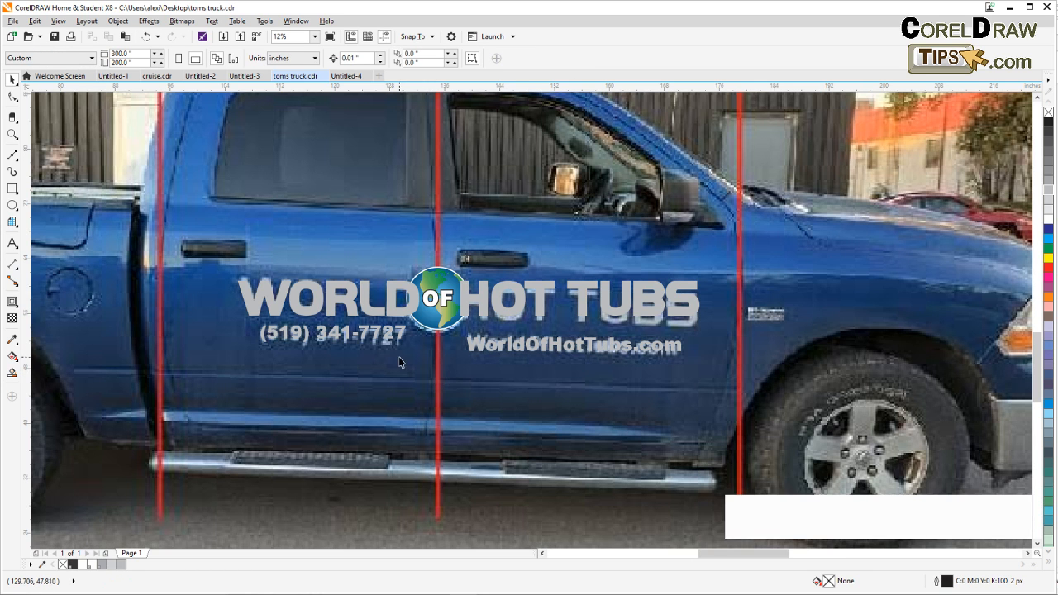
scroll(392, 362, up, 2)
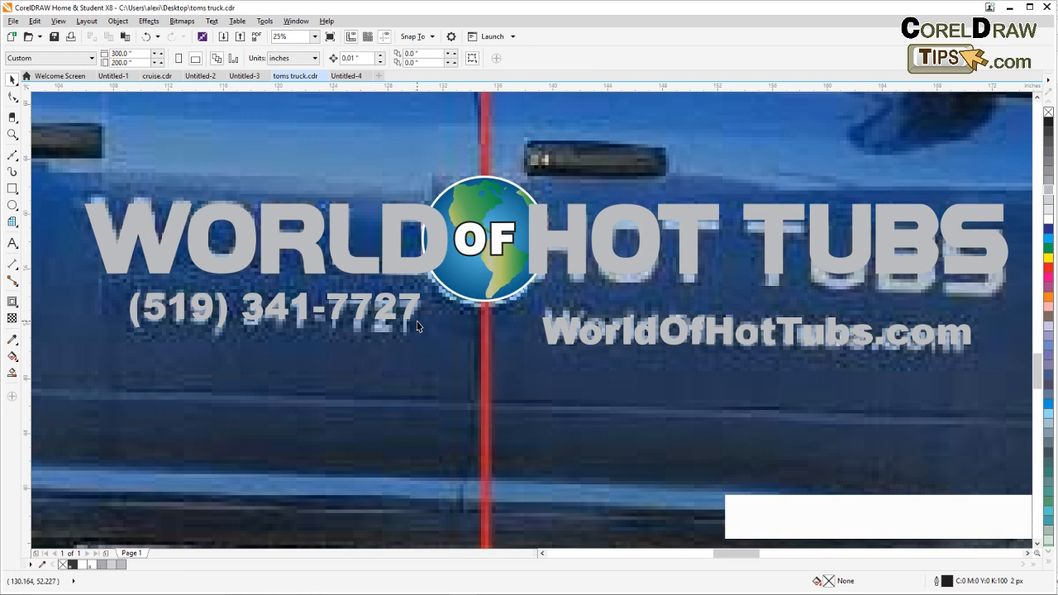
scroll(417, 325, down, 2)
scroll(417, 326, up, 1)
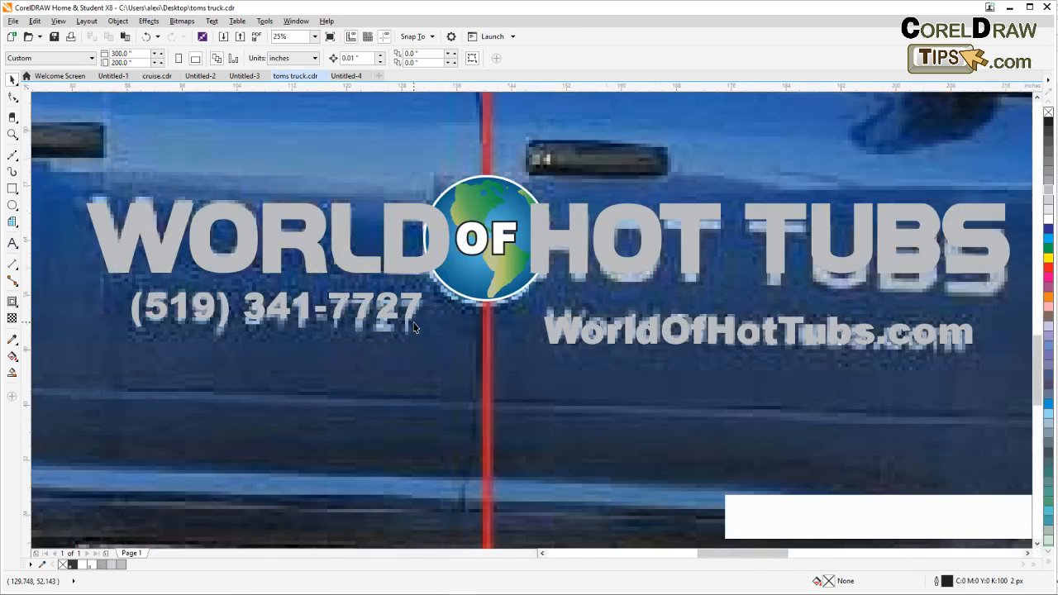
scroll(415, 327, down, 2)
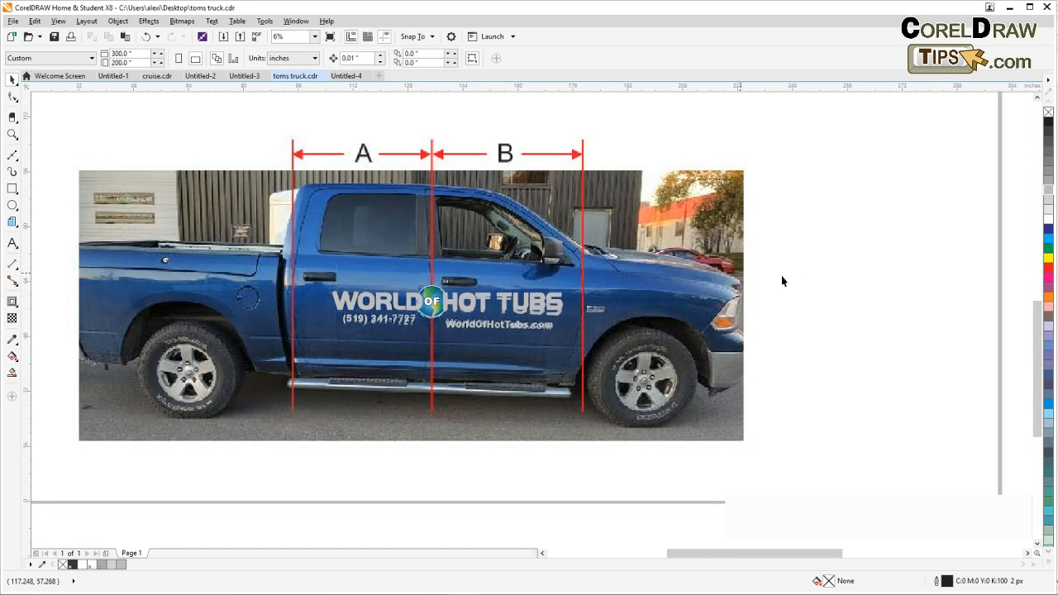
Move the logo, phone number and website text together off the doors to just below the truck photo.
drag(823, 259, 299, 390)
drag(385, 341, 385, 269)
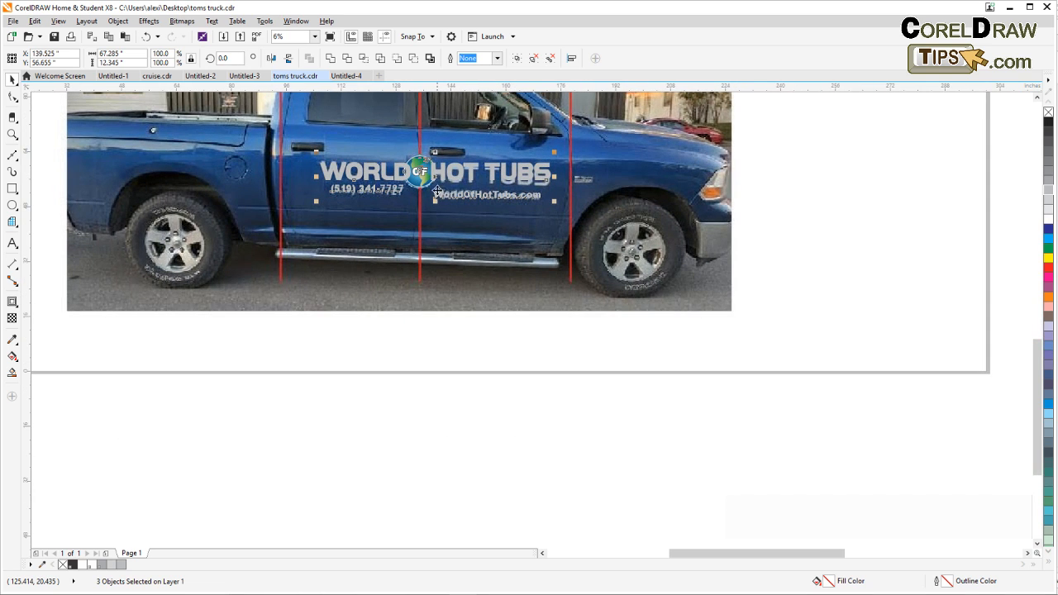
drag(435, 178, 413, 347)
click(399, 412)
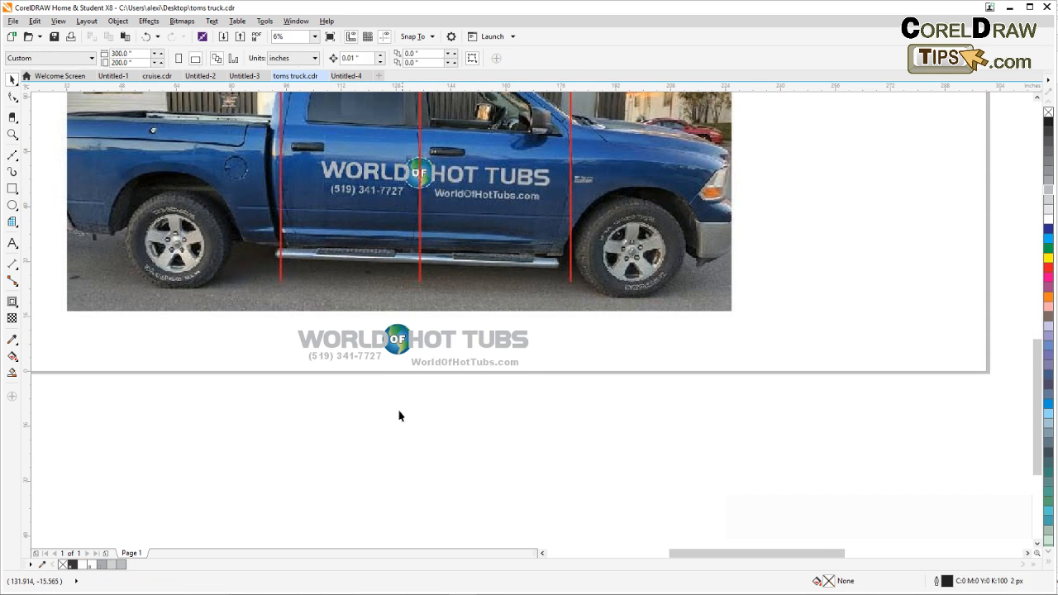
Move the phone number text slightly down below the word WORLD, closer to the level of the website text.
scroll(384, 383, up, 1)
drag(396, 407, 427, 465)
scroll(425, 468, down, 1)
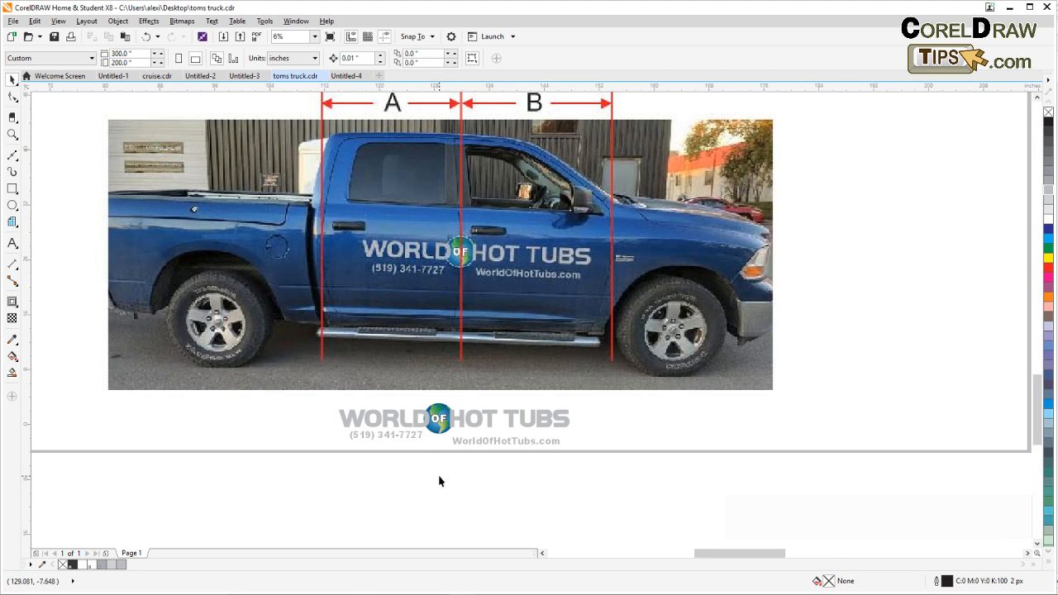
scroll(439, 477, up, 1)
drag(388, 405, 388, 413)
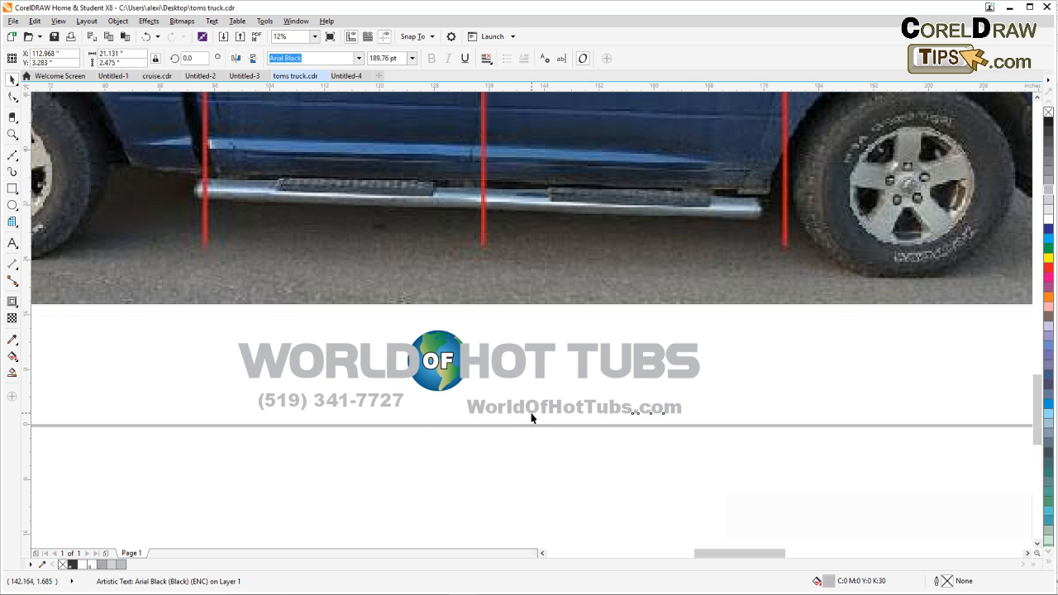
Move the WorldOfHotTubs.com text up to the phone number's level and place a horizontal guideline along its baseline.
drag(534, 421, 539, 415)
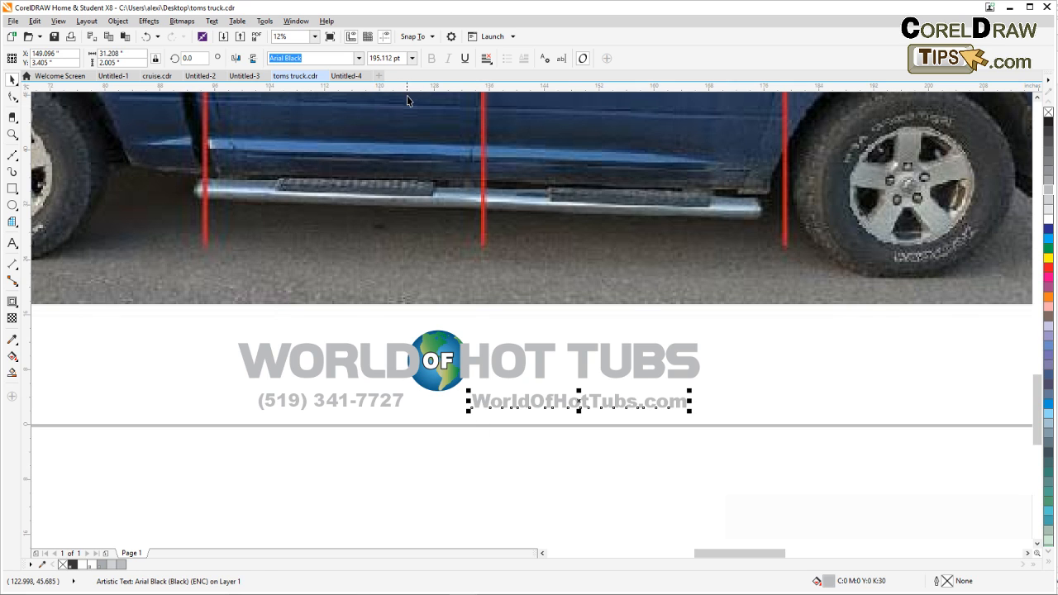
drag(407, 88, 443, 408)
scroll(405, 465, up, 2)
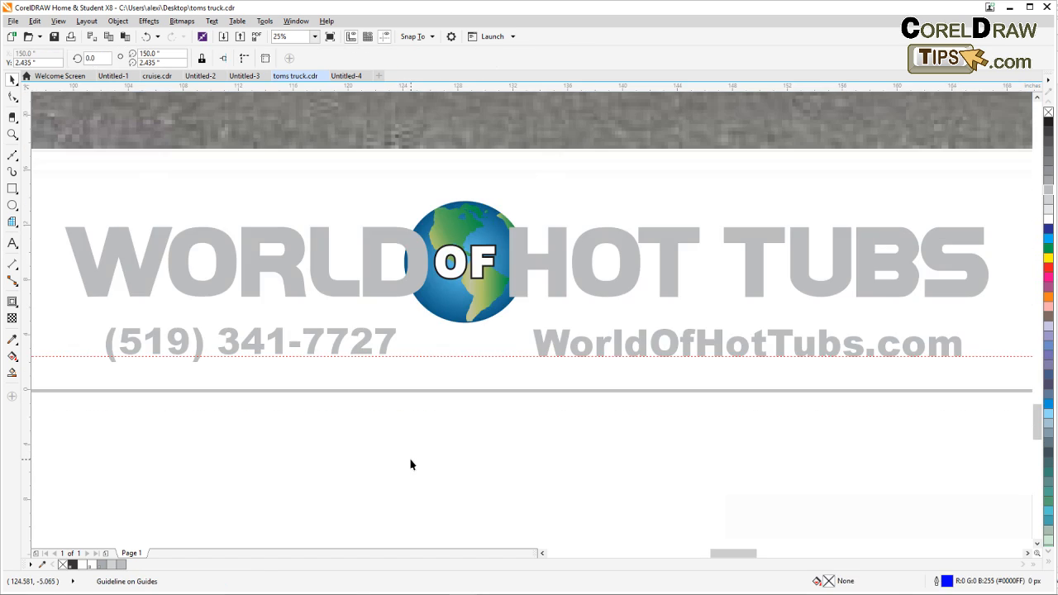
Nudge the phone number text down until its baseline sits on the guideline, level with the website text.
click(368, 352)
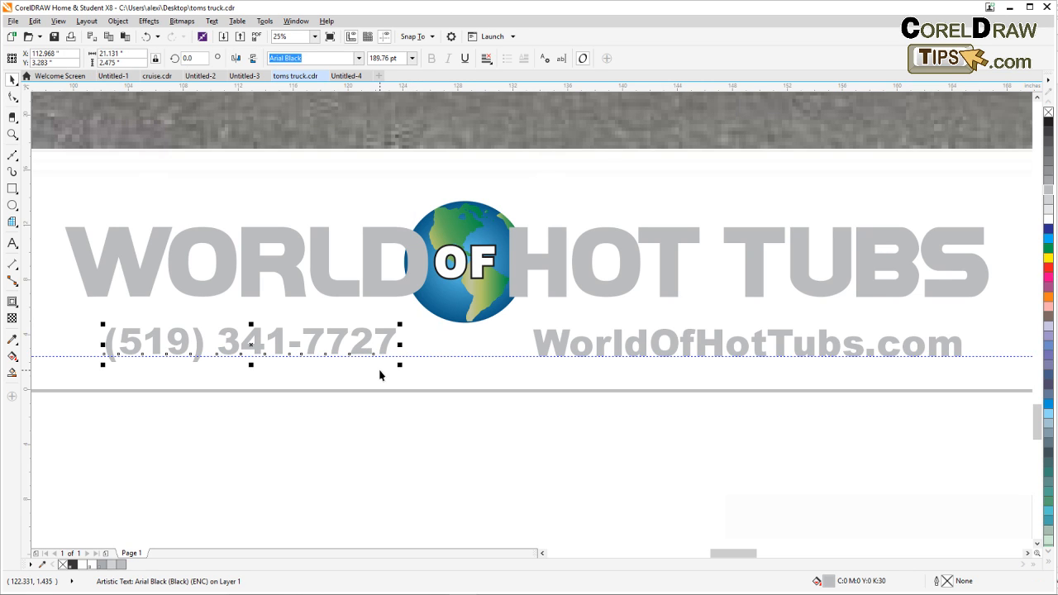
key(Down)
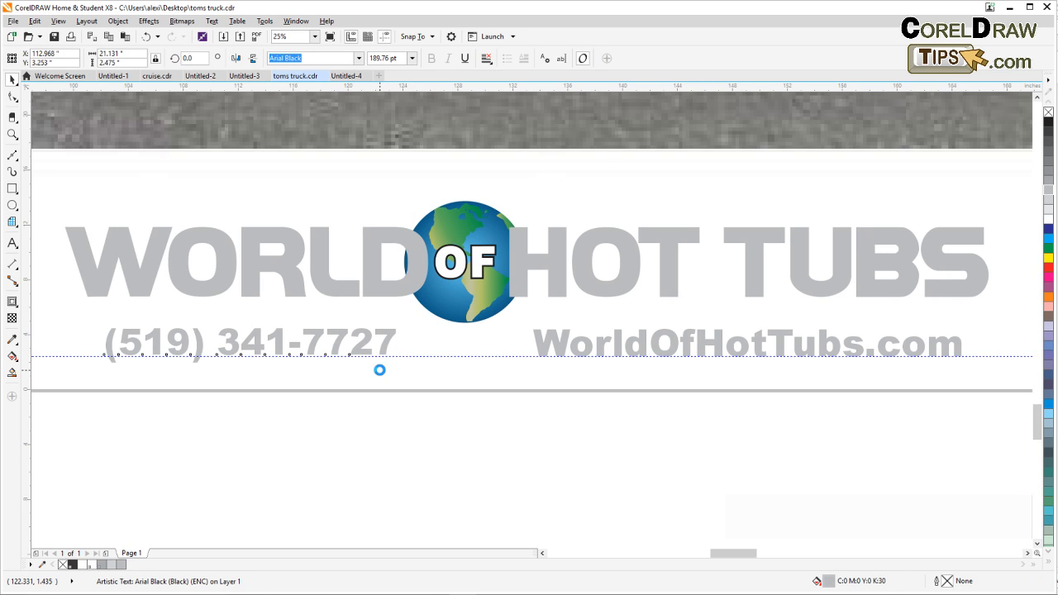
key(Down)
key(Down)
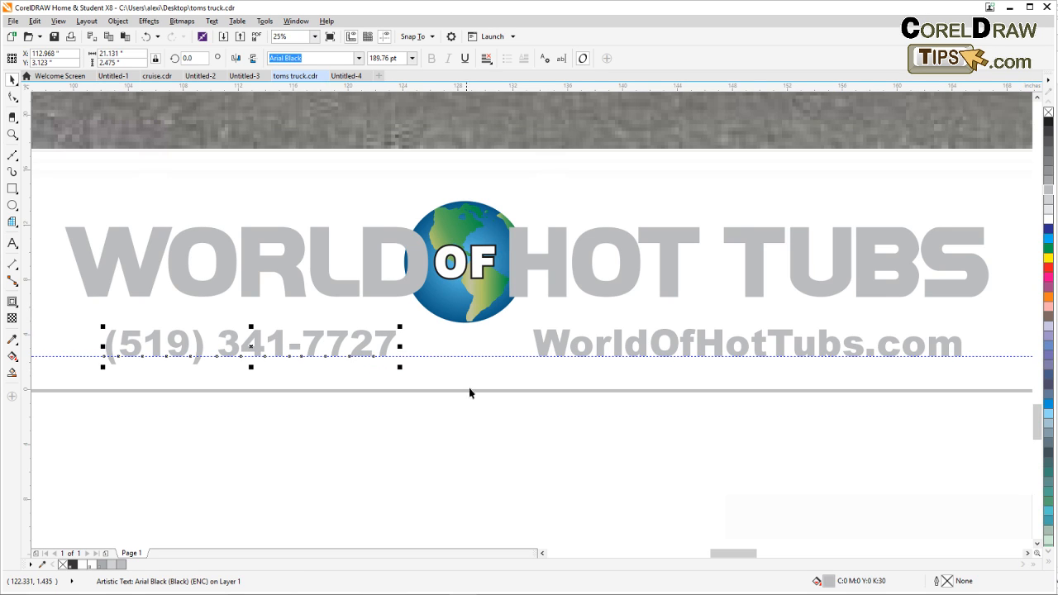
click(566, 435)
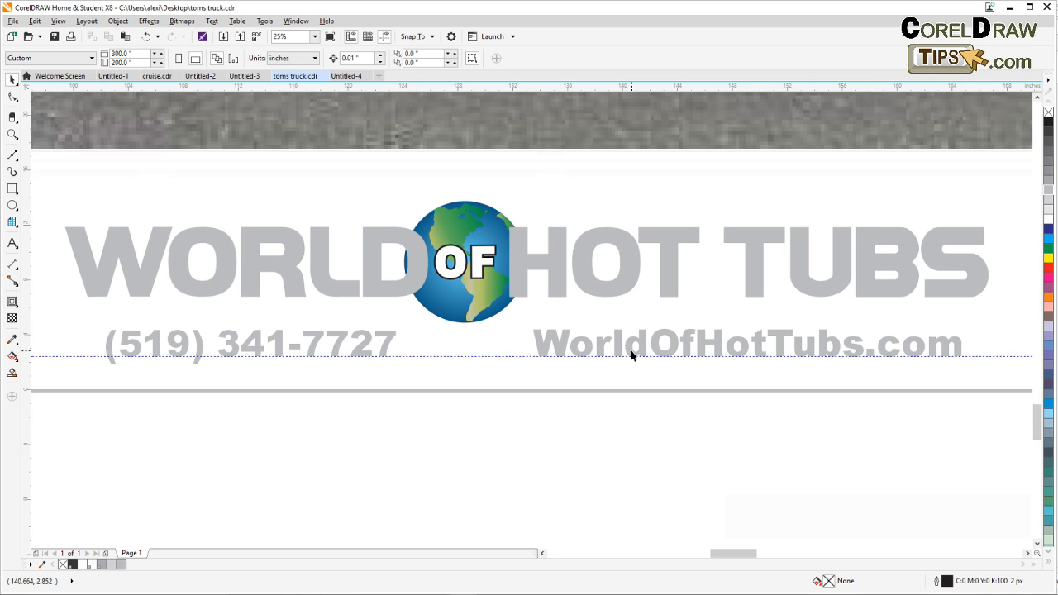
Ungroup the World of Hot Tubs logo below the truck photo into separate objects.
scroll(607, 357, down, 1)
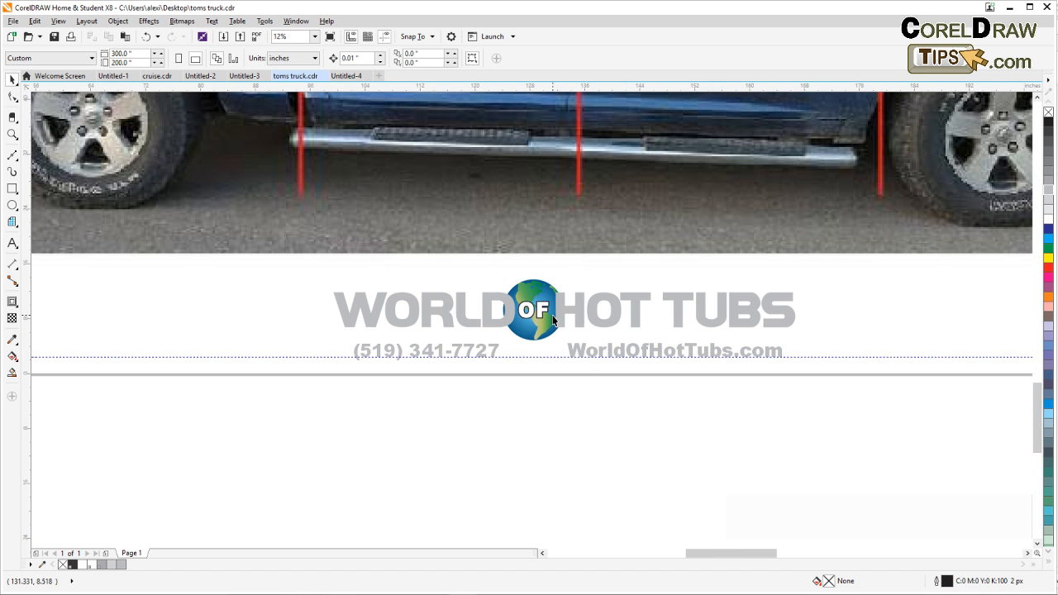
scroll(551, 323, up, 1)
scroll(542, 358, down, 1)
drag(537, 375, 473, 338)
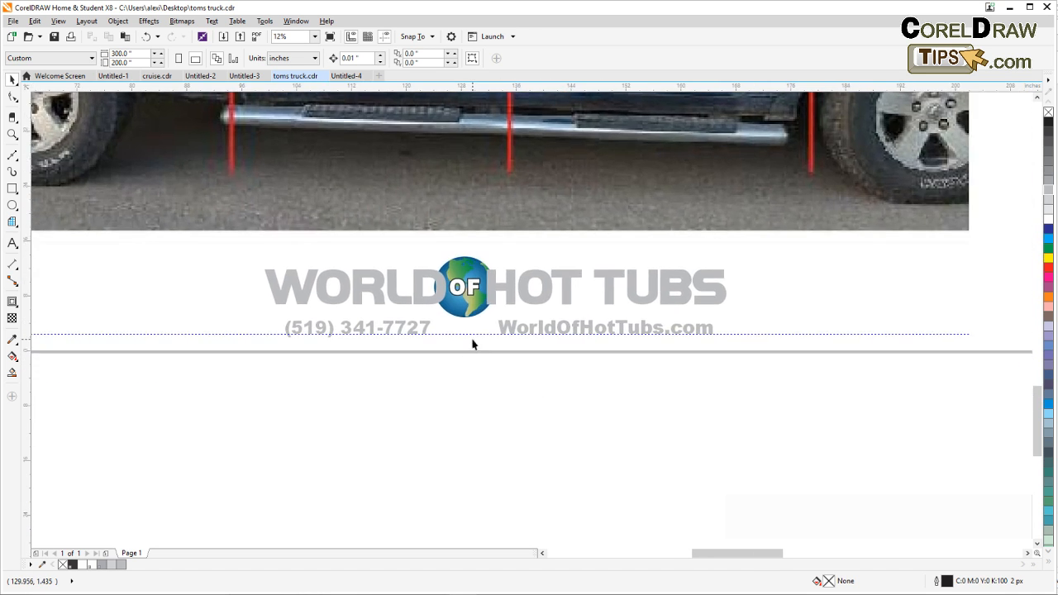
scroll(485, 408, down, 1)
drag(484, 408, 342, 373)
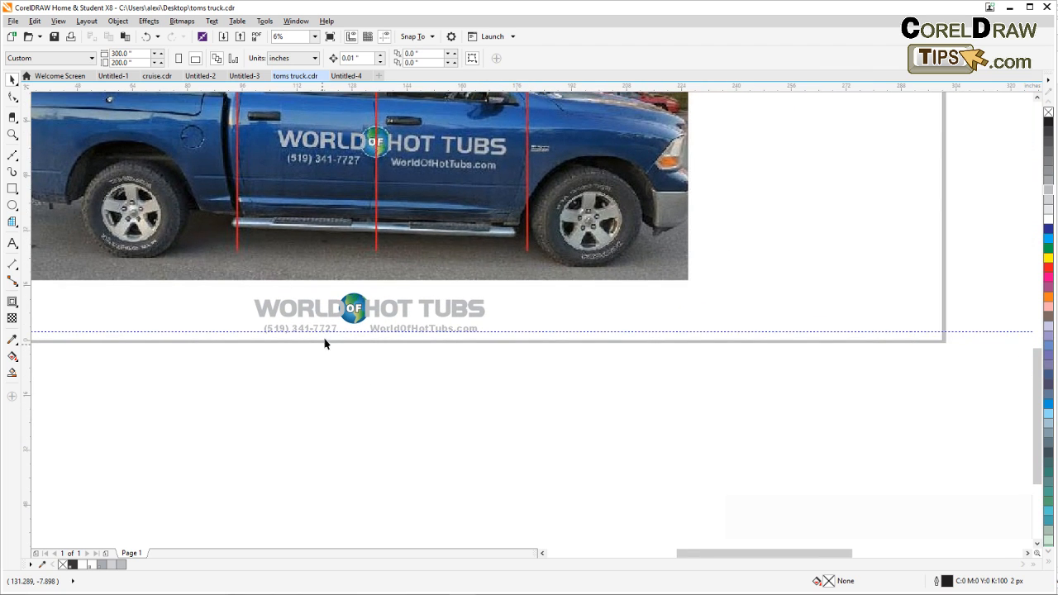
scroll(325, 344, up, 1)
click(391, 268)
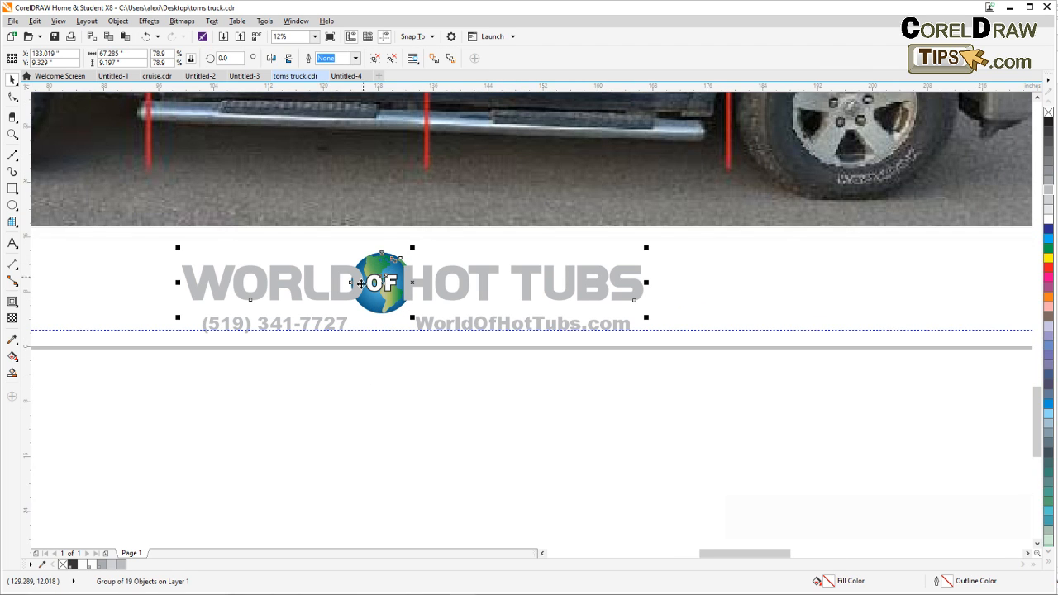
click(378, 58)
click(391, 370)
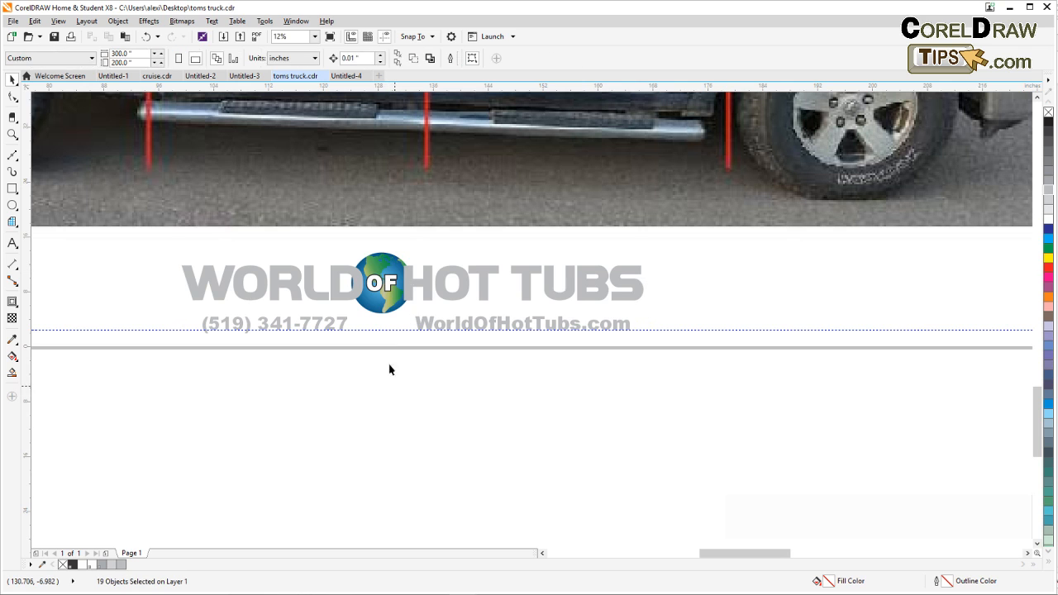
drag(346, 239, 368, 263)
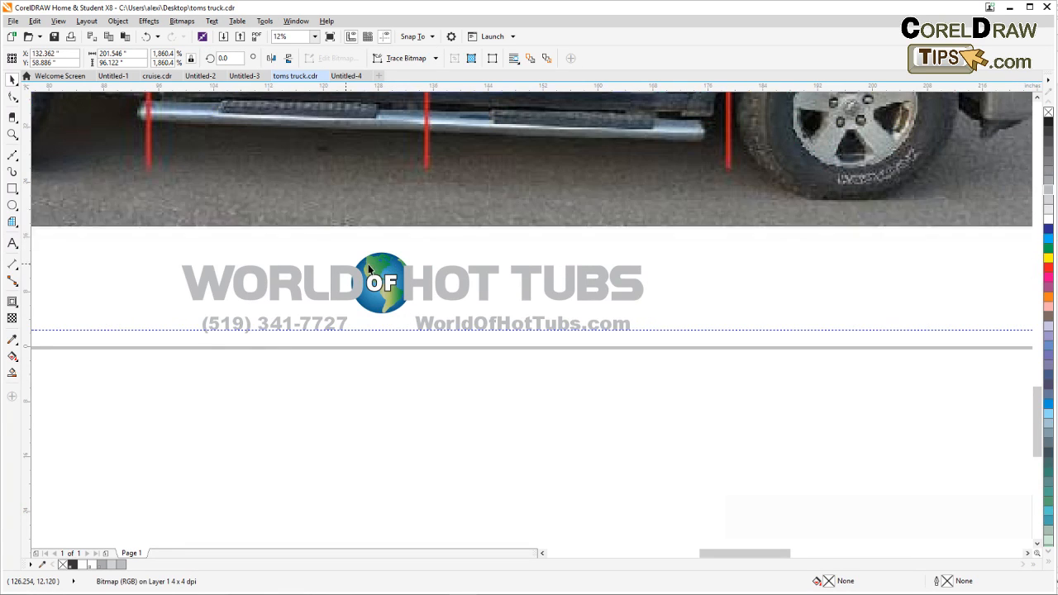
key(ctrl+z)
key(F6)
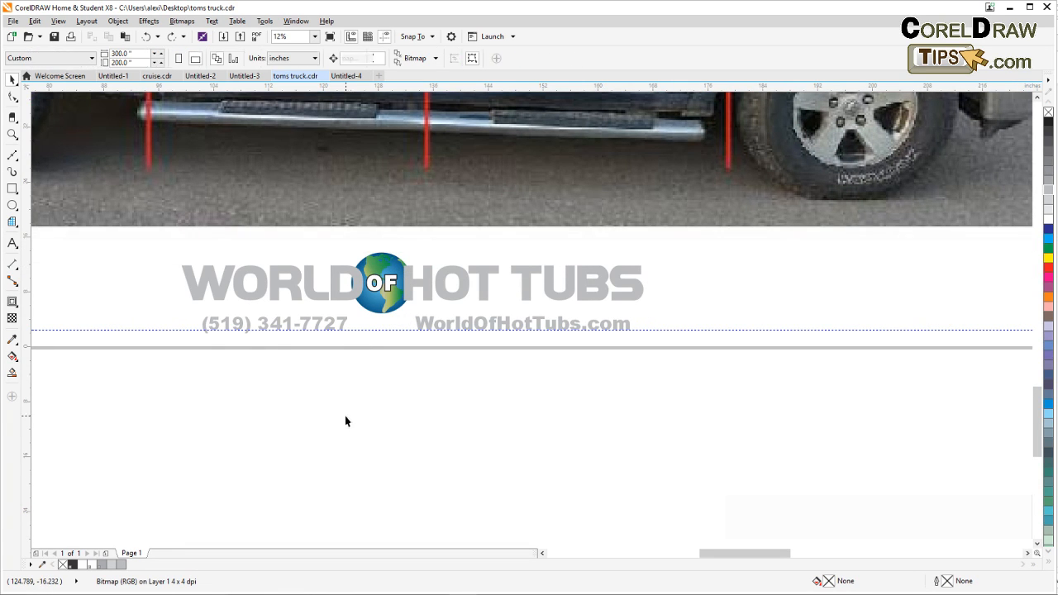
Move the globe with its OF lettering straight down out of the logo to below the page edge, away from the grey text.
drag(341, 414, 419, 239)
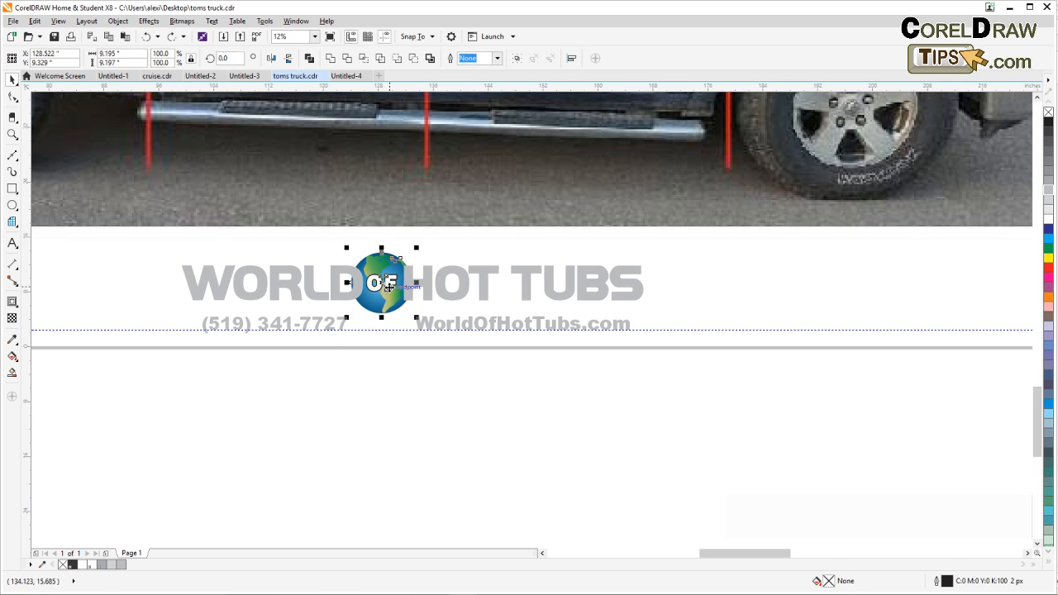
drag(385, 285, 385, 447)
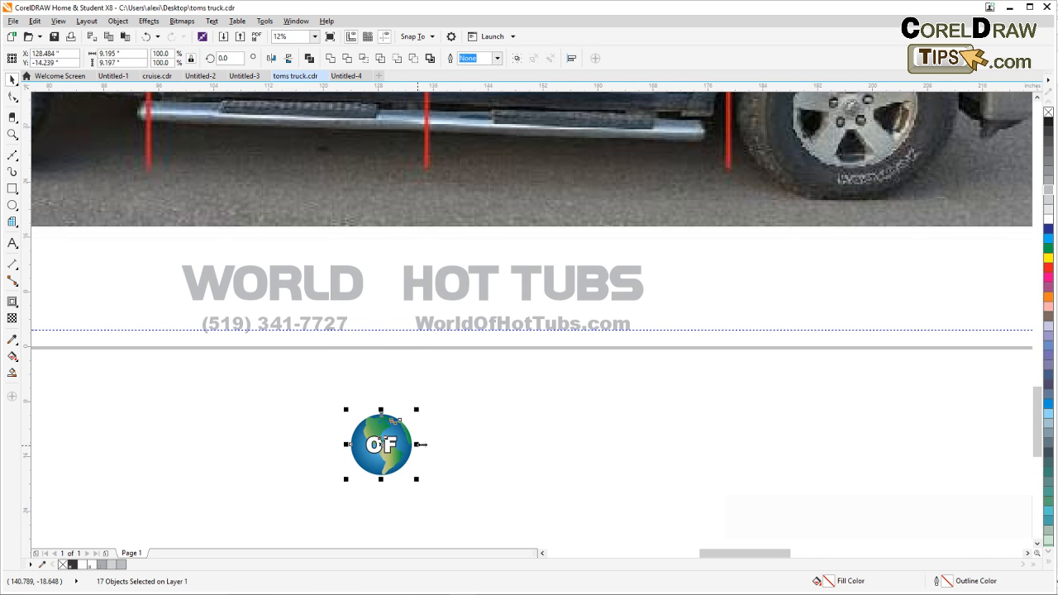
drag(161, 368, 667, 243)
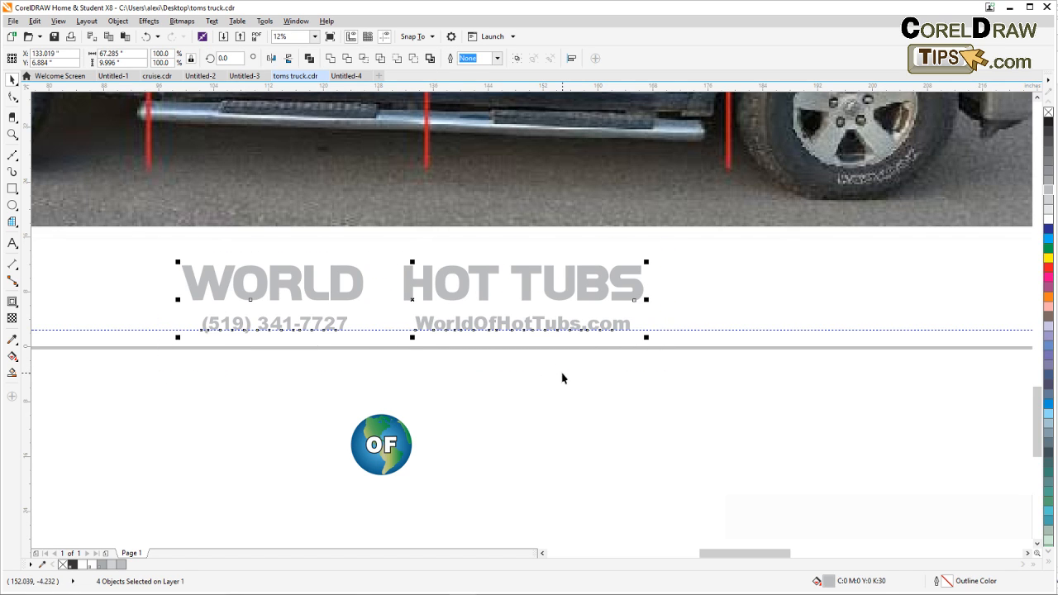
click(458, 467)
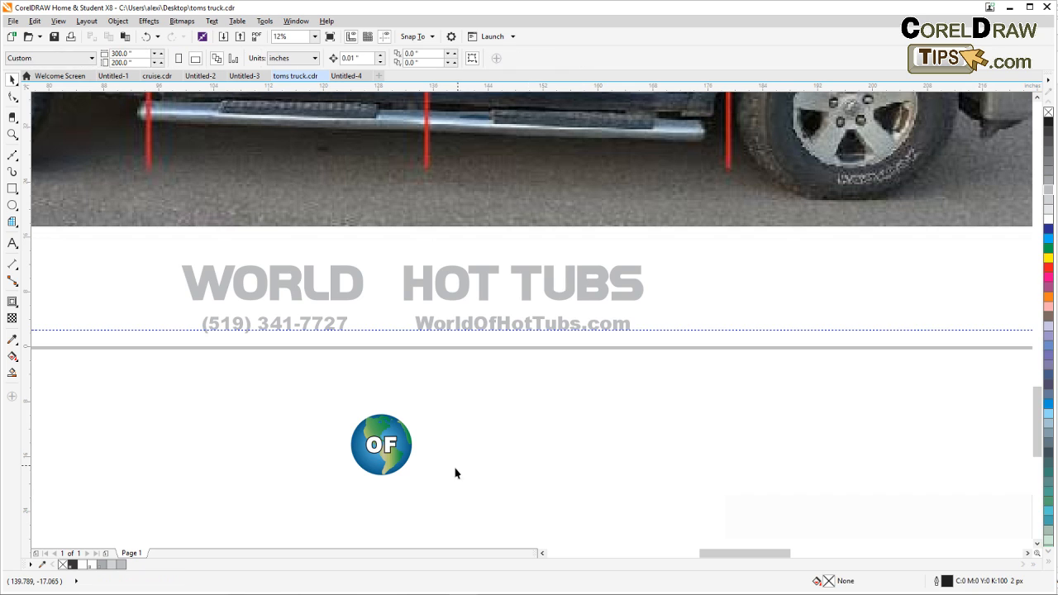
Select the blue background circle of the globe, leaving it in its original position.
scroll(381, 498, up, 2)
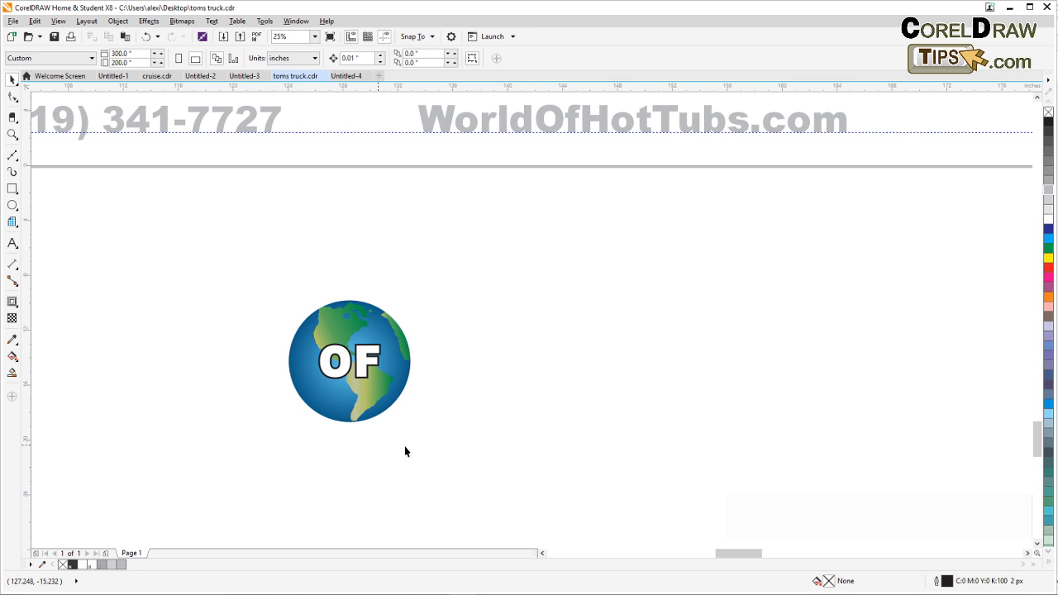
drag(316, 439, 338, 425)
scroll(357, 432, up, 3)
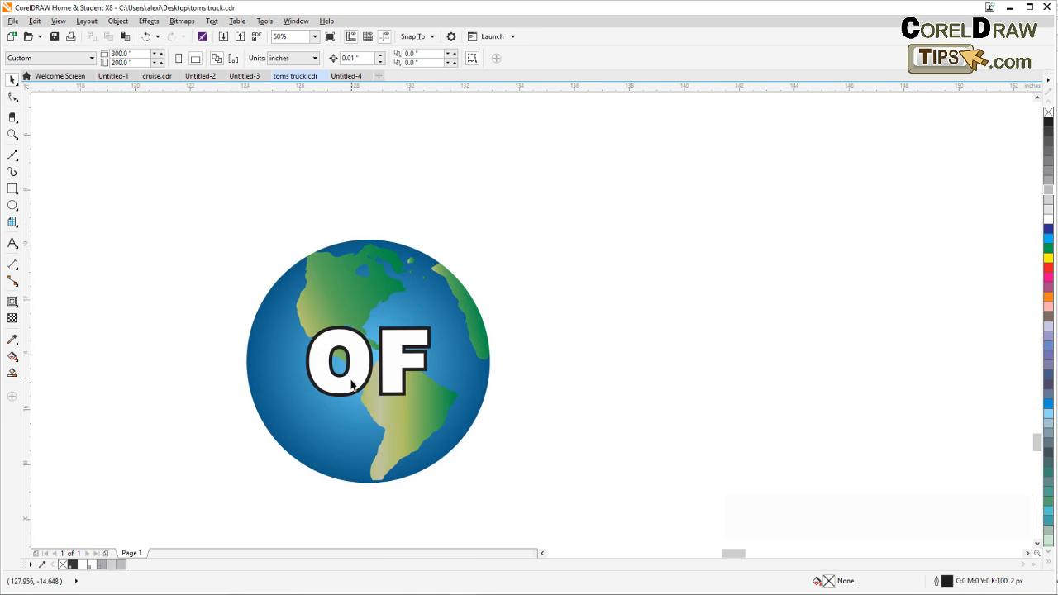
click(324, 385)
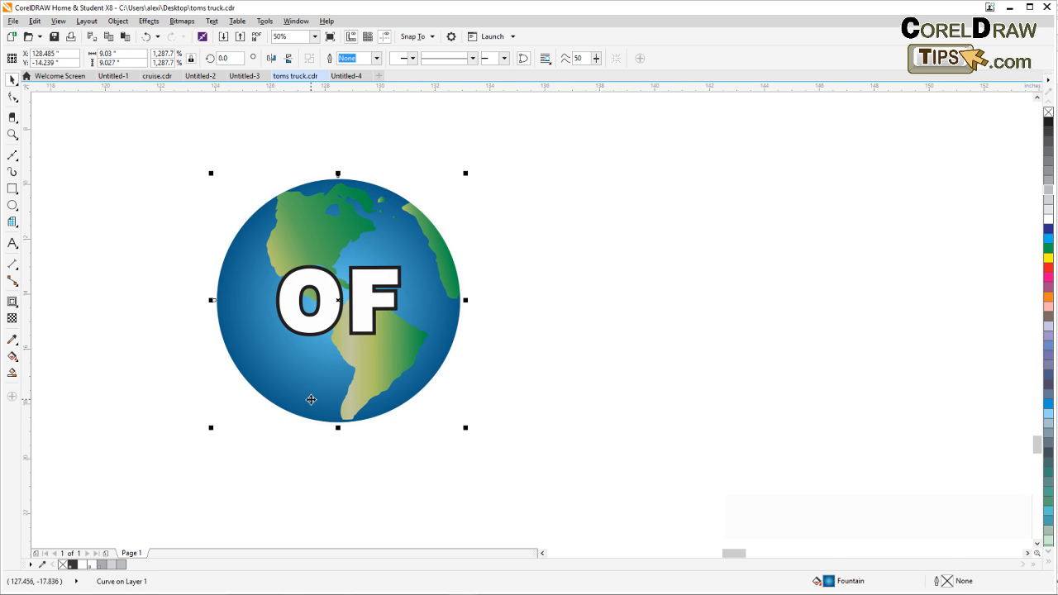
click(518, 404)
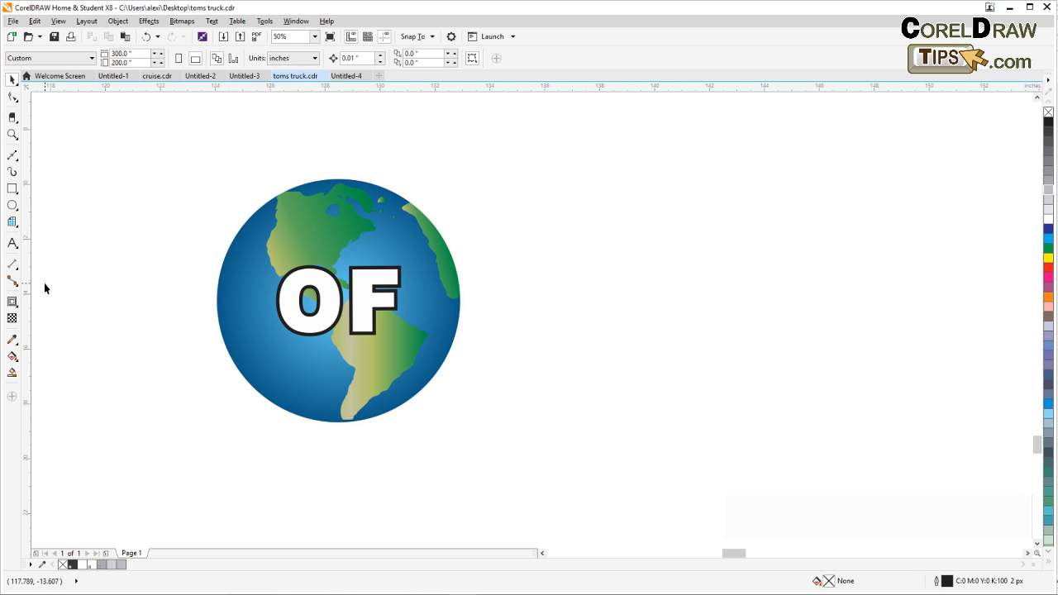
click(247, 251)
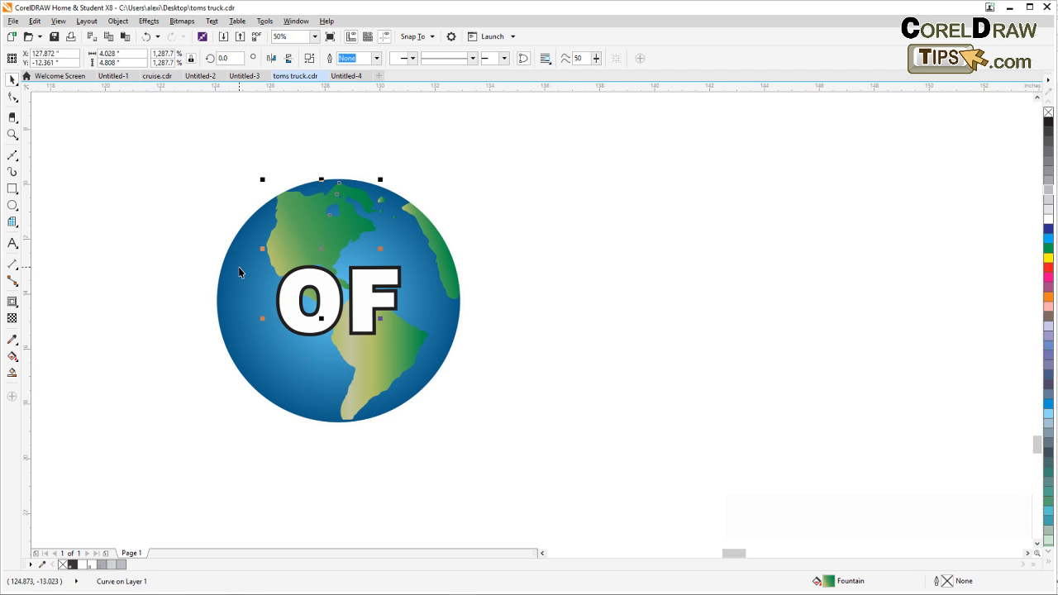
click(239, 272)
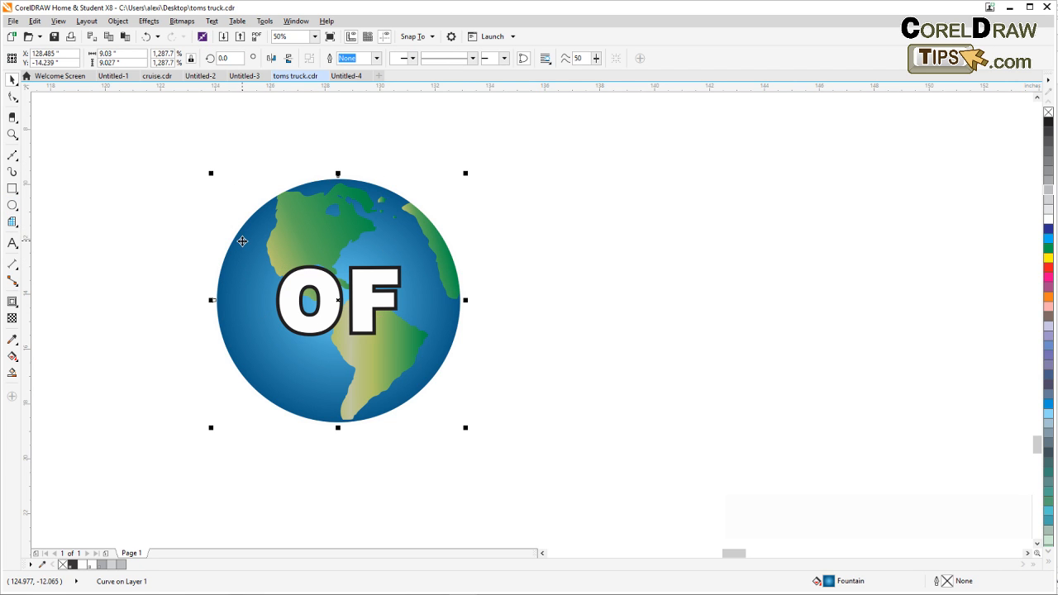
drag(242, 241, 173, 263)
key(ctrl+z)
Add a one-step outside contour around the globe's blue circle with an offset of 0.09 inches.
click(14, 304)
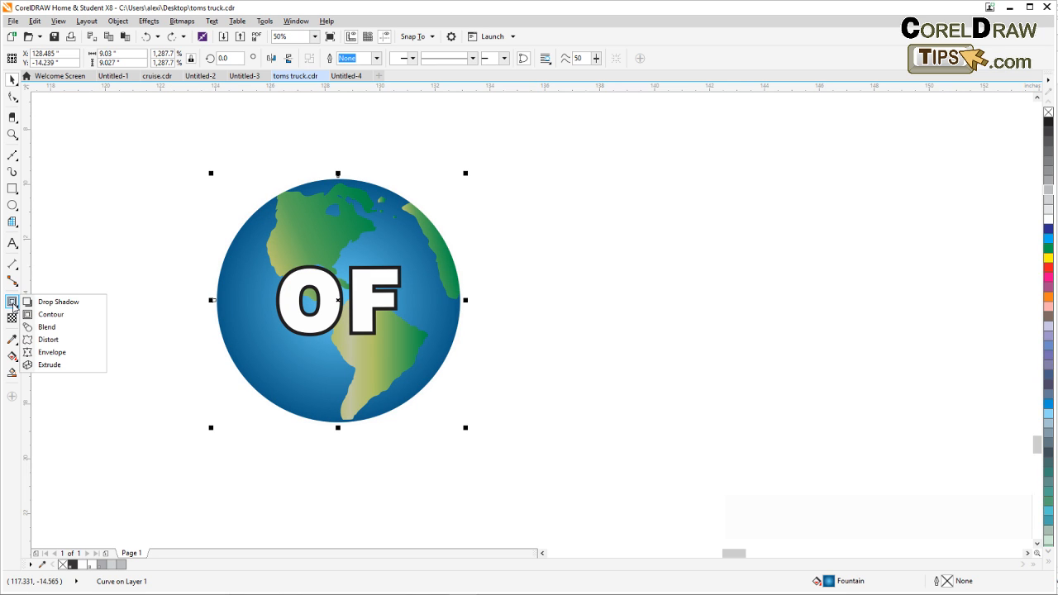
click(60, 316)
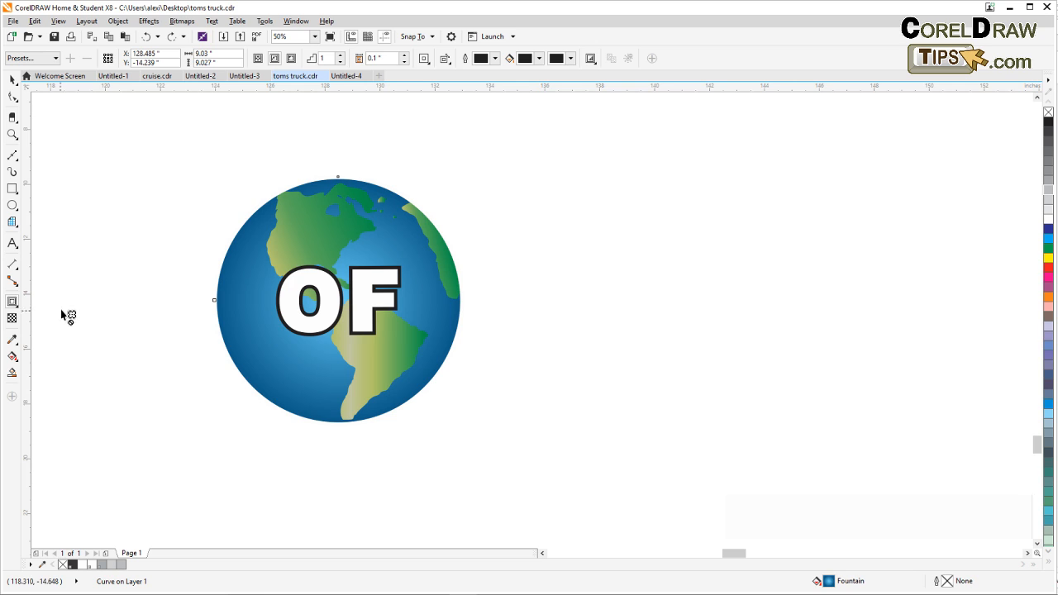
click(291, 60)
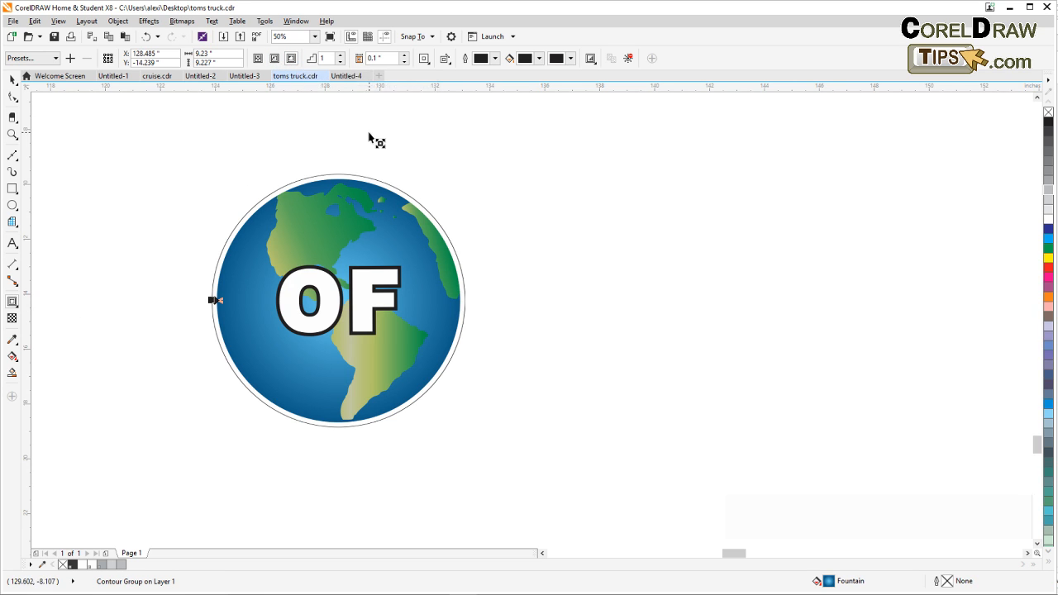
click(405, 62)
click(405, 62)
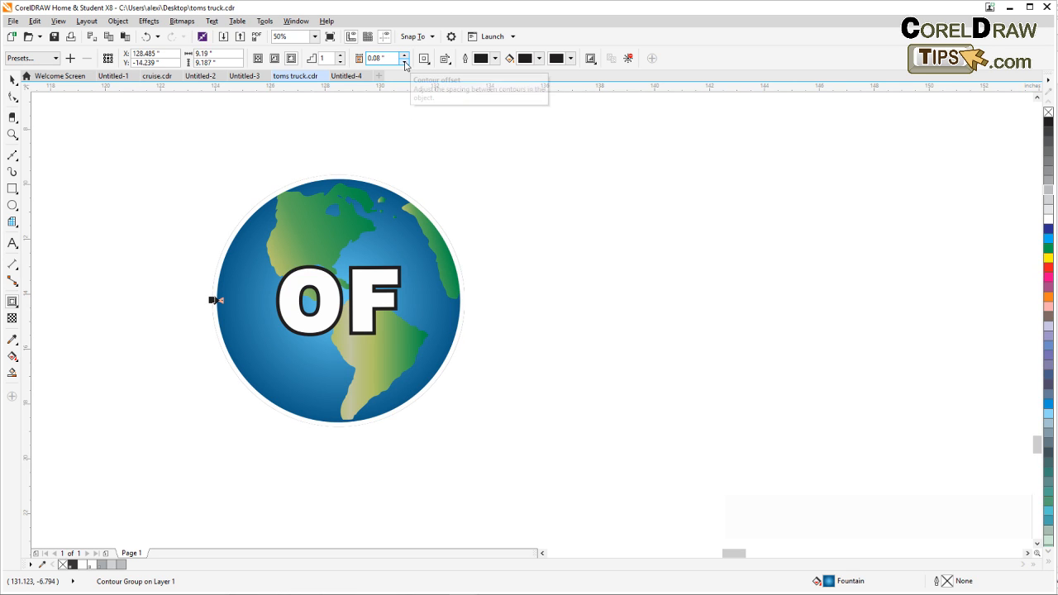
click(405, 56)
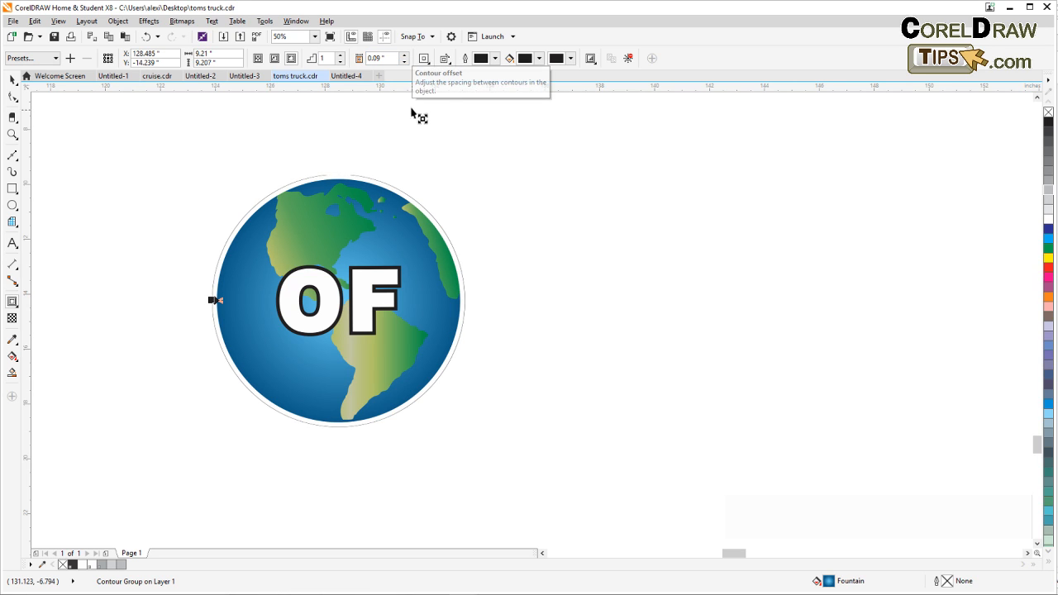
click(13, 79)
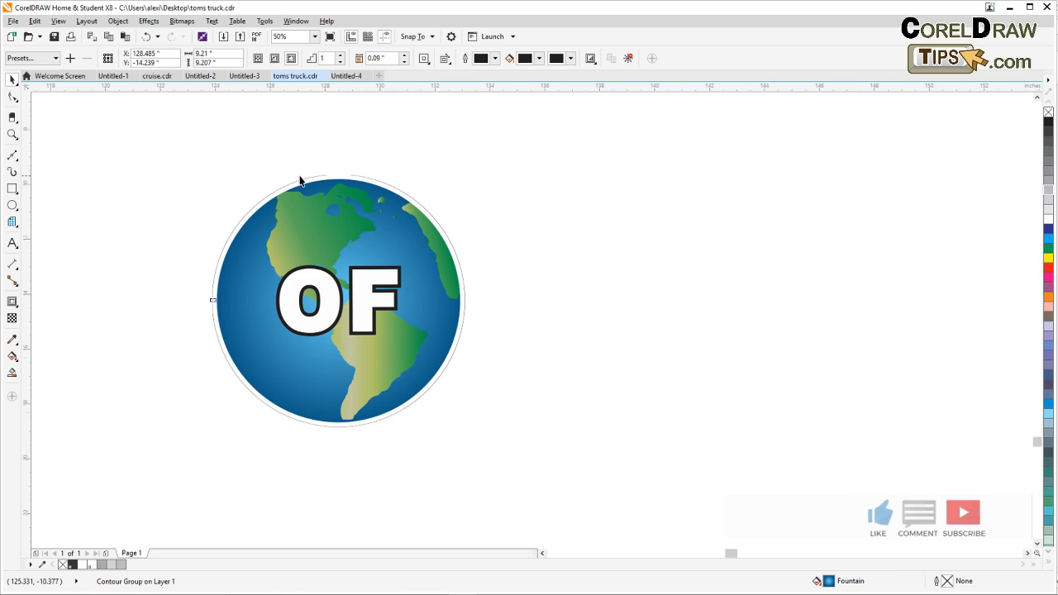
scroll(300, 177, up, 2)
scroll(300, 177, down, 1)
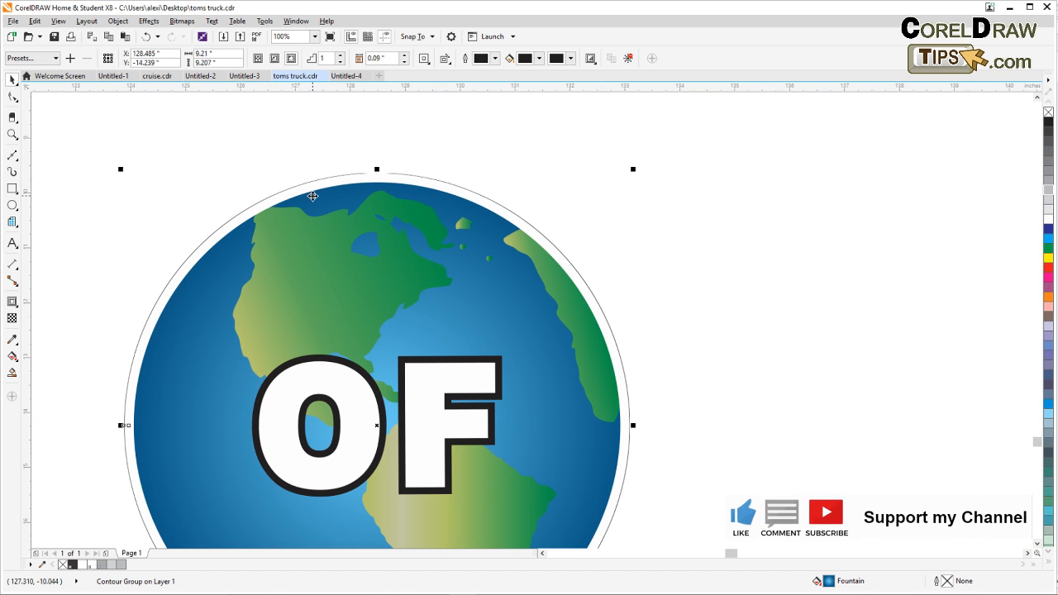
scroll(312, 195, down, 1)
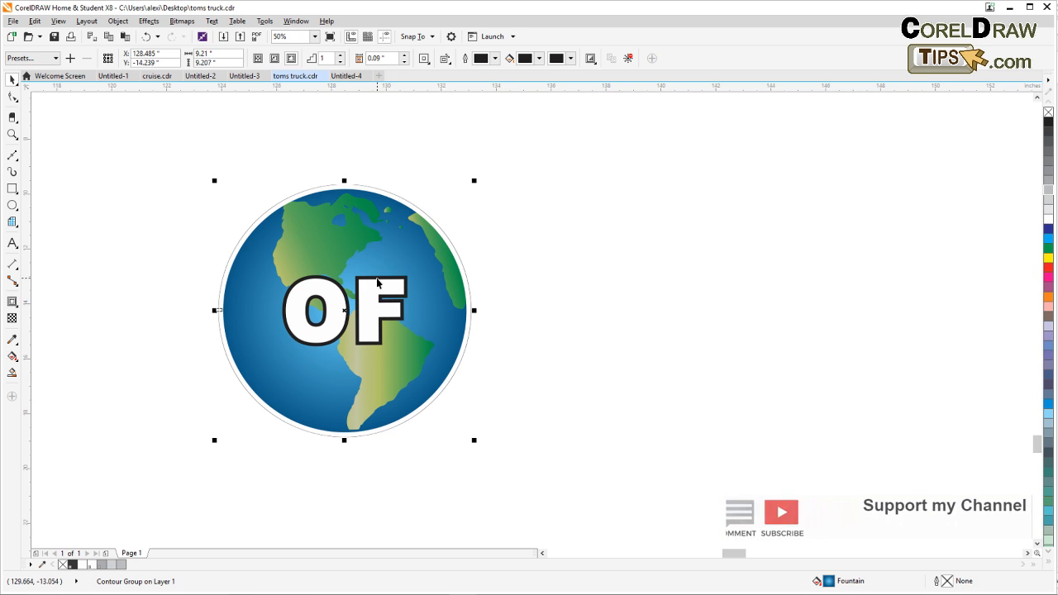
click(673, 329)
Select the layout parts in turn: WORLD with the phone number, HOT TUBS with the website text, and the globe, and compare them with the truck doors.
scroll(483, 377, down, 1)
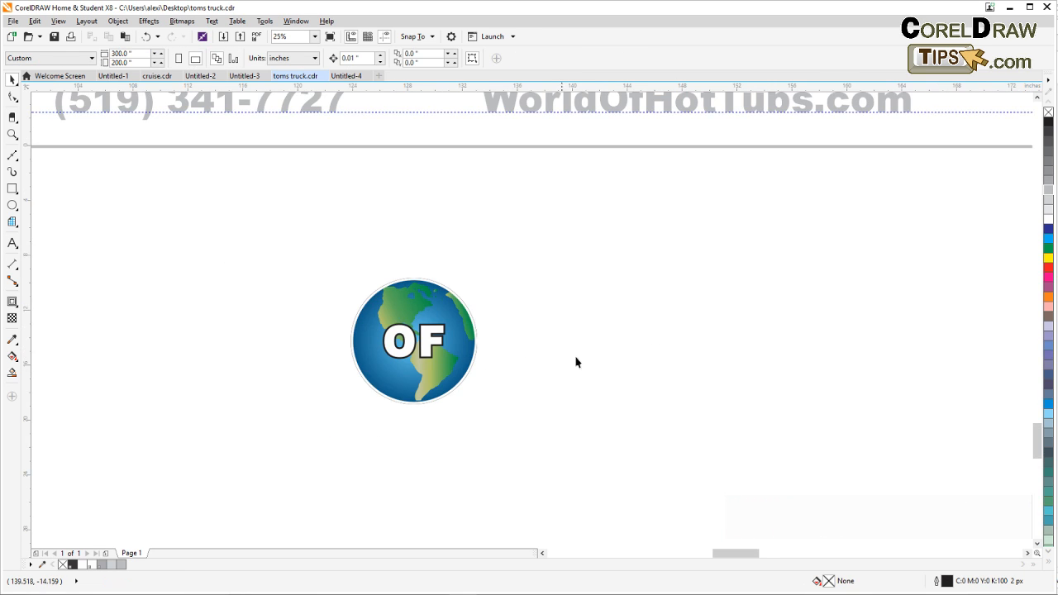
scroll(762, 310, down, 1)
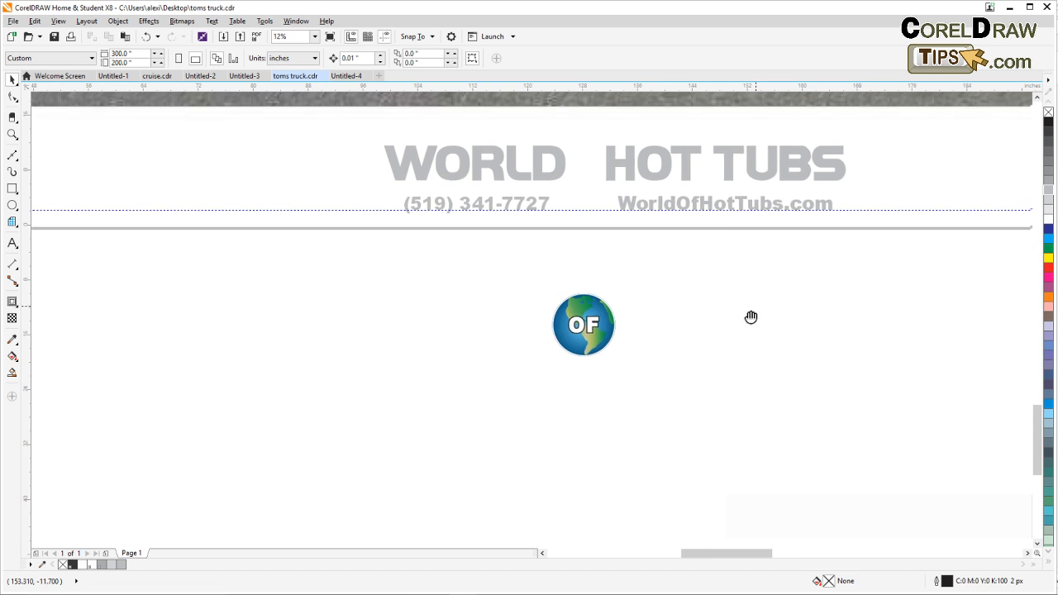
drag(751, 314, 591, 380)
drag(368, 447, 560, 423)
click(604, 378)
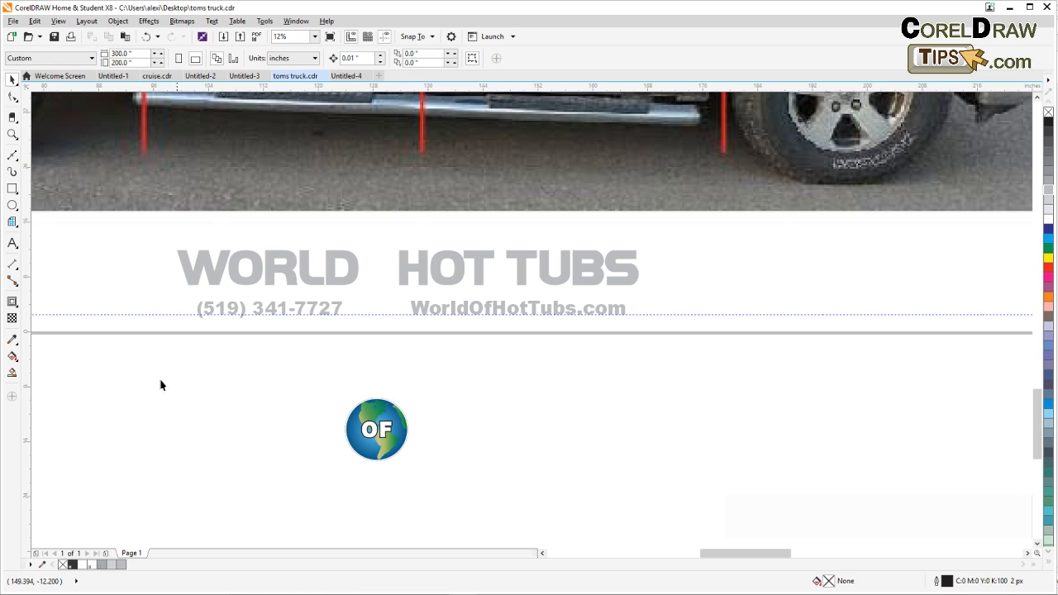
drag(159, 381, 365, 238)
drag(375, 375, 681, 227)
drag(501, 366, 272, 521)
scroll(479, 455, up, 5)
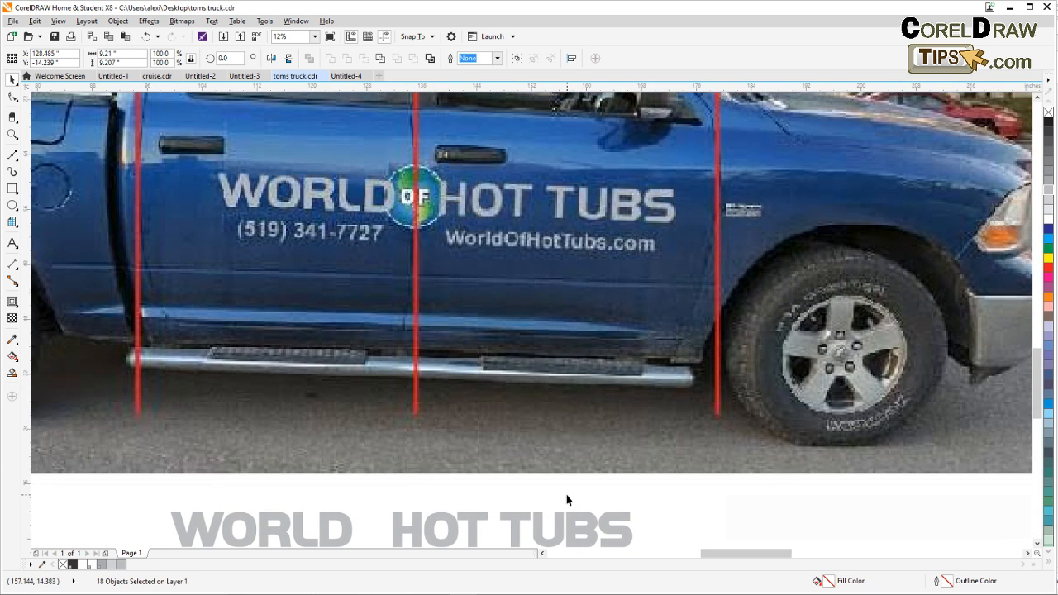
Compare the lettering on the truck's side photo with the grey text layout and separated globe below it.
click(567, 500)
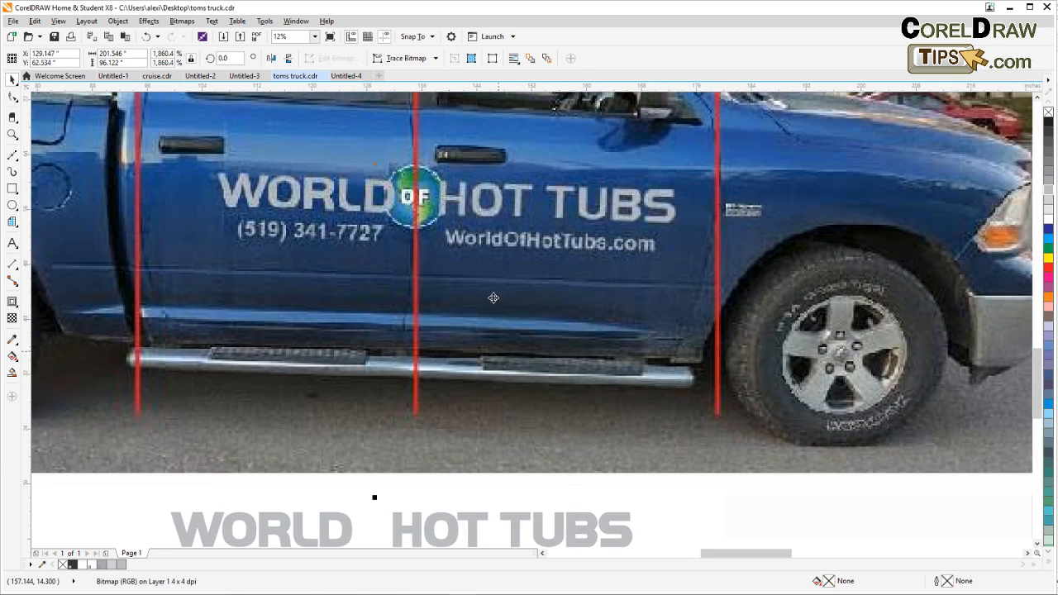
click(716, 533)
drag(510, 337, 501, 410)
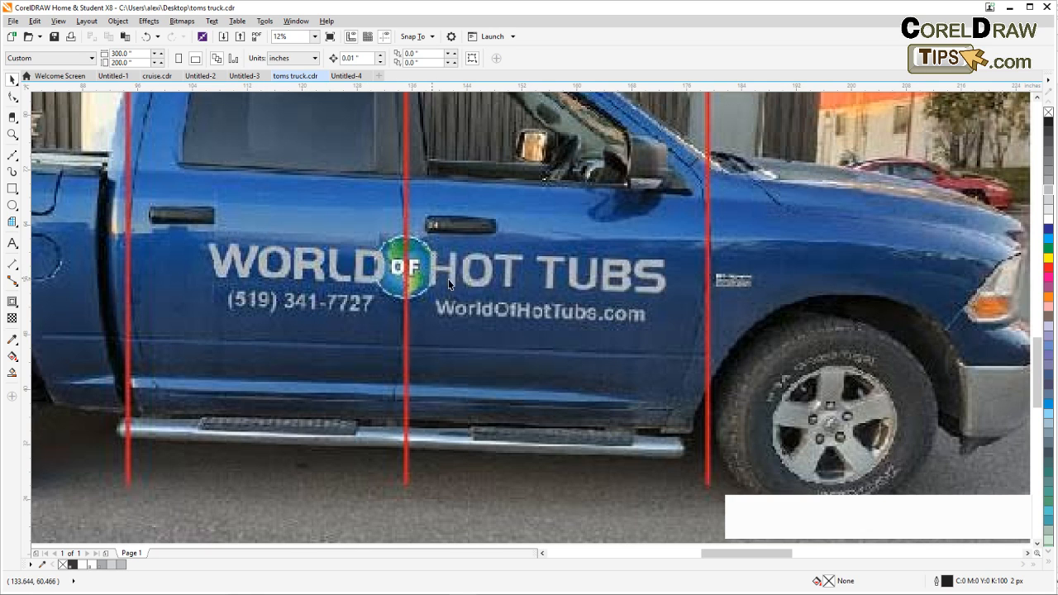
scroll(458, 384, down, 1)
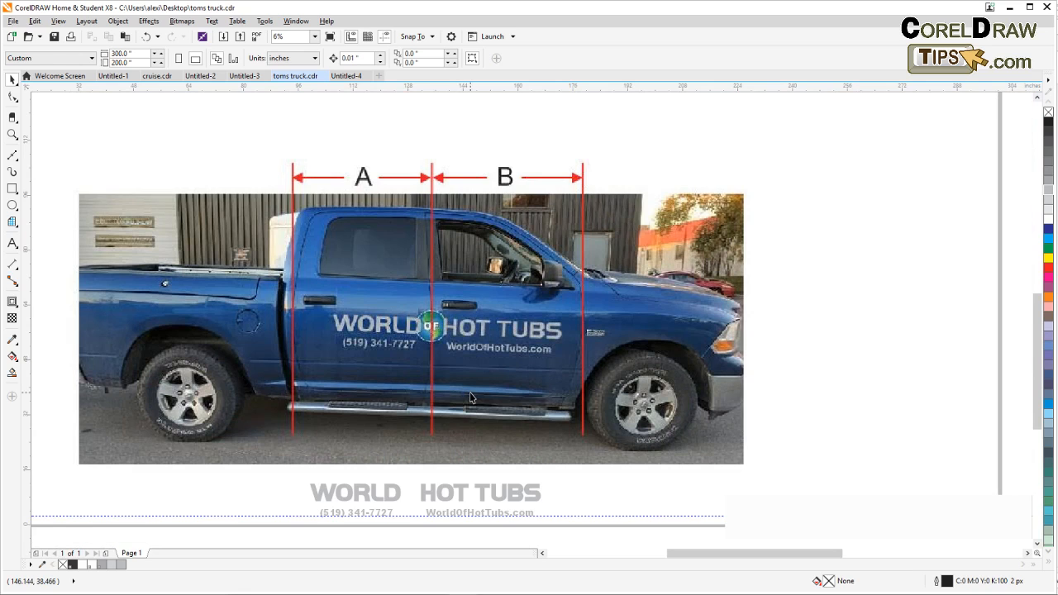
drag(469, 392, 413, 323)
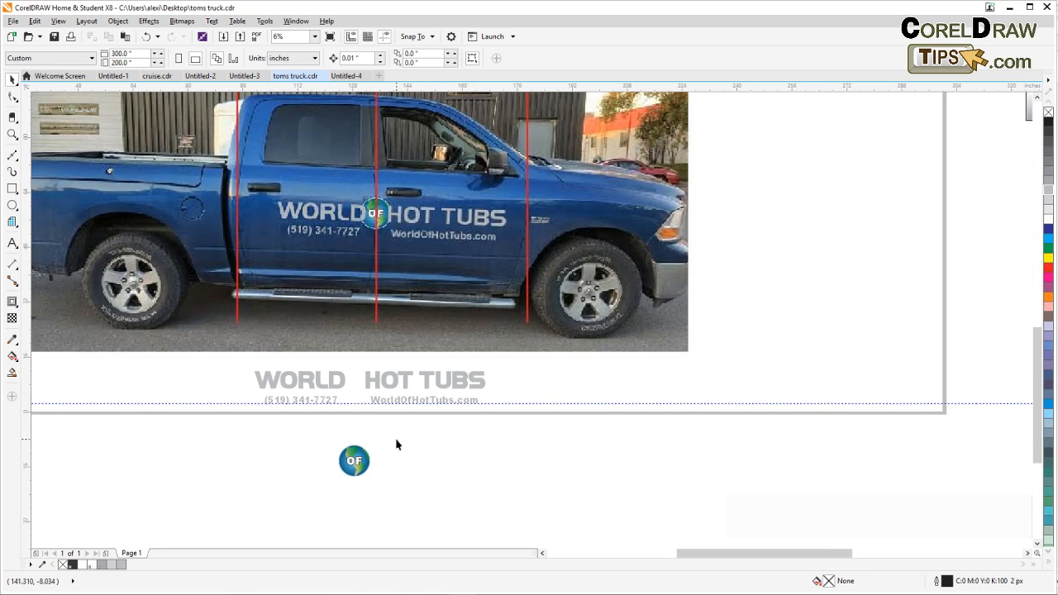
drag(395, 439, 448, 450)
Examine the tailgate photo, its dimensioned areas C, D and E, and the logo, phone number and website lettering on it.
scroll(449, 447, down, 1)
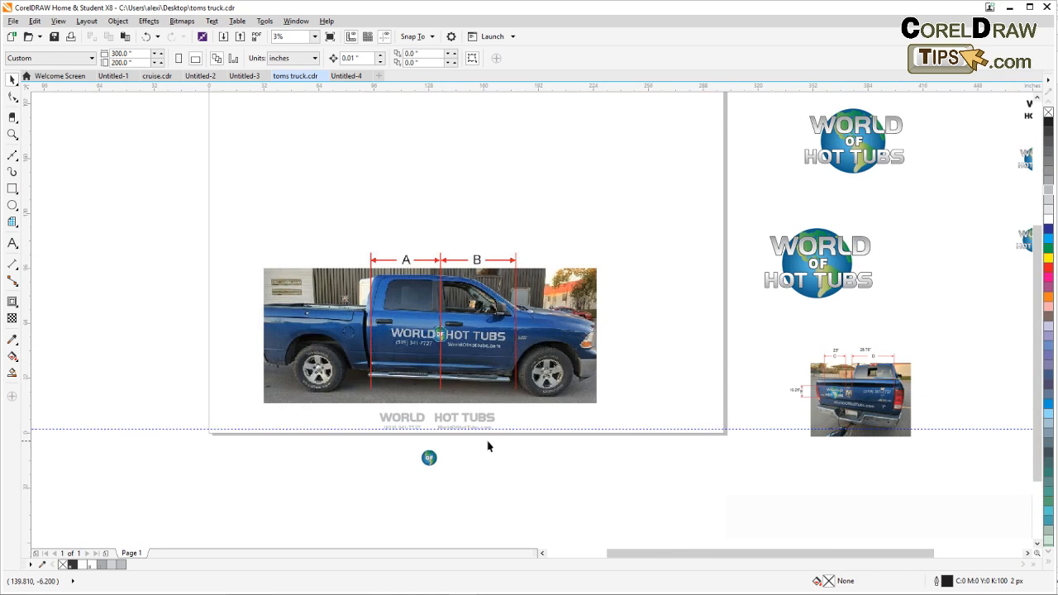
scroll(484, 435, right, 3)
scroll(595, 446, up, 1)
drag(596, 444, 342, 475)
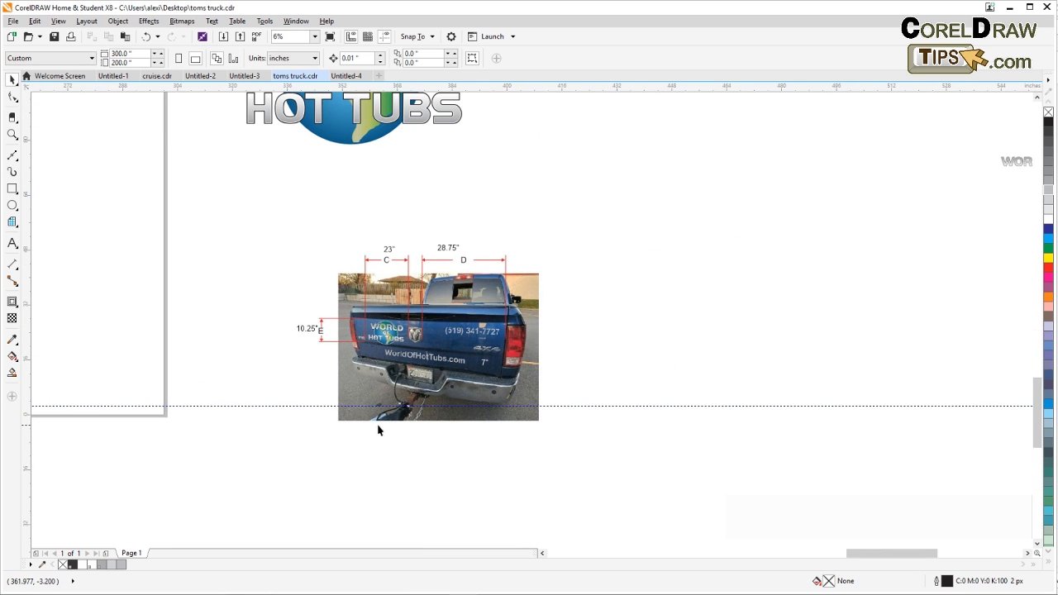
scroll(378, 428, up, 1)
drag(534, 392, 453, 417)
drag(248, 346, 257, 338)
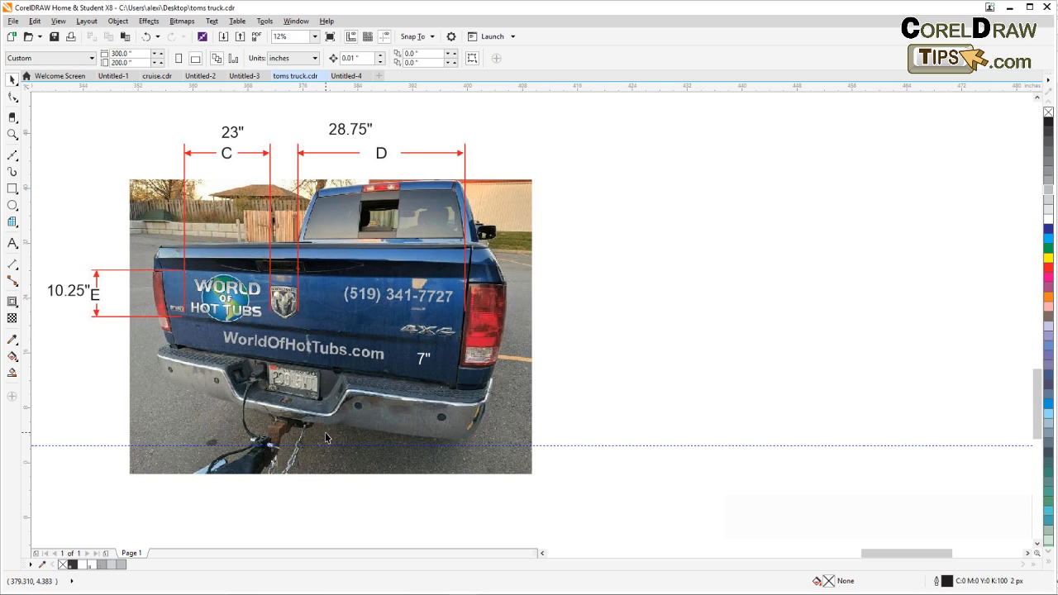
drag(325, 437, 352, 404)
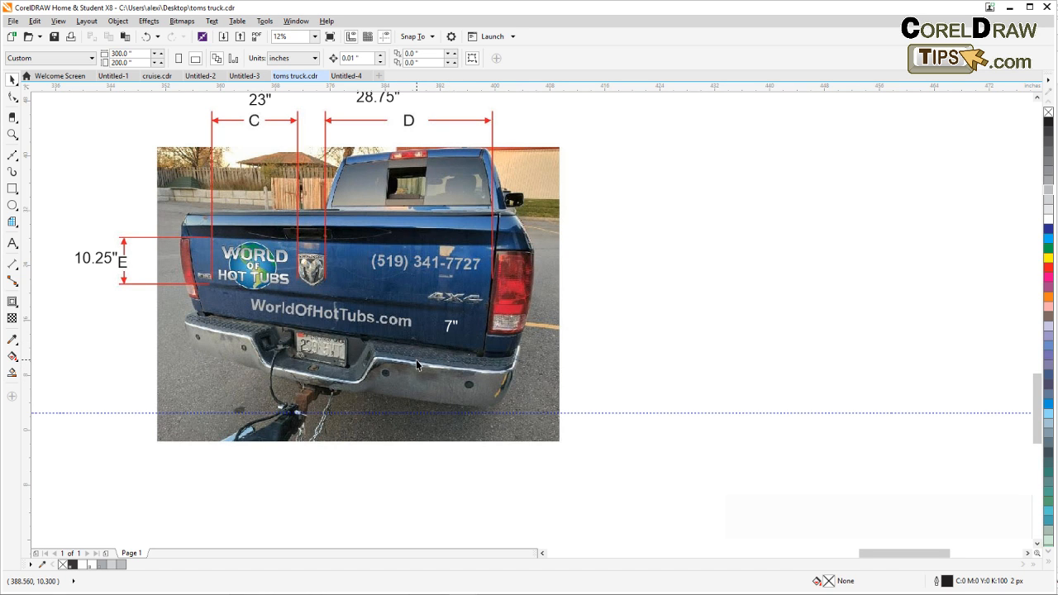
drag(417, 365, 405, 386)
scroll(405, 379, down, 1)
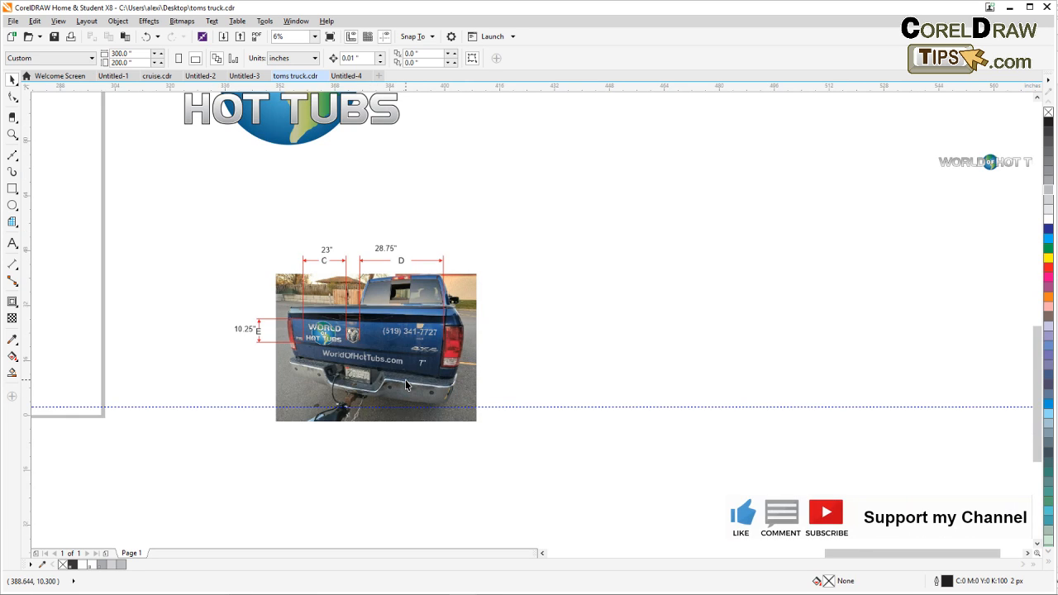
scroll(405, 379, up, 1)
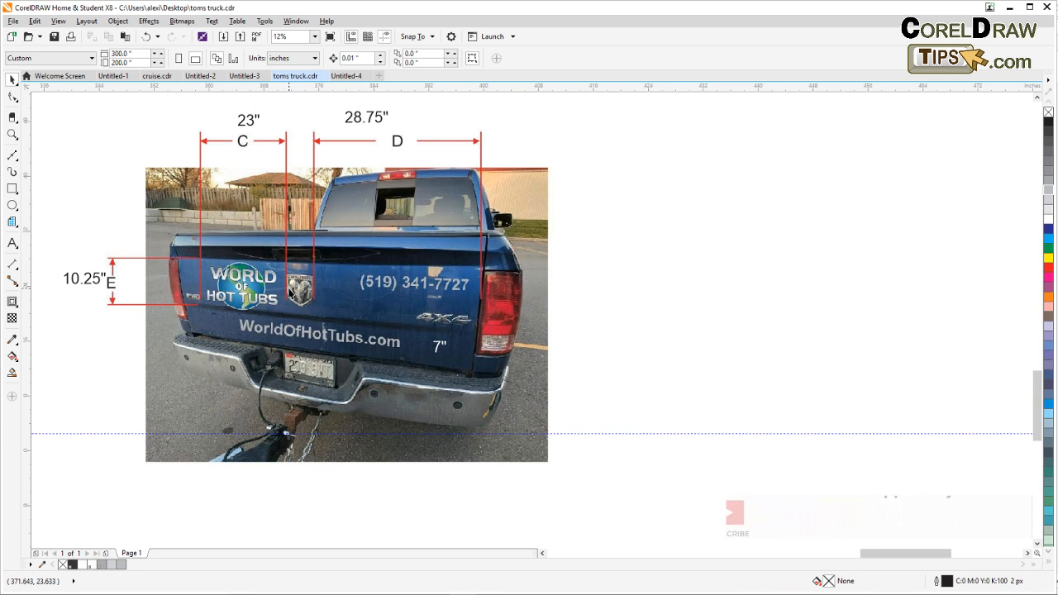
Draw a rectangle about 51.7 by 25.3 inches beside the tailgate photo.
click(13, 189)
scroll(480, 258, down, 2)
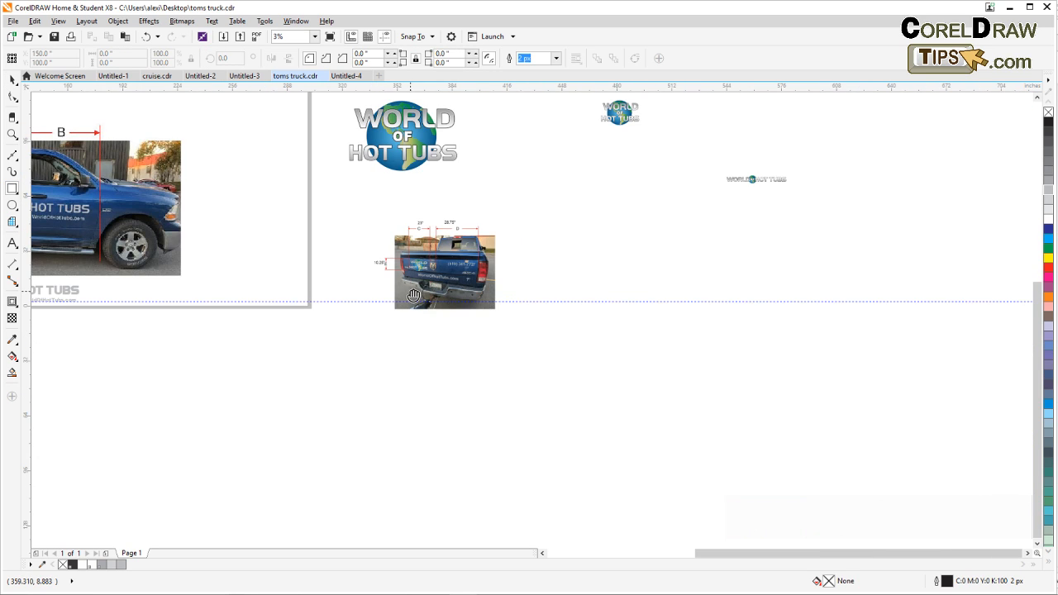
drag(414, 295, 290, 305)
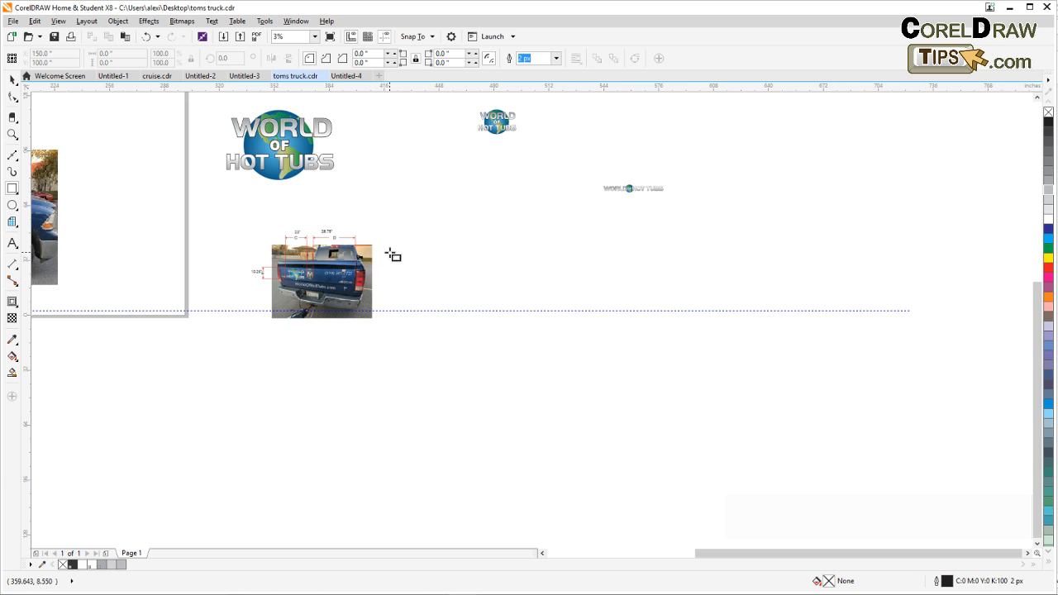
drag(390, 252, 478, 295)
scroll(390, 289, up, 1)
drag(320, 277, 394, 338)
scroll(327, 276, up, 1)
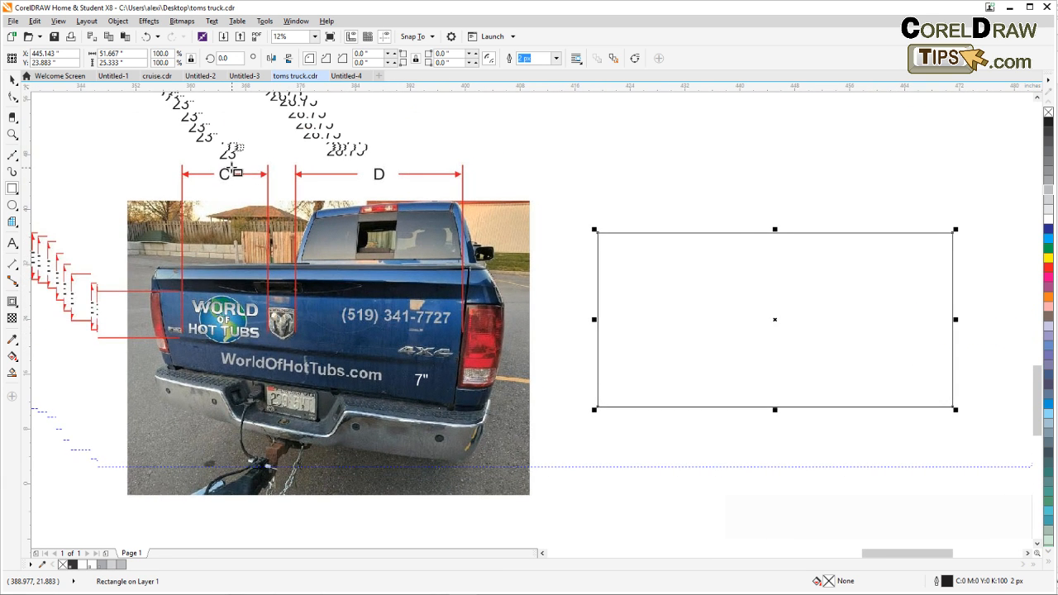
Scale the rectangle proportionally to a width of 23 inches and move it closer to the tailgate photo.
click(13, 80)
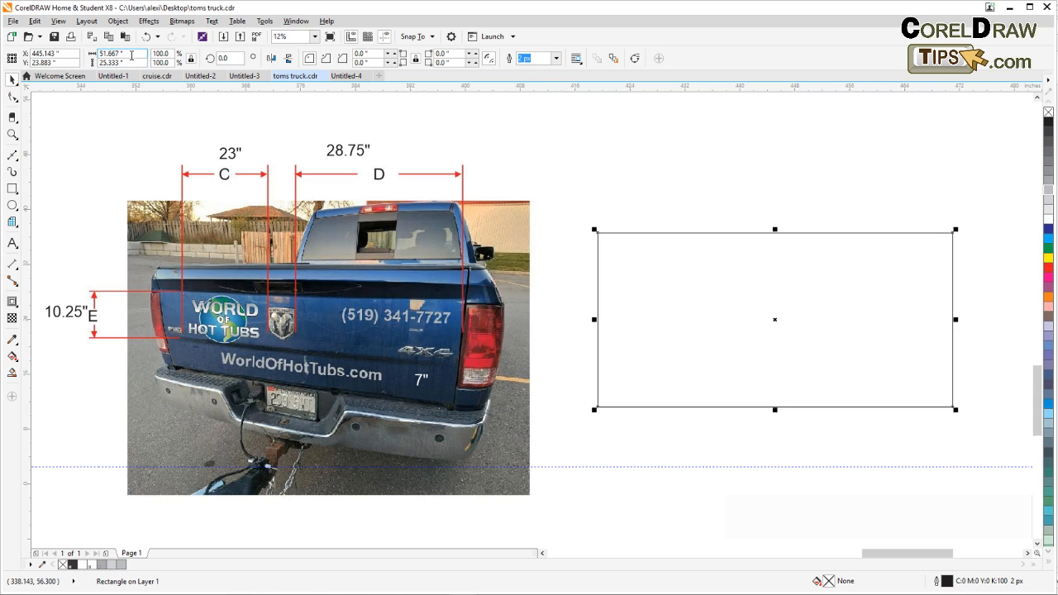
drag(132, 53, 61, 50)
text(23)
key(Return)
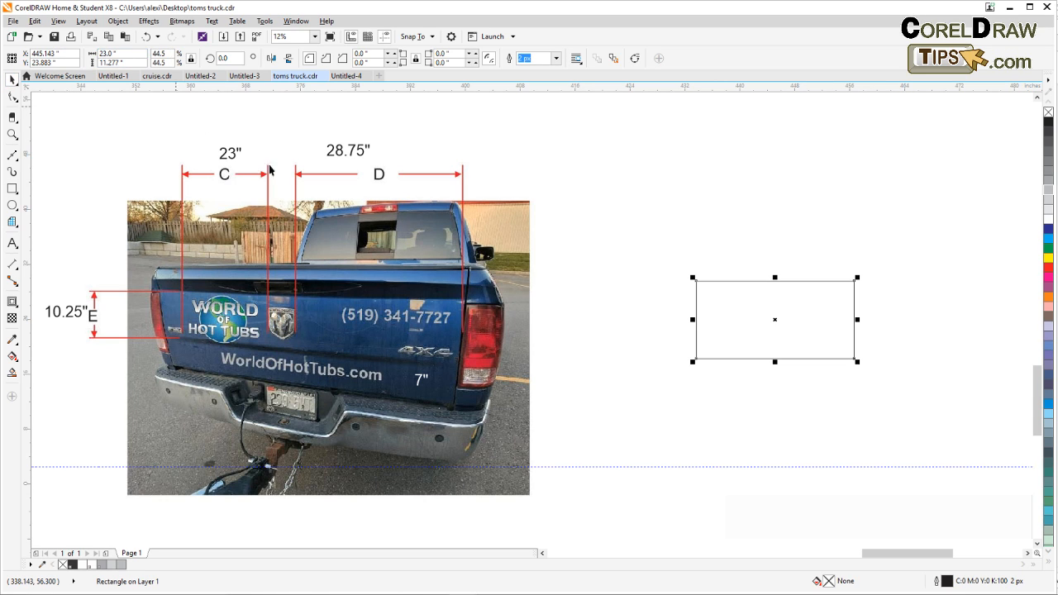
drag(739, 320, 626, 310)
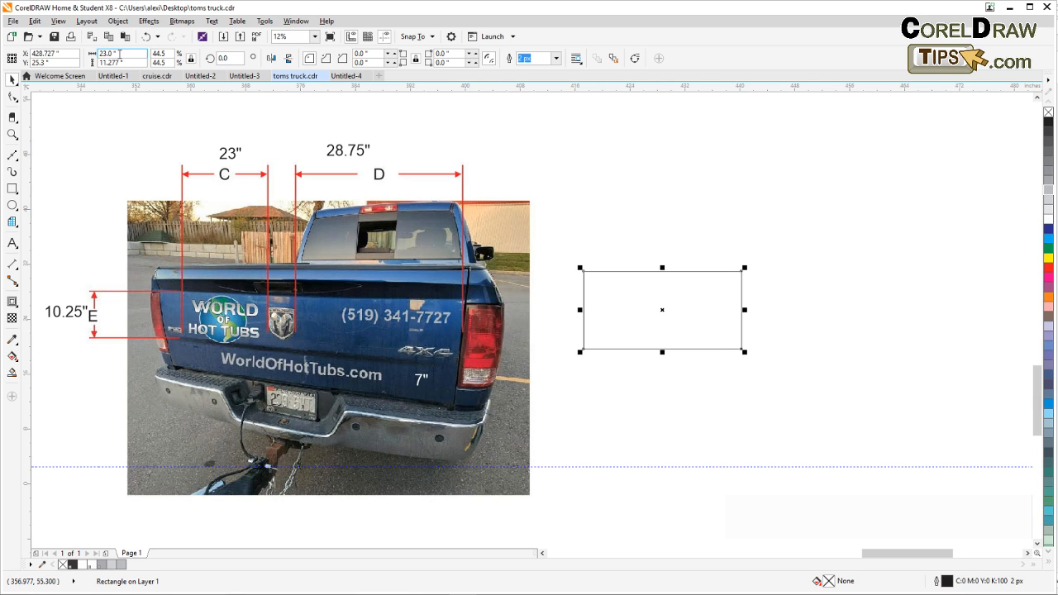
Unlock the rectangle's proportions, set its height to 10.25 inches, and move it slightly down and nearer the tailgate photo.
click(125, 62)
click(190, 61)
click(130, 63)
double_click(119, 62)
text(10.2)
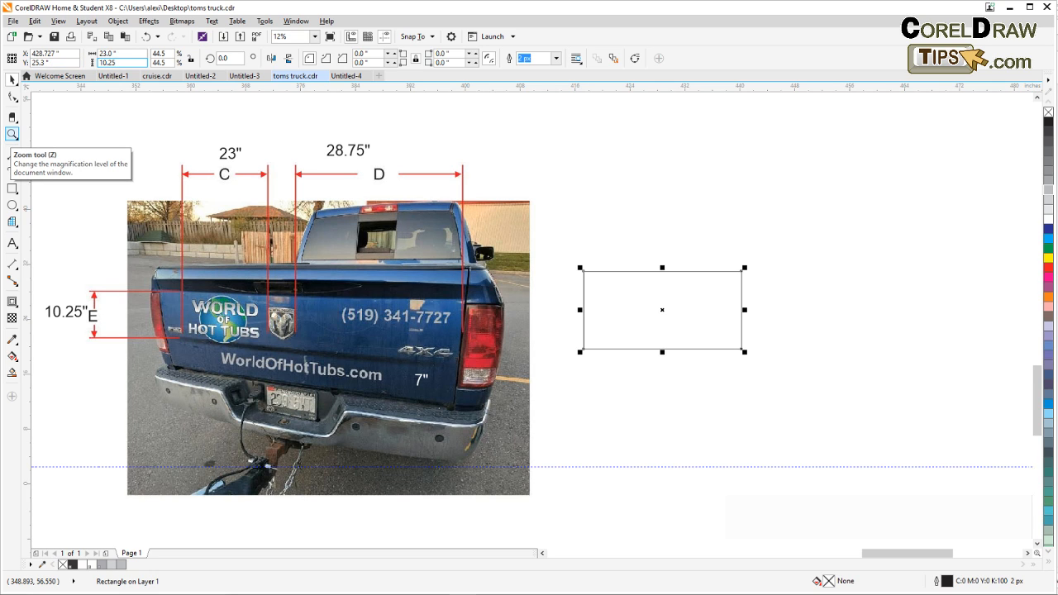
text(5)
key(Return)
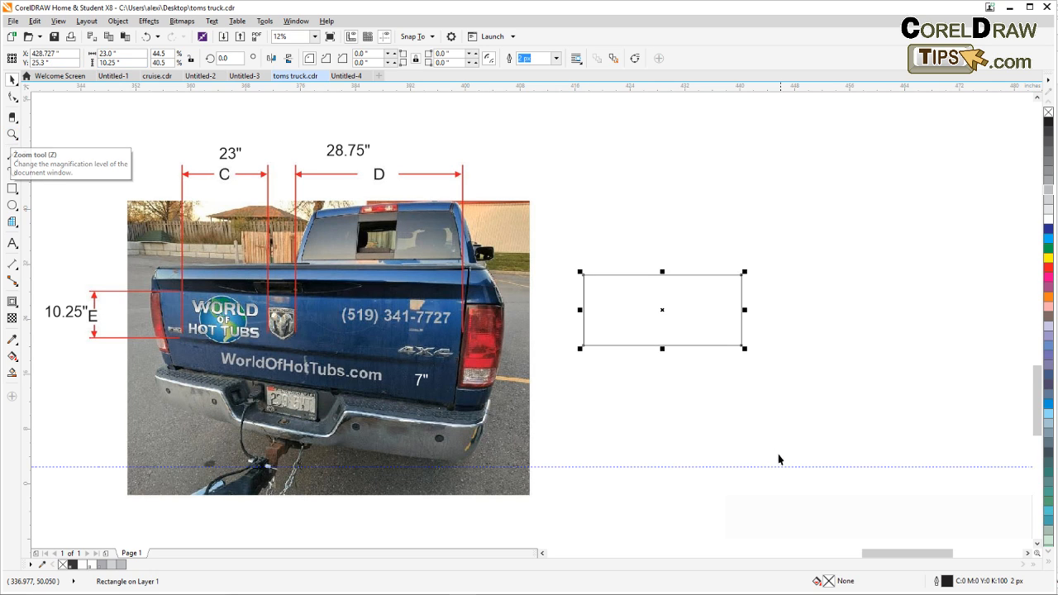
drag(641, 316, 605, 349)
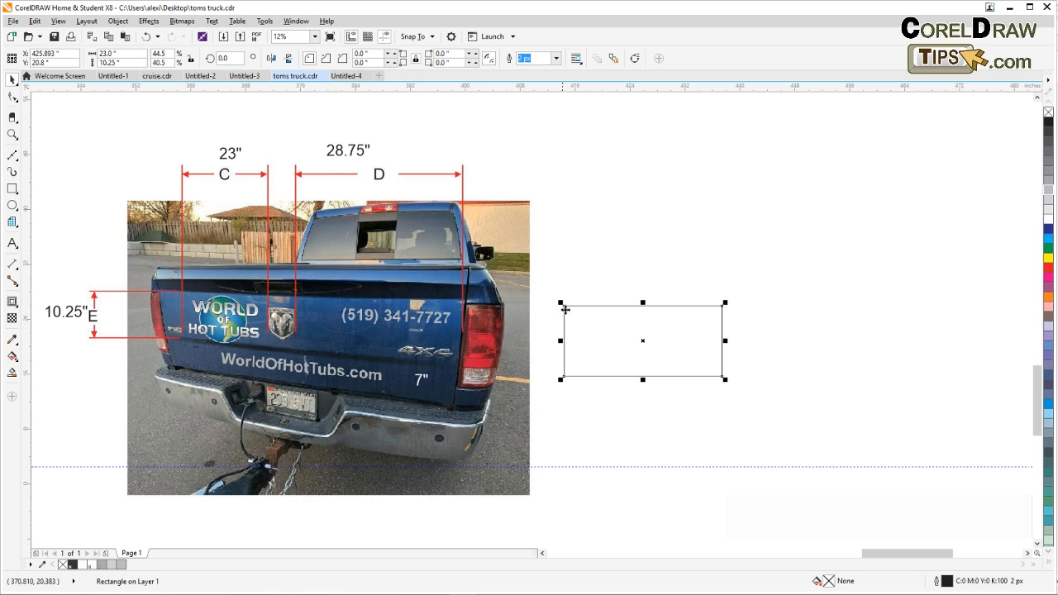
click(575, 223)
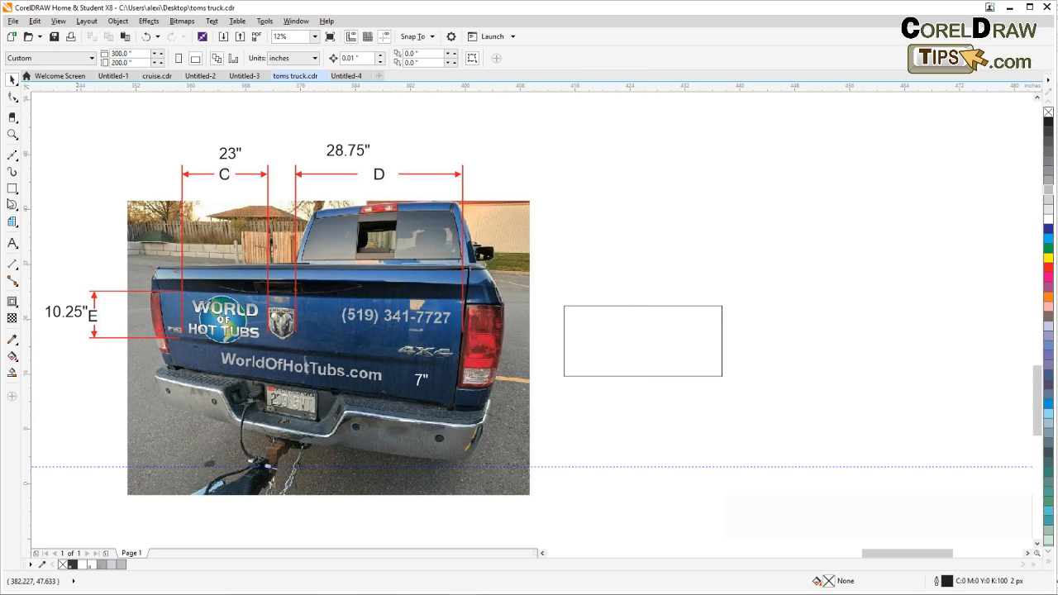
Draw a second rectangle beside the first for tailgate area D and set its size to 28.75 by 10.25 inches.
click(12, 188)
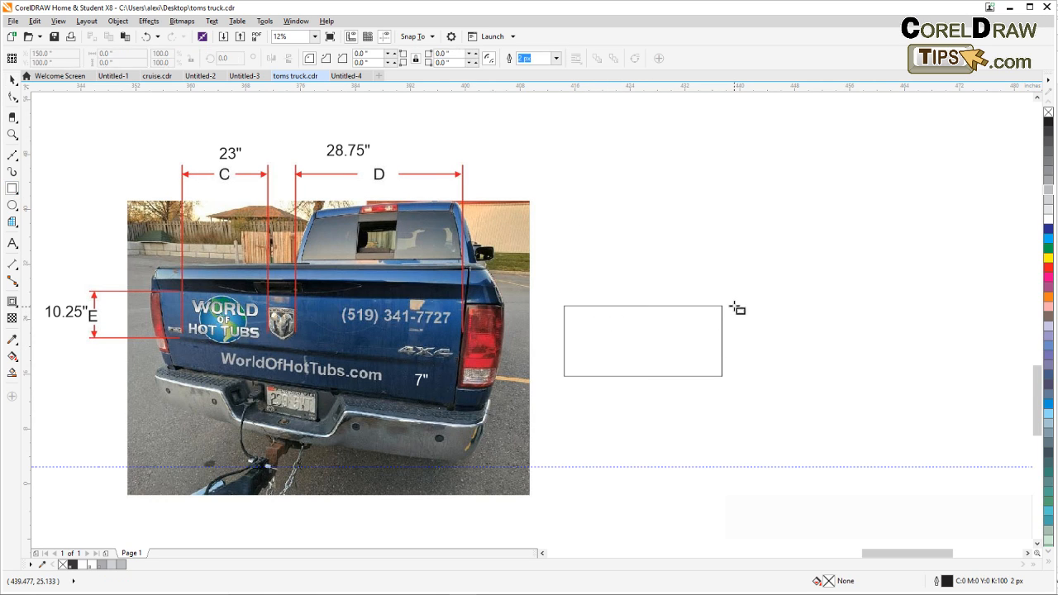
mouse_move(733, 308)
mouse_down()
mouse_move(940, 366)
mouse_move(927, 376)
mouse_up()
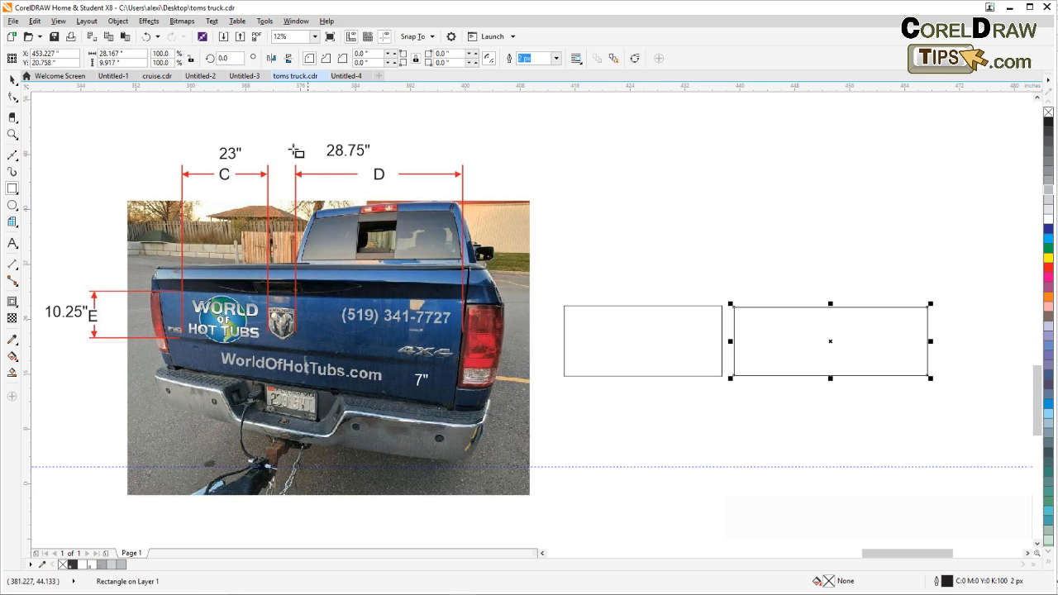
double_click(124, 52)
text(28)
key(Tab)
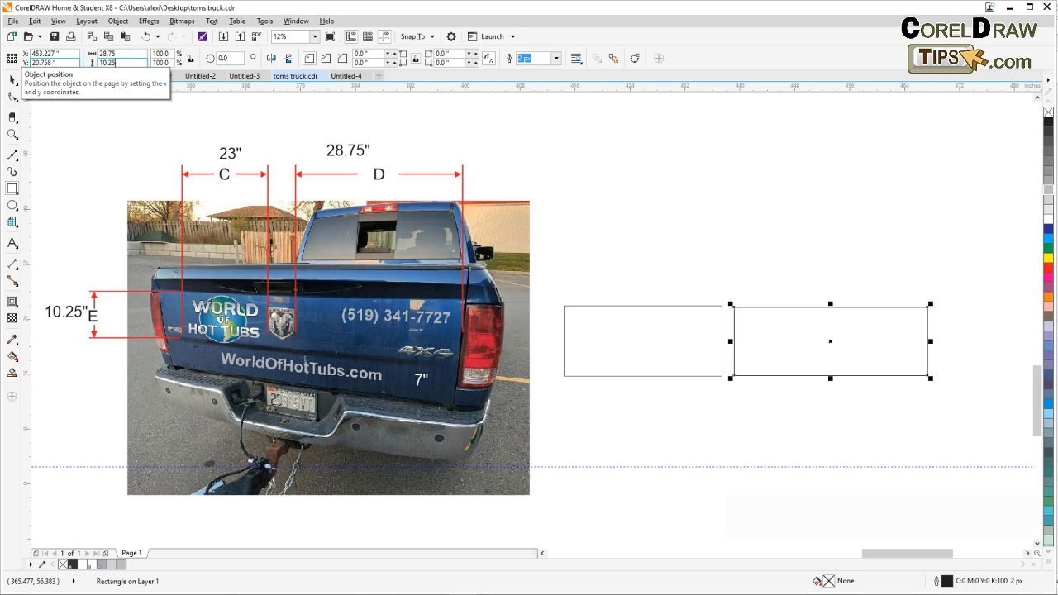
key(Return)
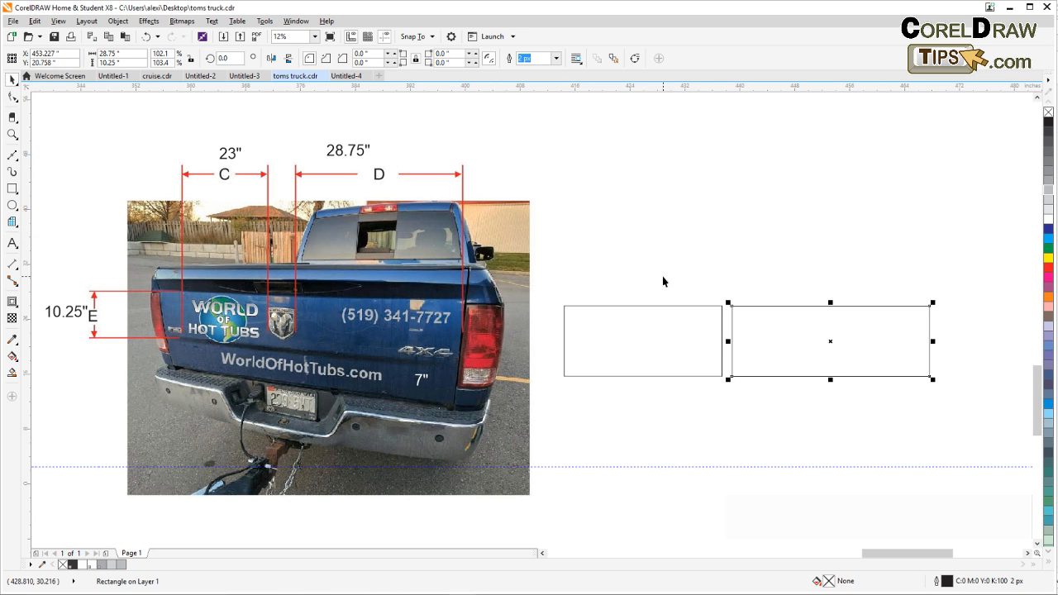
click(774, 241)
click(791, 366)
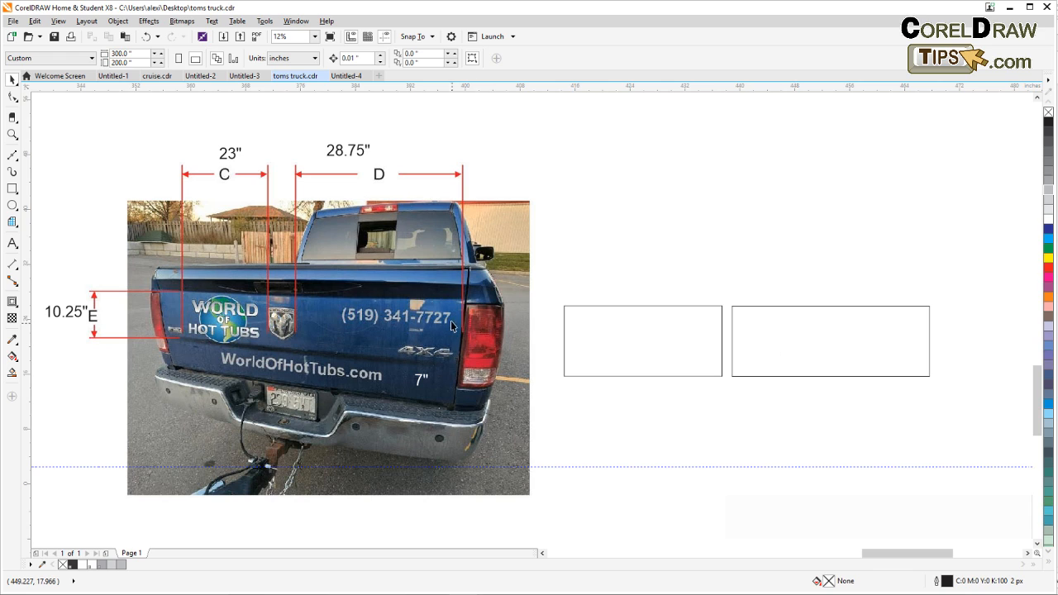
click(732, 339)
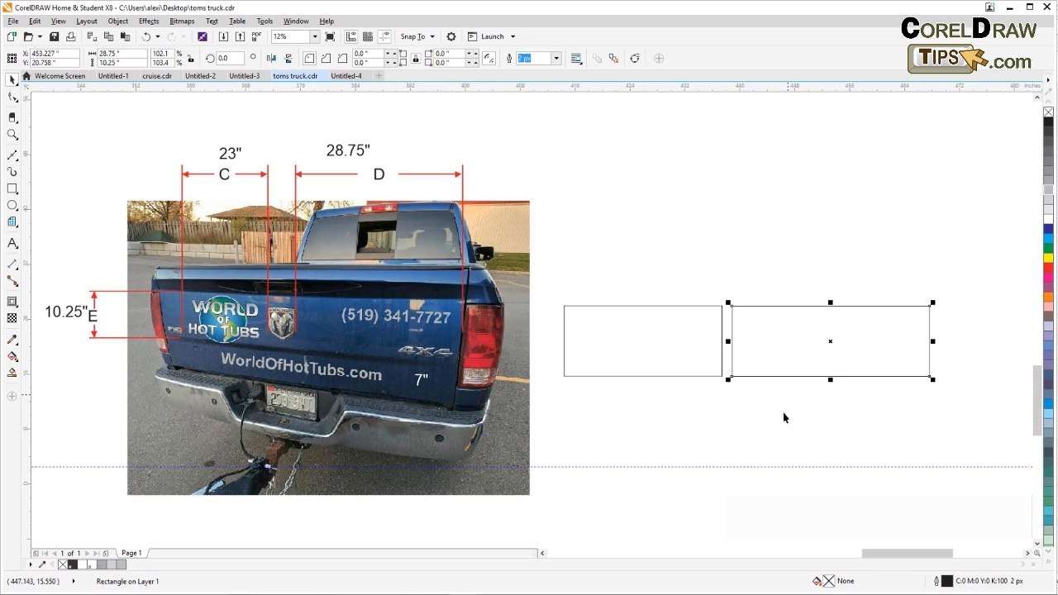
click(685, 354)
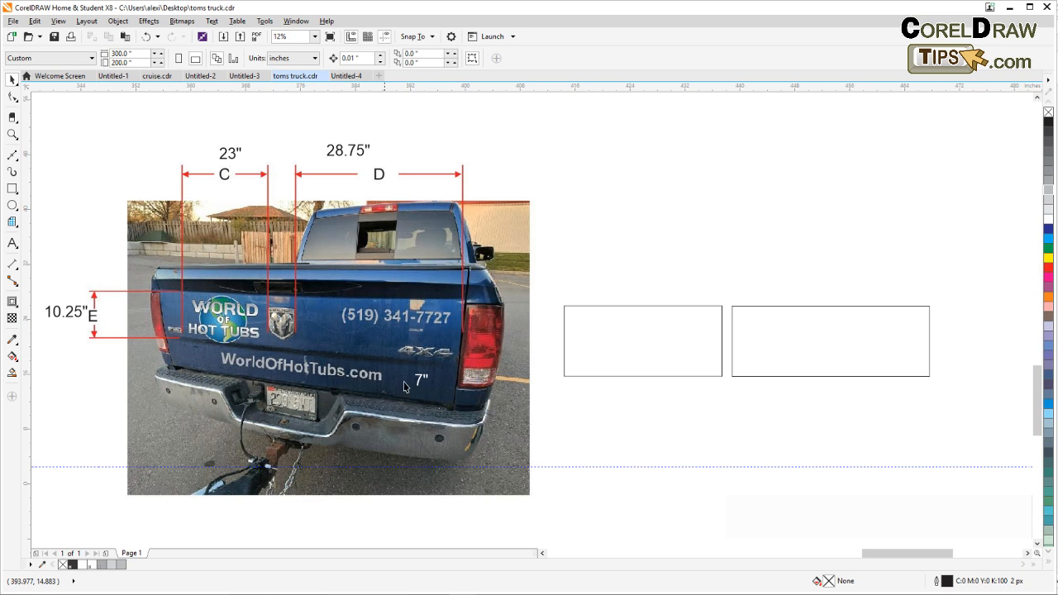
Place the stacked WORLD OF HOT TUBS globe logo, about 32.6 by 21.7 inches, beside the tailgate photo over the 23-inch rectangle.
scroll(386, 400, down, 2)
drag(406, 406, 561, 368)
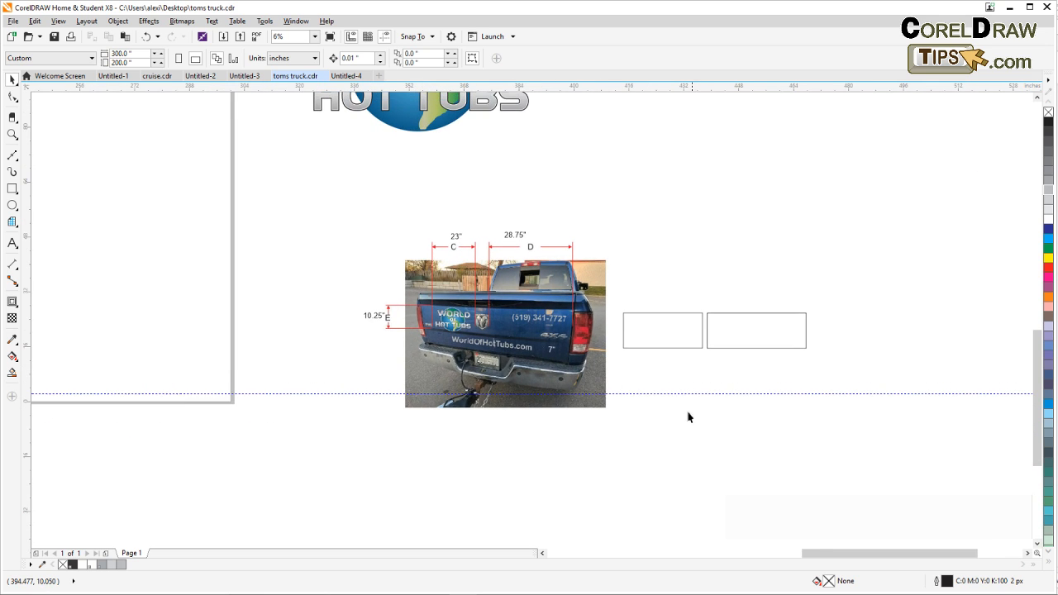
scroll(517, 417, down, 1)
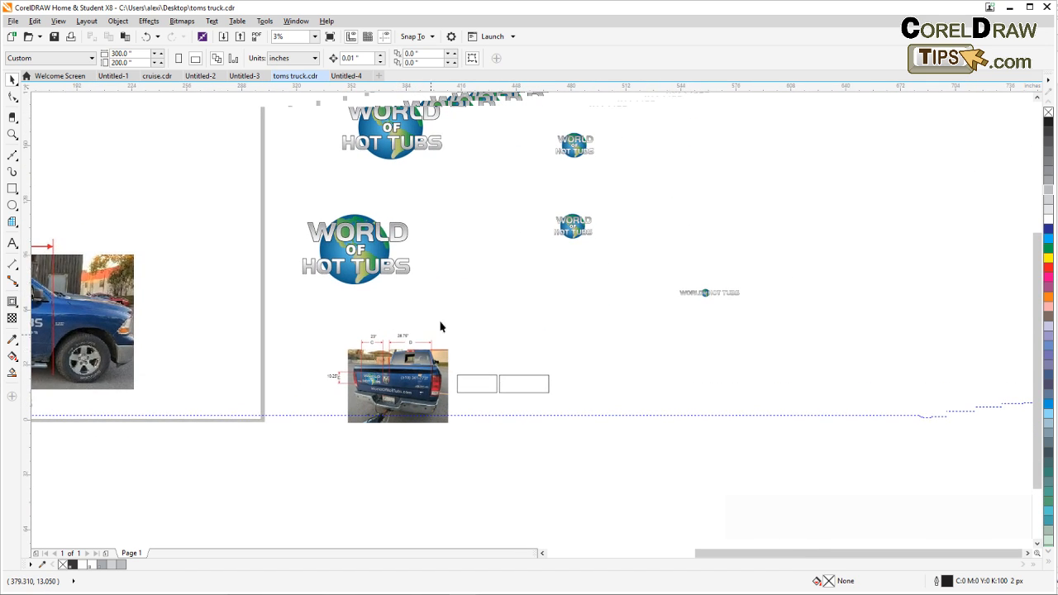
drag(256, 236, 713, 267)
scroll(494, 383, up, 1)
scroll(477, 391, up, 1)
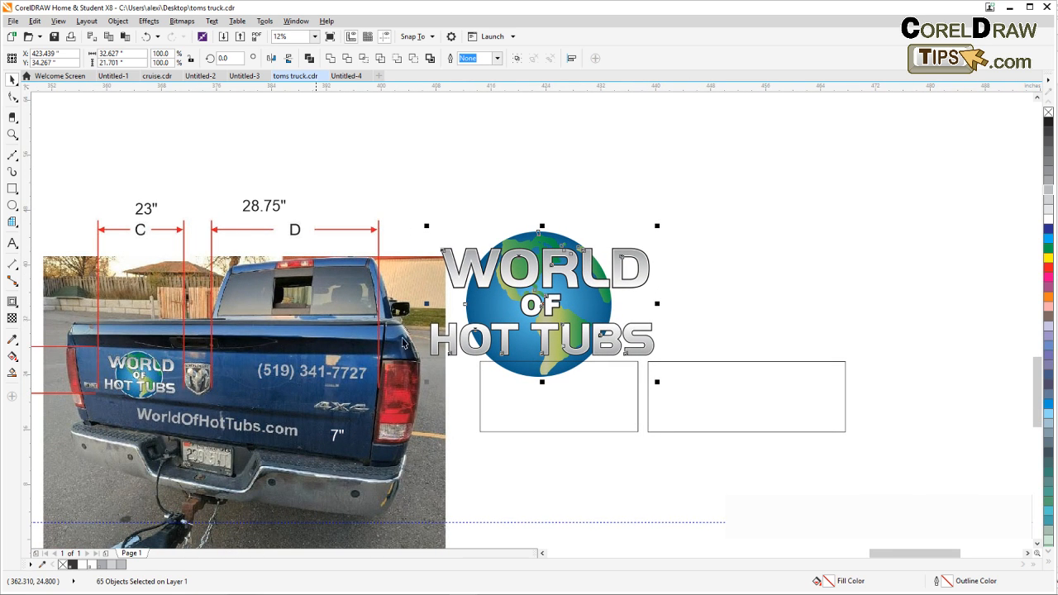
Scale the stacked logo down to about 14 by 9.3 inches and position it inside the 23-inch rectangle.
drag(657, 226, 547, 302)
drag(496, 339, 561, 398)
drag(620, 442, 597, 430)
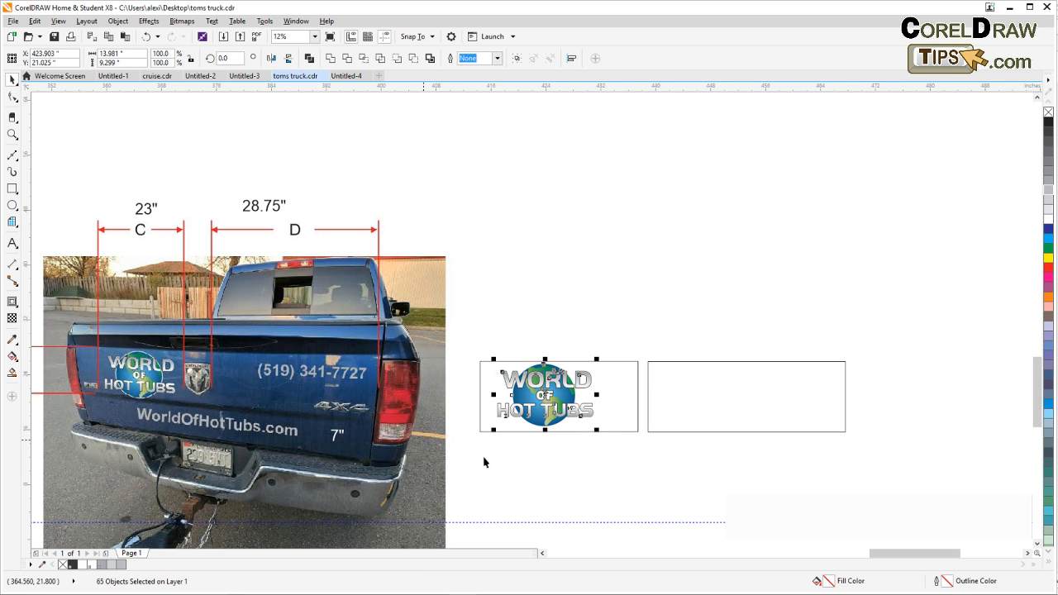
Enlarge the stacked logo proportionally to about 14.5 by 9.6 inches within the 23-inch rectangle.
drag(177, 379, 289, 373)
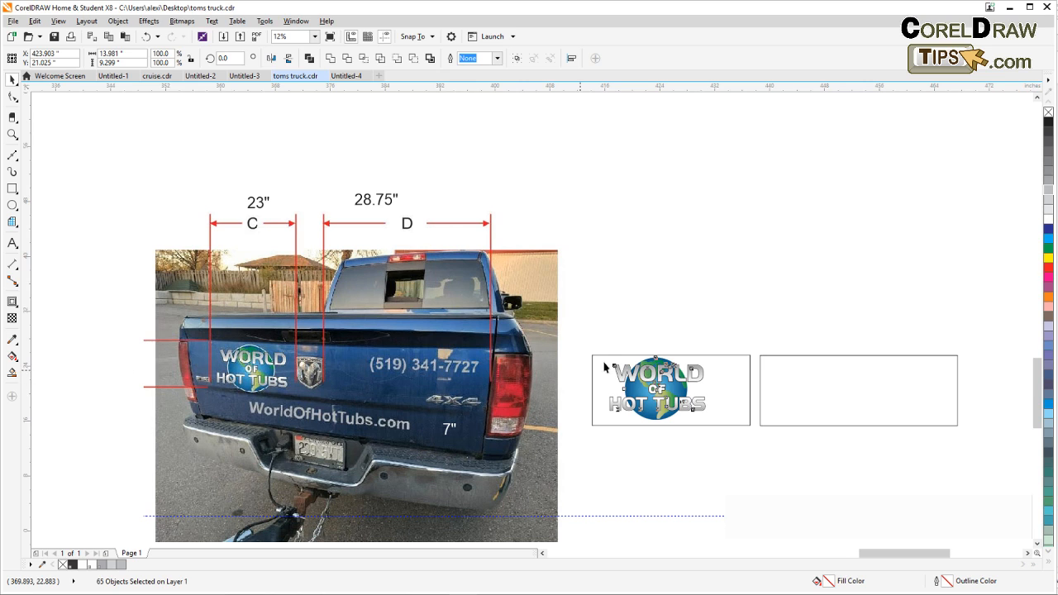
scroll(694, 405, up, 2)
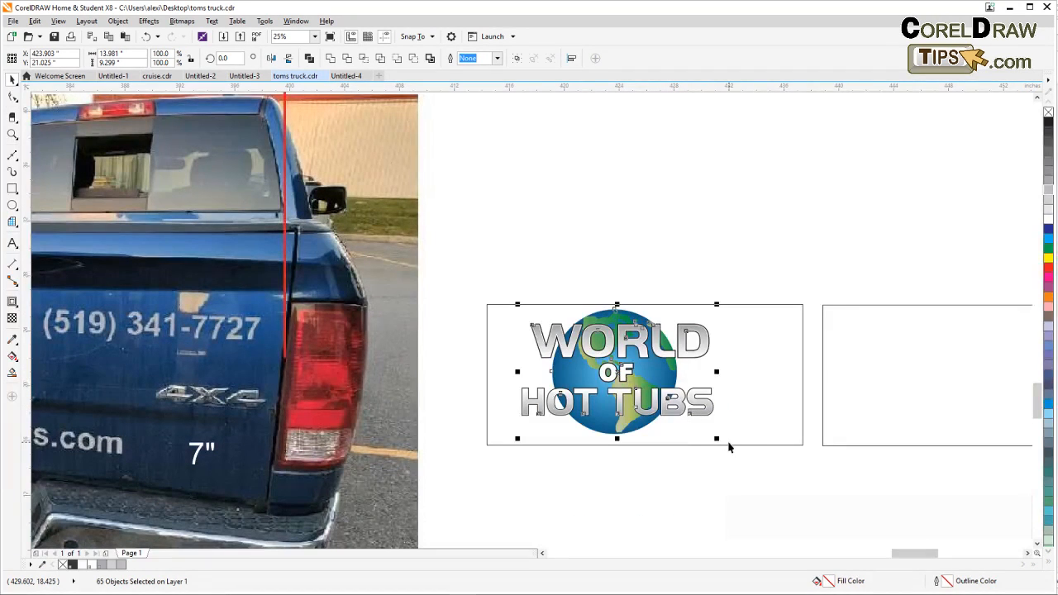
drag(716, 438, 723, 442)
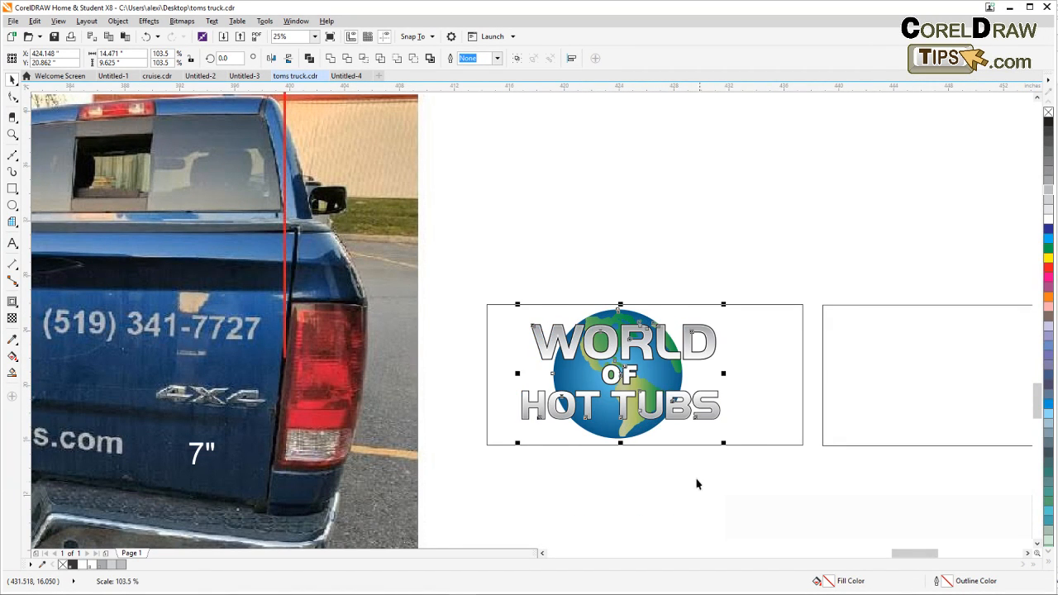
scroll(702, 480, down, 2)
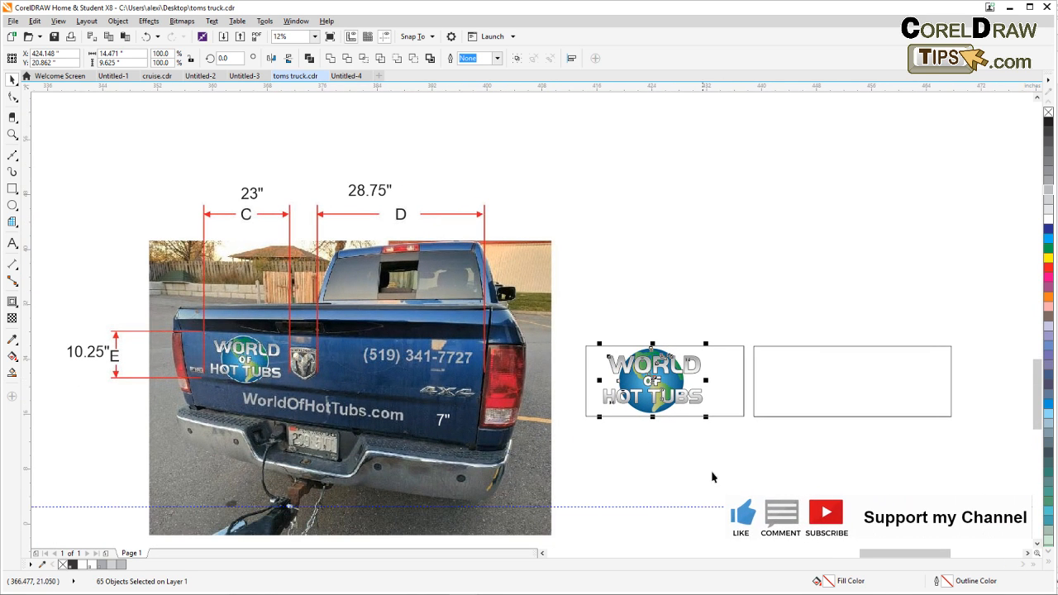
Shift the stacked logo slightly within the 23-inch rectangle, fine-tuning its vertical position between the upper and lower edges.
drag(671, 405, 676, 407)
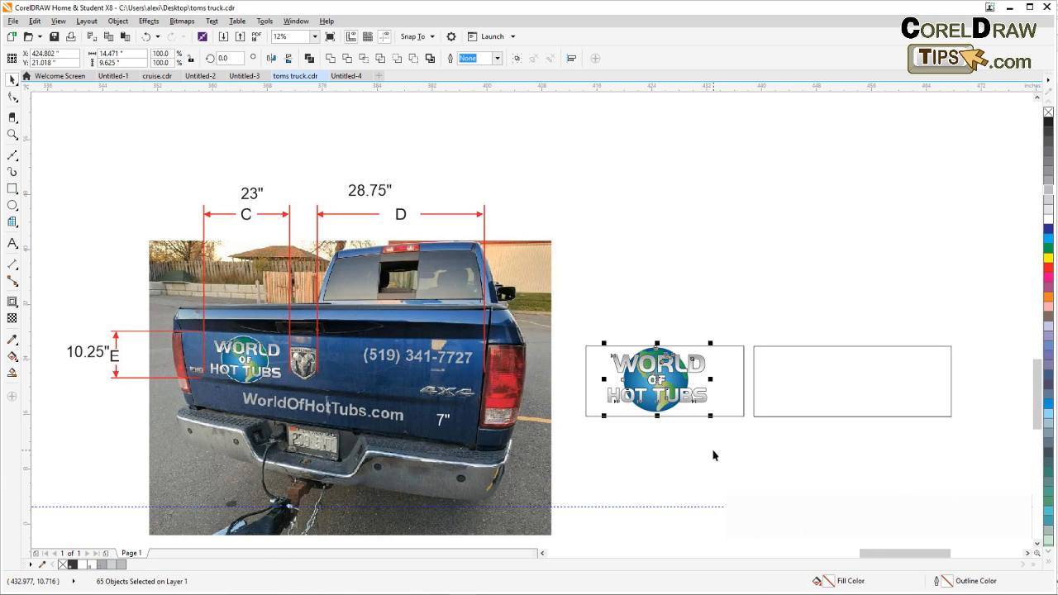
key(Down)
key(Down)
key(Down)
key(Down)
key(Down)
key(Down)
key(Down)
key(Down)
key(Down)
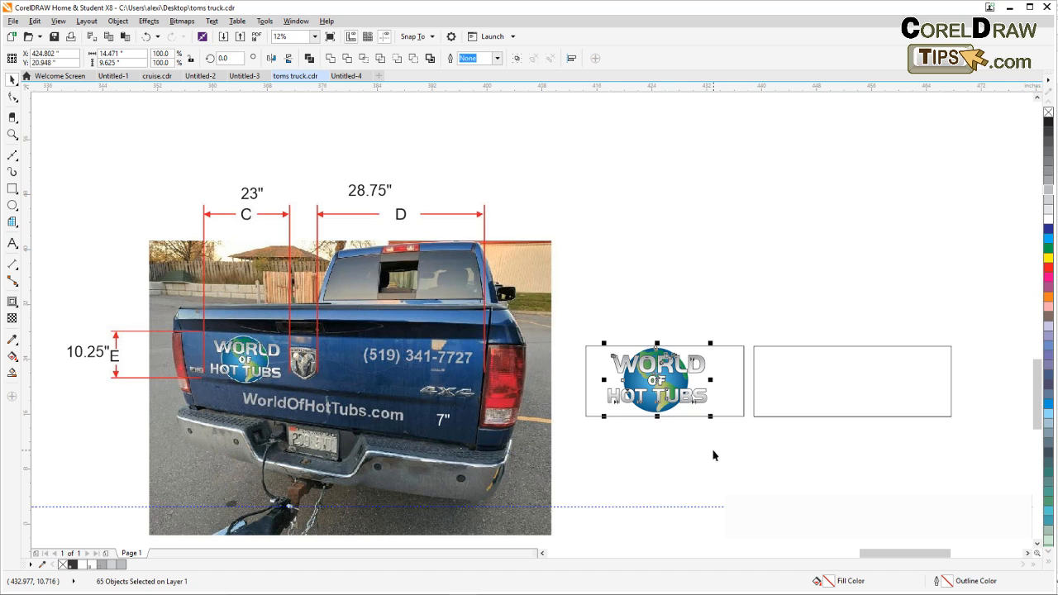
click(723, 463)
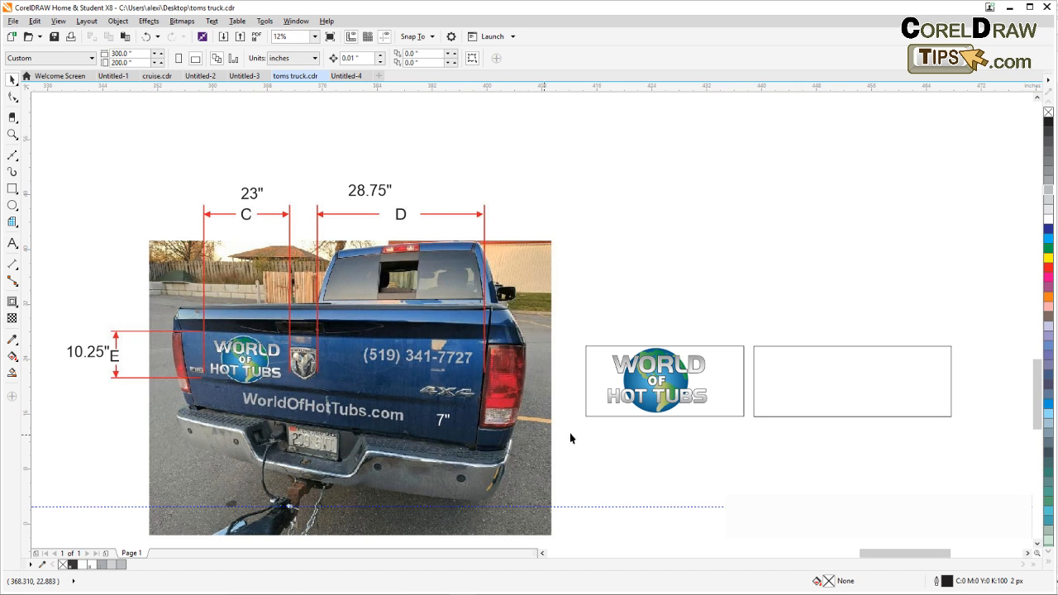
Copy the phone number lettering from below the side-door photo into the 28.75-inch rectangle and position it near the rectangle's upper-right corner.
drag(635, 471, 600, 427)
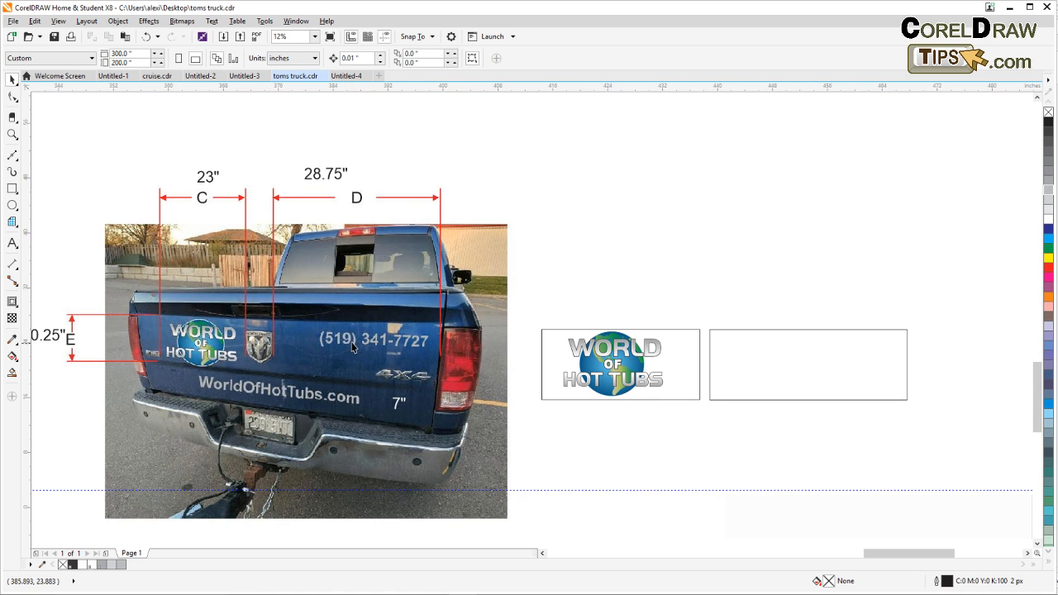
scroll(372, 347, down, 1)
drag(190, 394, 465, 335)
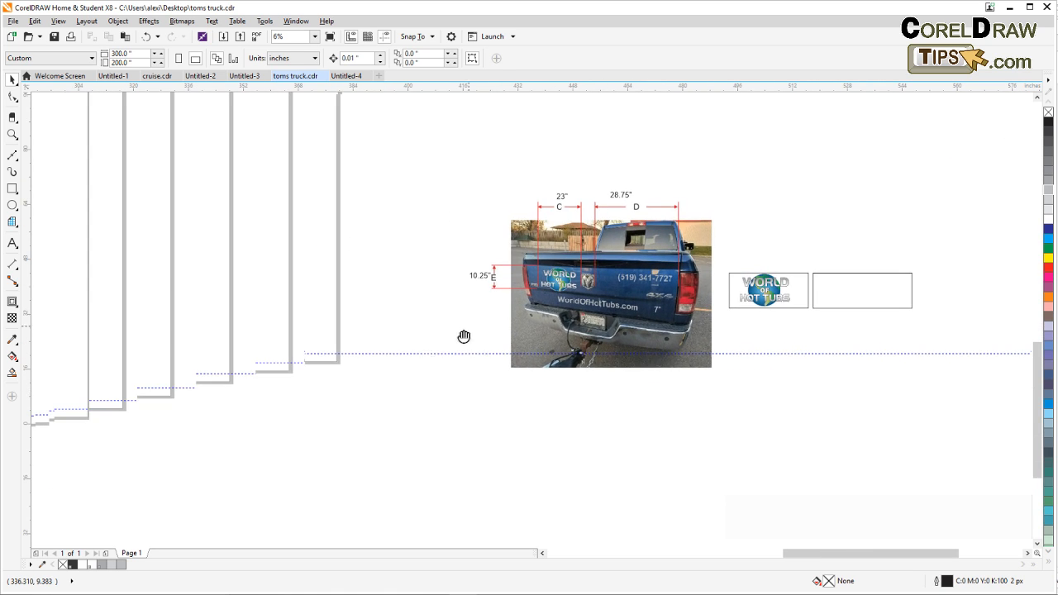
drag(385, 408, 429, 397)
scroll(487, 400, down, 1)
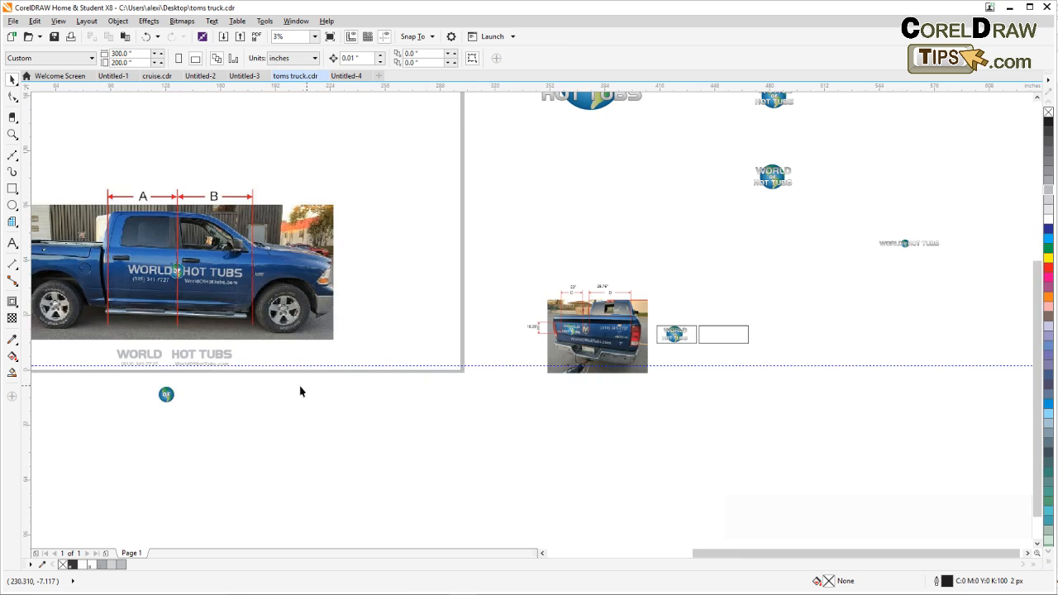
click(128, 367)
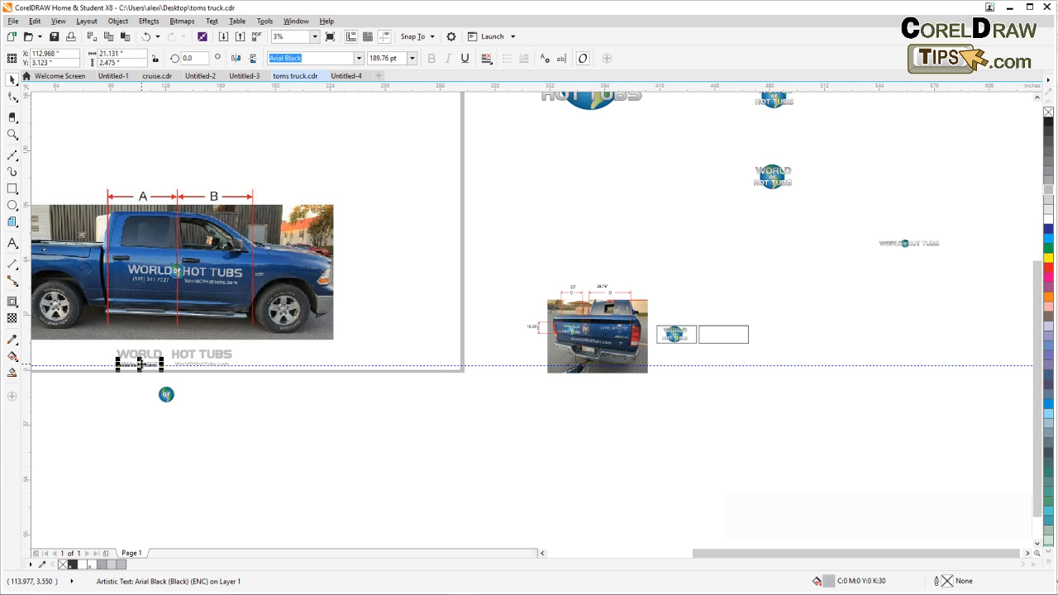
drag(139, 364, 723, 331)
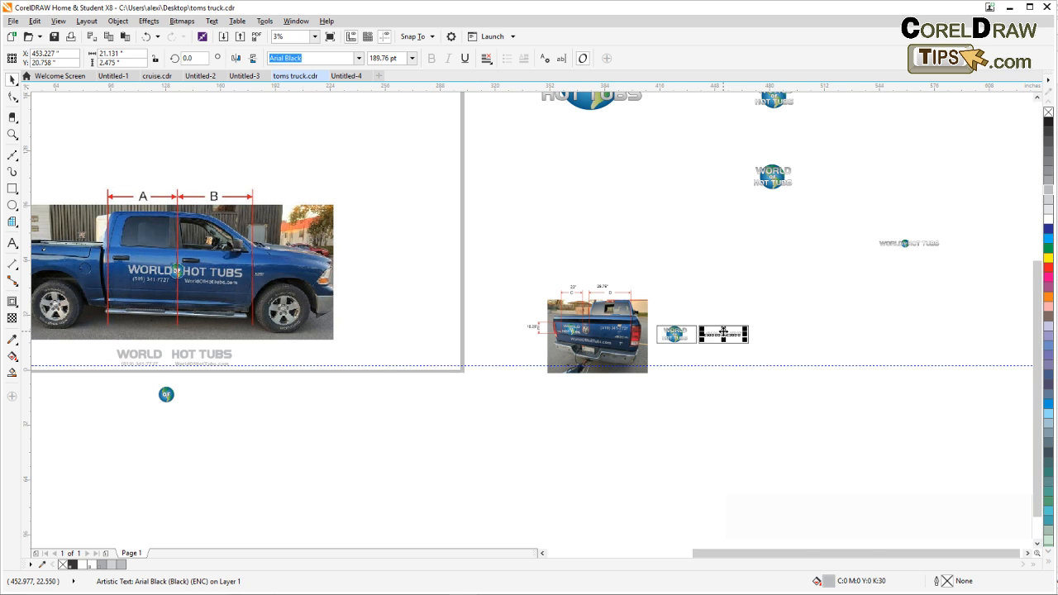
scroll(723, 332, up, 3)
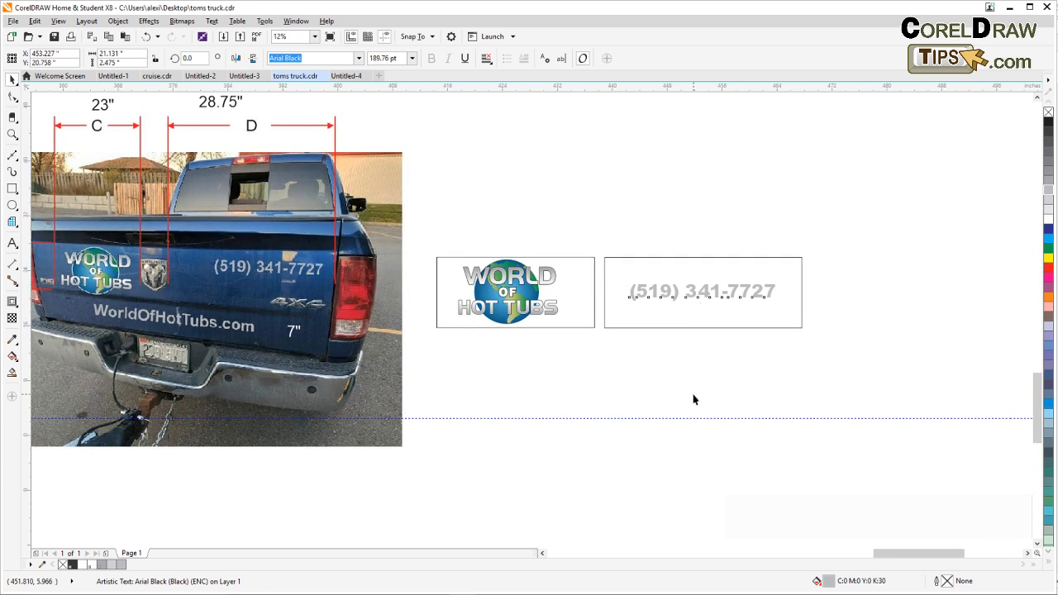
drag(701, 302, 721, 279)
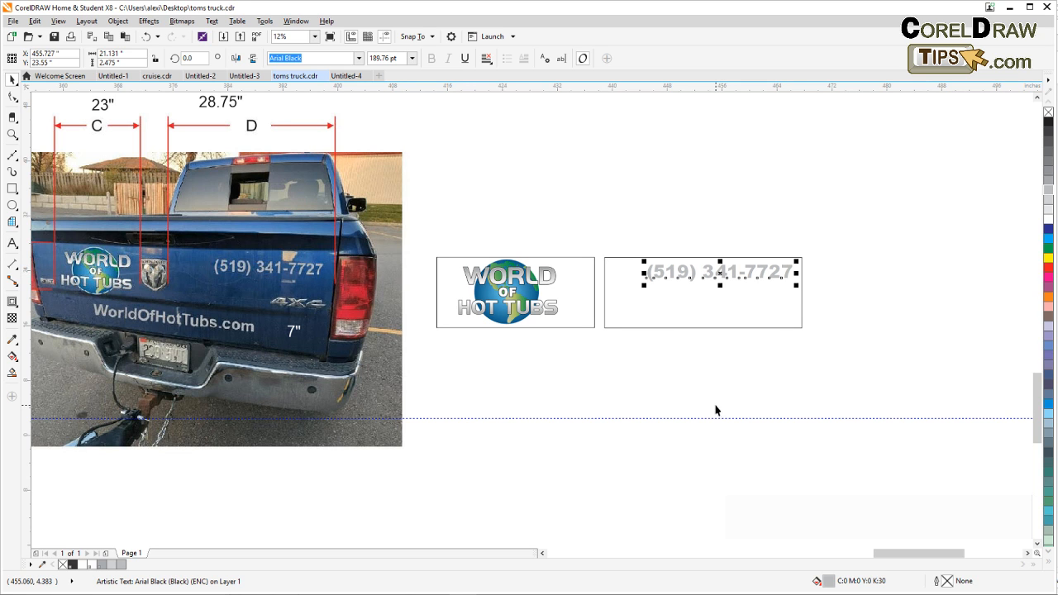
click(716, 411)
Draw a rectangle about 51.8 inches wide below the two tailgate rectangles, set its height to 7 inches, and shift it slightly down.
drag(659, 441, 704, 411)
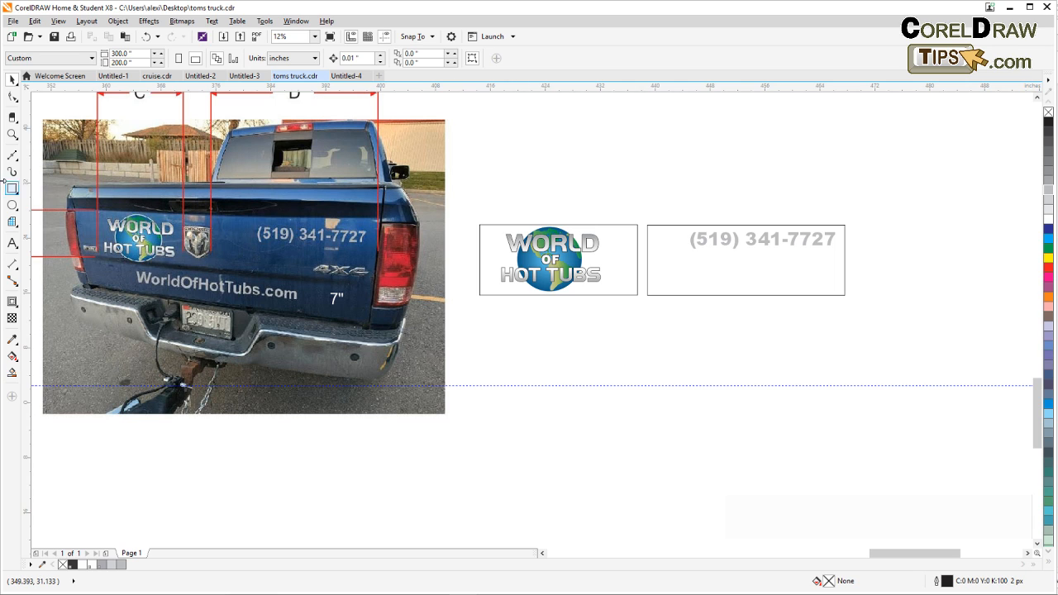
click(12, 189)
drag(483, 315, 842, 339)
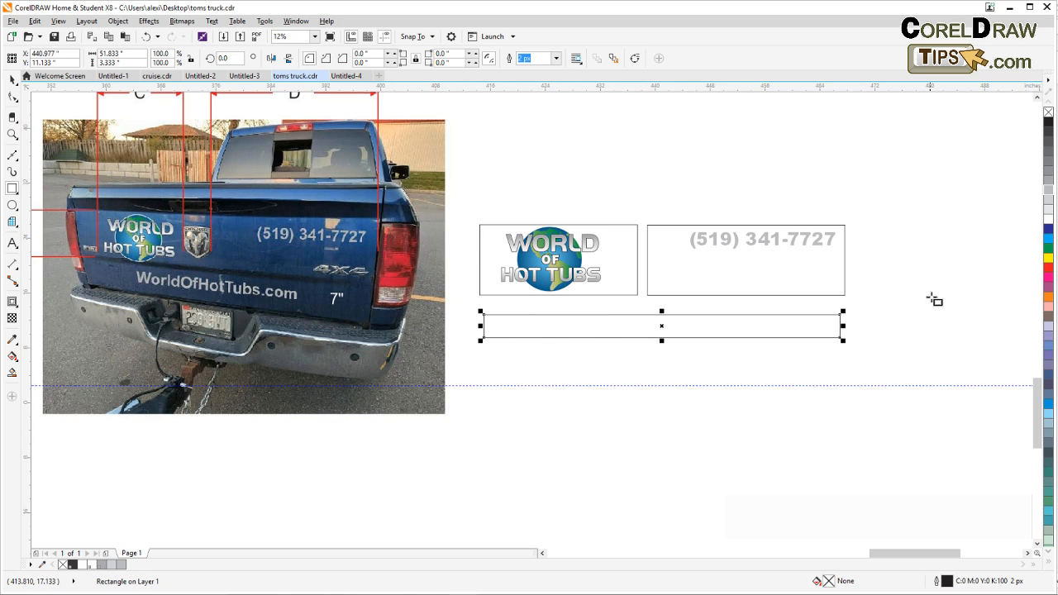
click(108, 63)
text(7)
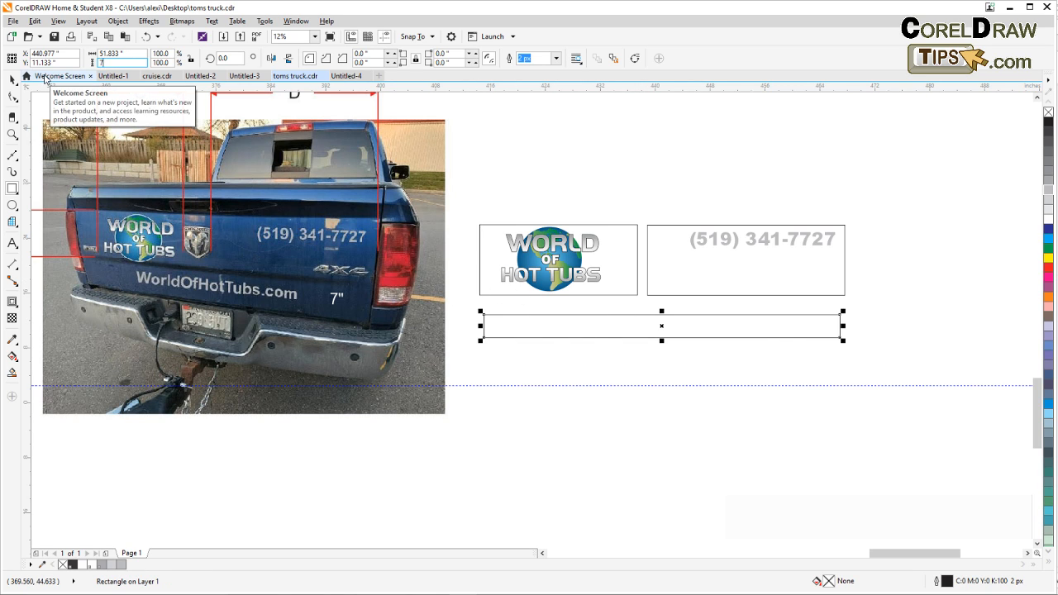
key(Return)
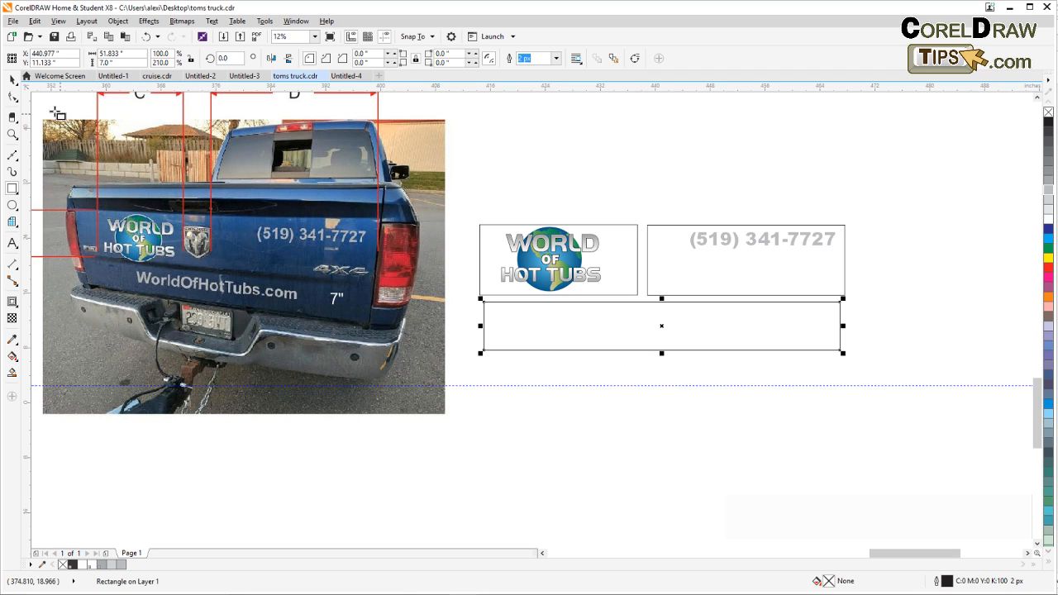
click(12, 80)
click(607, 322)
click(601, 351)
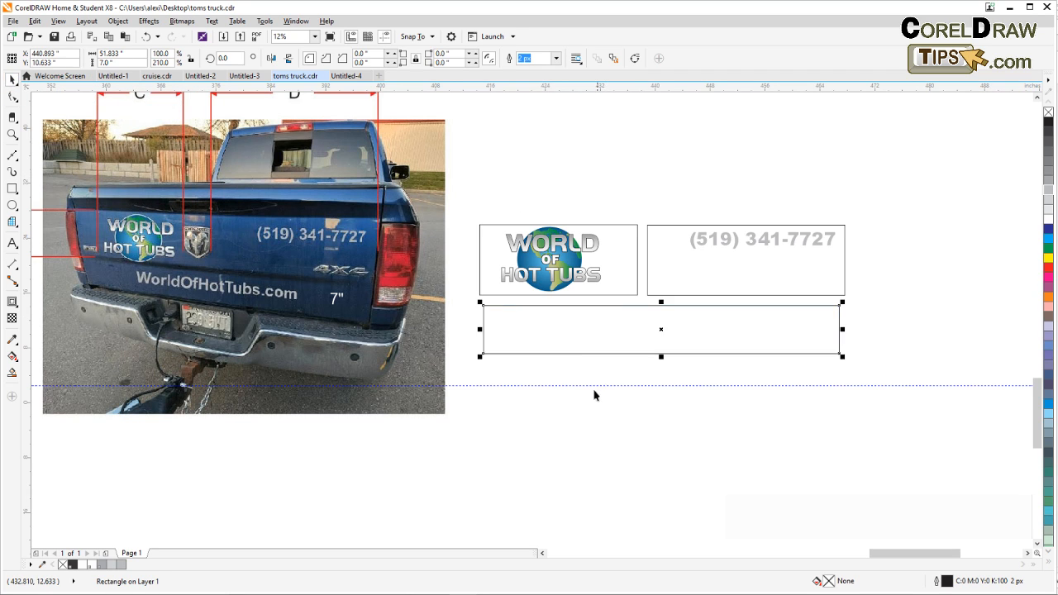
Copy the WorldOfHotTubs.com lettering from below the door photo into the 7-inch-high rectangle and enlarge it to about 43.2 by 2.8 inches.
scroll(540, 428, down, 5)
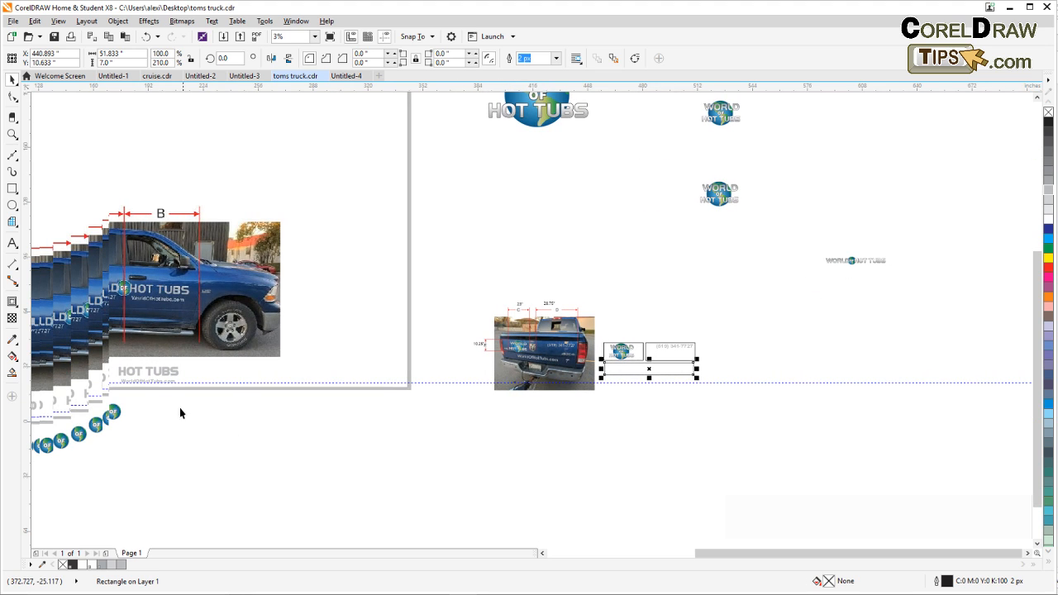
click(154, 381)
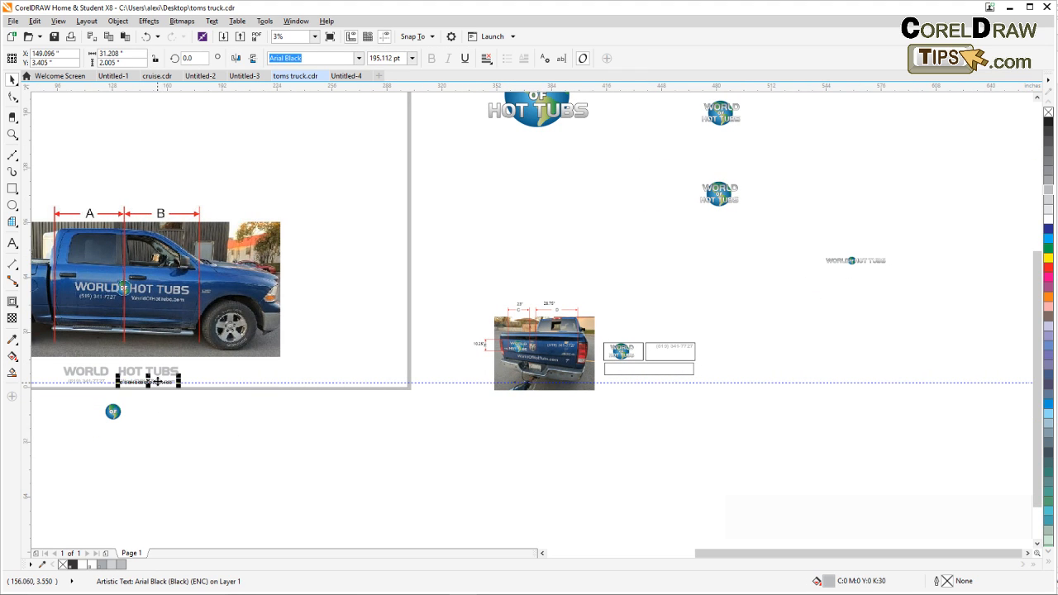
drag(153, 380, 459, 361)
scroll(641, 376, up, 2)
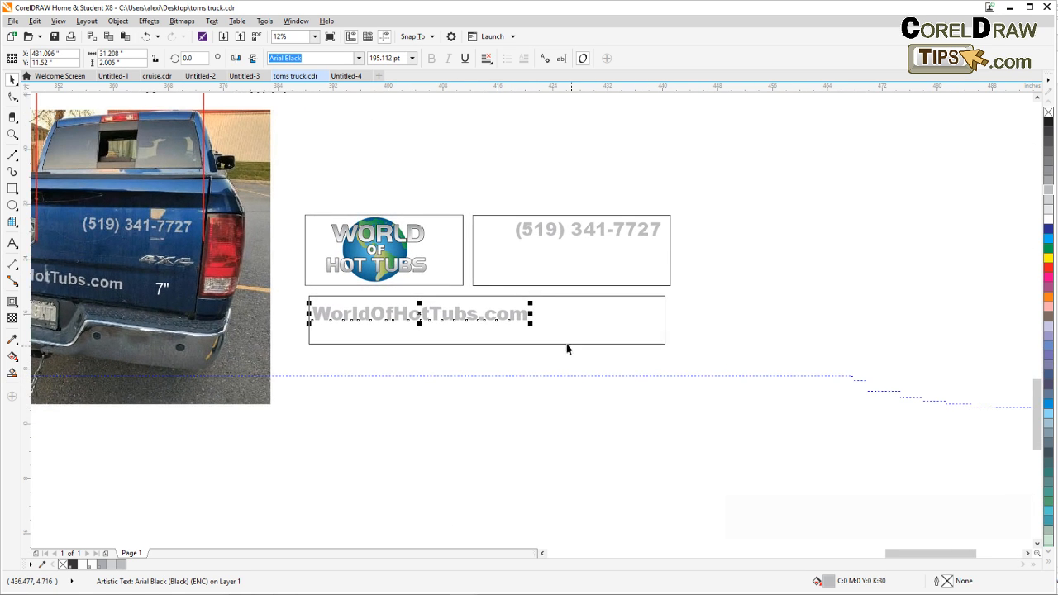
drag(530, 325, 604, 360)
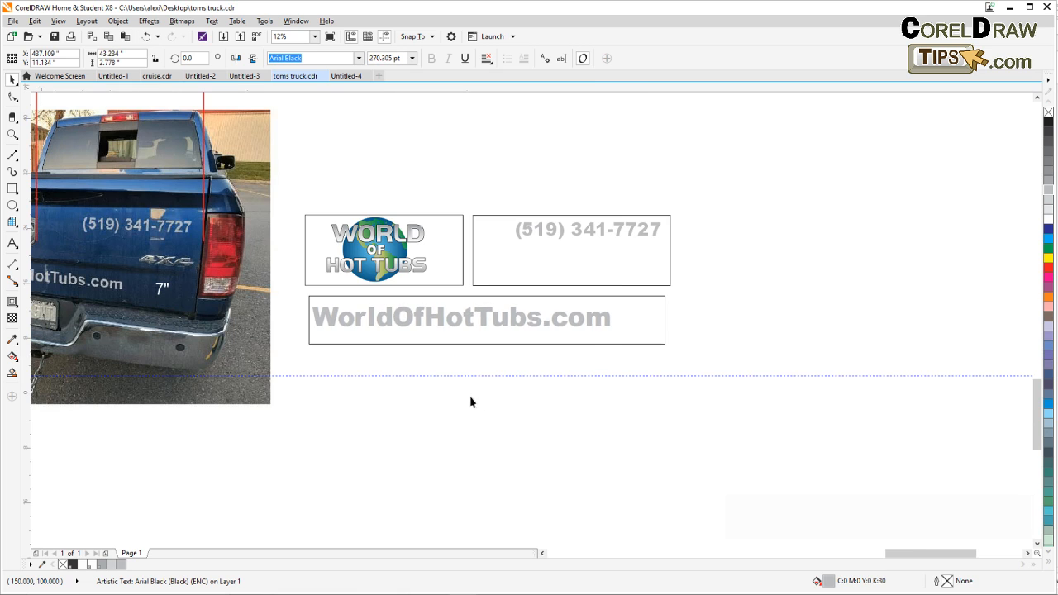
Move the 28.75-inch rectangle together with its phone number farther right, widening the gap to the logo rectangle.
drag(472, 402, 608, 402)
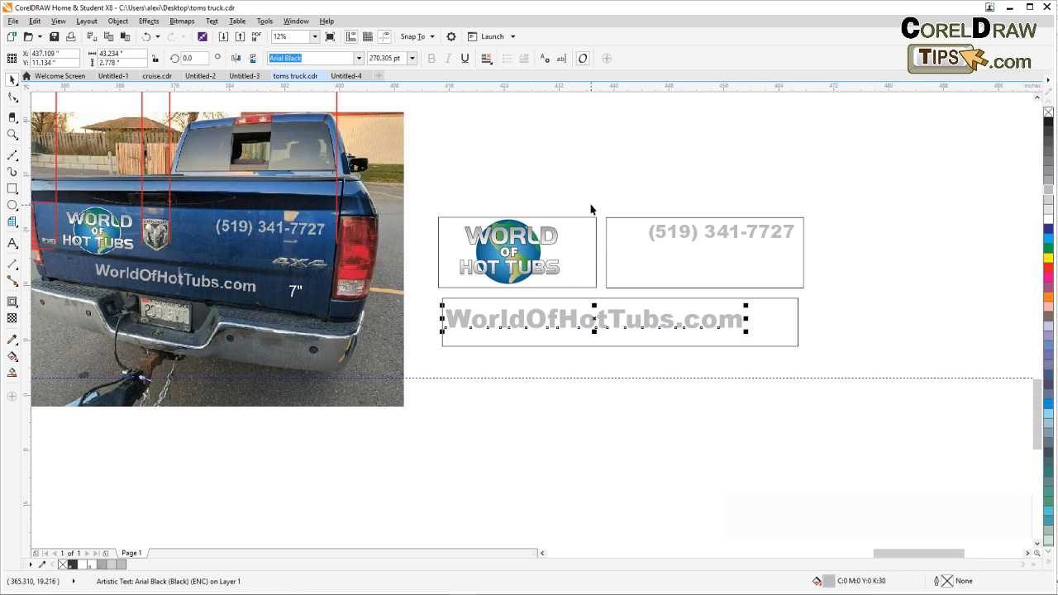
drag(592, 212, 807, 289)
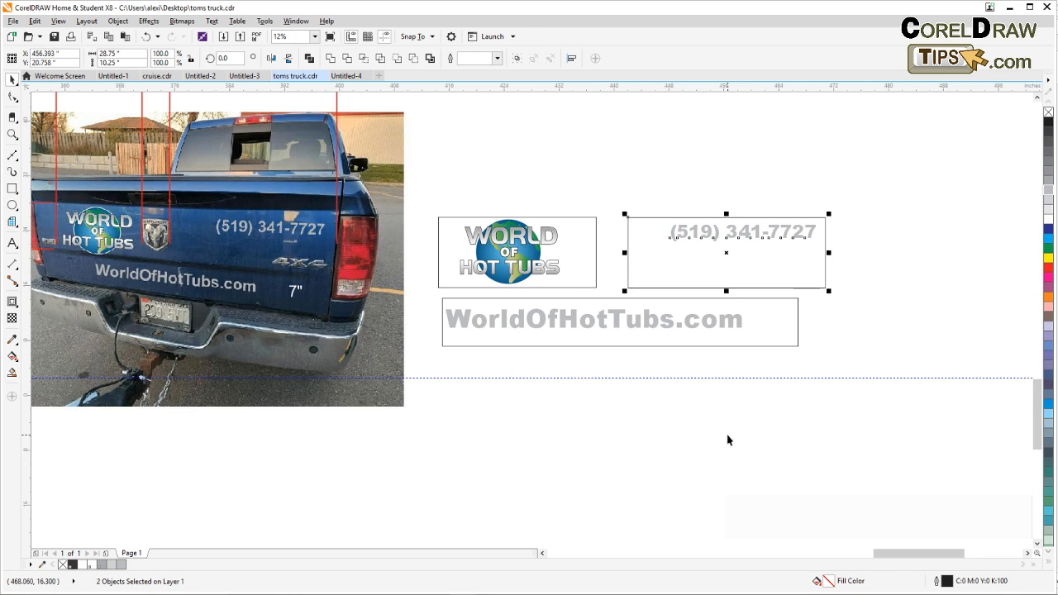
click(727, 439)
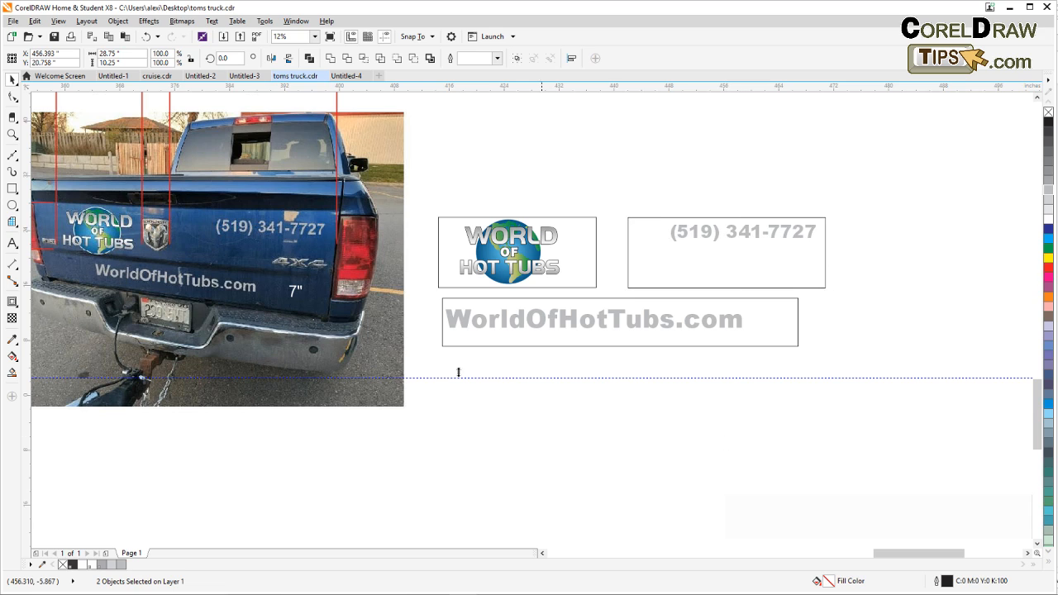
click(606, 257)
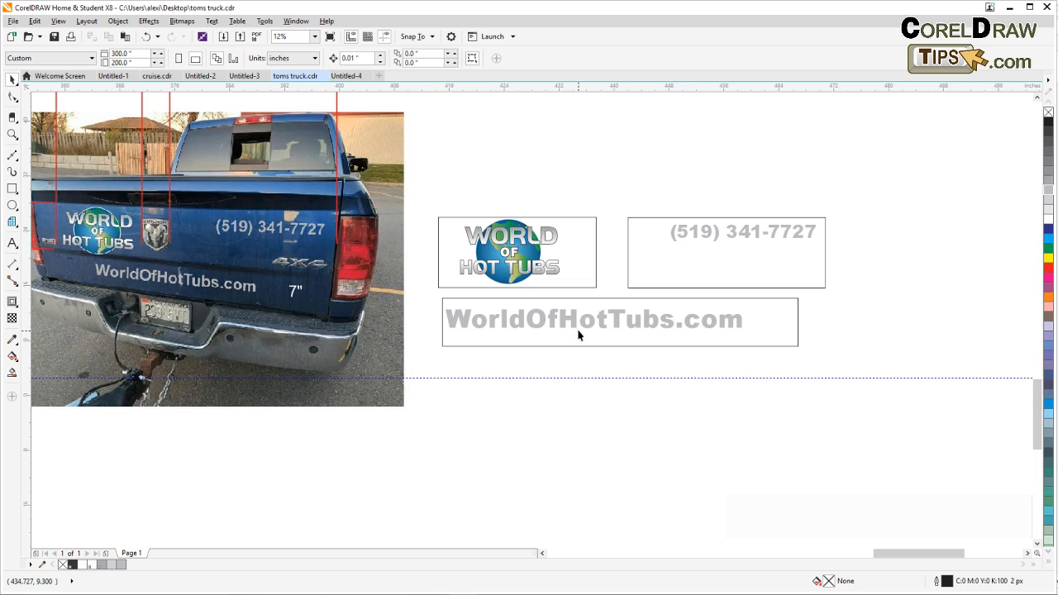
drag(576, 330, 625, 333)
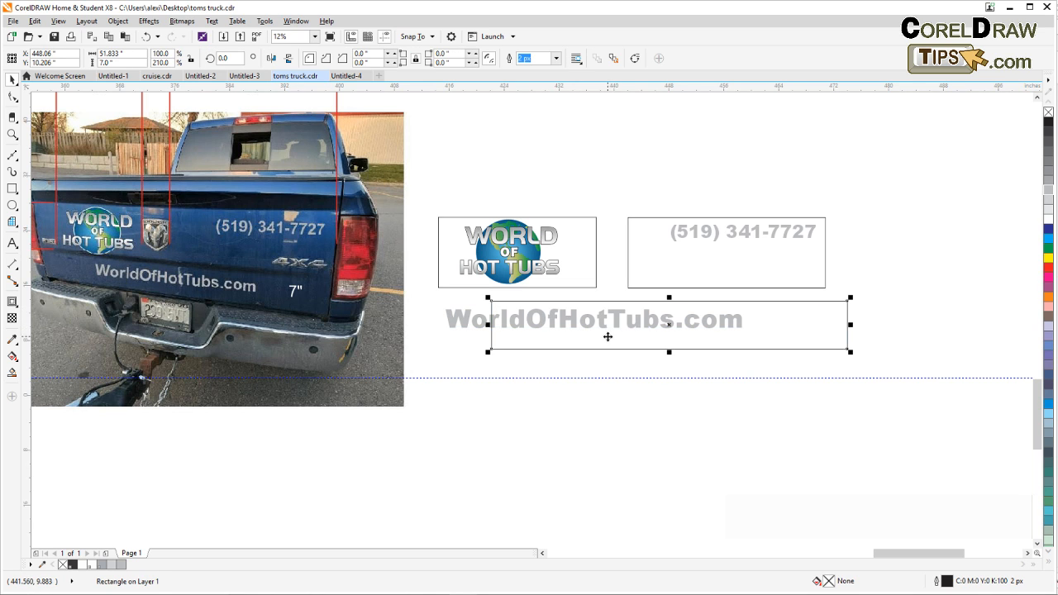
key(ctrl+z)
click(504, 332)
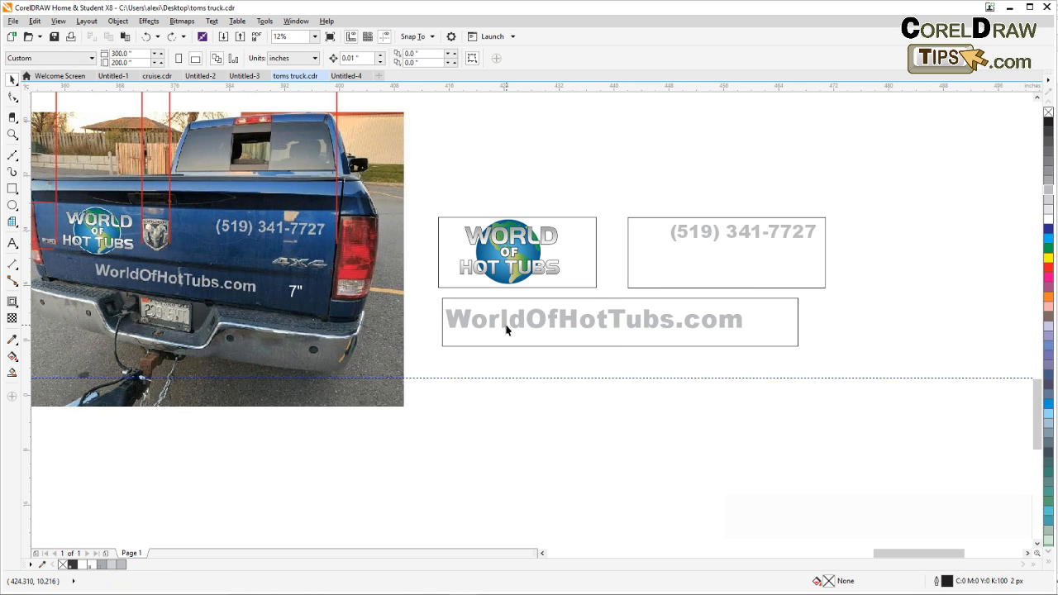
double_click(510, 325)
drag(510, 324, 531, 326)
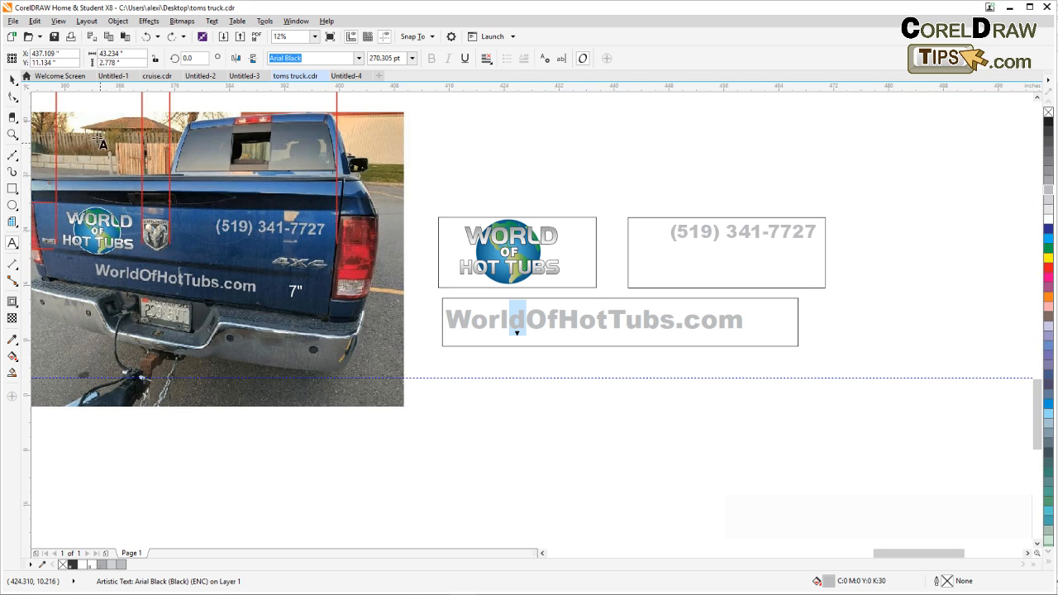
Scale the WorldOfHotTubs.com lettering down to about 35.9 by 2.3 inches, keeping it near the middle of the 7-inch-high rectangle's width.
click(13, 78)
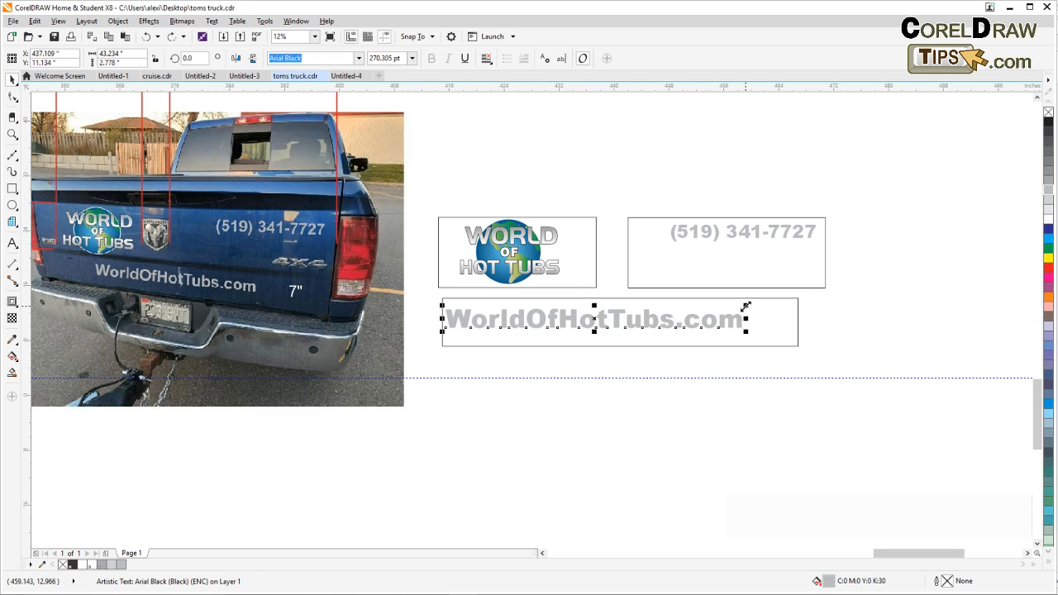
drag(745, 305, 734, 328)
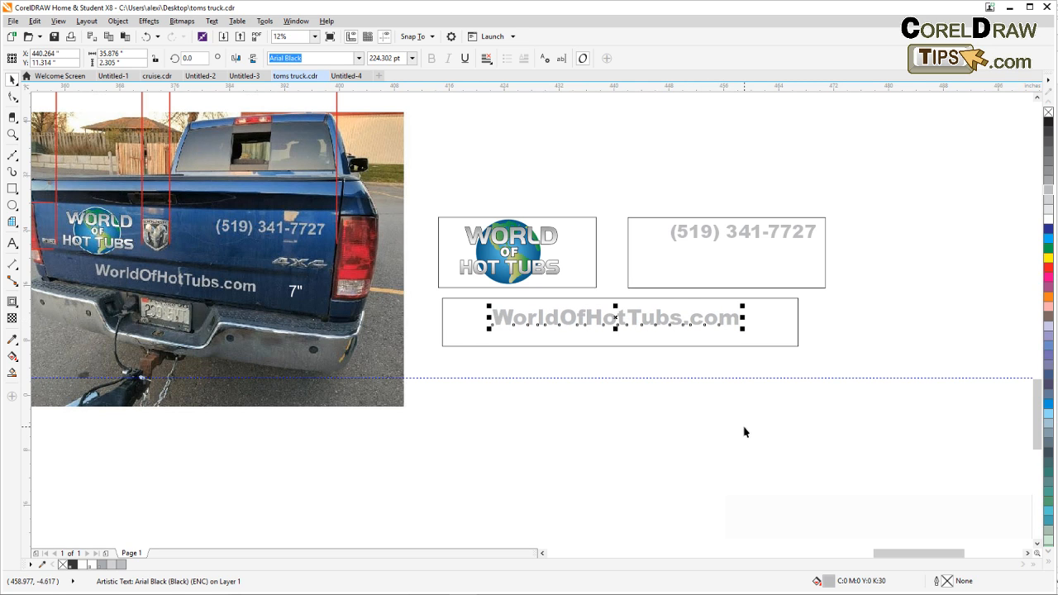
click(743, 432)
Review the tailgate layout against its photo, and the door lettering and globe against sections A and B of the side photo.
scroll(739, 441, down, 2)
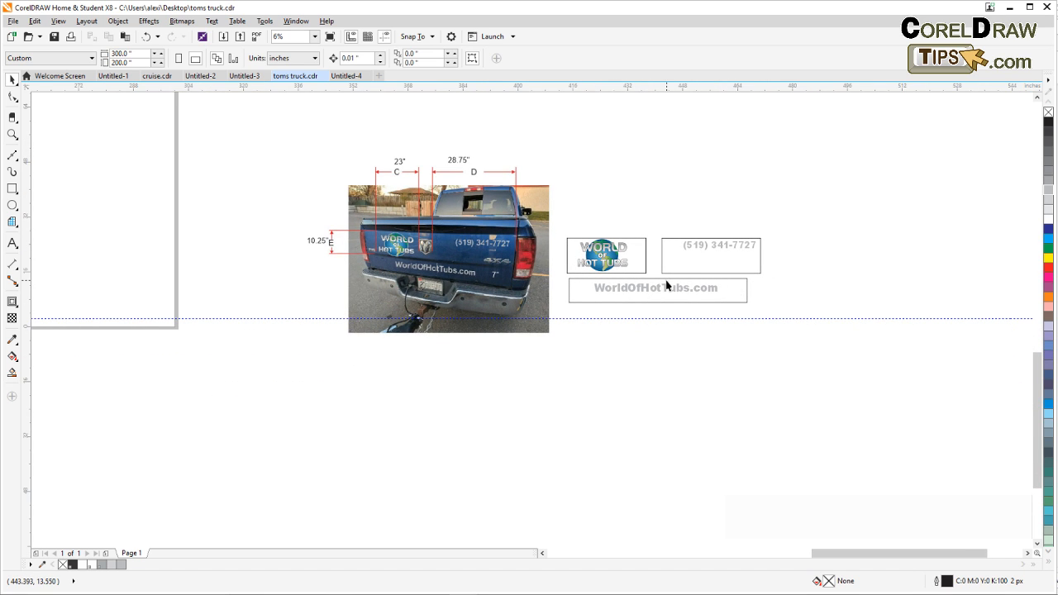
scroll(666, 282, up, 2)
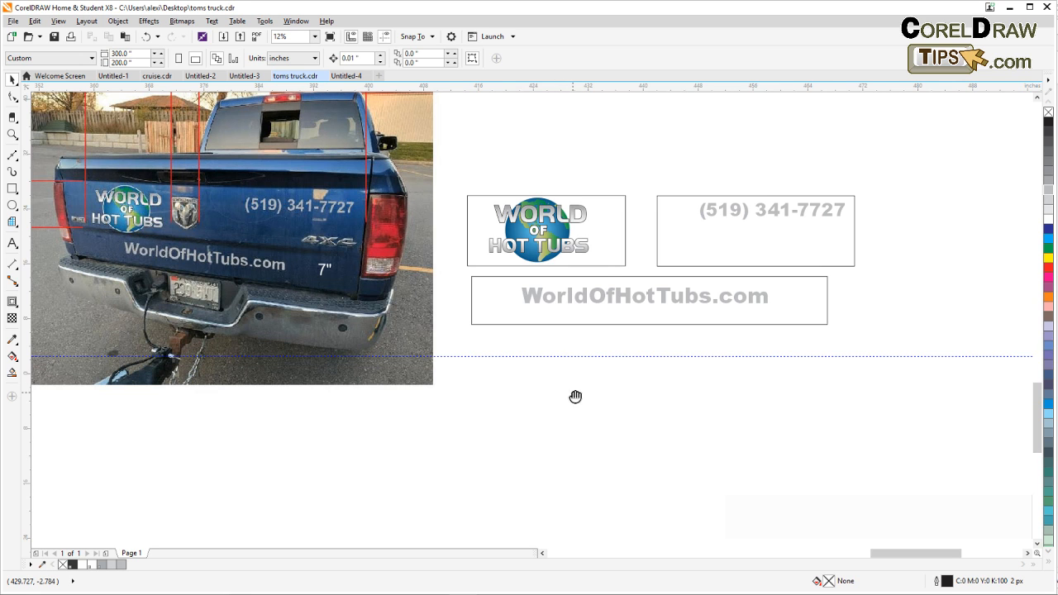
drag(575, 397, 665, 424)
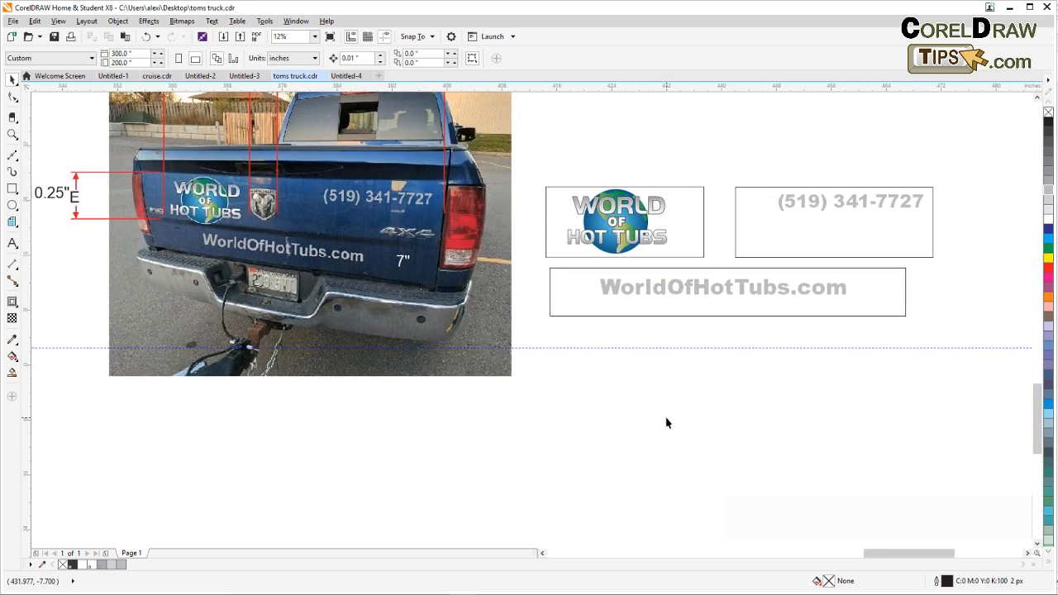
scroll(666, 424, down, 1)
drag(555, 464, 581, 454)
drag(420, 444, 634, 413)
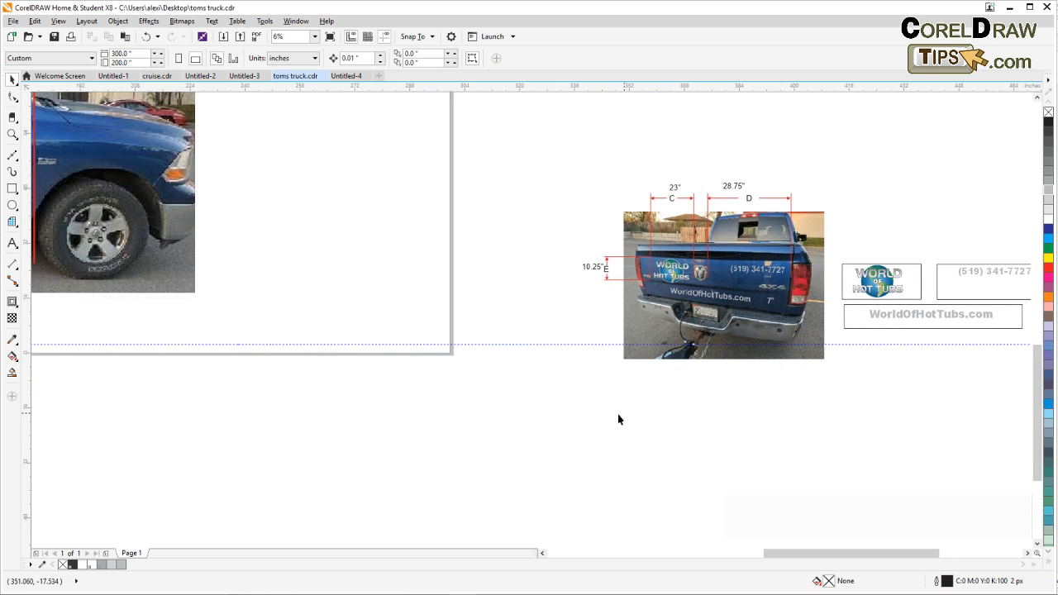
drag(184, 297, 460, 341)
drag(371, 321, 573, 361)
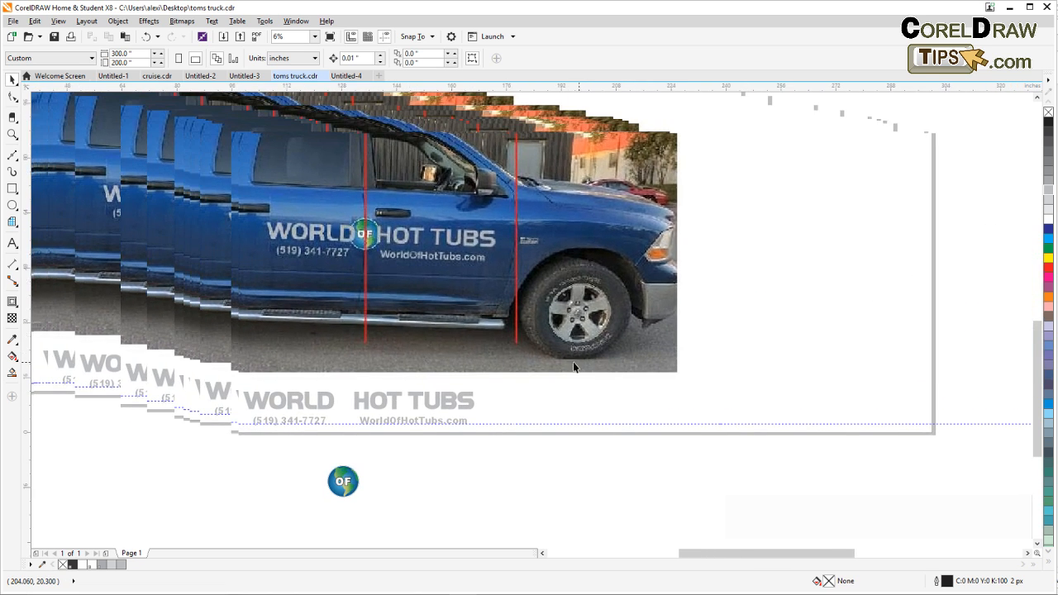
scroll(567, 361, down, 1)
mouse_move(496, 332)
mouse_down()
mouse_move(512, 344)
mouse_move(463, 339)
mouse_up()
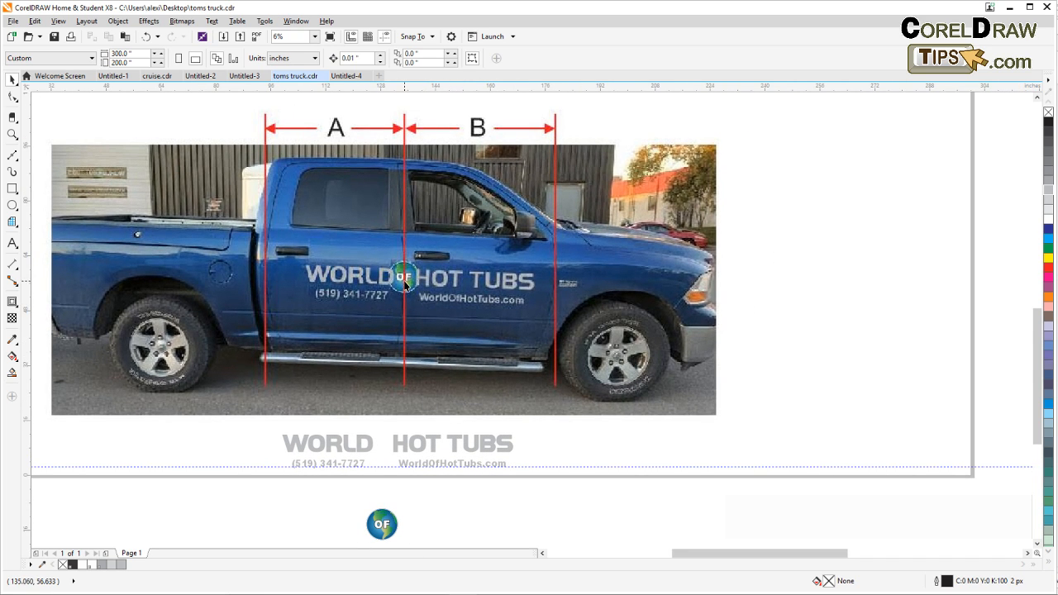
scroll(399, 293, down, 2)
scroll(400, 291, up, 2)
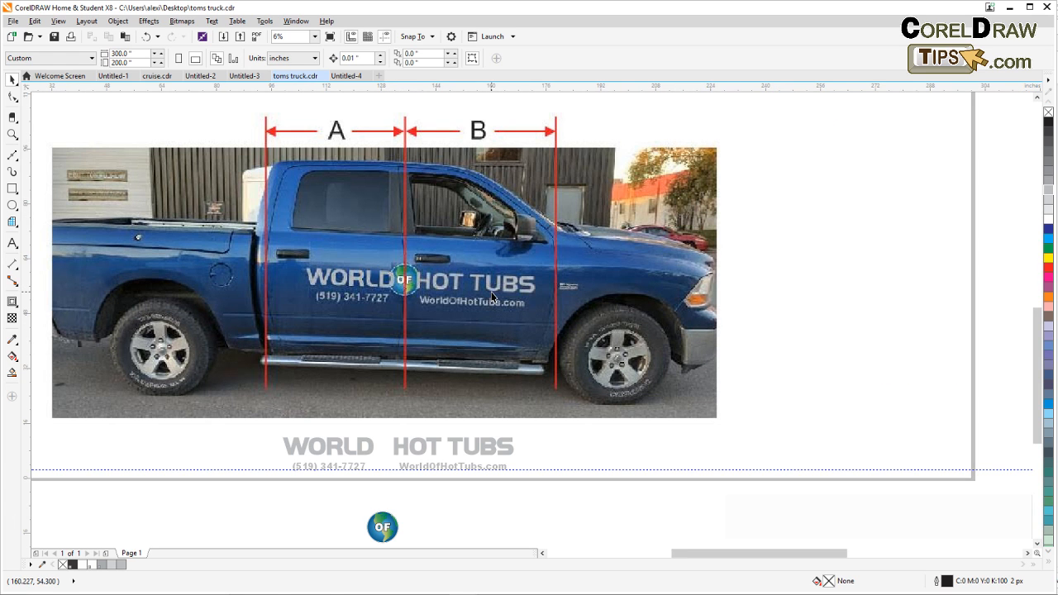
Duplicate the truck side photo with its A and B dimension lines directly above the original and mirror the copy horizontally.
drag(492, 294, 448, 311)
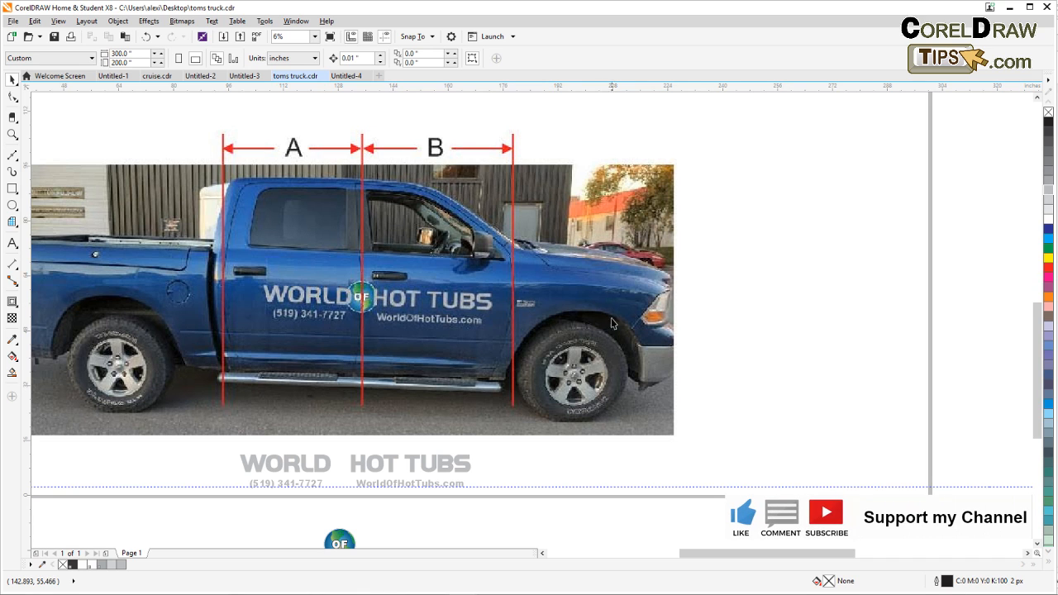
scroll(390, 309, down, 2)
drag(390, 309, 393, 376)
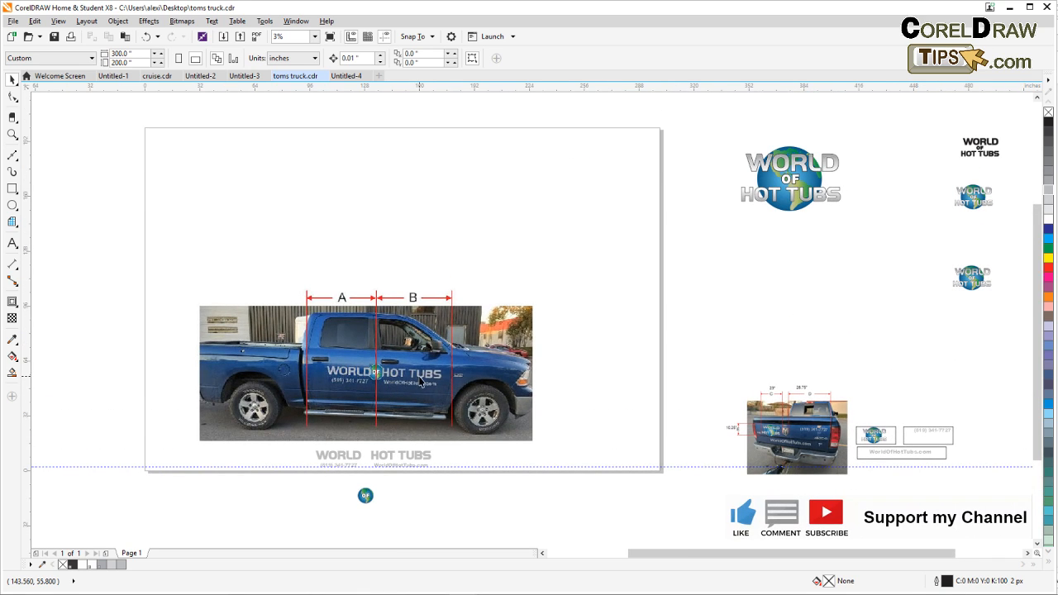
click(358, 356)
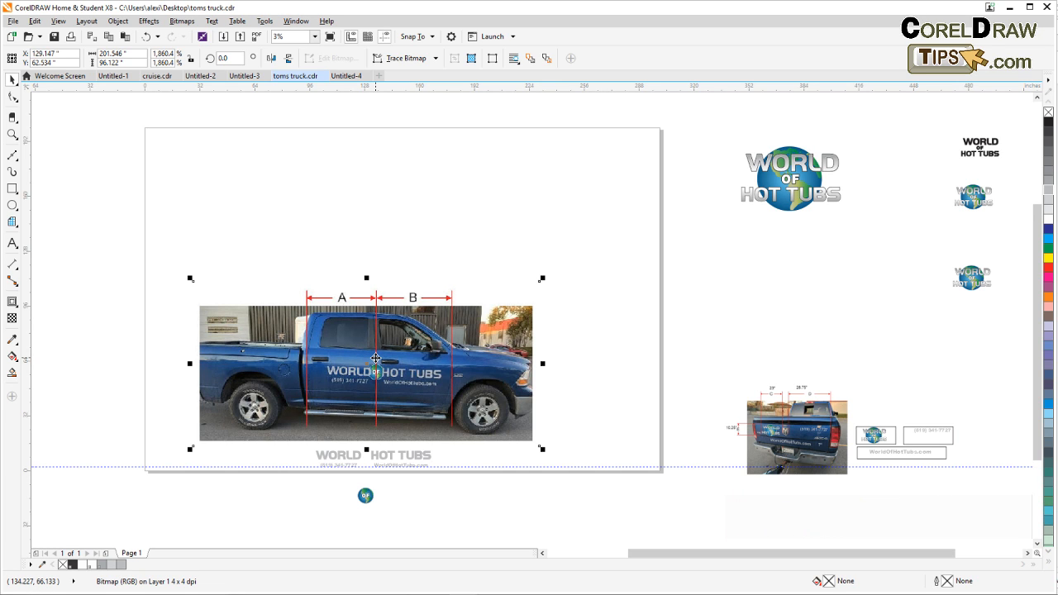
drag(375, 358, 375, 202)
right_click(375, 202)
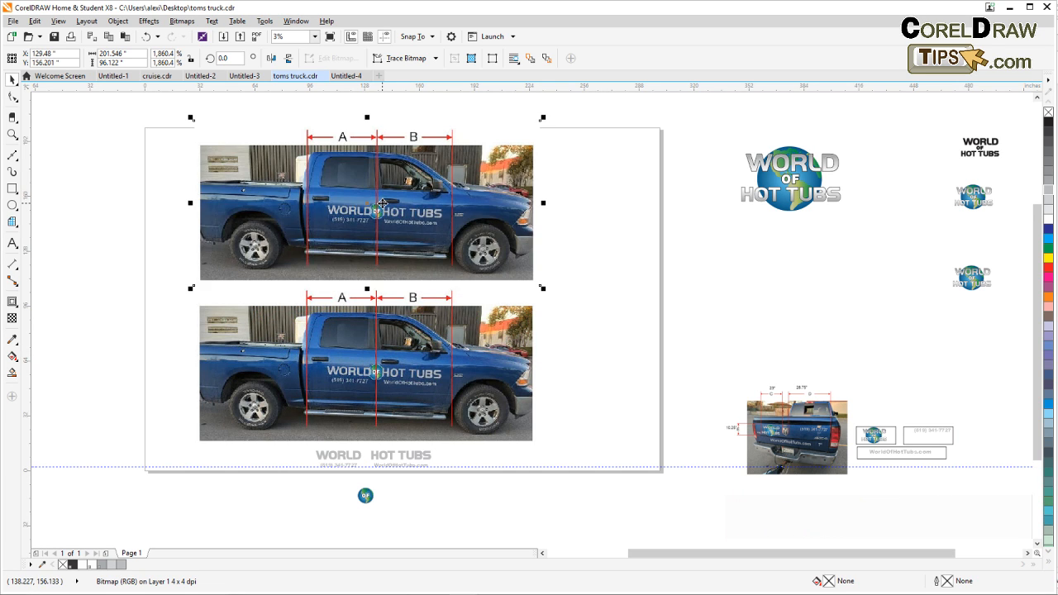
click(271, 59)
click(103, 226)
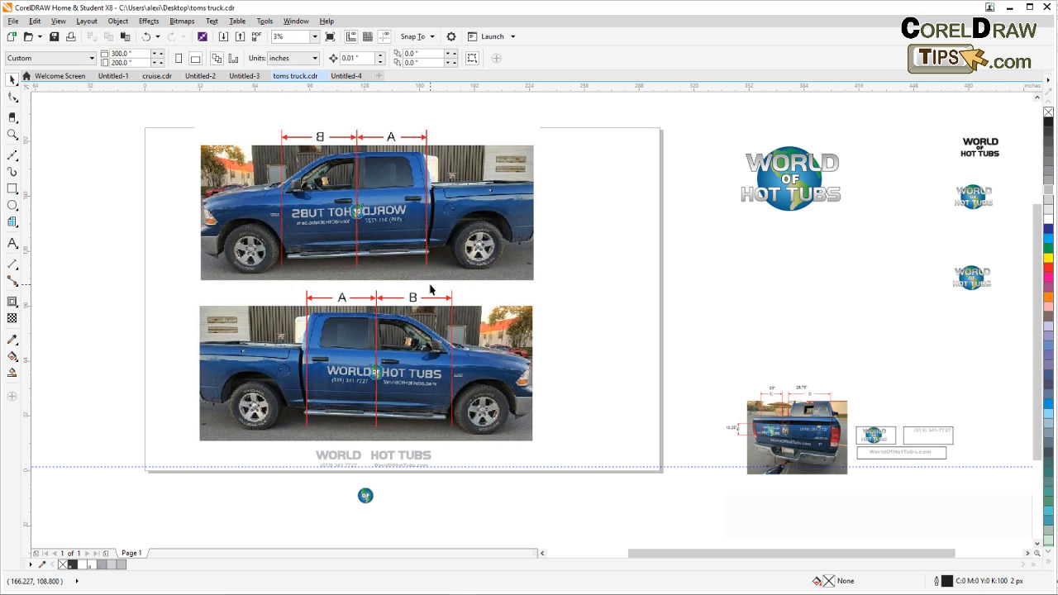
Copy the four gray lettering pieces over the mirrored truck's doors and move the copy below the page, under the globe.
scroll(379, 235, up, 3)
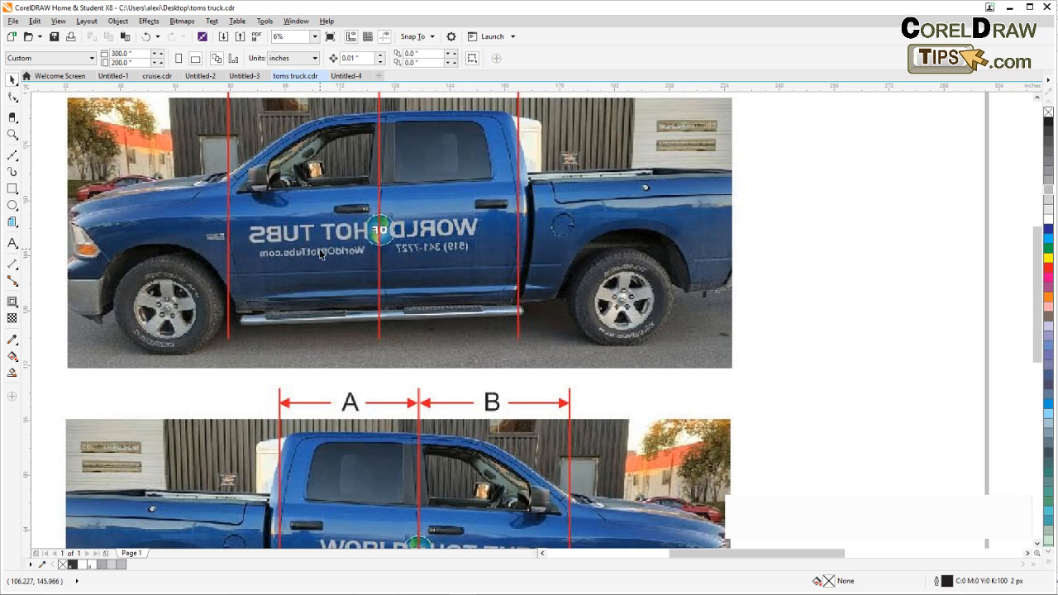
scroll(388, 270, down, 3)
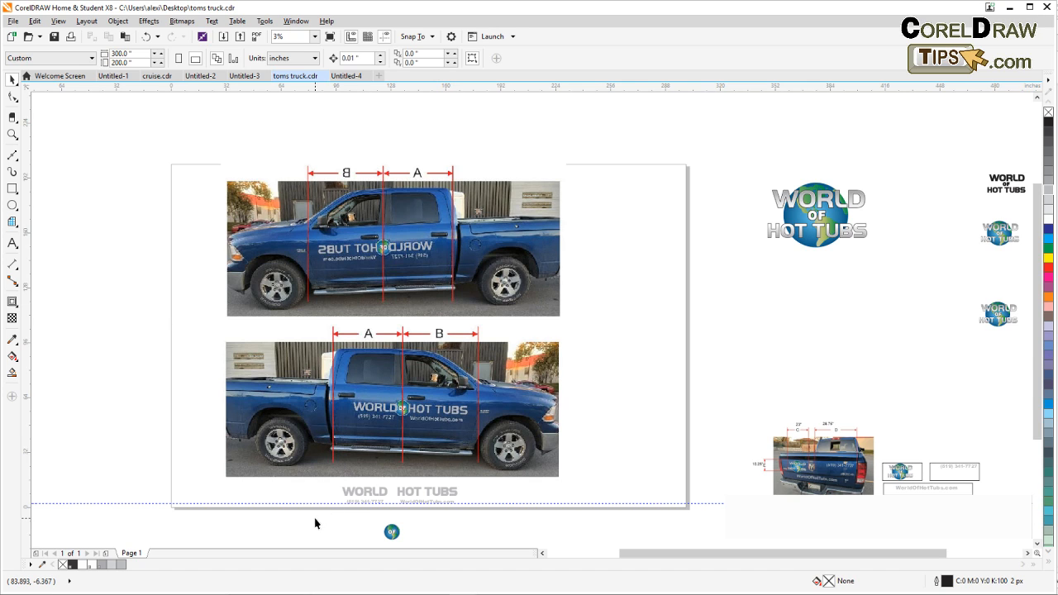
drag(315, 520, 493, 494)
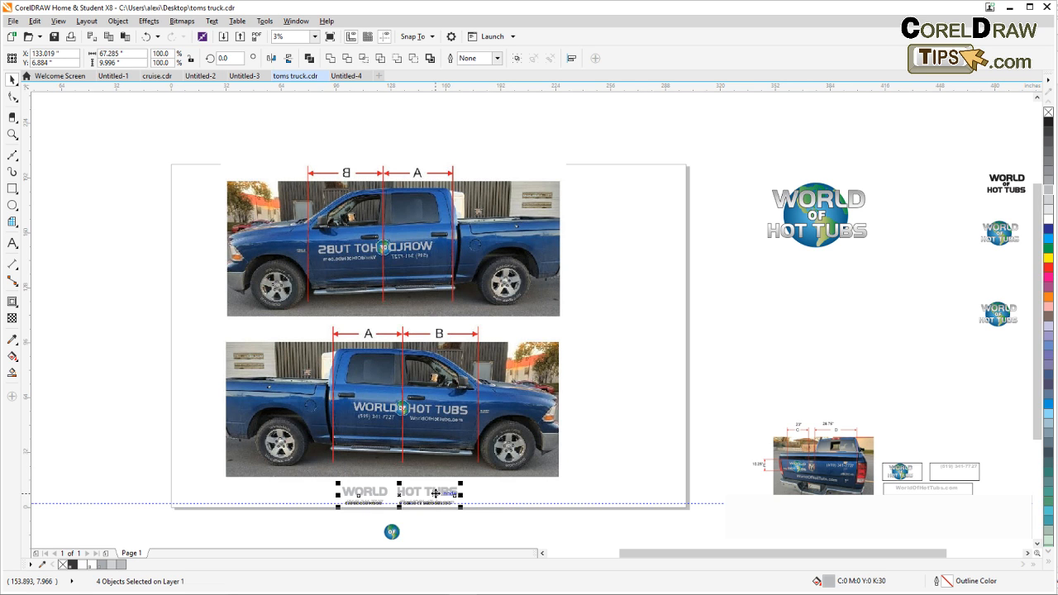
drag(434, 493, 414, 282)
scroll(415, 250, up, 1)
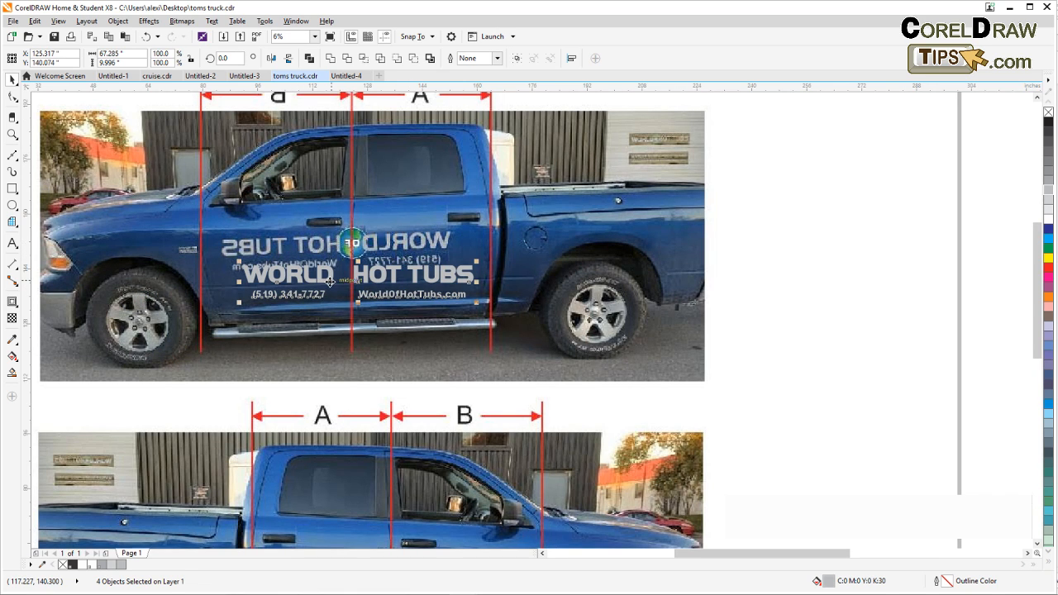
drag(330, 282, 406, 536)
scroll(329, 295, down, 1)
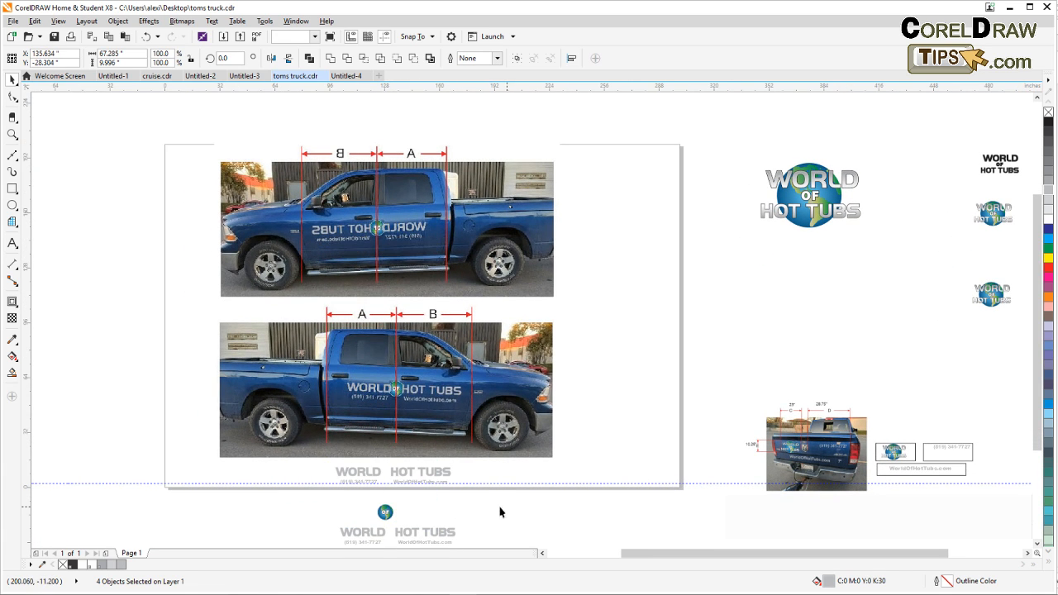
key(Escape)
click(397, 239)
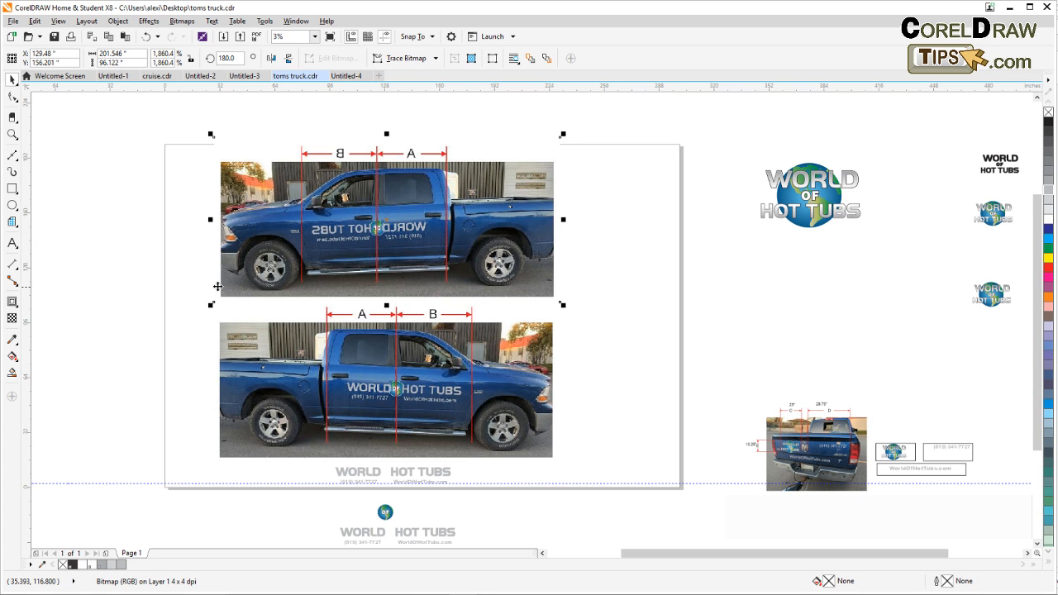
drag(590, 420, 366, 381)
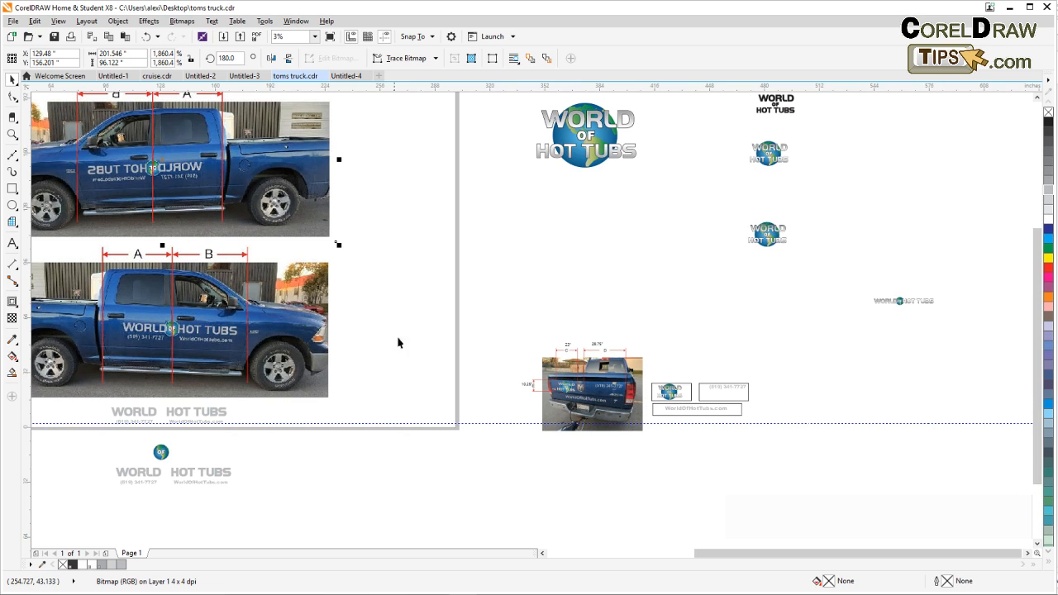
drag(413, 328, 484, 358)
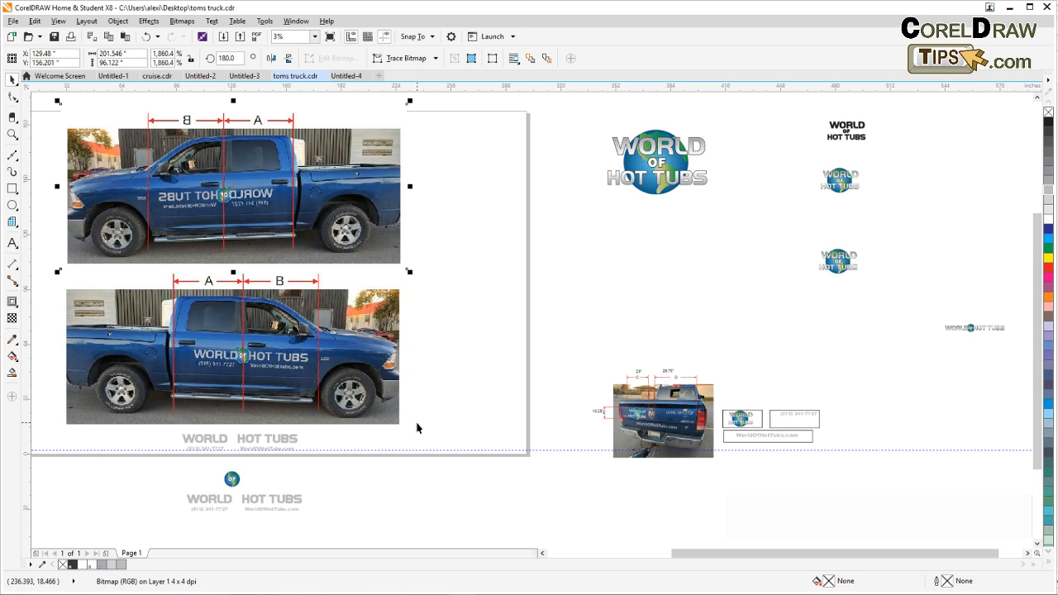
click(465, 275)
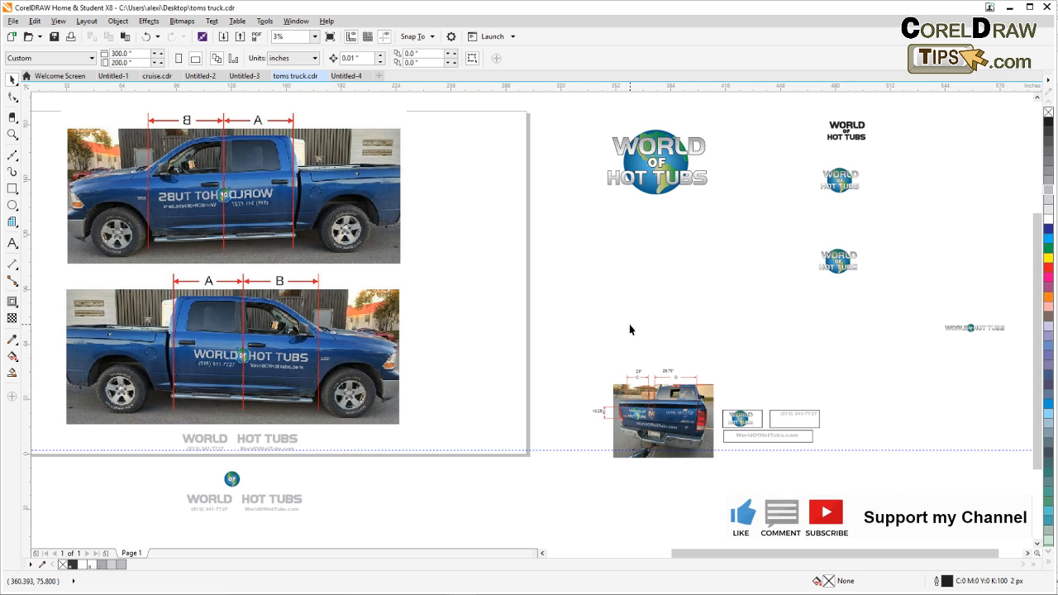
Paste the ONLY storefront photo, enlarge it to about 146.4 by 99.0 inches and place it beside the page, left of the trucks.
key(ctrl+v)
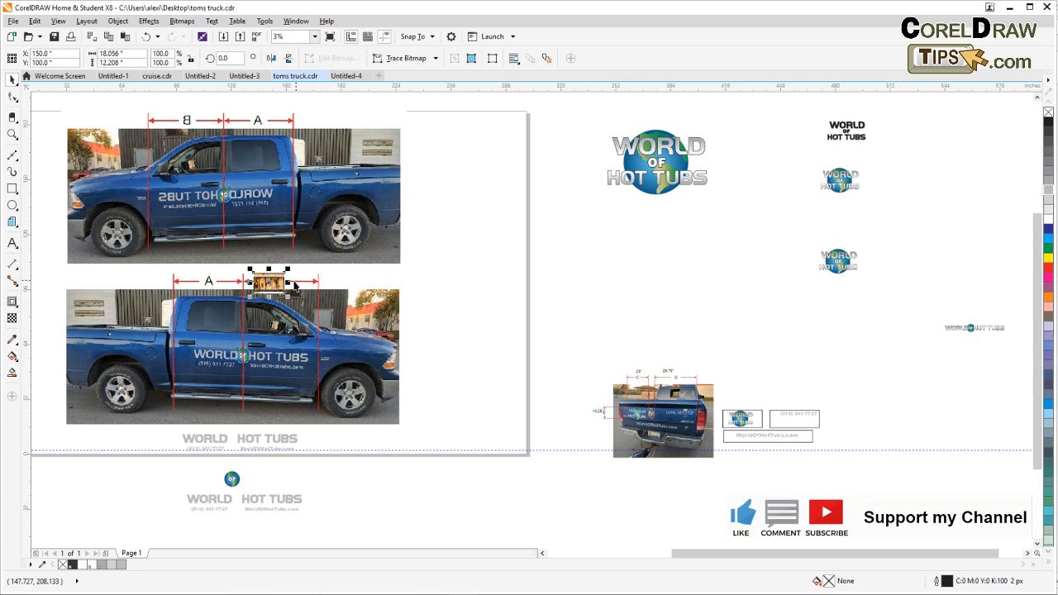
drag(290, 295, 506, 446)
drag(435, 383, 579, 329)
drag(693, 291, 723, 222)
scroll(568, 269, down, 1)
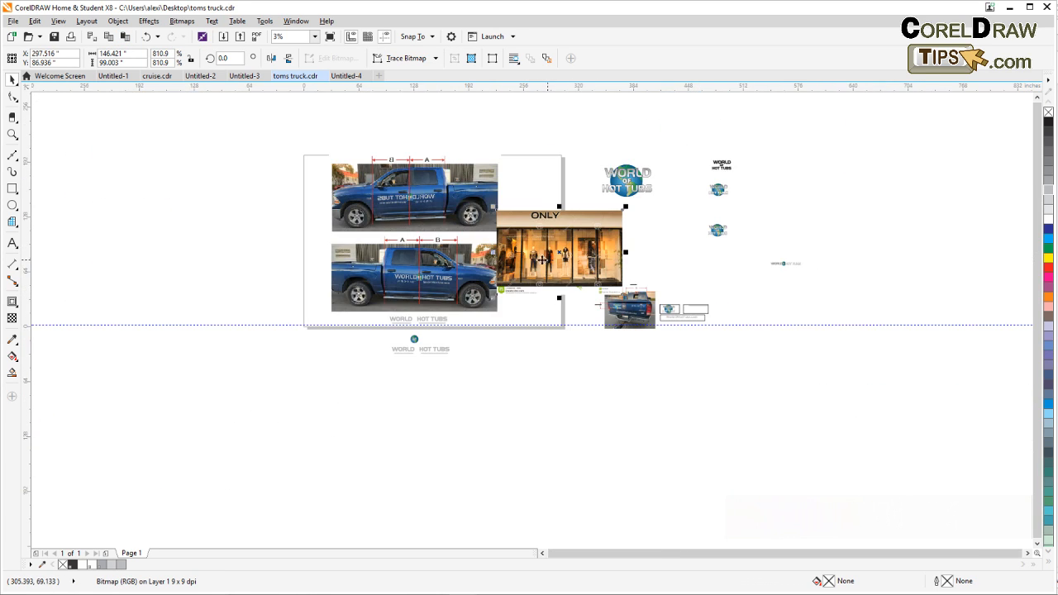
drag(532, 265, 157, 272)
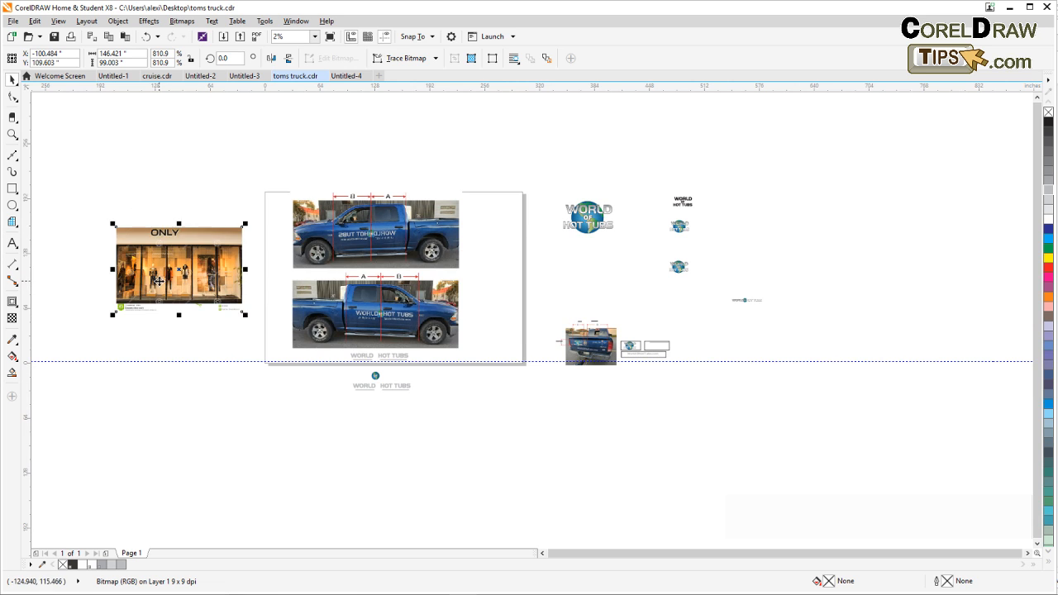
scroll(162, 280, up, 1)
scroll(163, 279, up, 2)
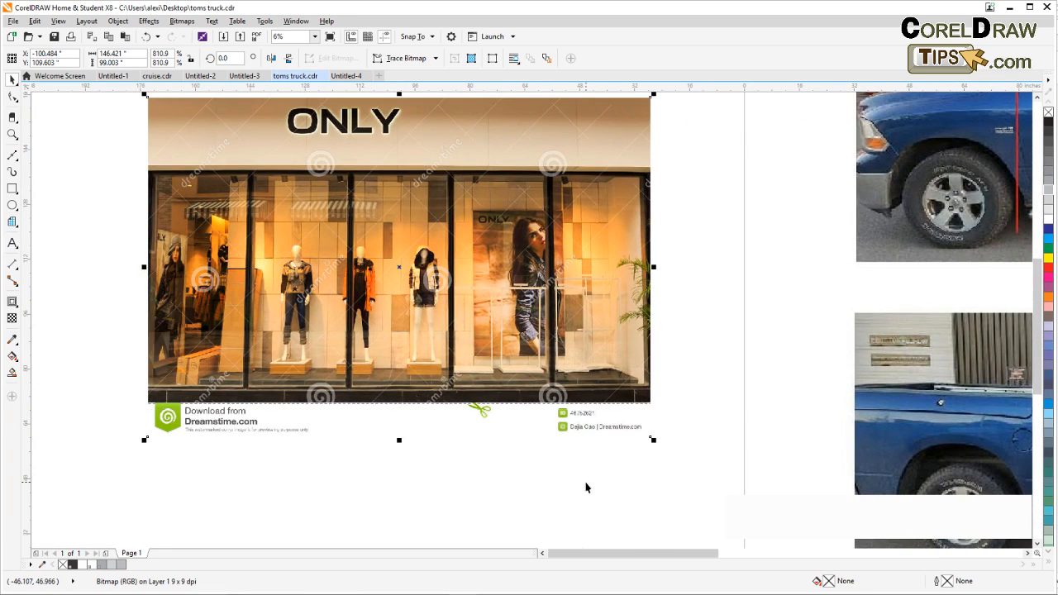
key(Escape)
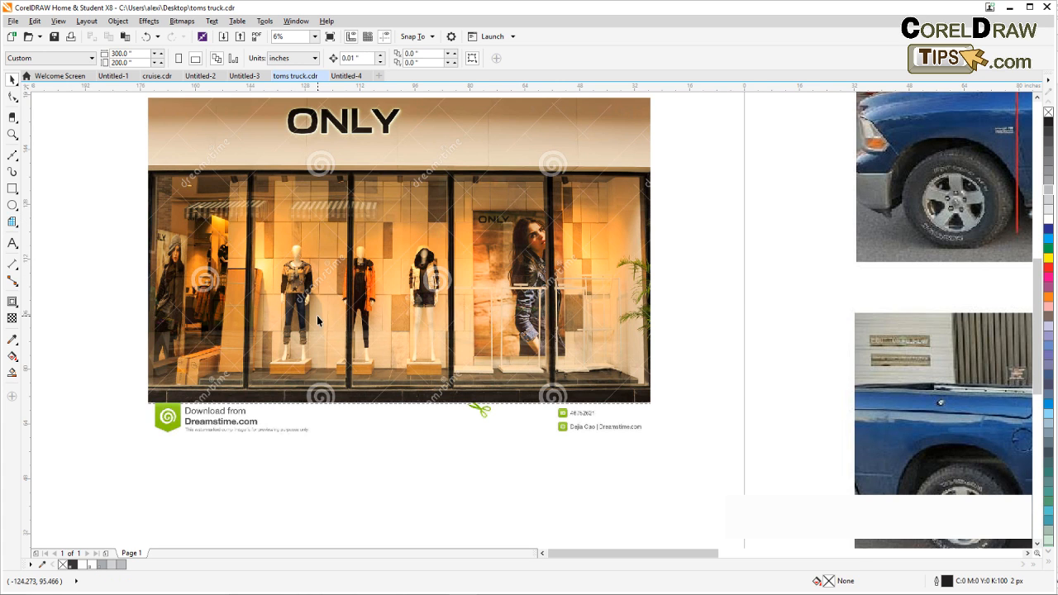
Examine the window panes and their frames in the ONLY storefront photo.
scroll(326, 321, down, 2)
drag(332, 347, 305, 374)
scroll(269, 311, up, 2)
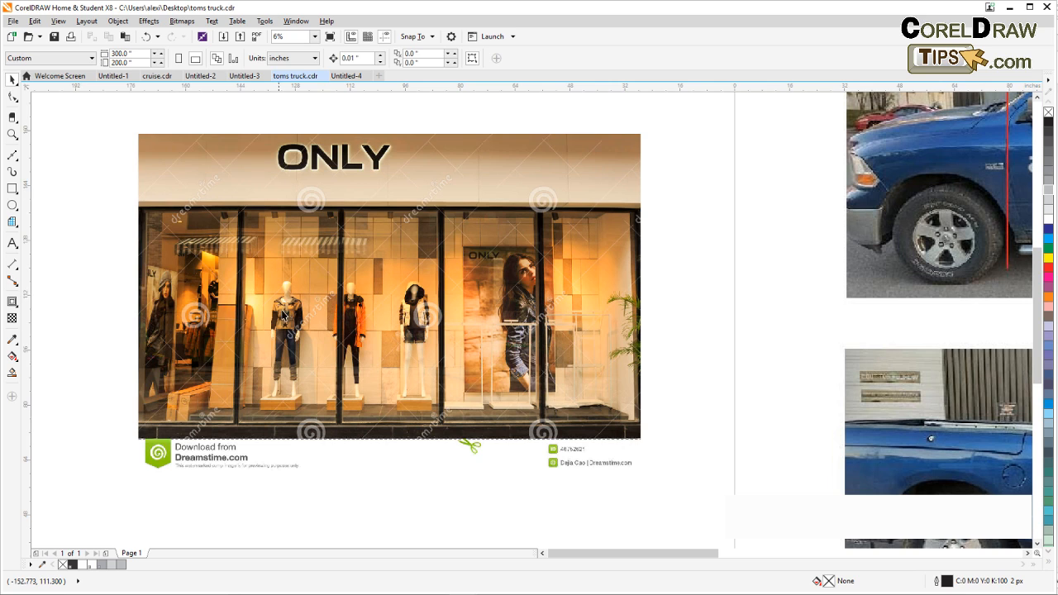
drag(320, 303, 285, 313)
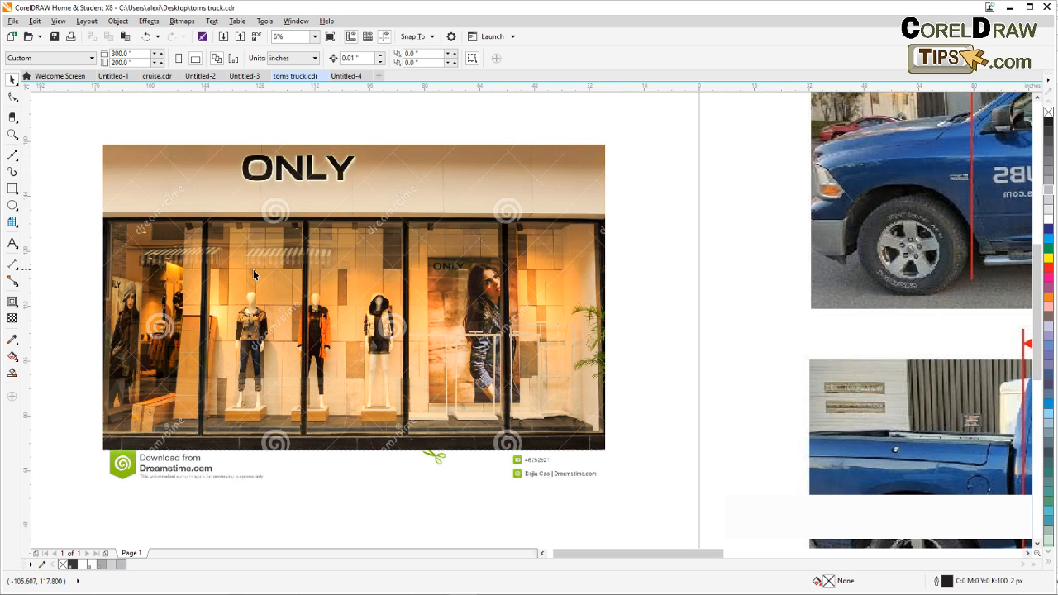
drag(262, 324, 258, 322)
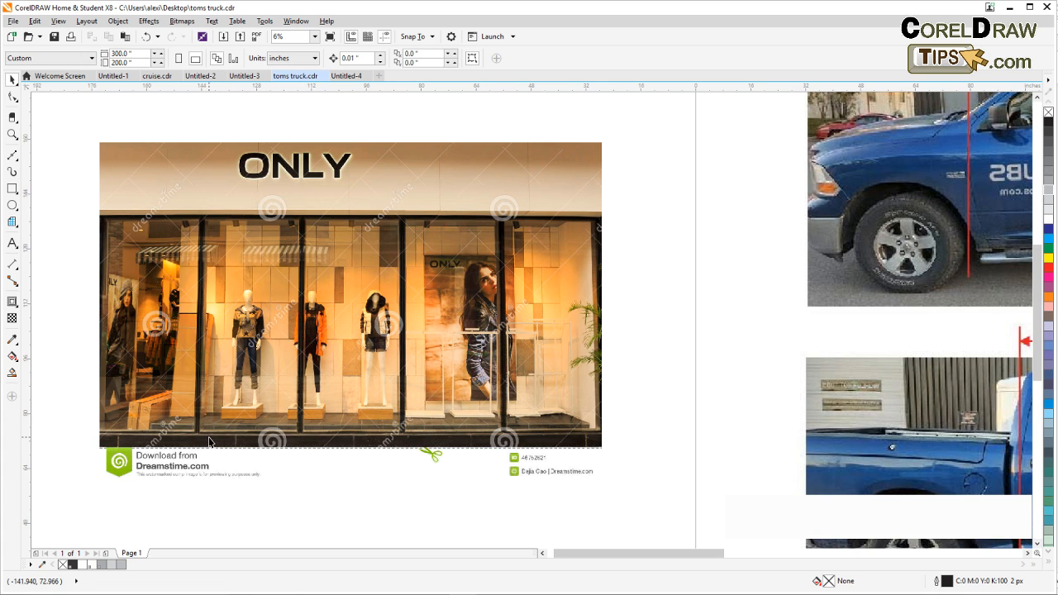
scroll(209, 440, up, 2)
click(214, 416)
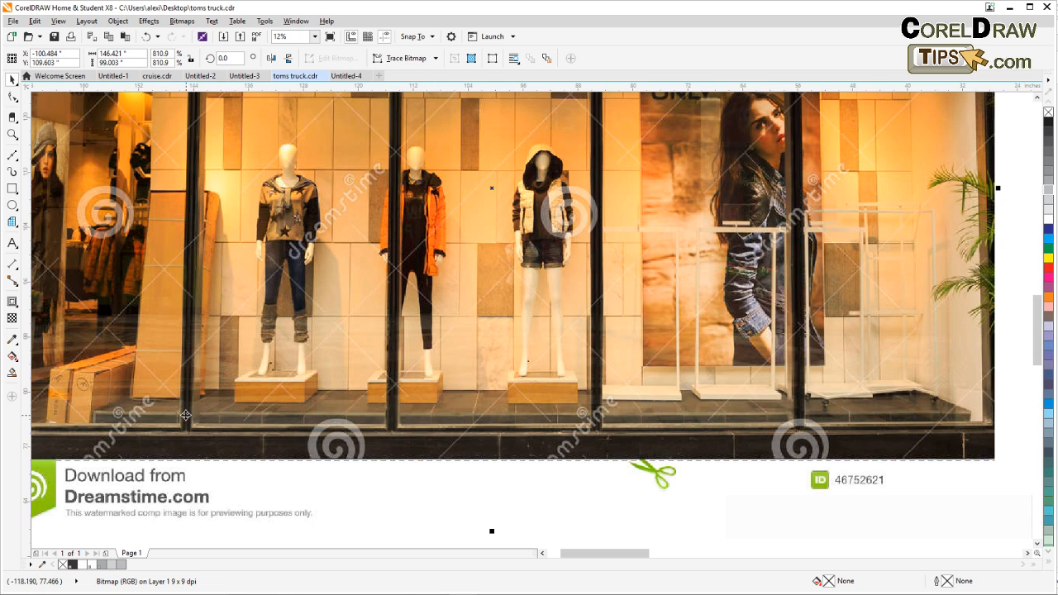
scroll(376, 413, down, 2)
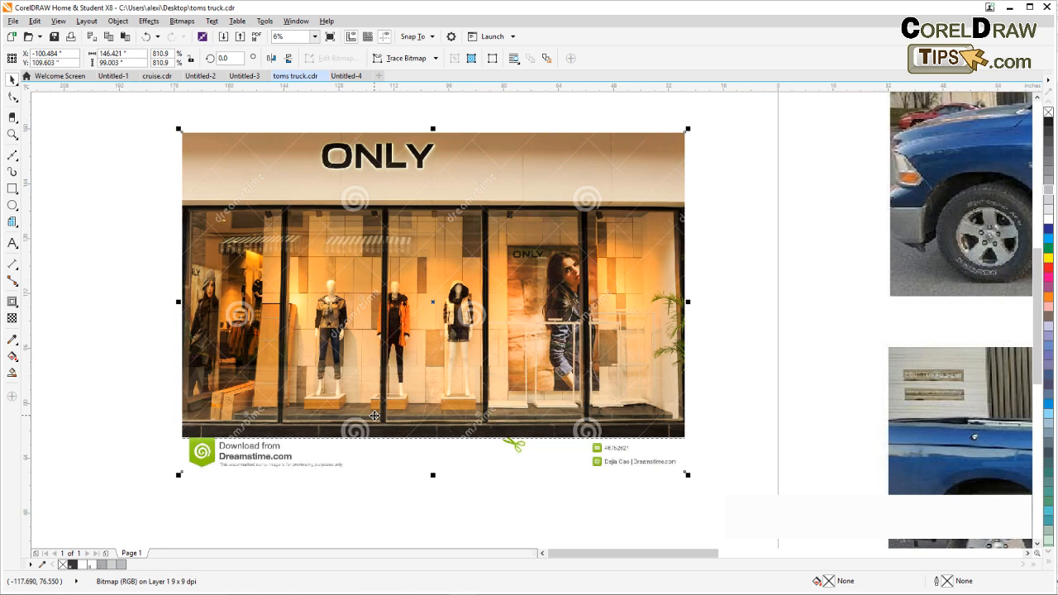
scroll(376, 422, down, 1)
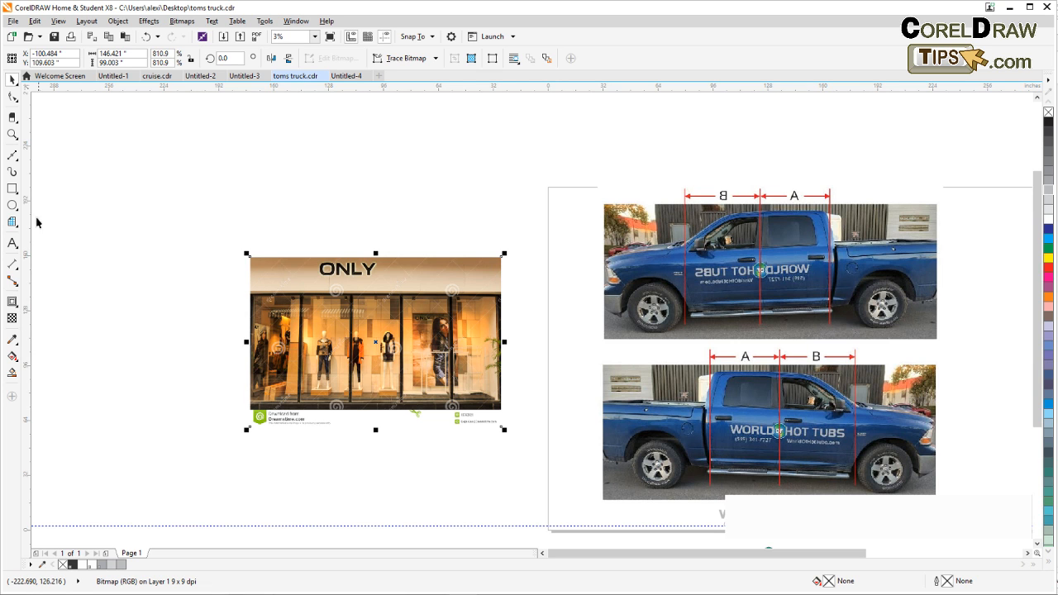
Draw a rectangle about 27.2 by 62 inches over the storefront's second window pane from the left.
key(F6)
scroll(306, 324, up, 2)
scroll(305, 322, down, 1)
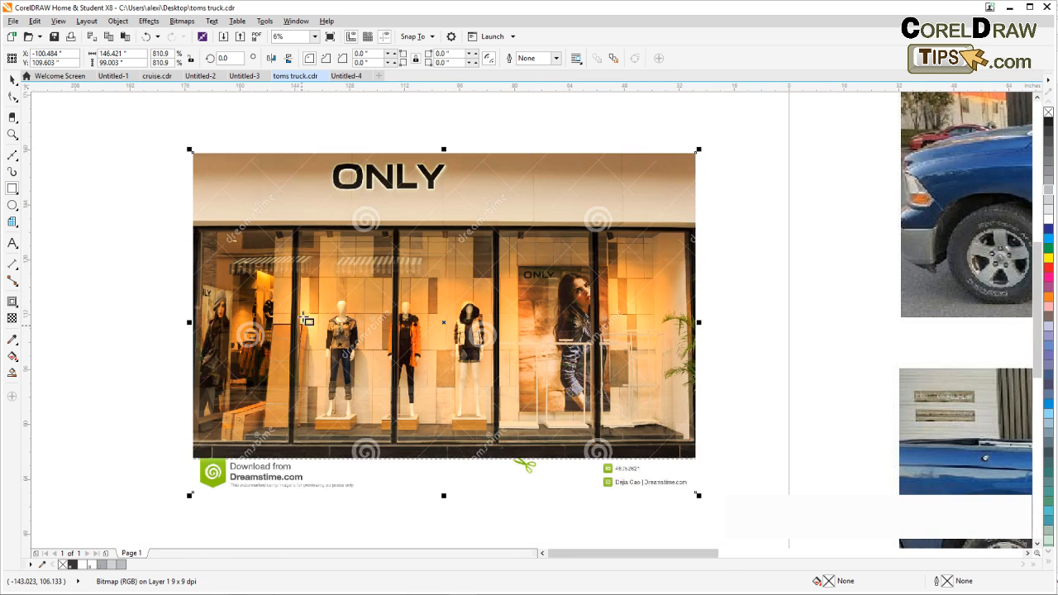
drag(298, 233, 395, 446)
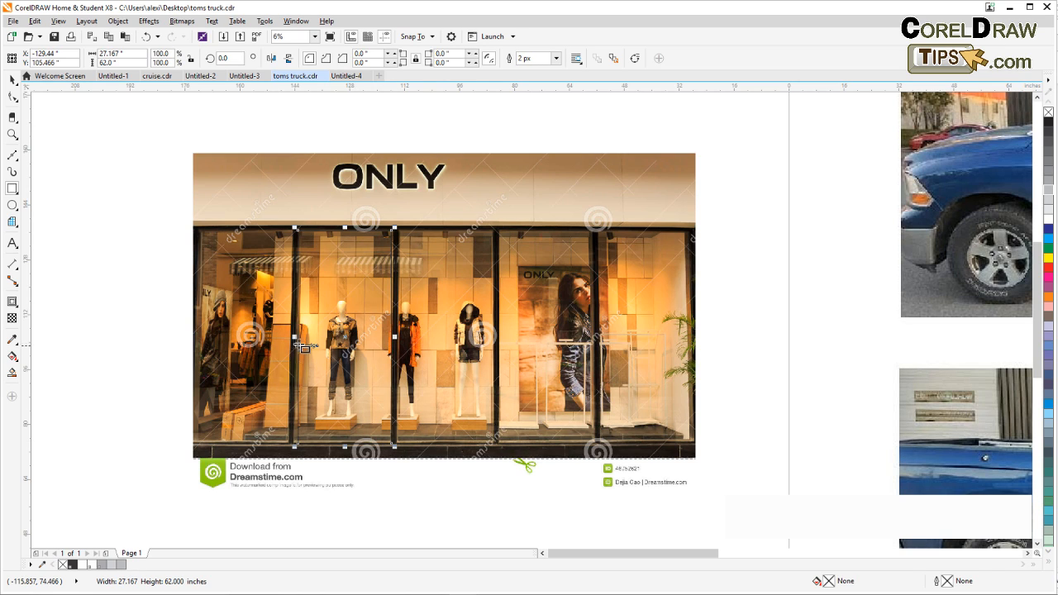
drag(294, 338, 292, 339)
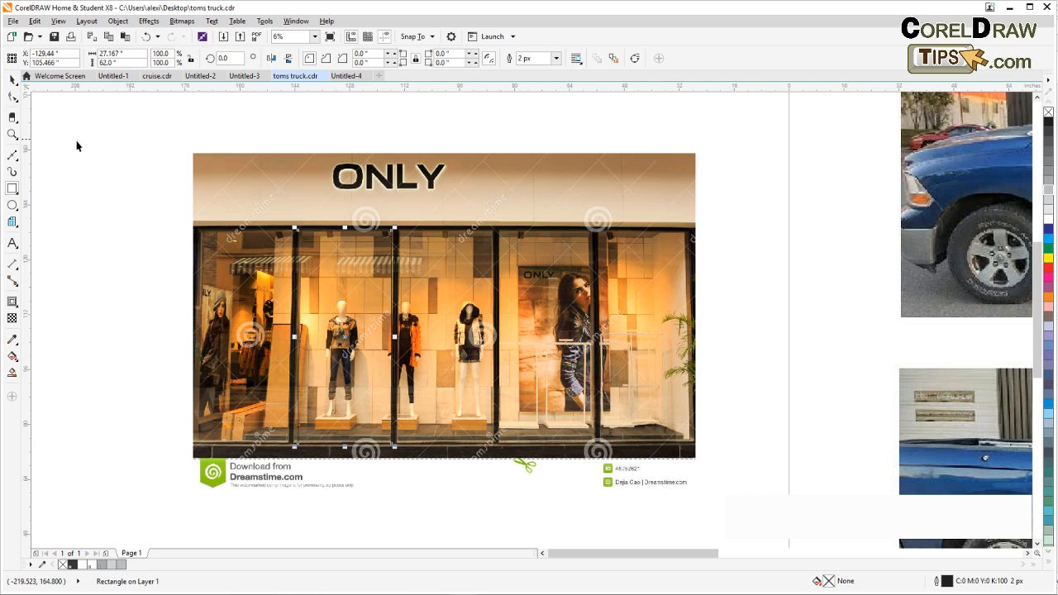
PowerClip the storefront photo inside the rectangle drawn over the second window pane.
key(space)
click(229, 173)
click(118, 21)
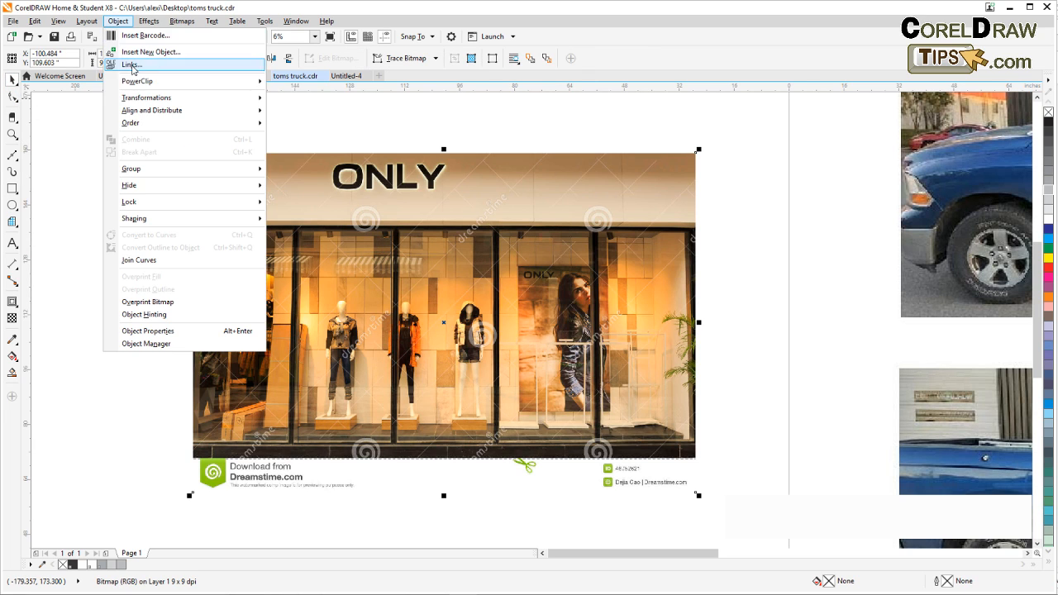
mouse_move(137, 81)
click(307, 83)
click(347, 253)
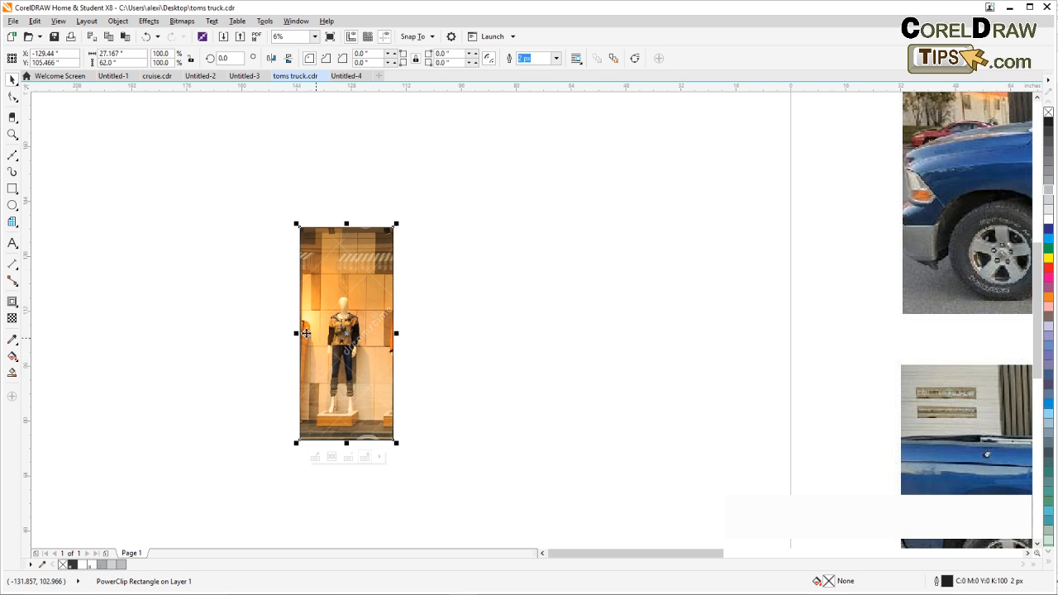
Scale the clipped window proportionally to a width of 48 inches and move it farther left, away from the page.
click(190, 63)
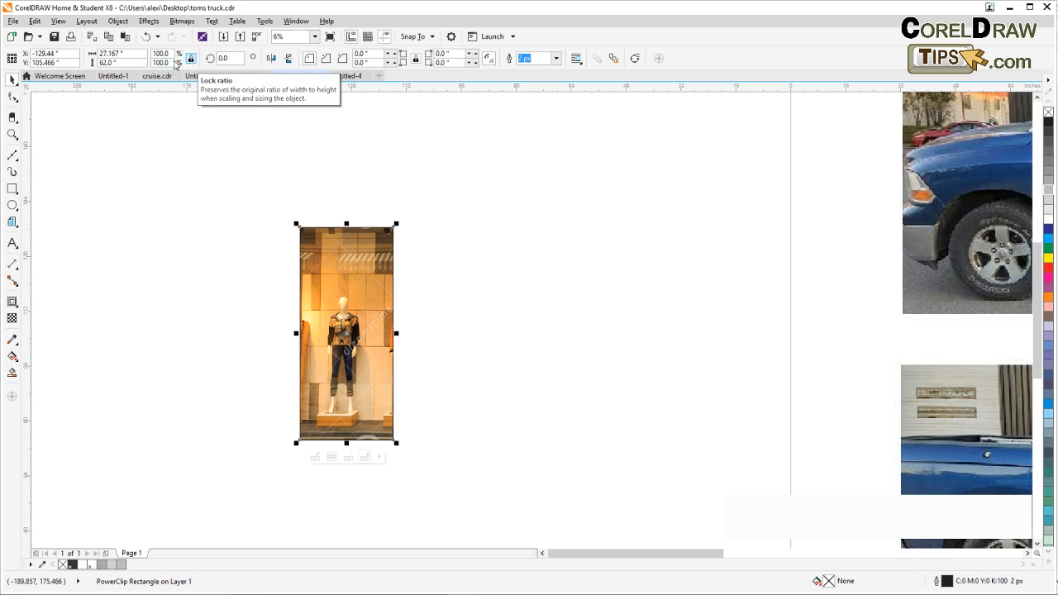
click(122, 53)
double_click(123, 53)
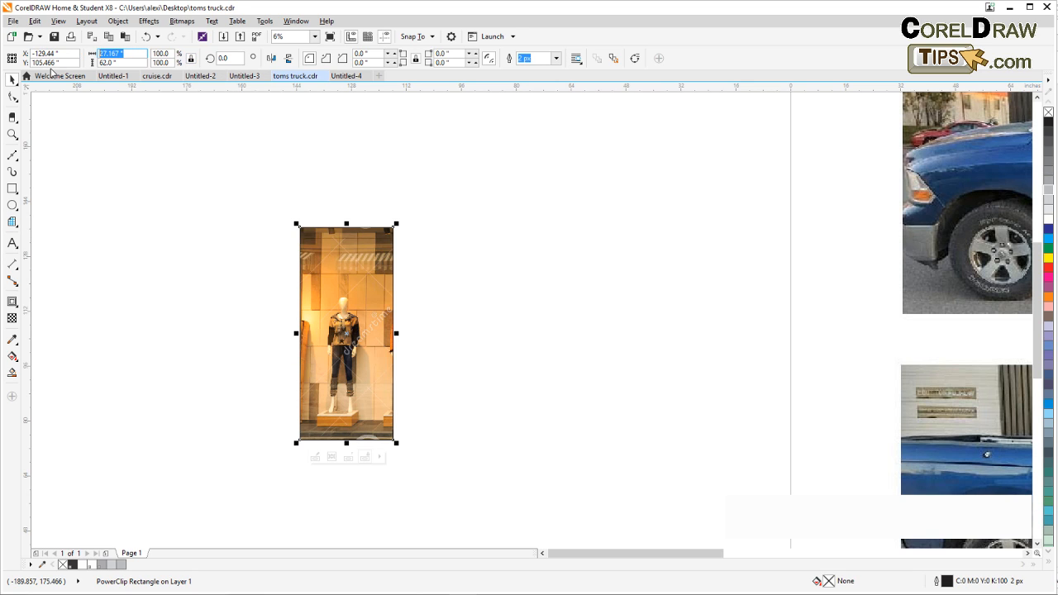
text(48)
key(Return)
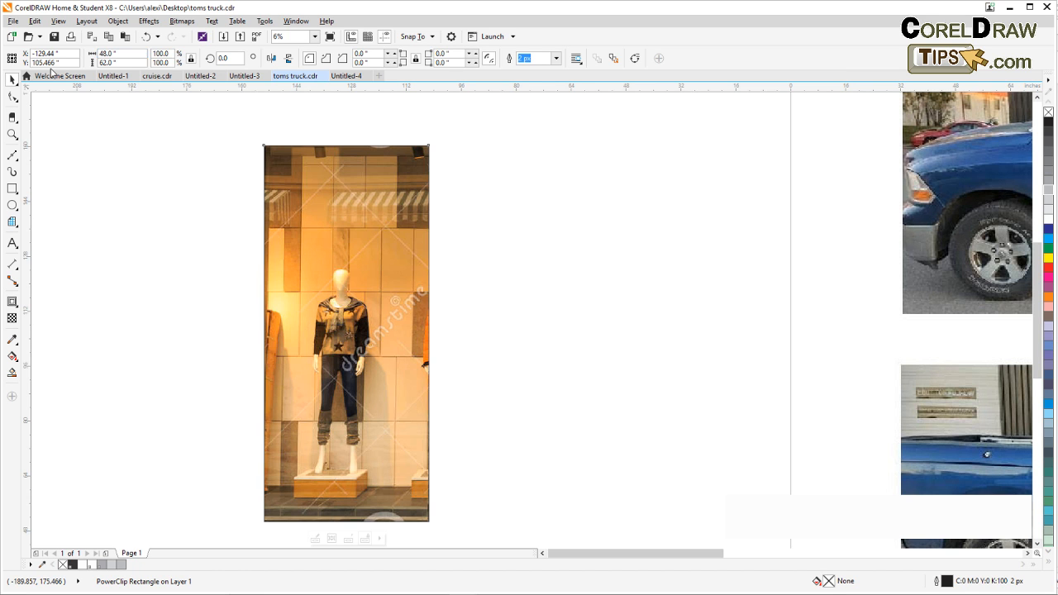
scroll(115, 144, down, 1)
drag(169, 173, 330, 278)
drag(410, 345, 231, 334)
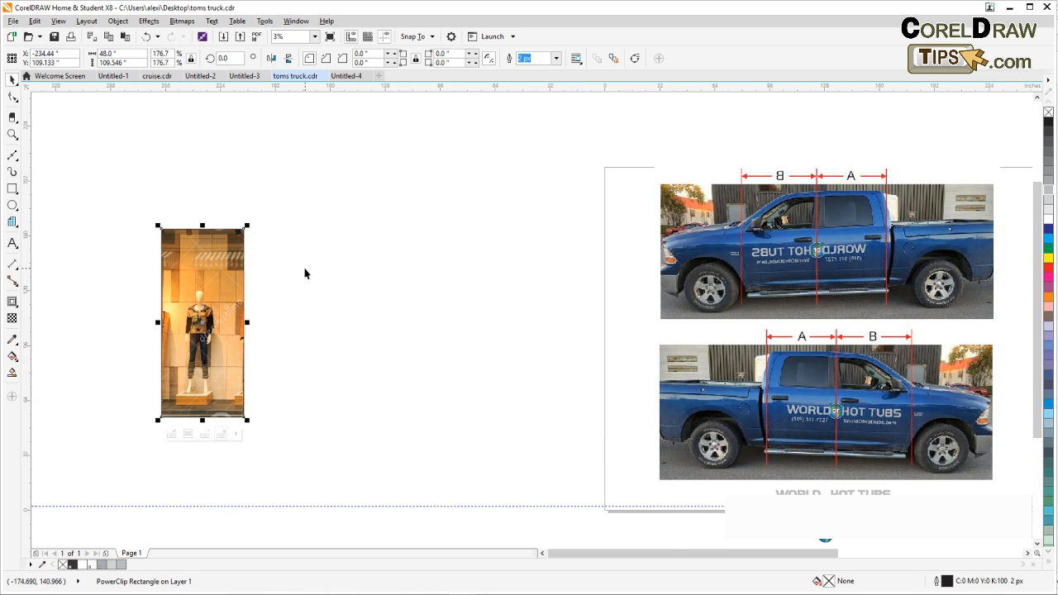
Extract the full scaled storefront photo from the PowerClip window frame and deselect it.
click(117, 21)
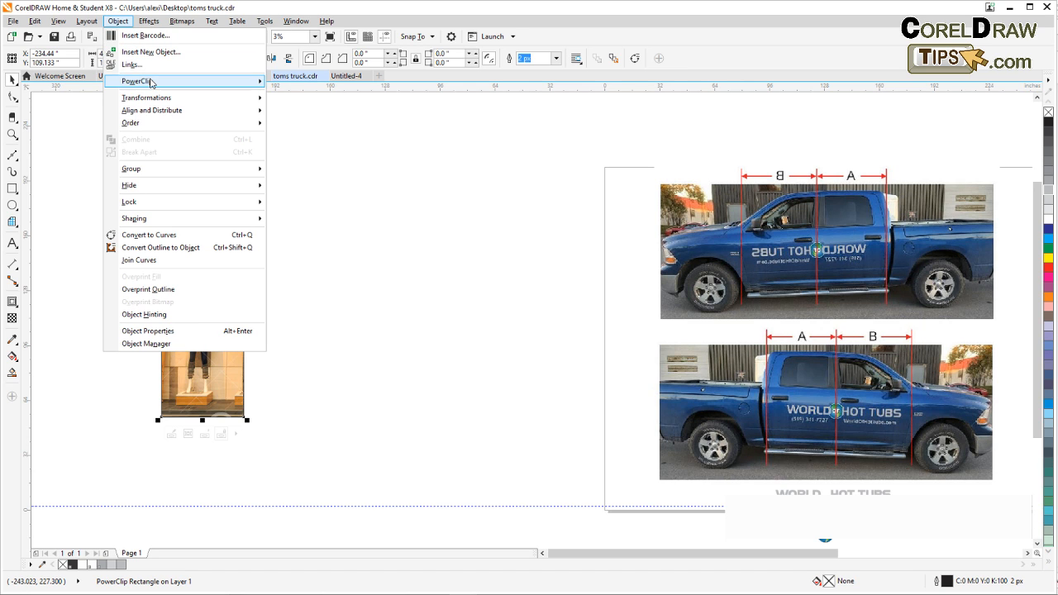
mouse_move(151, 81)
click(306, 95)
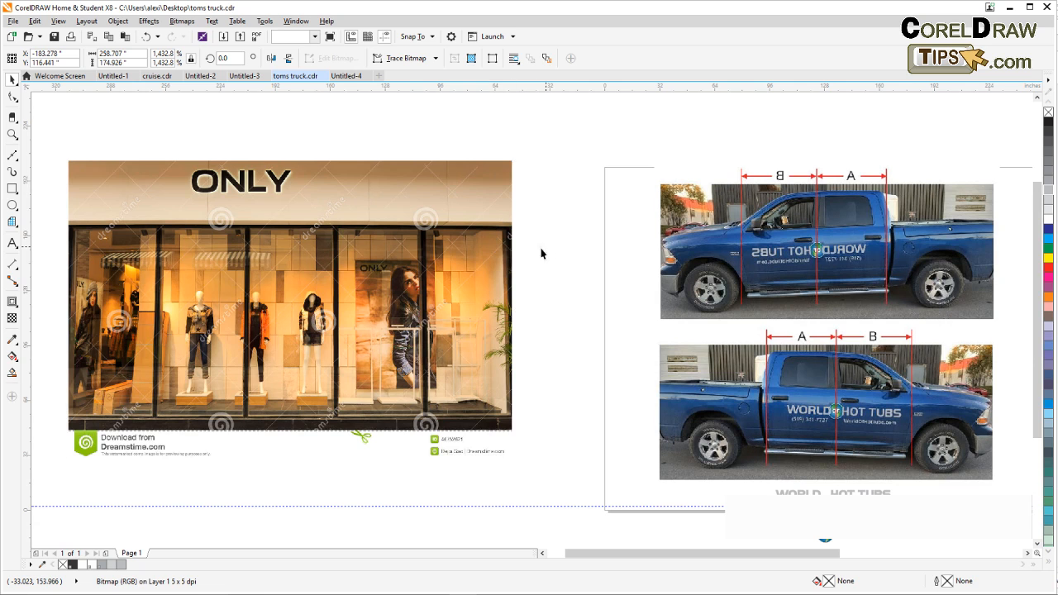
key(Escape)
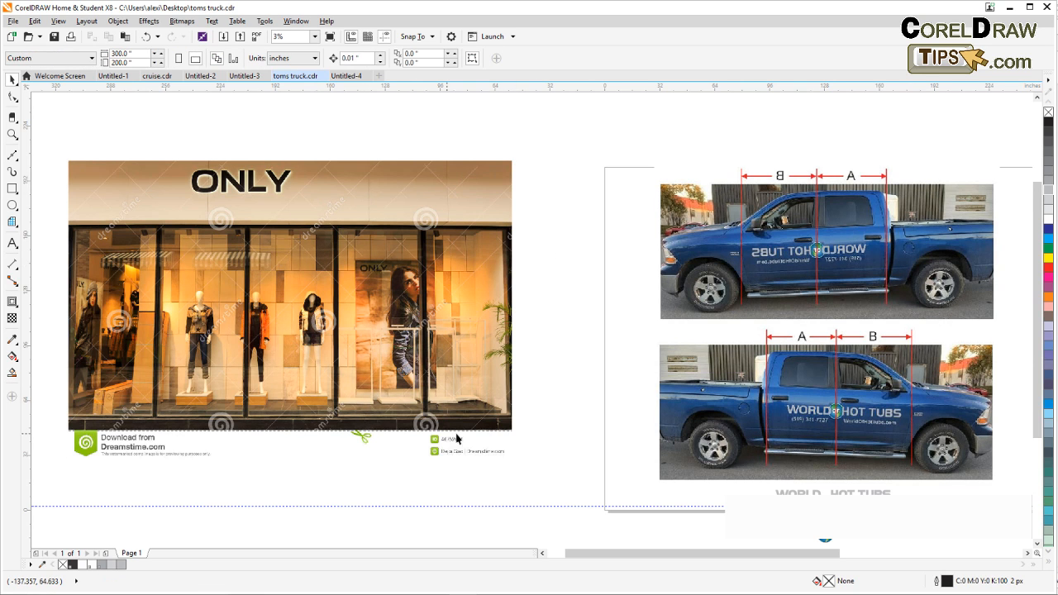
Examine the two truck side photos and the lettering laid out on and below the doors.
drag(686, 337, 239, 310)
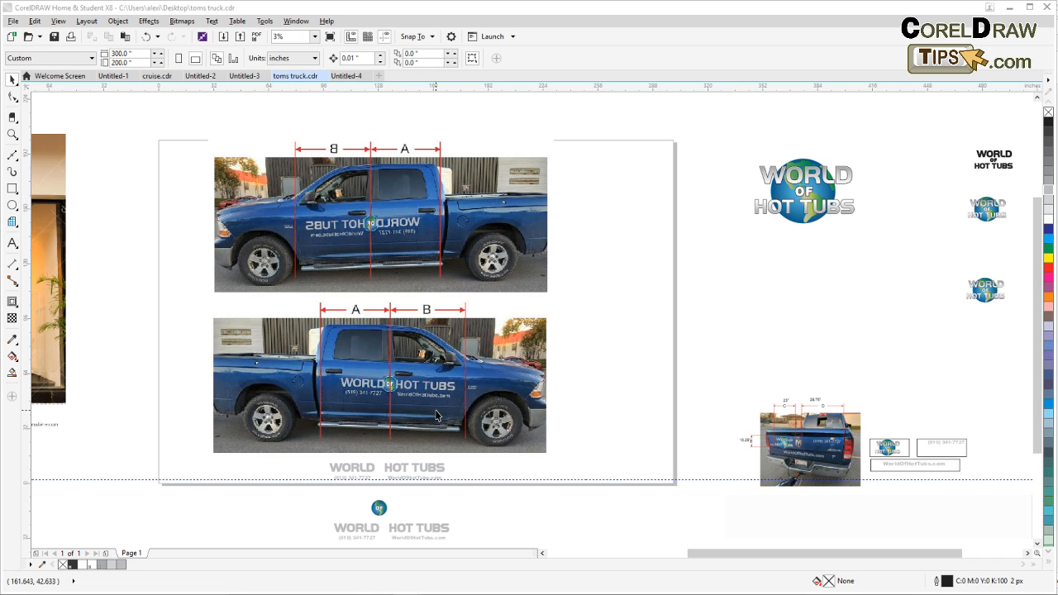
drag(334, 400, 384, 396)
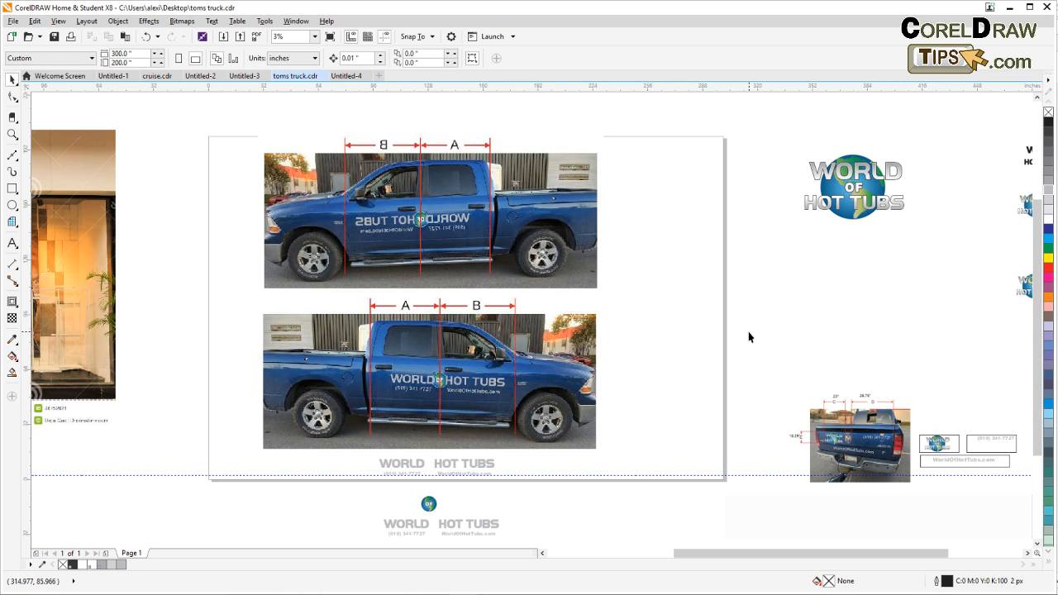
drag(750, 323, 695, 317)
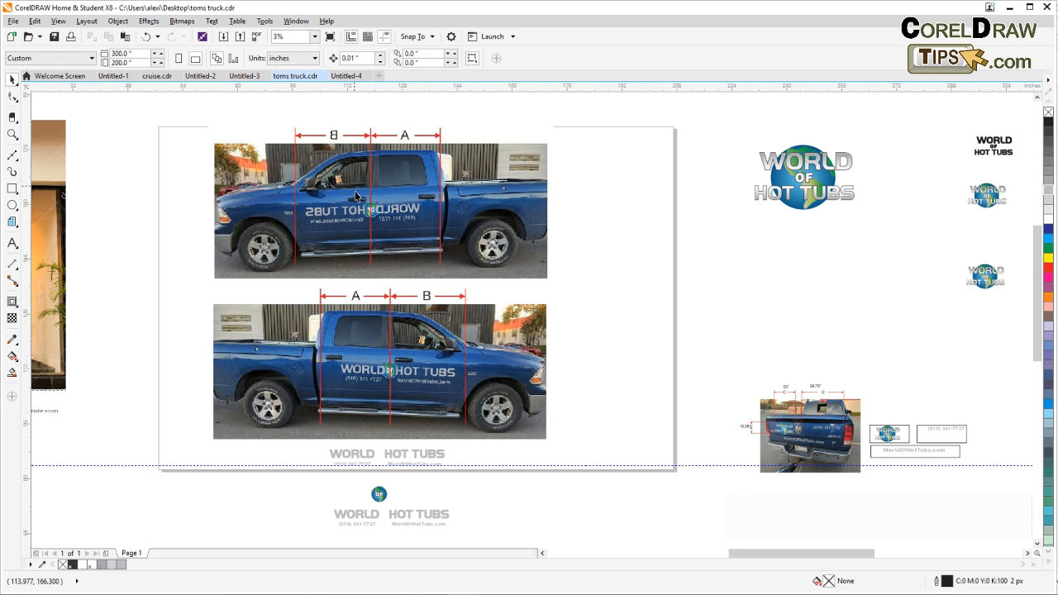
scroll(356, 195, up, 2)
scroll(421, 285, down, 5)
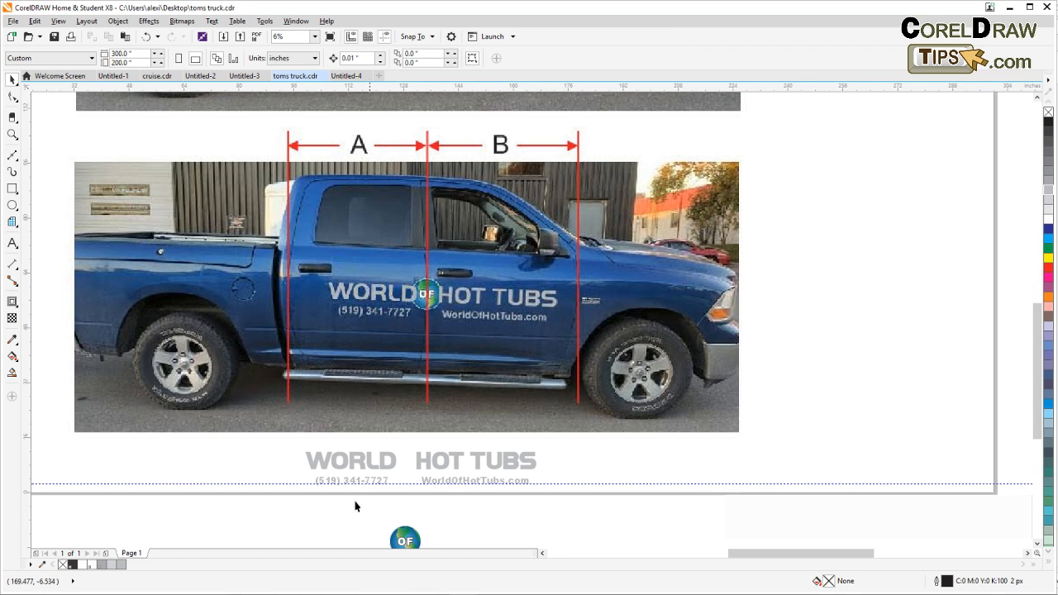
drag(284, 522, 579, 448)
click(567, 522)
drag(567, 525, 568, 509)
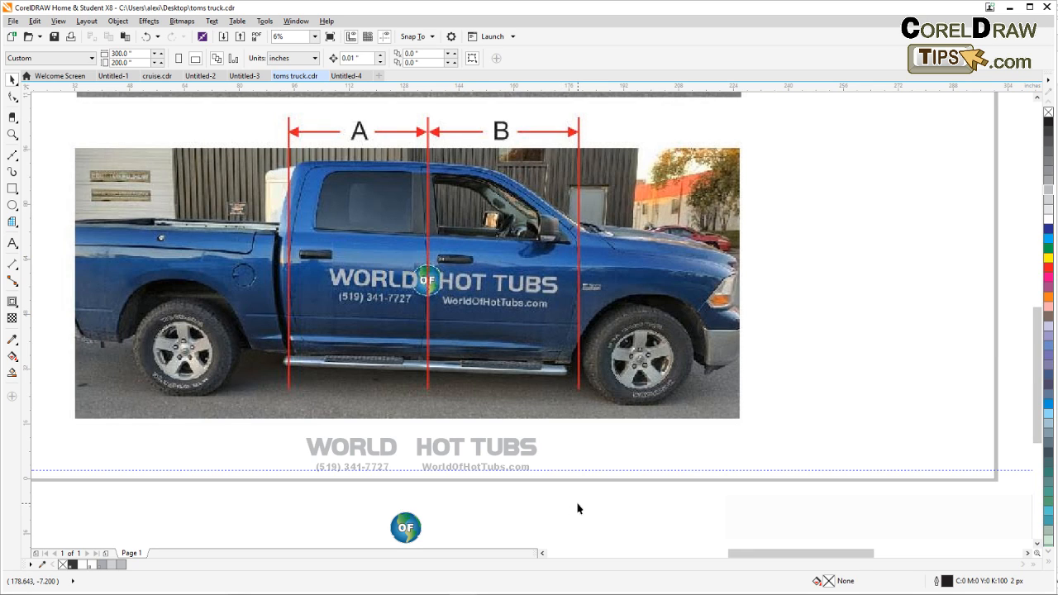
Examine the WORLD OF HOT TUBS door lettering on the lower truck photo against the A and B door spans.
scroll(581, 496, down, 1)
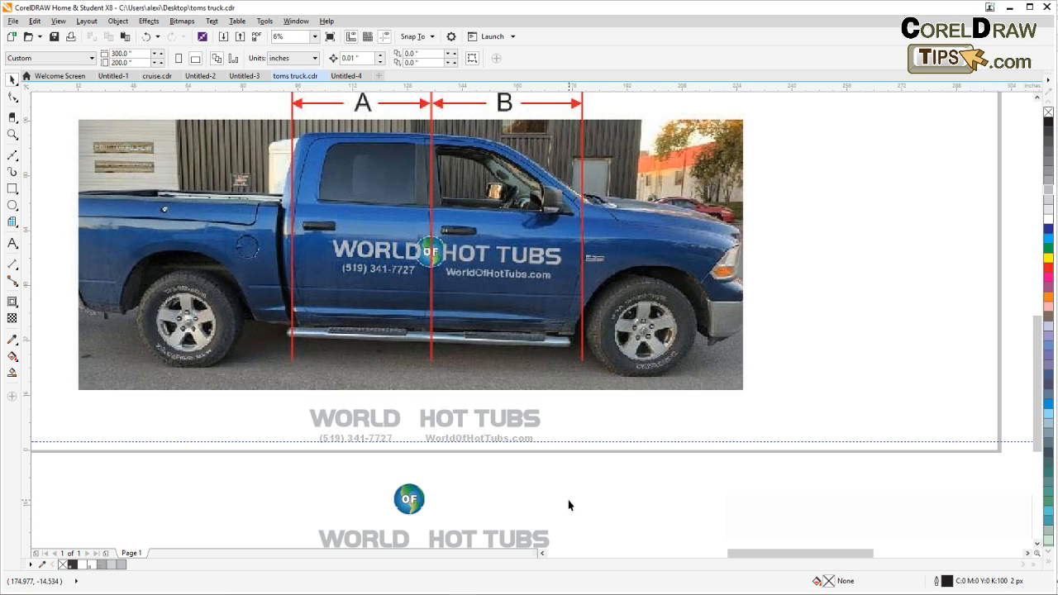
scroll(465, 324, up, 1)
scroll(460, 307, up, 2)
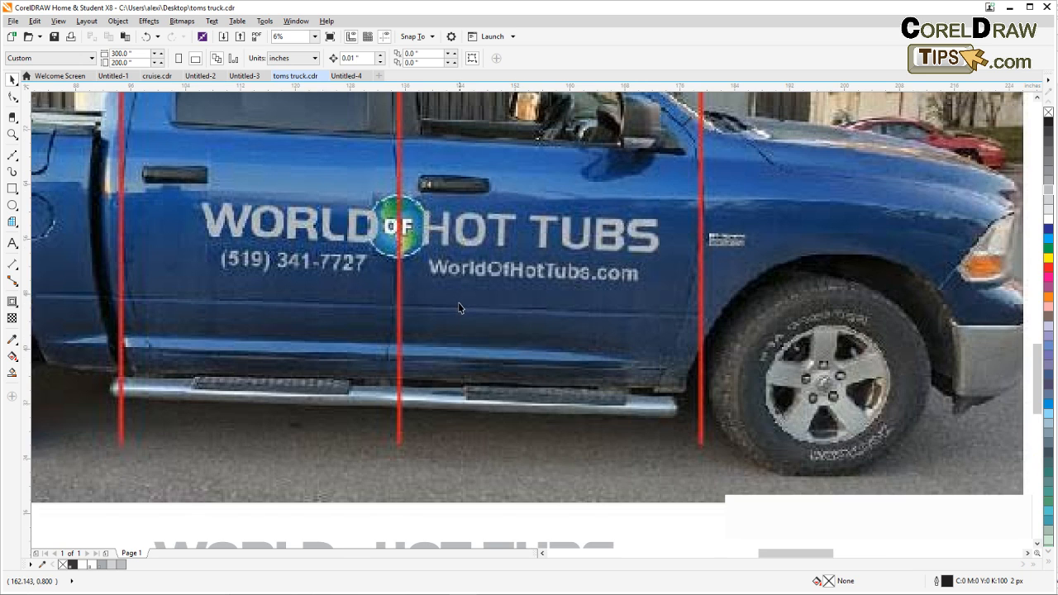
drag(460, 307, 438, 387)
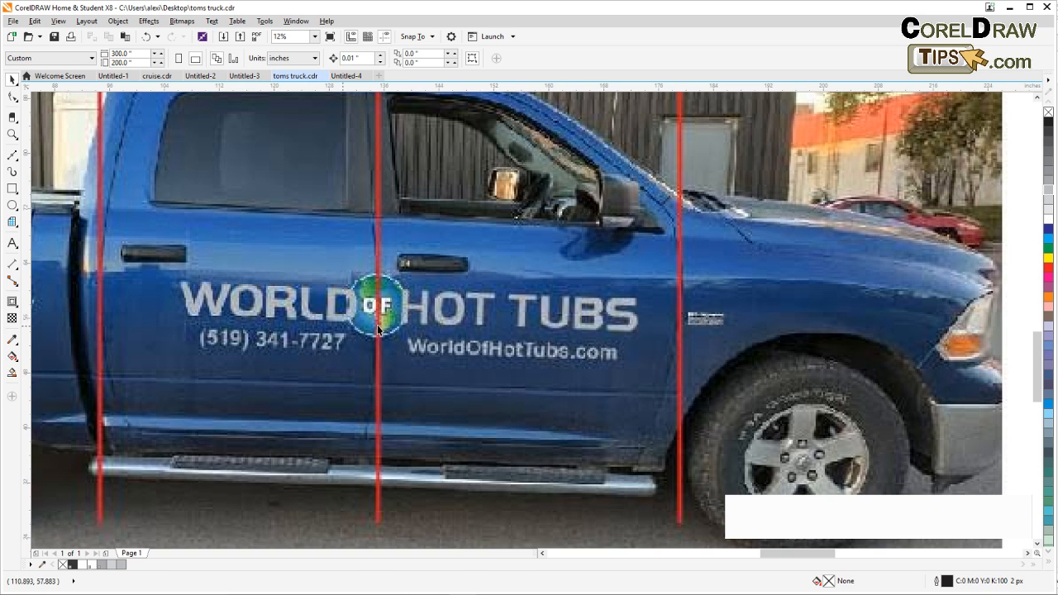
scroll(444, 362, down, 2)
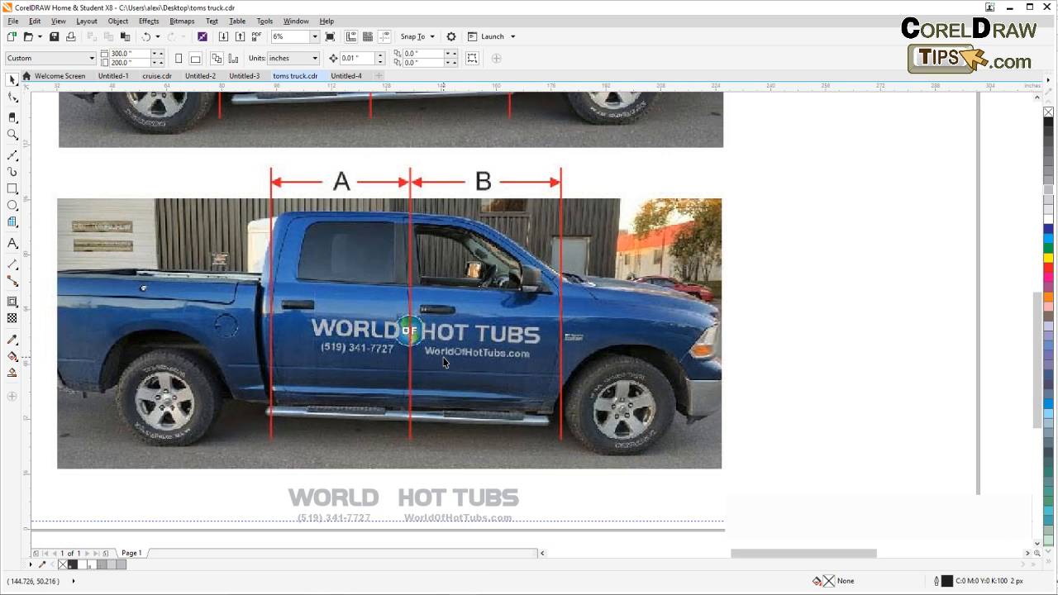
scroll(441, 357, up, 2)
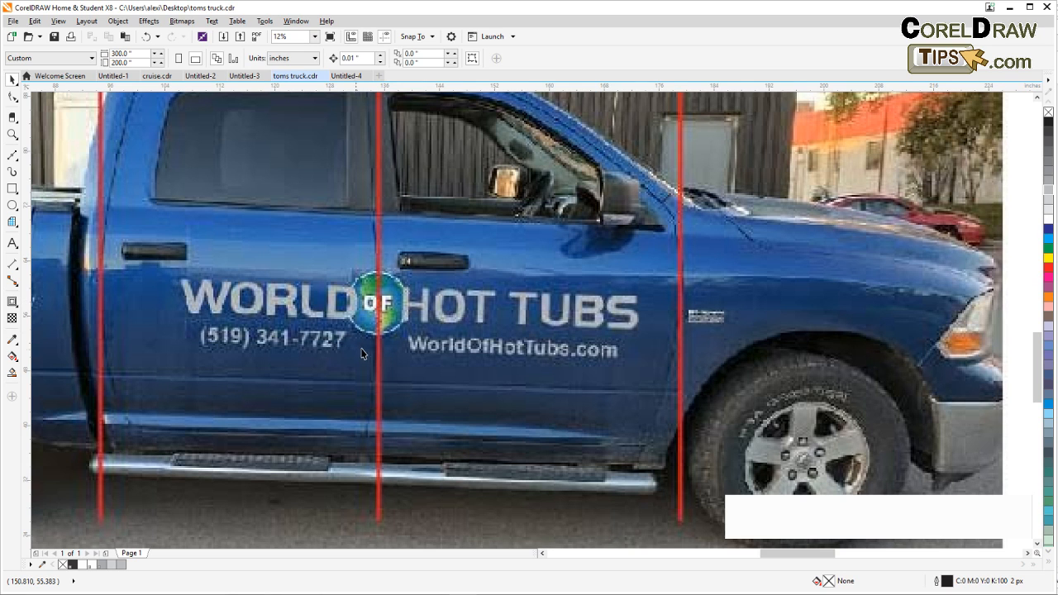
scroll(366, 355, down, 2)
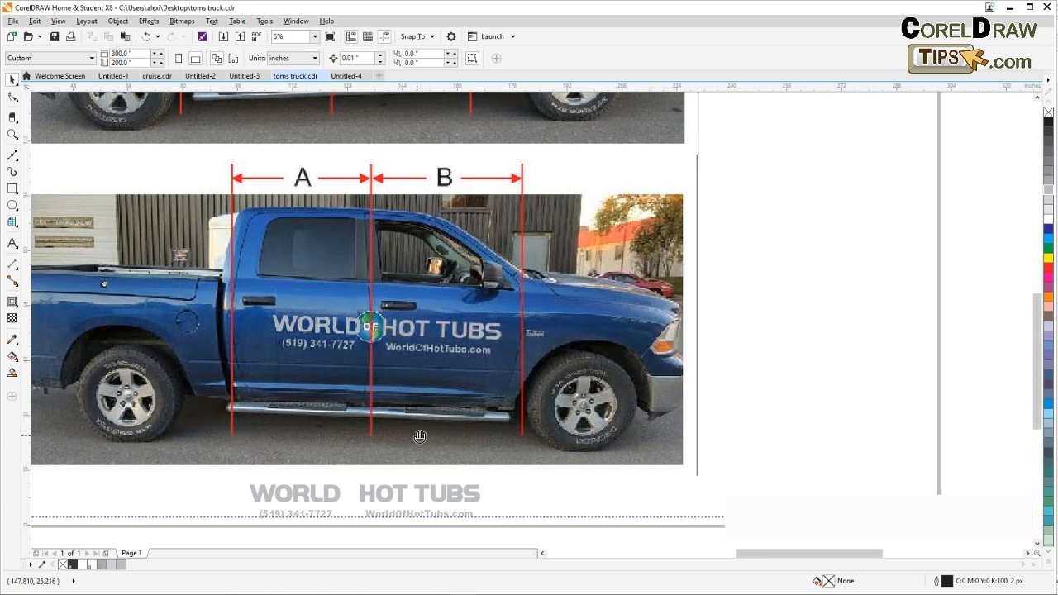
scroll(414, 357, down, 1)
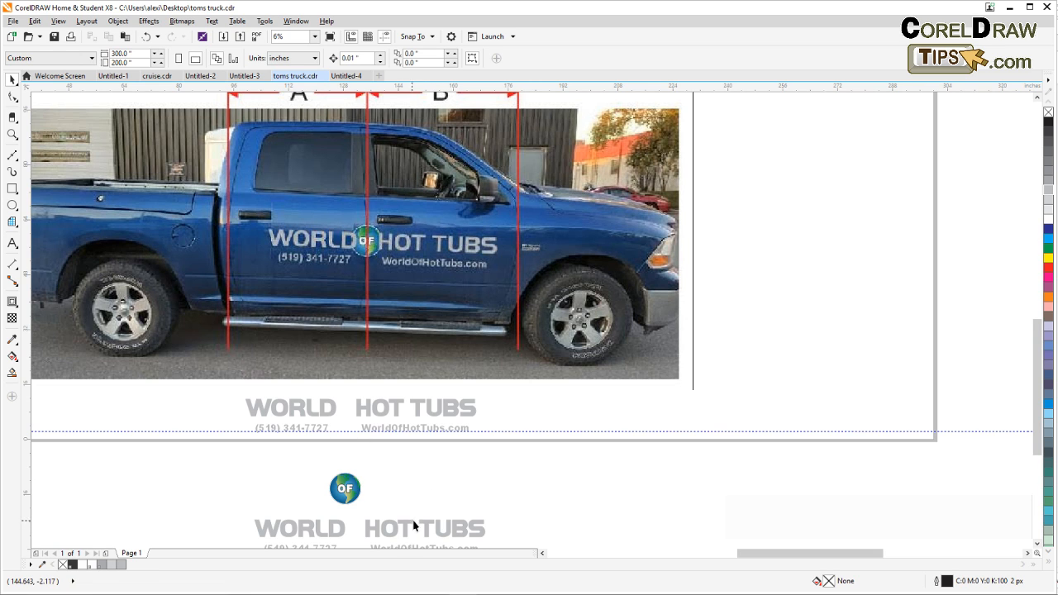
Compare the separate globe and grey lettering below the page with the lettering copy directly under the truck photo.
drag(422, 511, 411, 457)
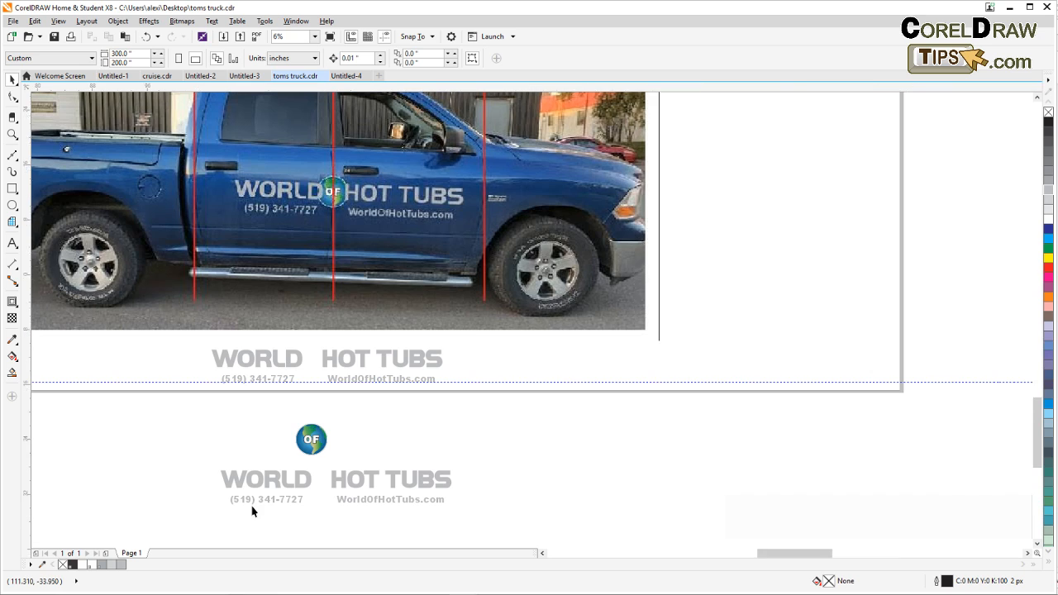
scroll(253, 508, up, 2)
scroll(252, 511, down, 1)
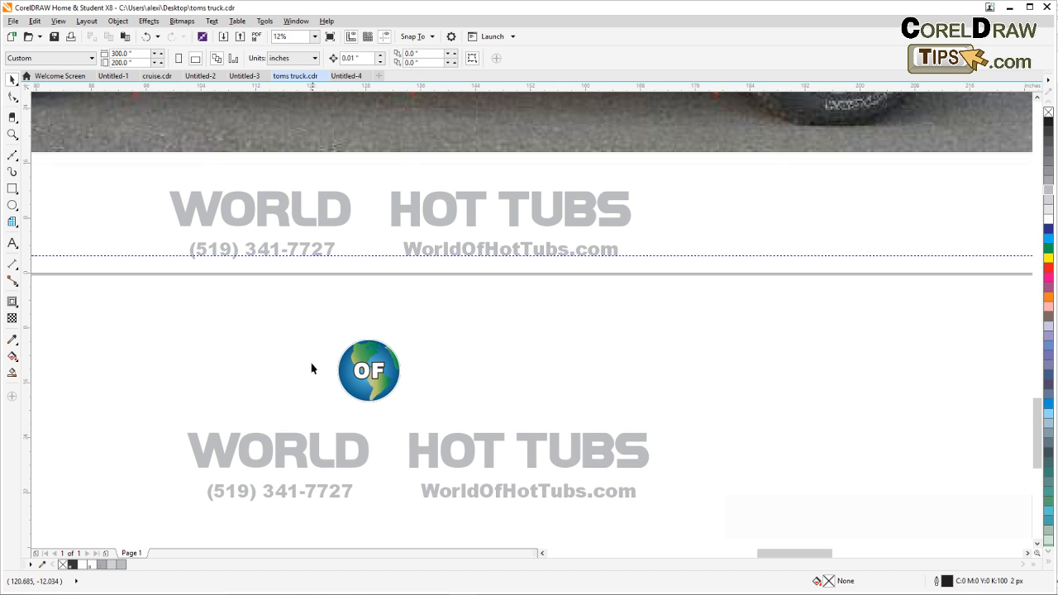
drag(314, 368, 312, 361)
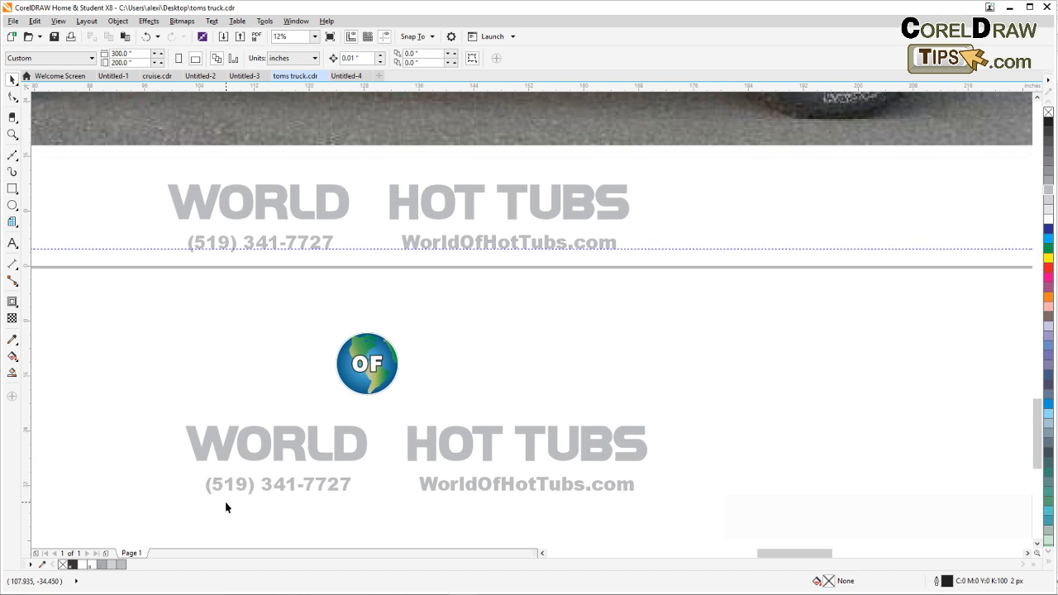
scroll(229, 503, down, 1)
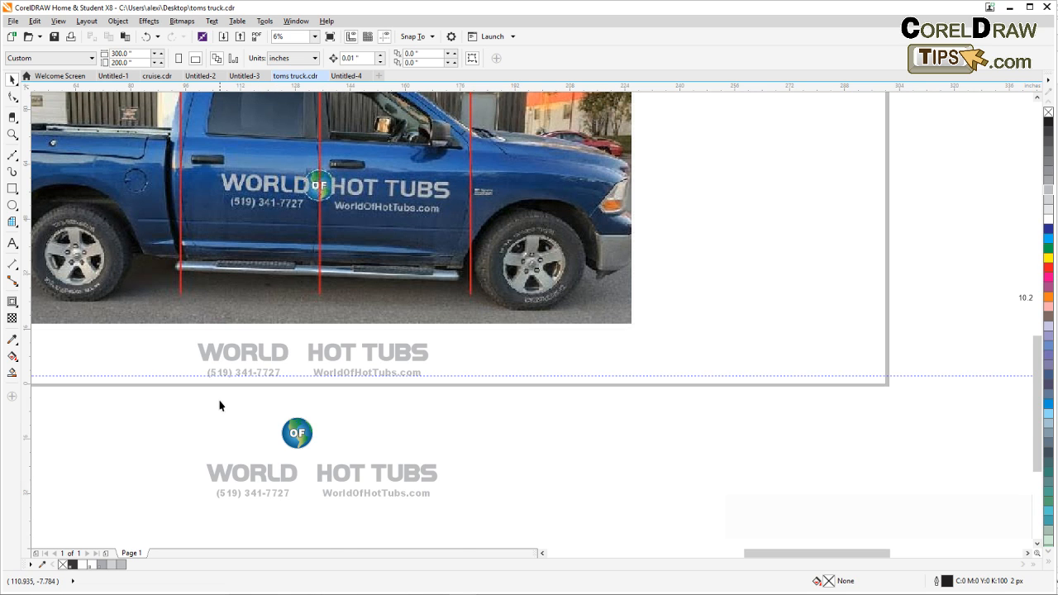
scroll(213, 400, up, 1)
drag(212, 399, 219, 423)
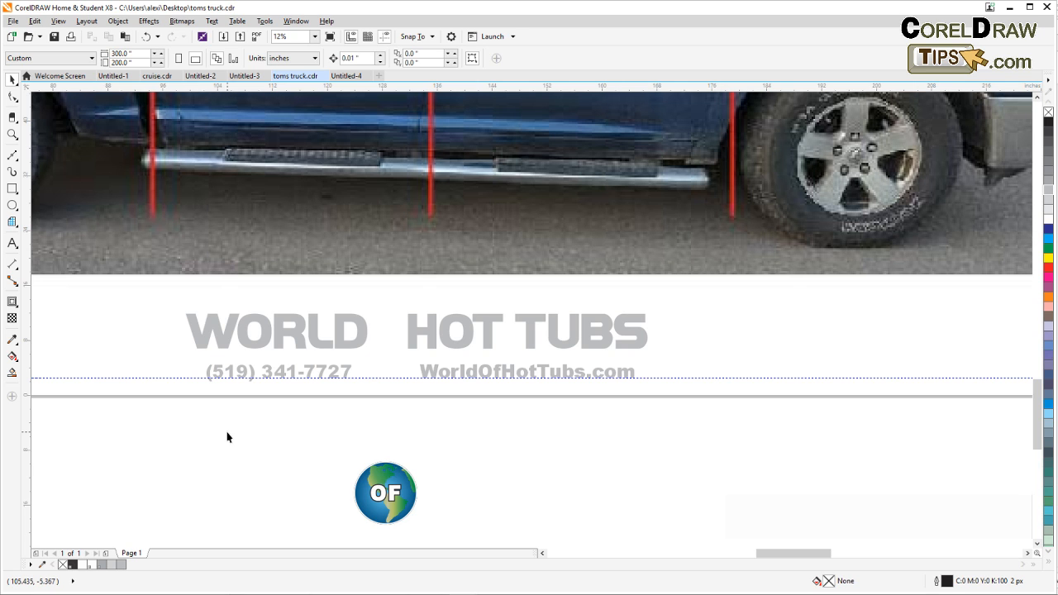
scroll(205, 441, down, 2)
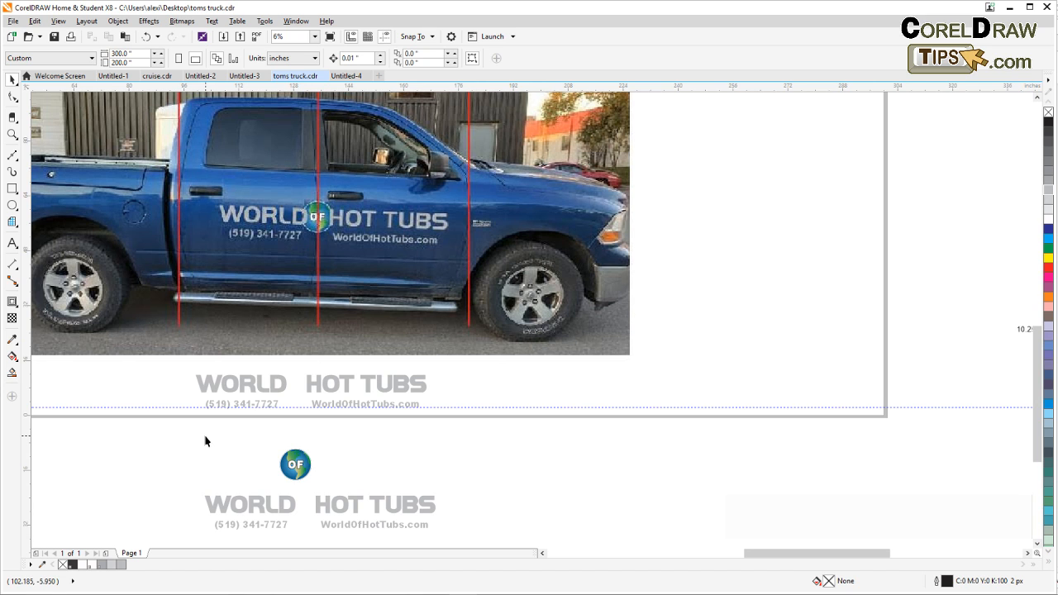
scroll(220, 415, up, 2)
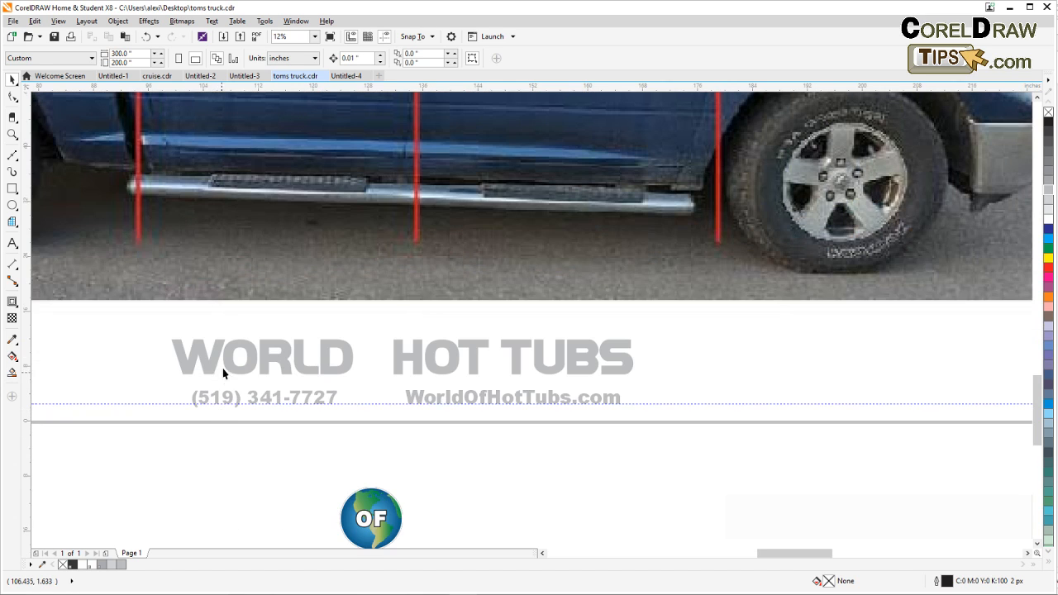
Inspect the grey company name, phone and website lettering under the lower truck photo up close.
click(224, 371)
click(291, 446)
scroll(192, 458, down, 2)
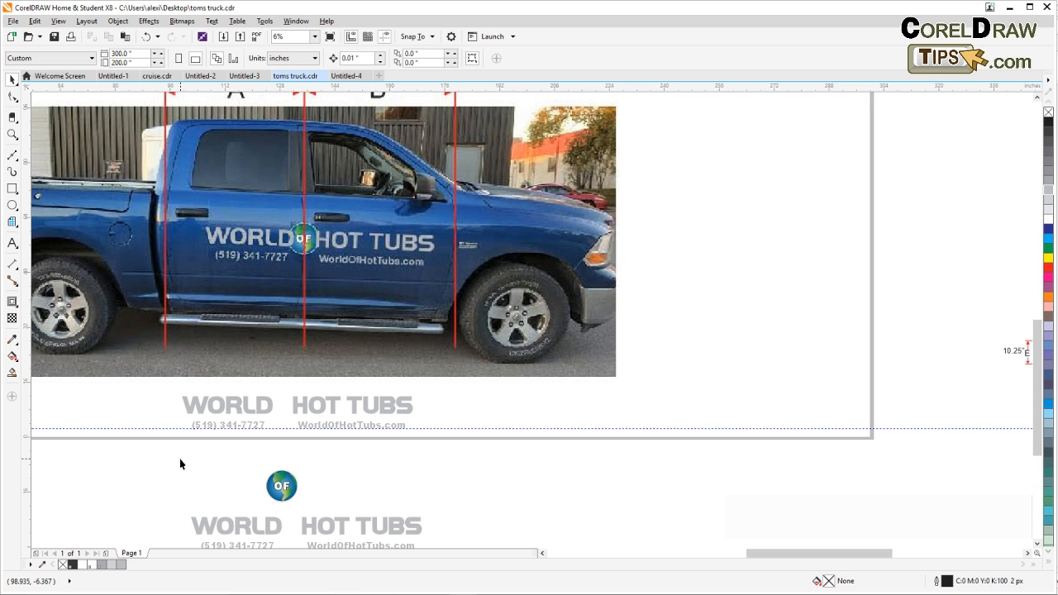
scroll(179, 457, up, 2)
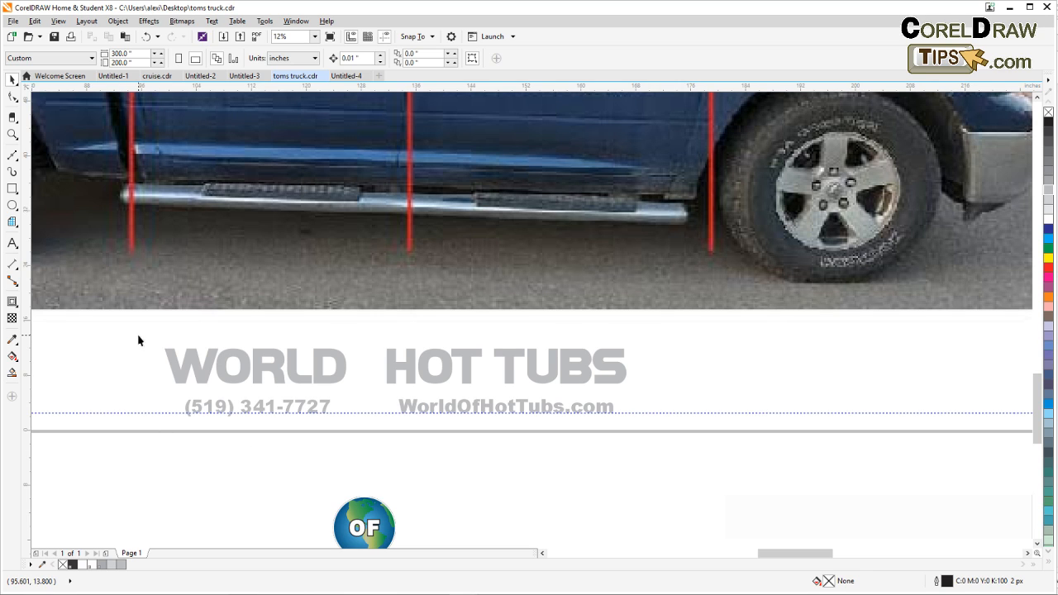
drag(138, 339, 653, 469)
scroll(319, 388, up, 2)
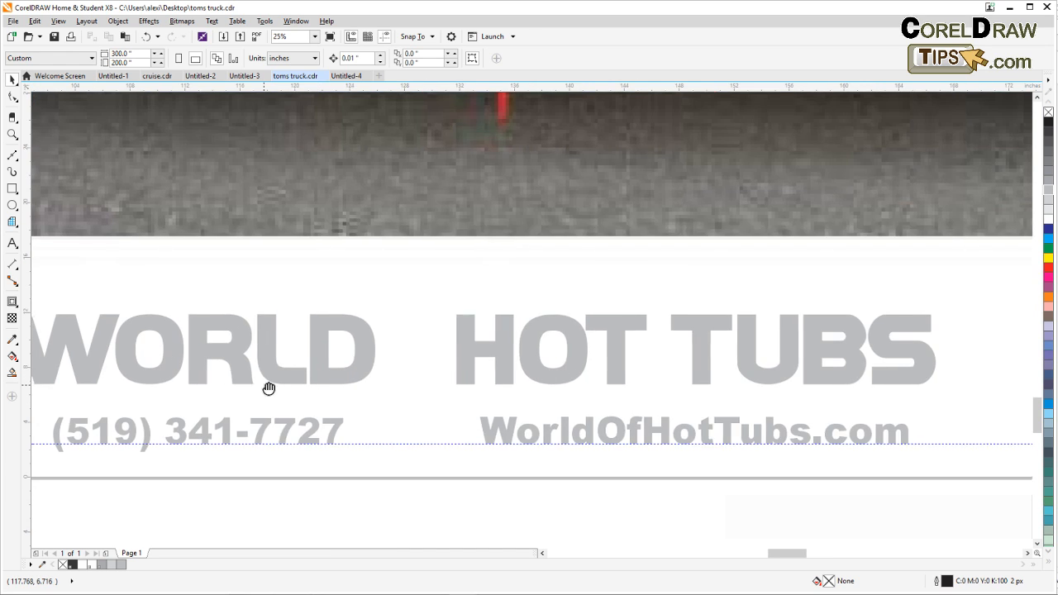
drag(268, 388, 408, 361)
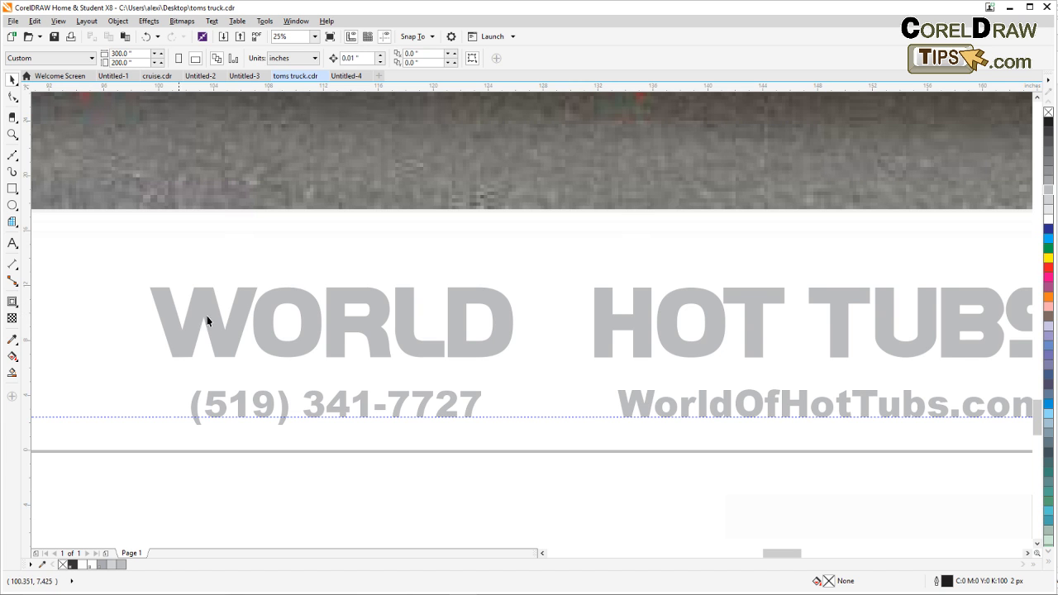
scroll(244, 347, down, 2)
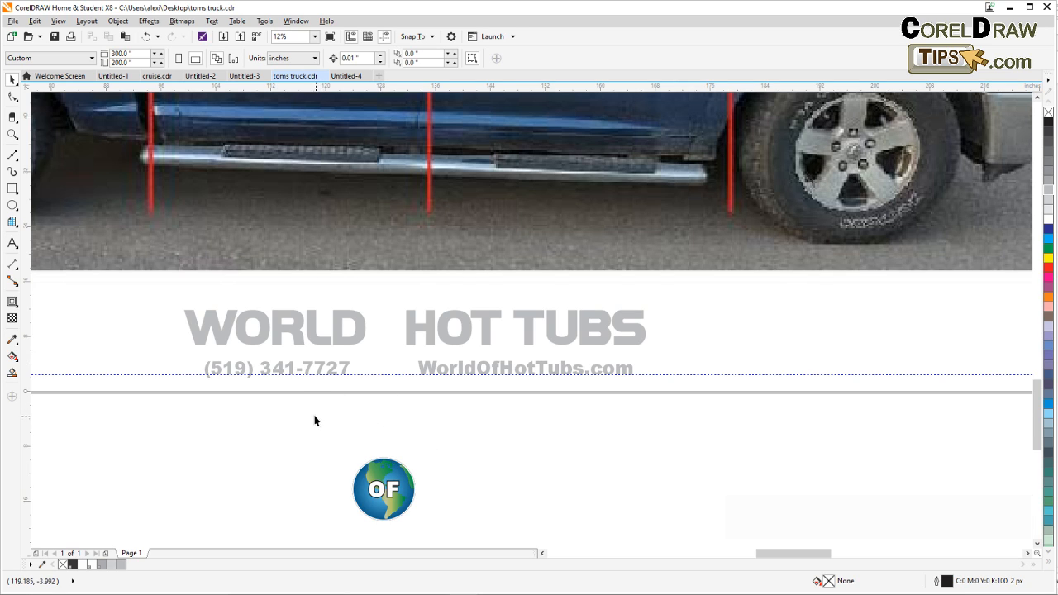
scroll(307, 416, down, 1)
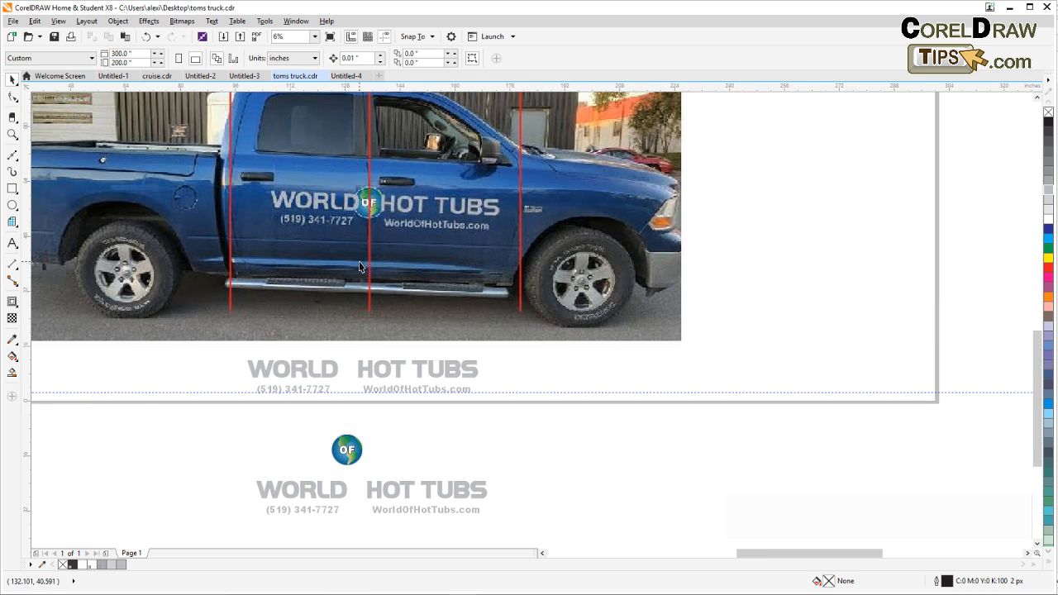
Examine how the globe and lettering sit across the two doors in the lower truck photo.
drag(472, 439, 391, 413)
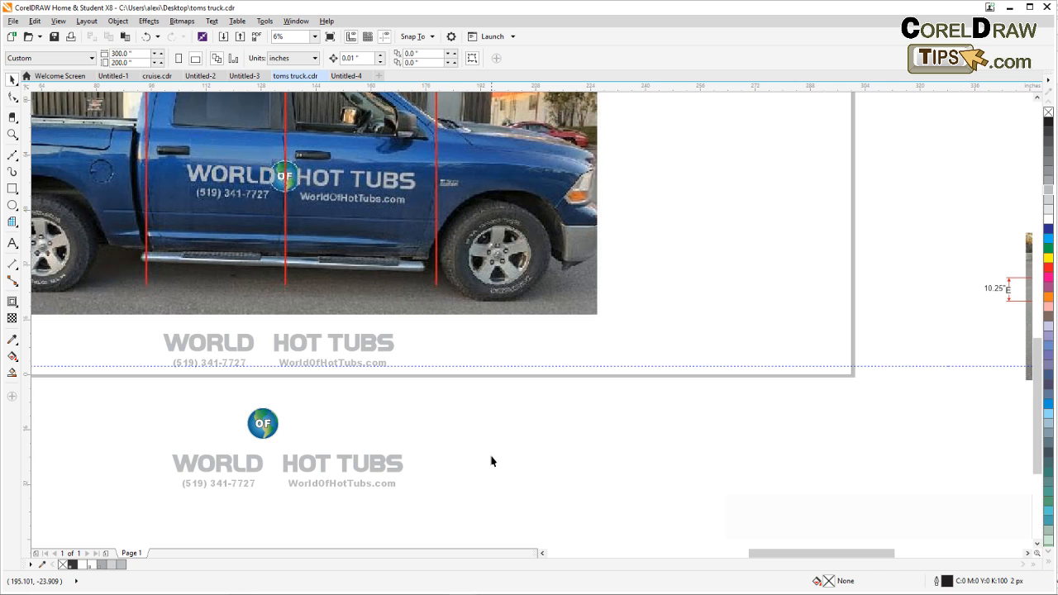
drag(487, 400, 528, 461)
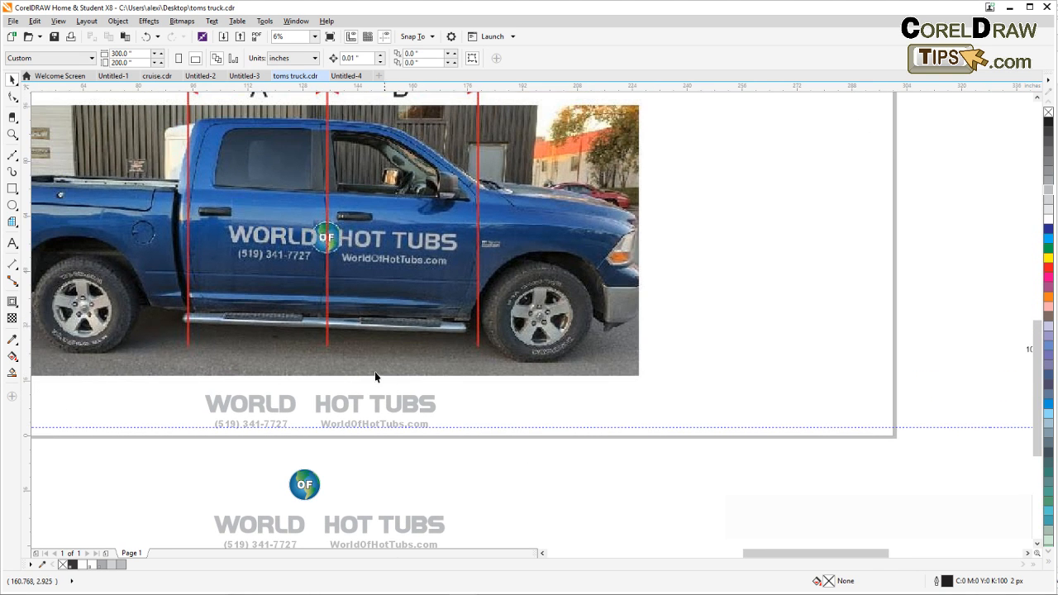
scroll(304, 278, up, 1)
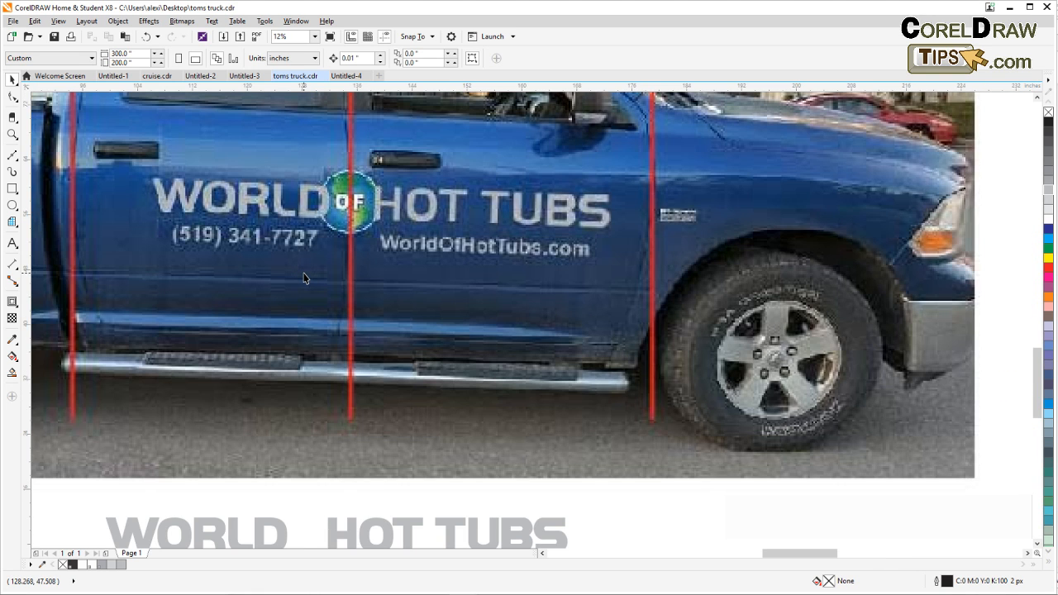
scroll(303, 278, down, 1)
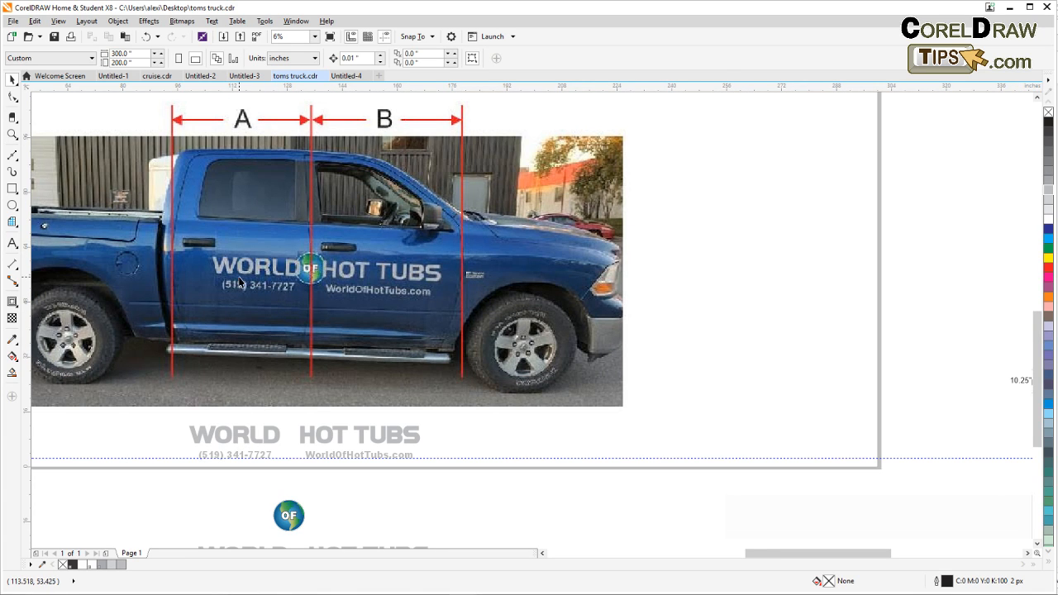
scroll(238, 282, up, 1)
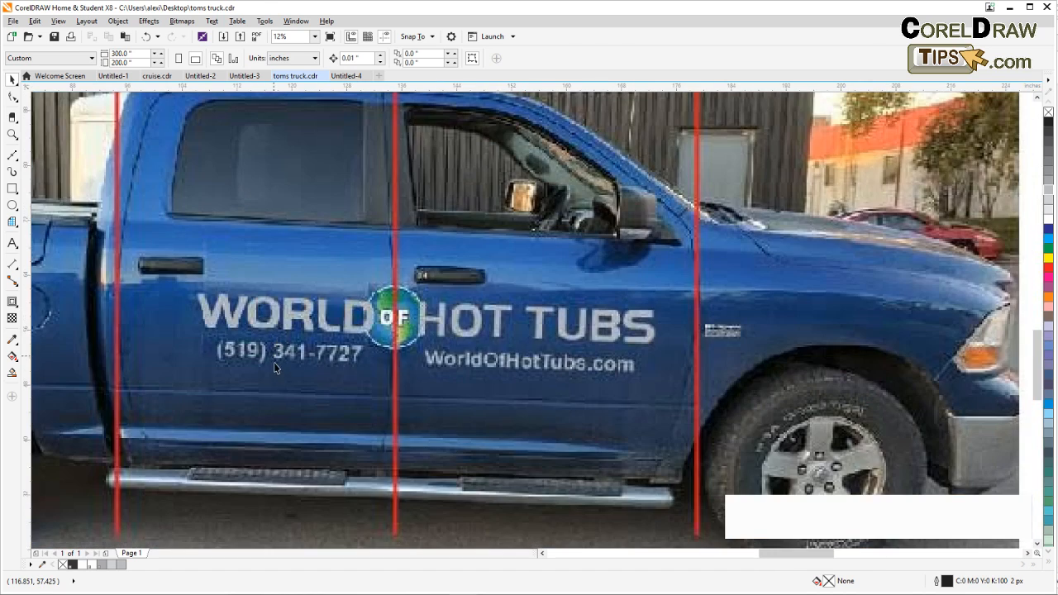
scroll(274, 362, down, 1)
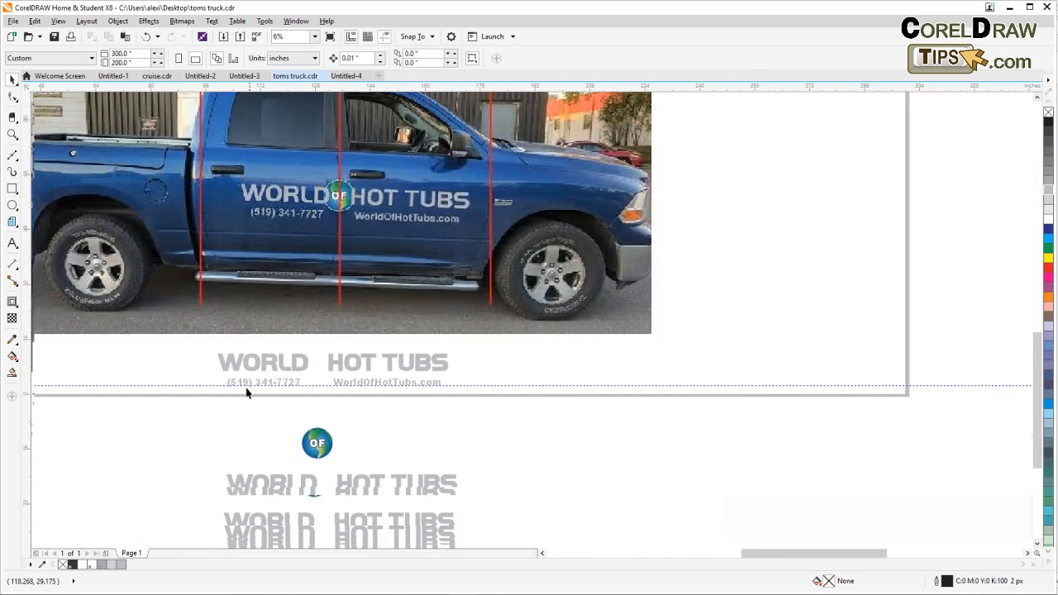
Select the grey WORLD lettering directly under the lower truck photo.
scroll(246, 393, up, 1)
drag(192, 415, 295, 400)
click(239, 332)
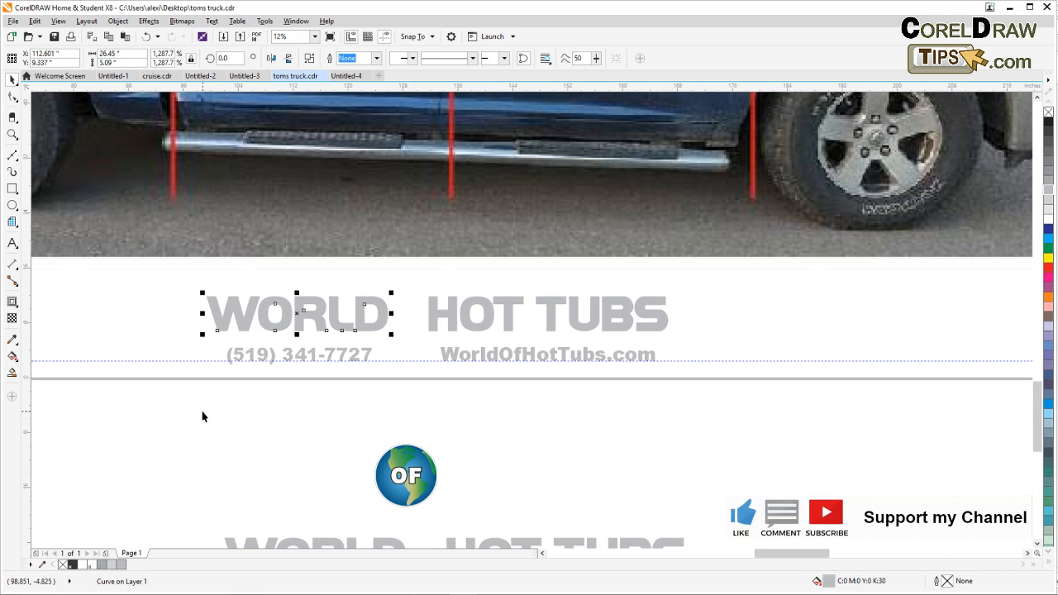
Deselect the grey WORLD lettering and examine the company name, globe and contact lines on the lower truck's doors up close.
click(217, 389)
scroll(245, 331, down, 1)
drag(239, 355, 222, 421)
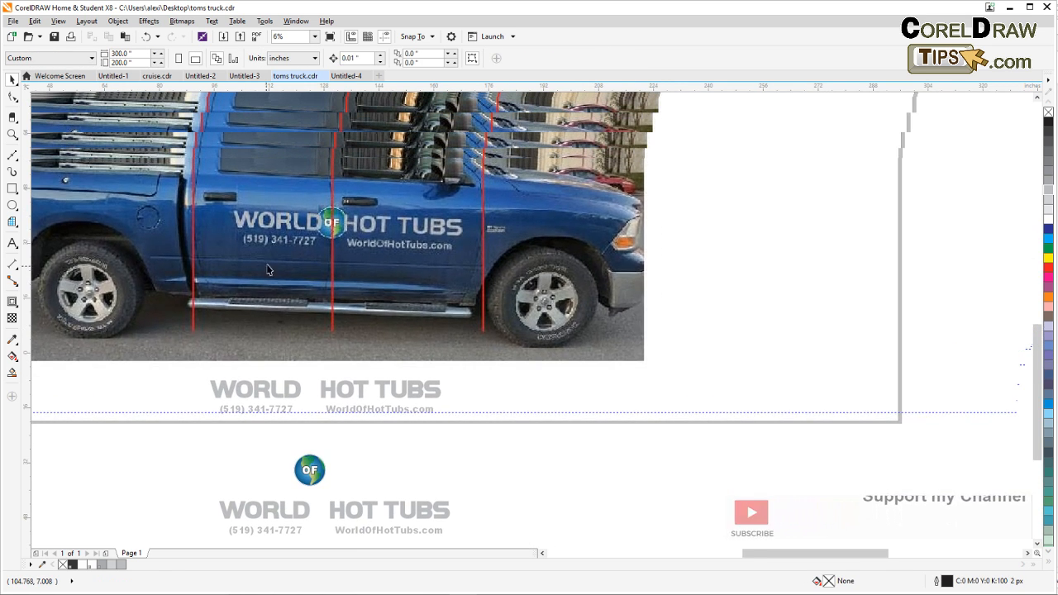
scroll(269, 262, up, 1)
drag(288, 204, 281, 248)
scroll(279, 237, up, 1)
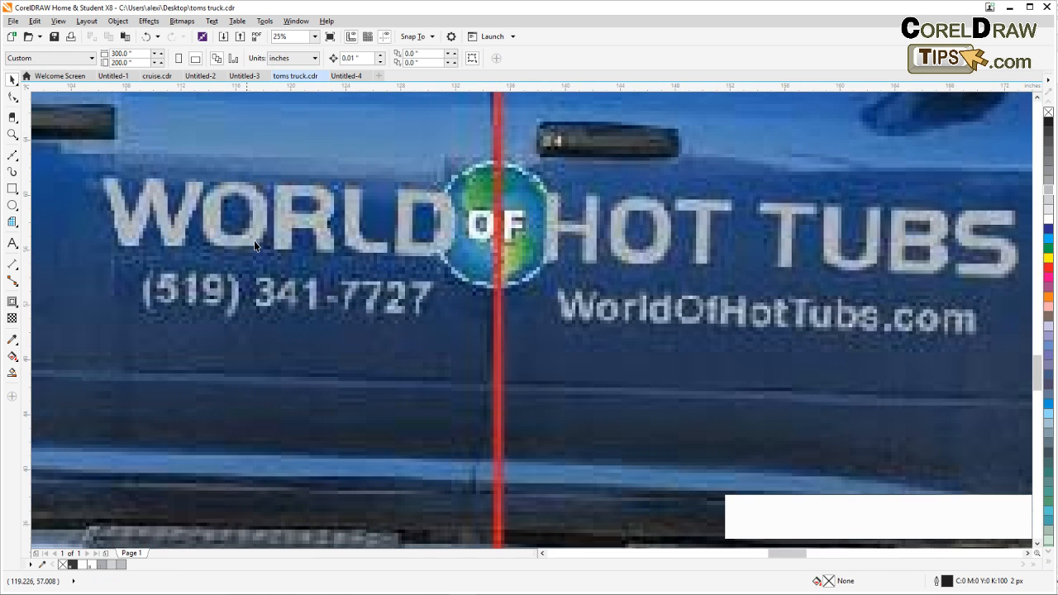
scroll(254, 252, down, 1)
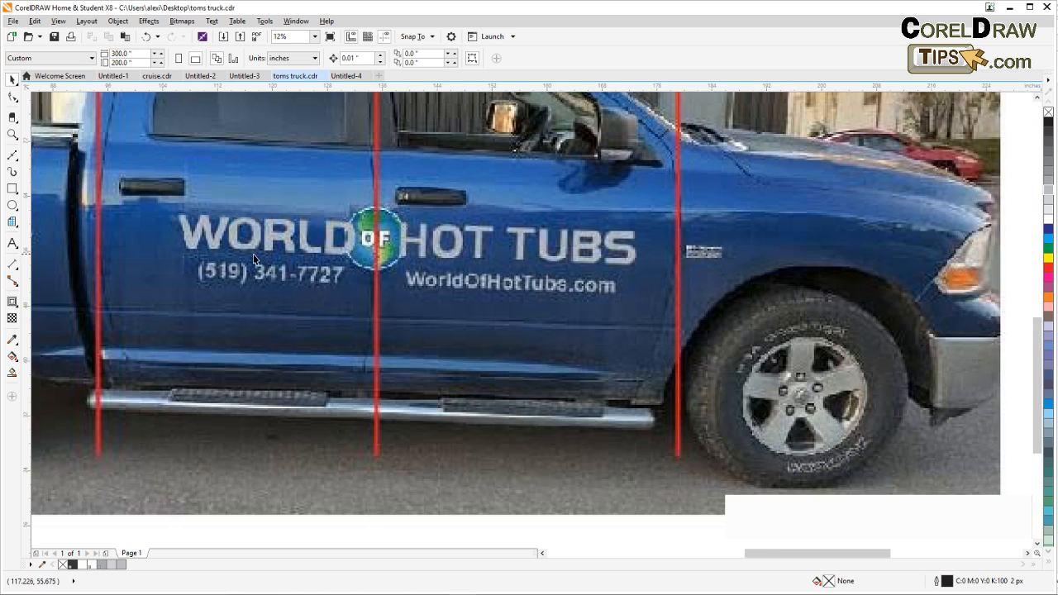
View both truck photos with the loose lettering below, and outline the grey lettering under the lower photo without keeping it selected.
scroll(264, 283, down, 1)
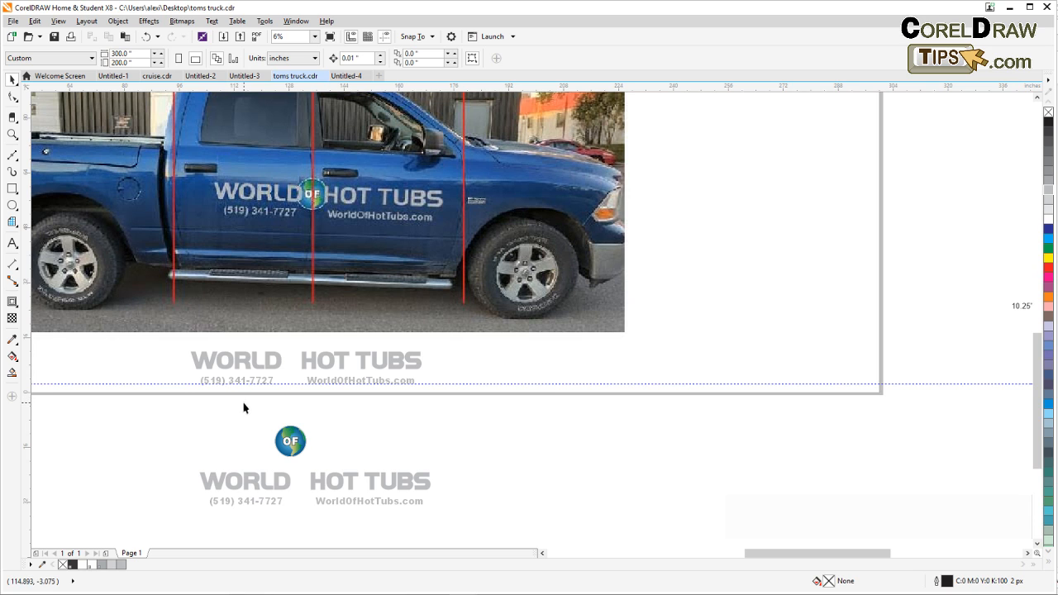
scroll(348, 414, down, 2)
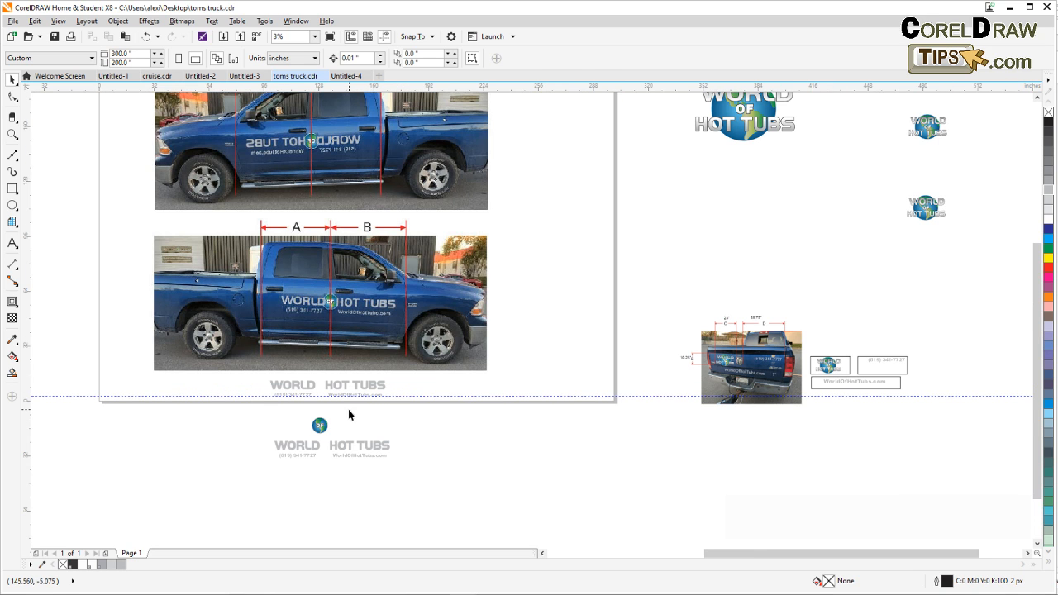
scroll(348, 413, up, 2)
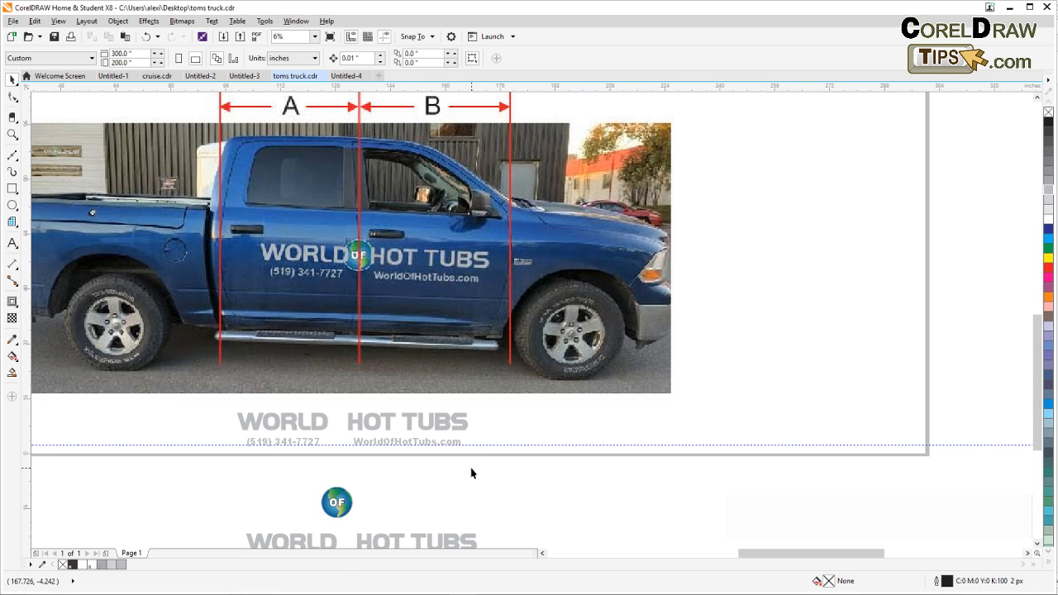
drag(434, 466, 500, 474)
drag(414, 468, 201, 403)
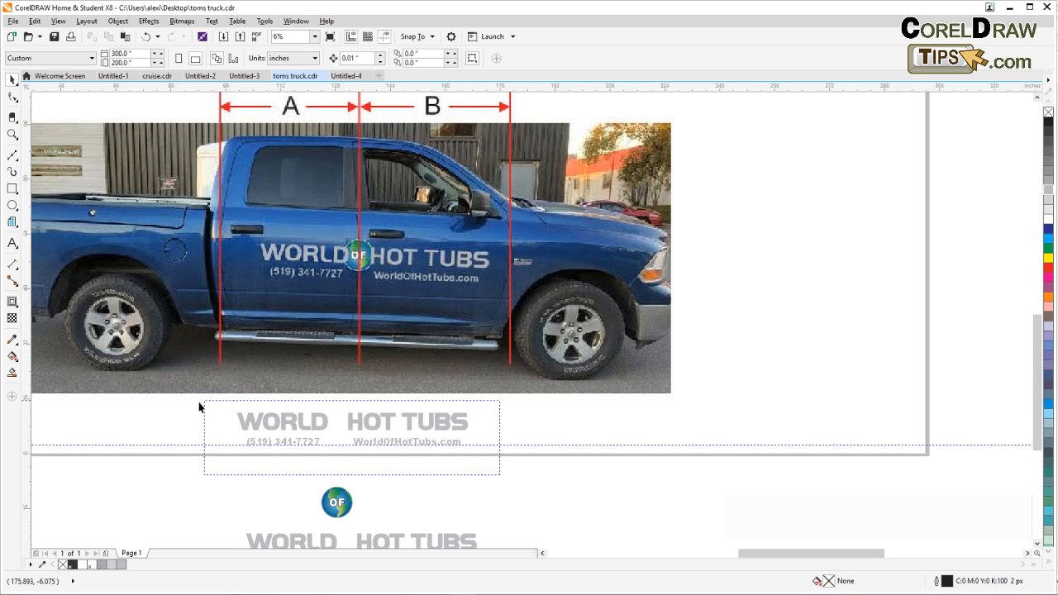
click(514, 498)
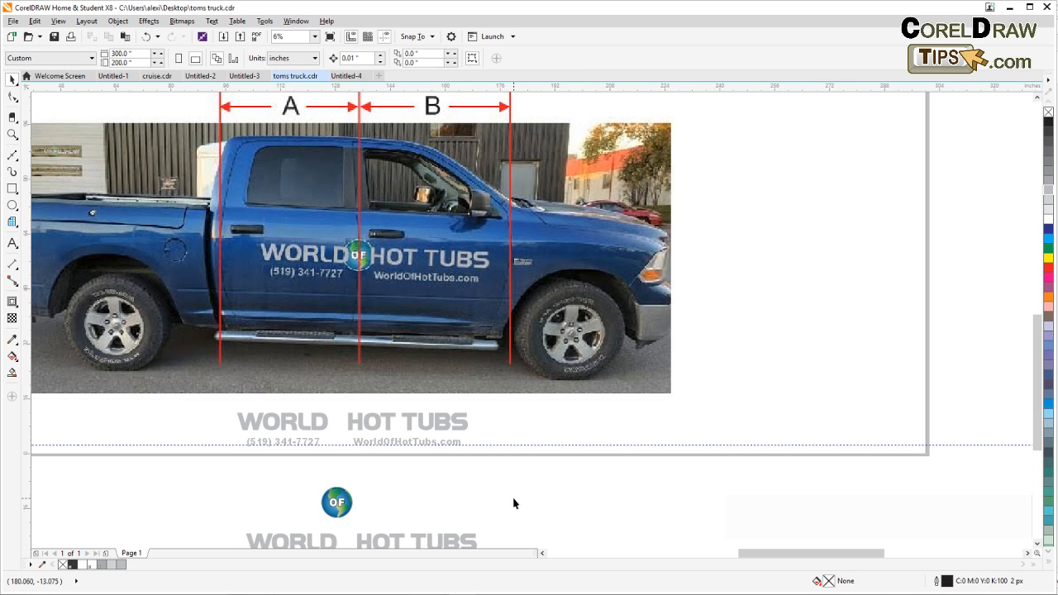
Compare the grey cut lettering under the lower truck photo with the lettering shown on the truck's doors.
scroll(334, 456, up, 1)
scroll(269, 413, up, 1)
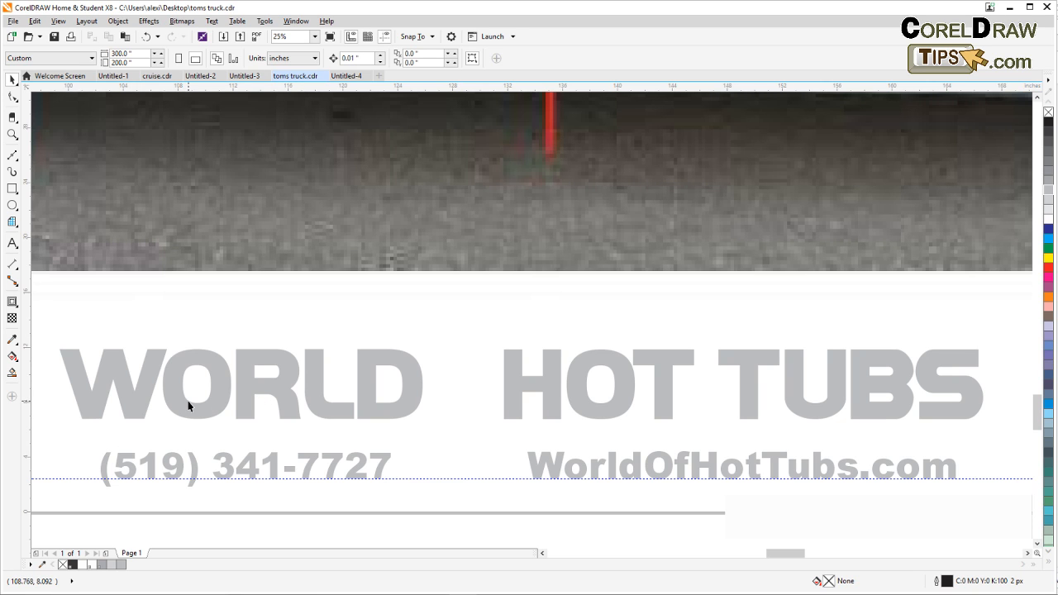
scroll(188, 401, down, 2)
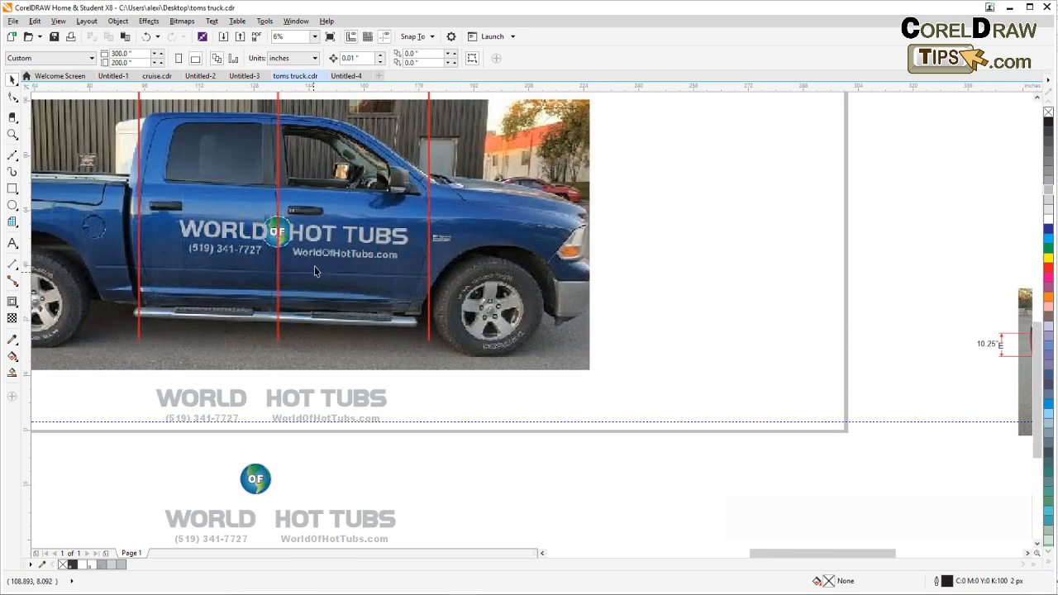
scroll(227, 234, up, 2)
scroll(234, 223, down, 1)
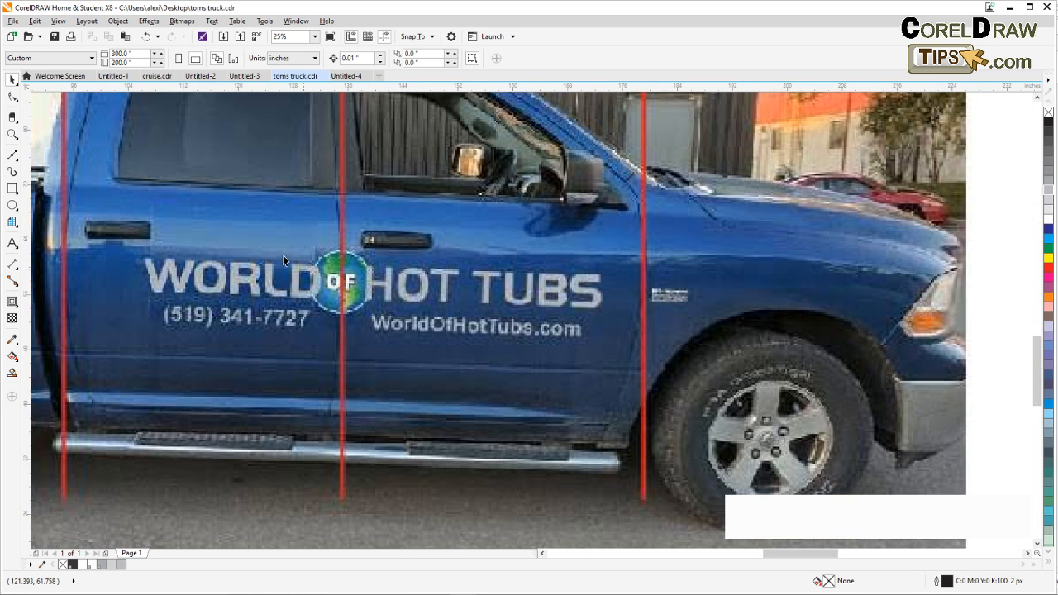
scroll(283, 300, down, 1)
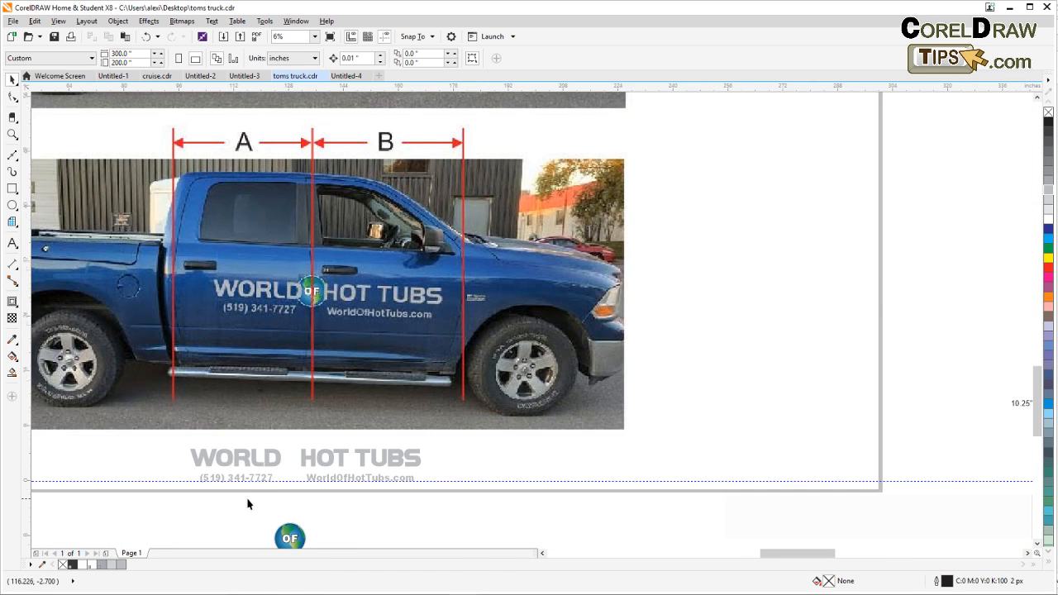
scroll(248, 502, up, 1)
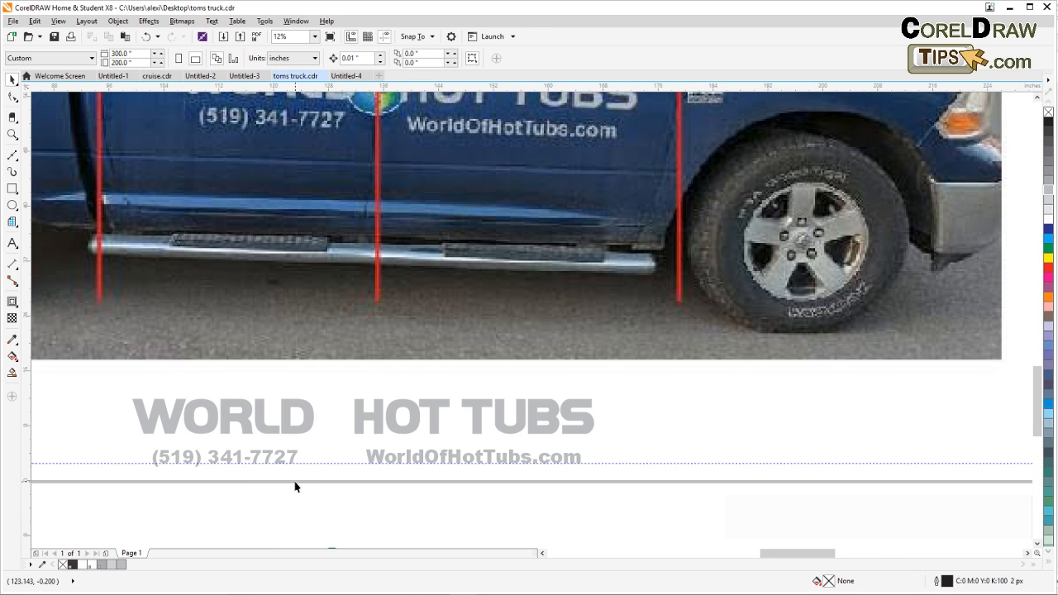
Review the full page layout with both truck photos and the A and B door spans marked above the lower truck.
scroll(295, 487, down, 1)
drag(427, 500, 363, 485)
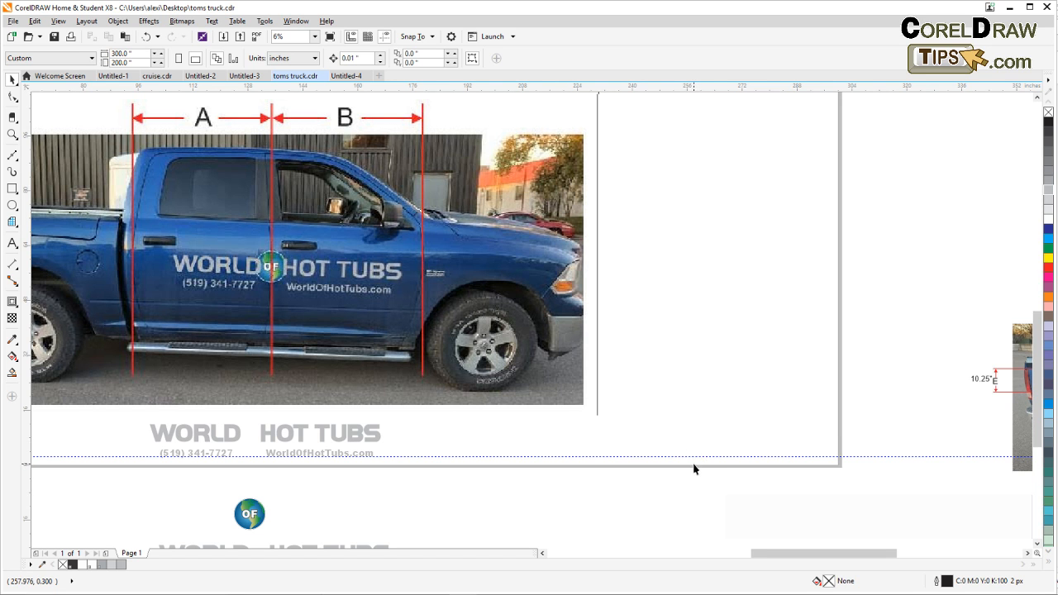
scroll(693, 453, down, 2)
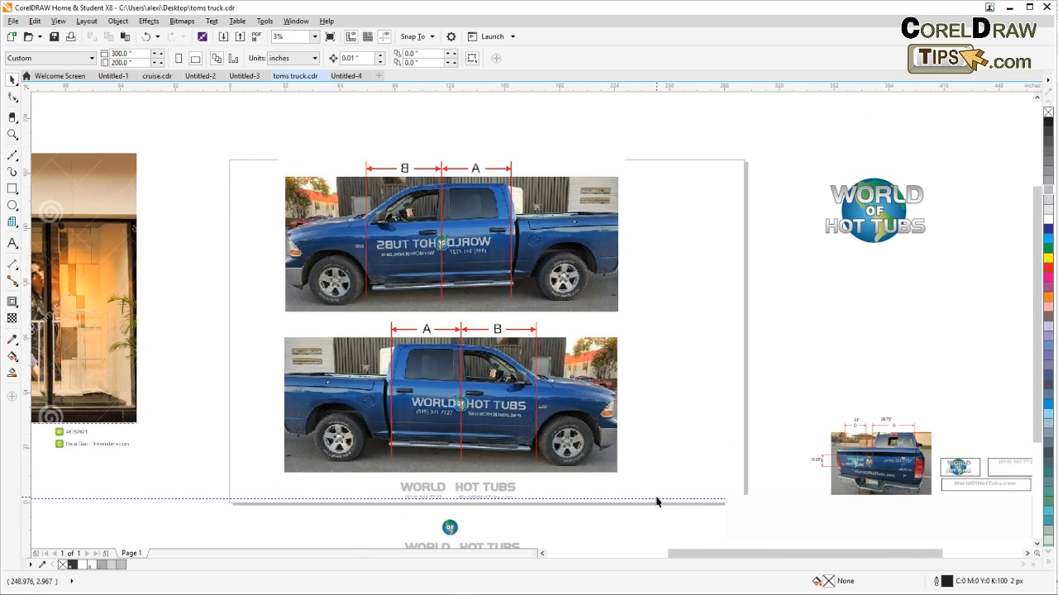
scroll(666, 454, up, 2)
drag(733, 480, 789, 475)
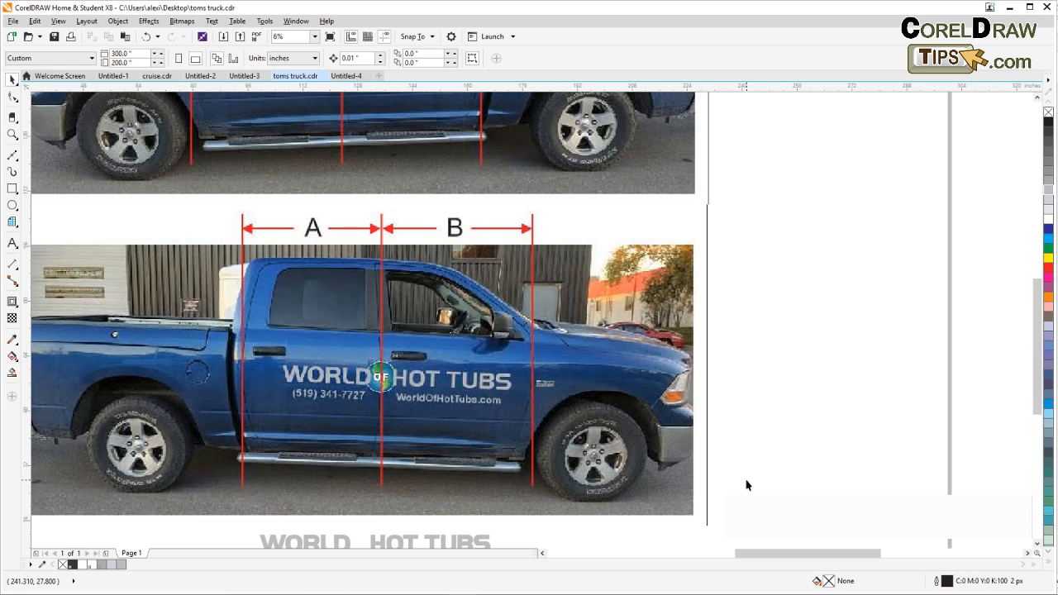
drag(756, 472, 740, 405)
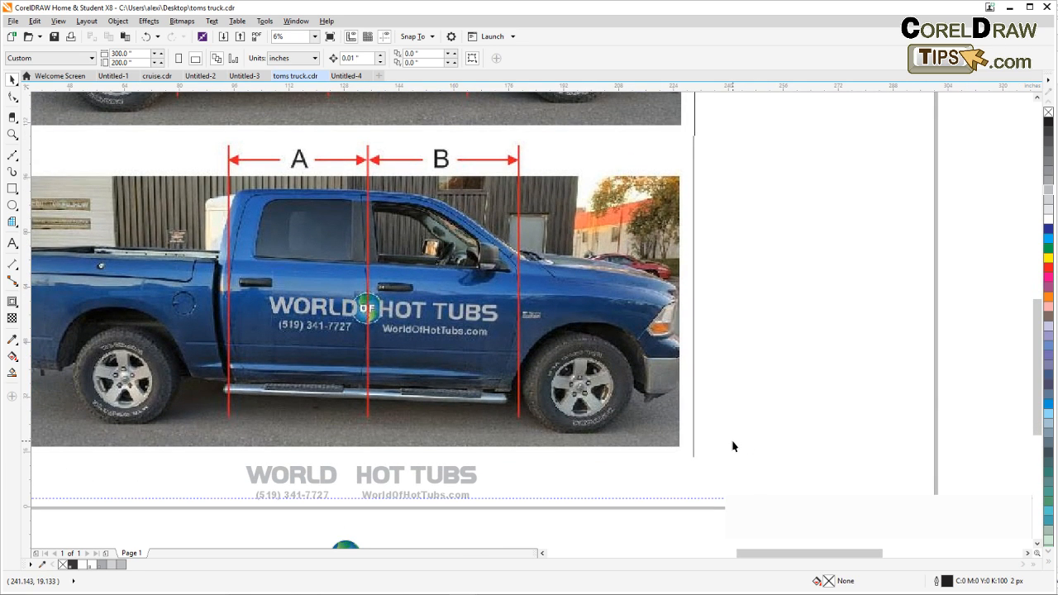